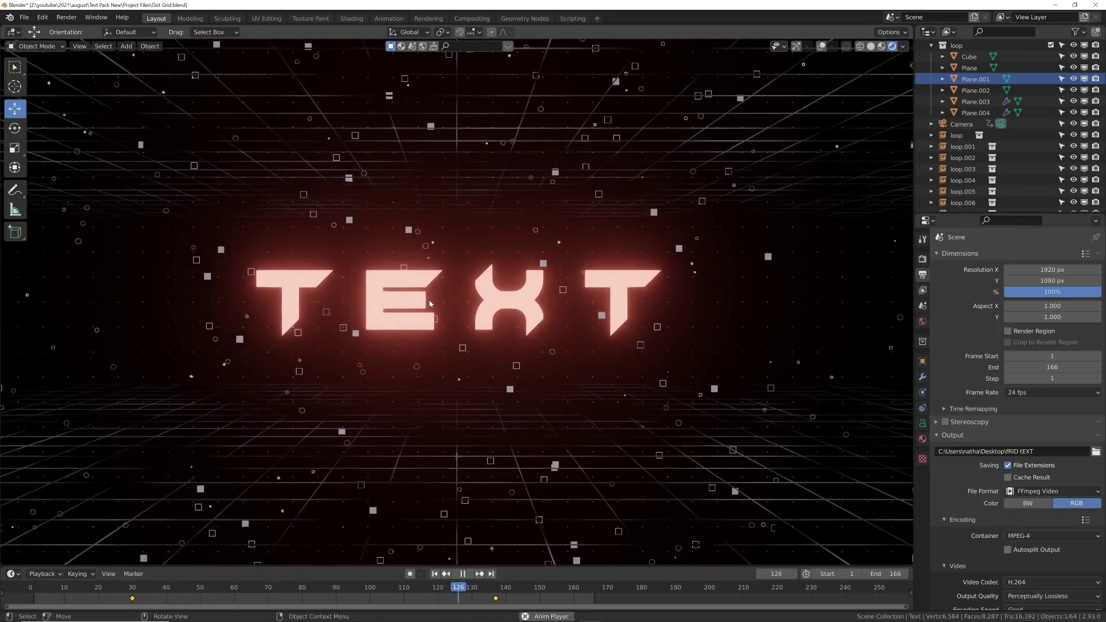
Stop the neon TEXT animation playback so it rests at frame 129.
key("space")
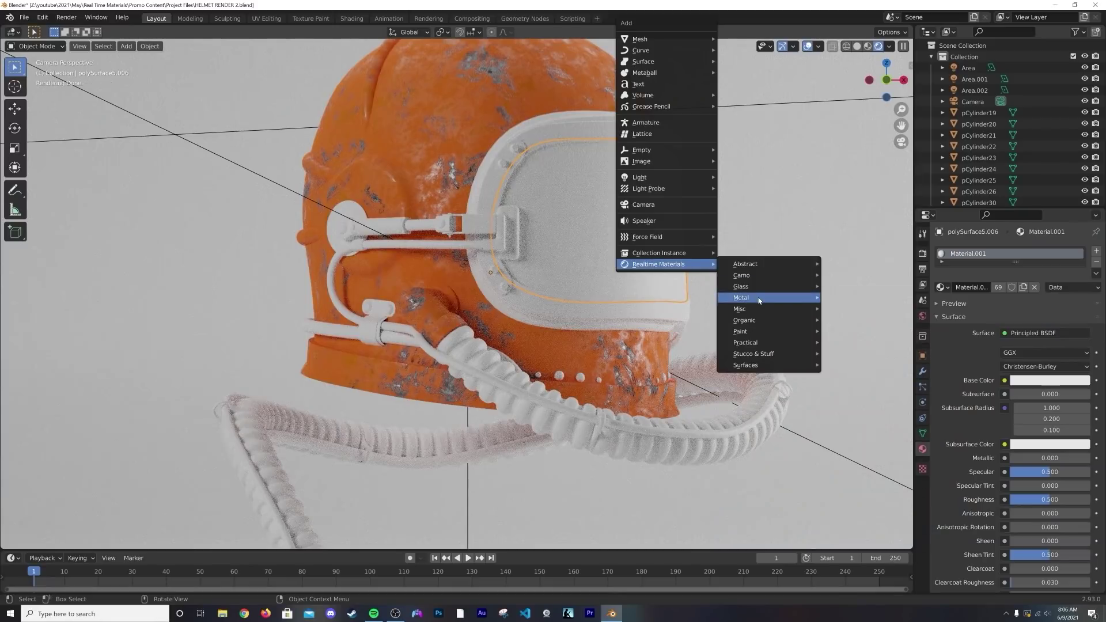
Apply the Glass 5 material to the helmet visor and select its white rim.
mouse_move(759, 300)
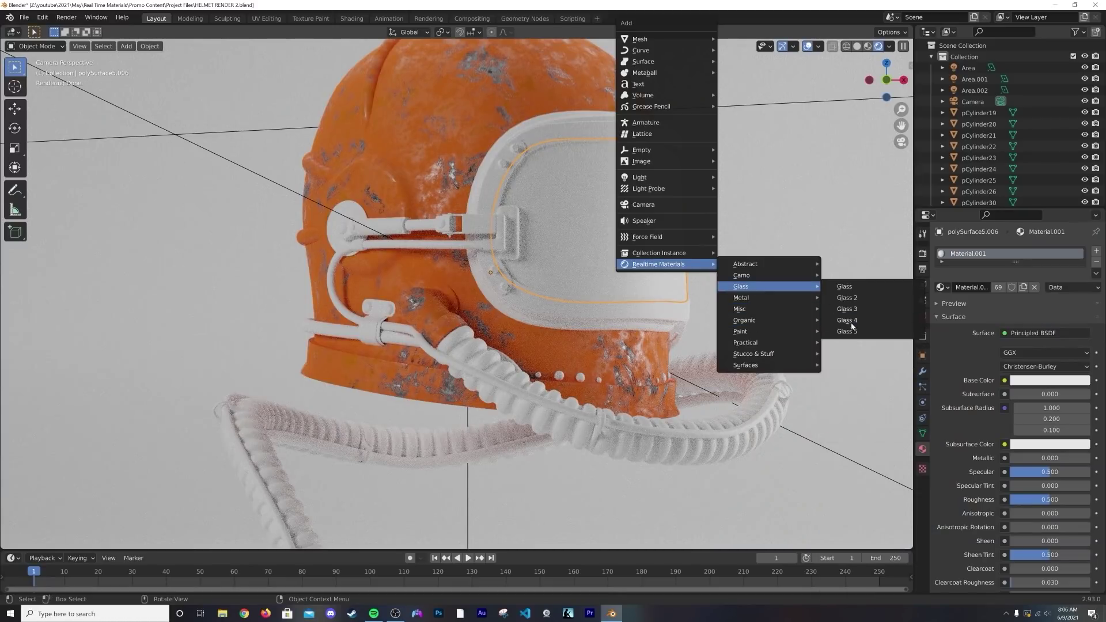
left_click(849, 331)
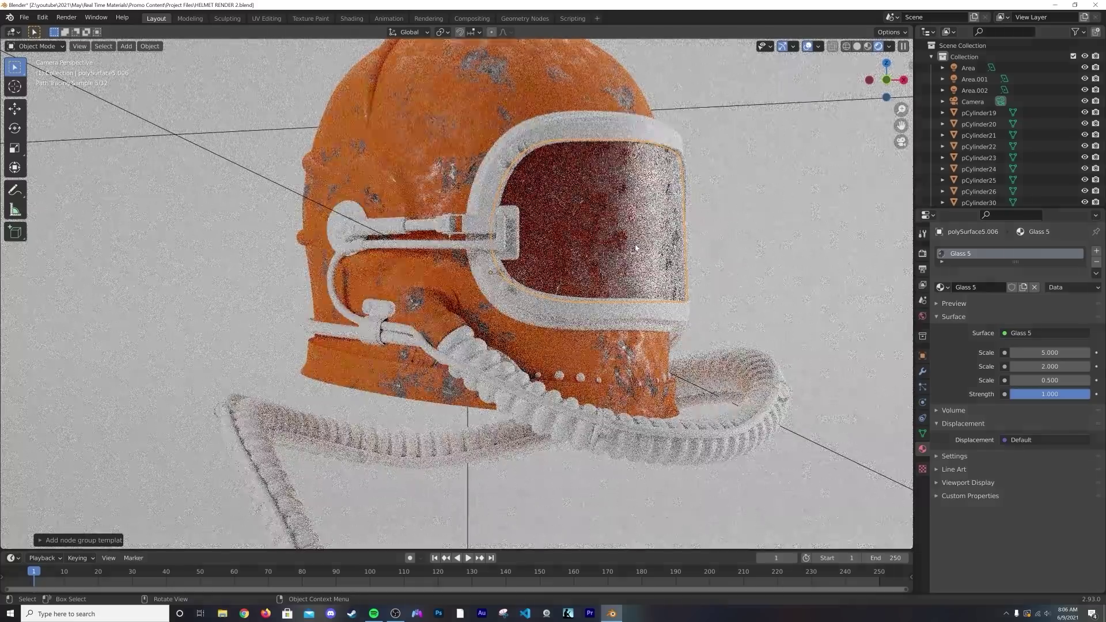
left_click(565, 130)
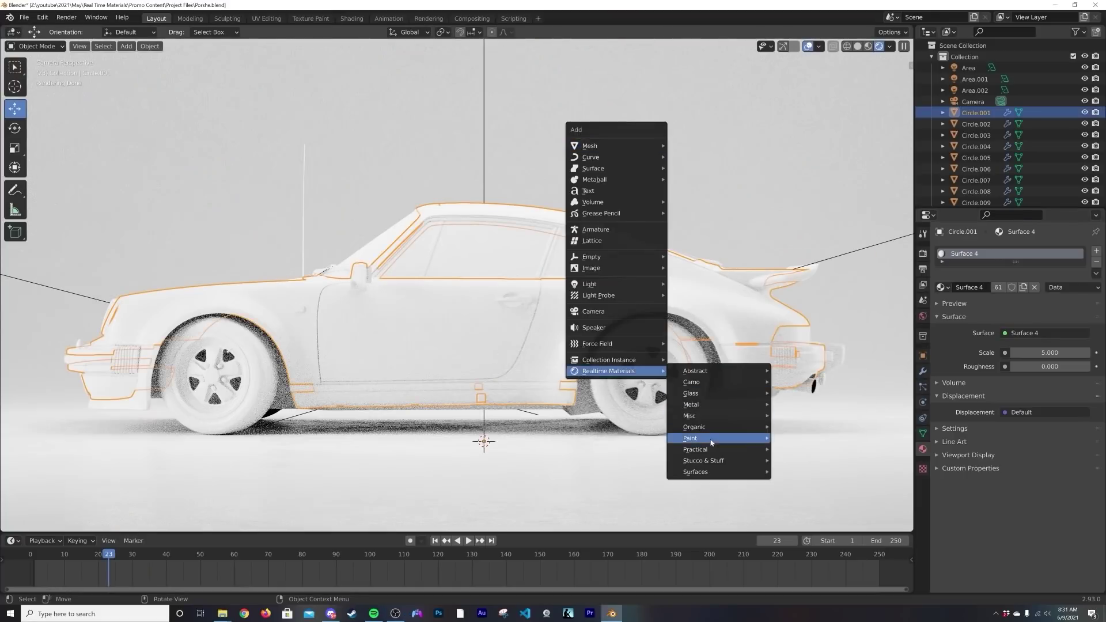
Give the car body a paint material coloured blue.
left_click(716, 452)
left_click(1050, 491)
left_click(1058, 344)
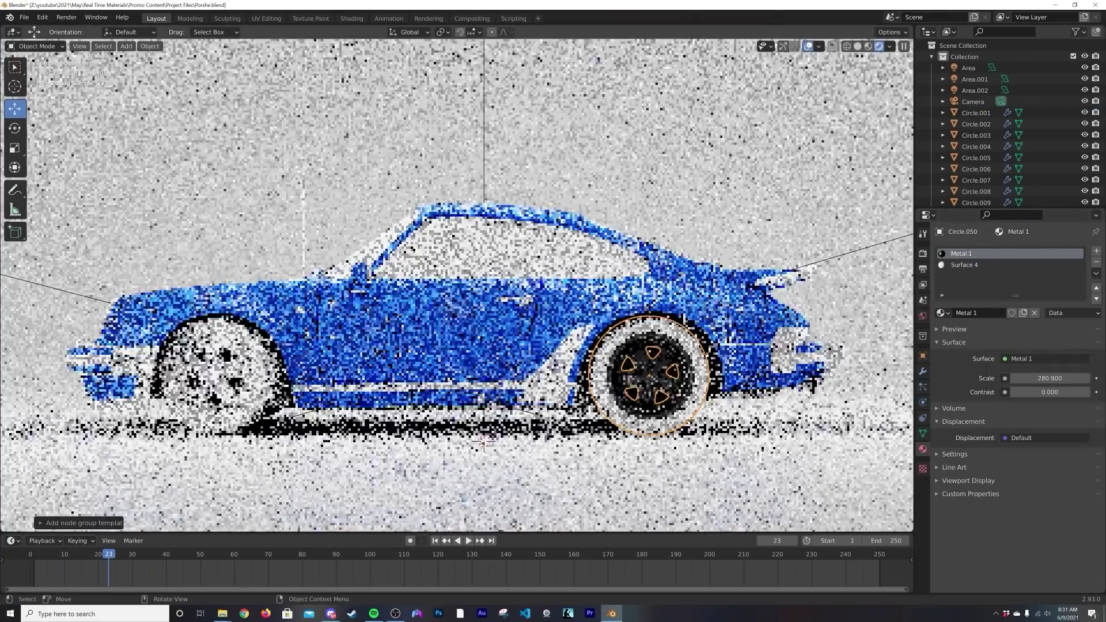
Give the rear and front tyres a dark realtime material.
key("shift+a")
mouse_move(613, 264)
mouse_move(711, 313)
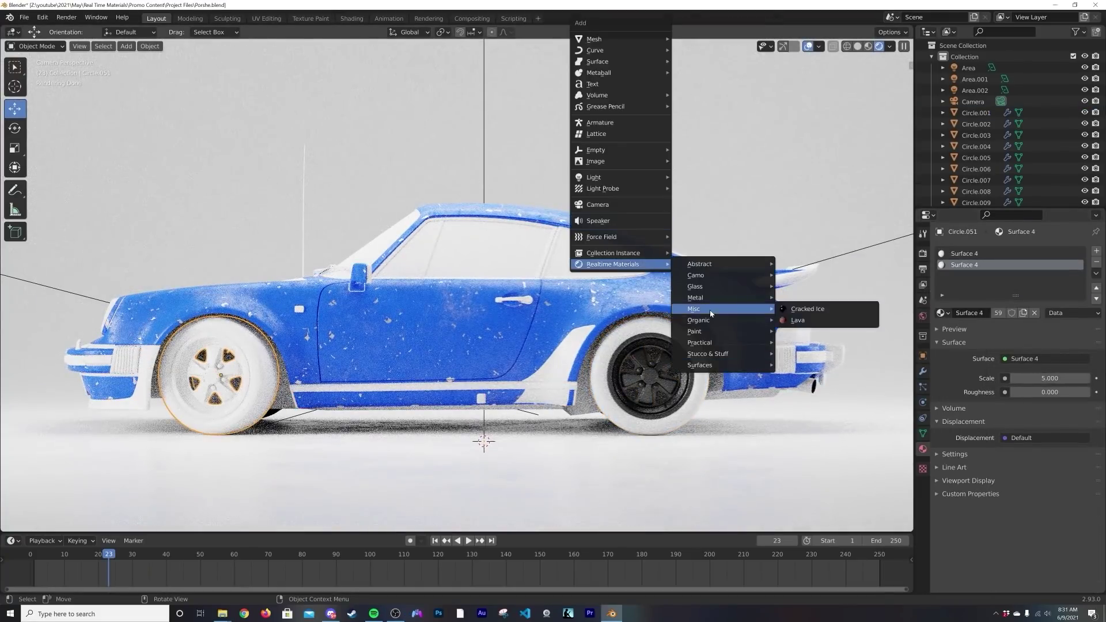
left_click(651, 375)
left_click(965, 265)
key("shift+a")
left_click(928, 344)
Select all parts sharing the white trim material and turn them black.
left_click(219, 380)
left_click(654, 381, "shift")
key("ctrl+l")
left_click(652, 405)
key("shift+a")
mouse_move(703, 410)
left_click(790, 436)
Apply the Glass 5 material to the car windows.
left_click(392, 247)
left_click(482, 260, "shift")
key("shift+a")
mouse_move(568, 286)
left_click(667, 331)
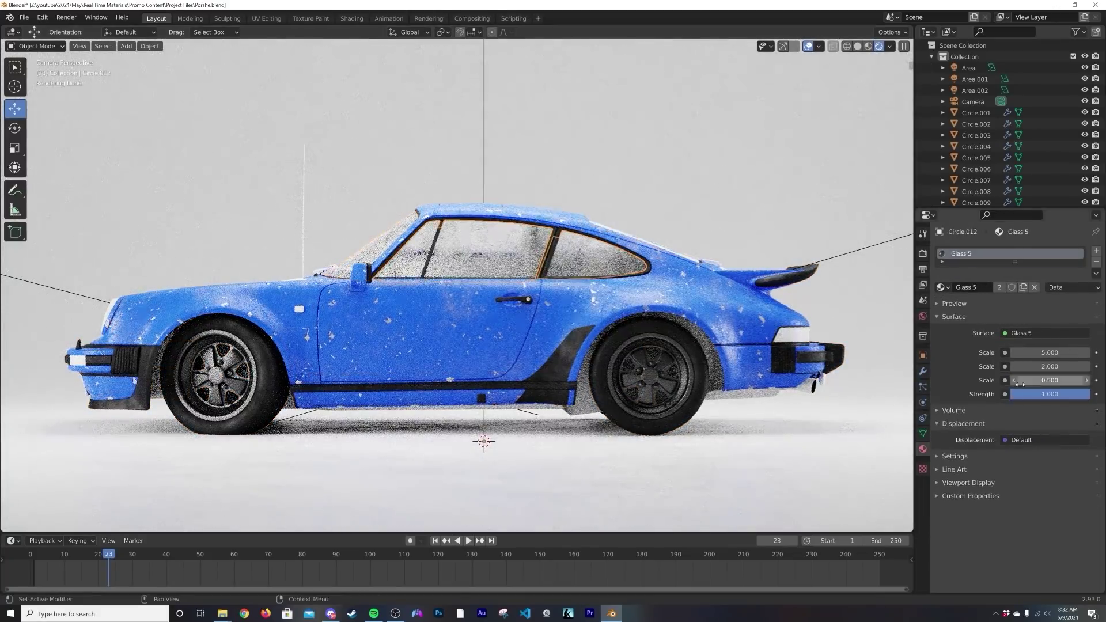
key("shift+a")
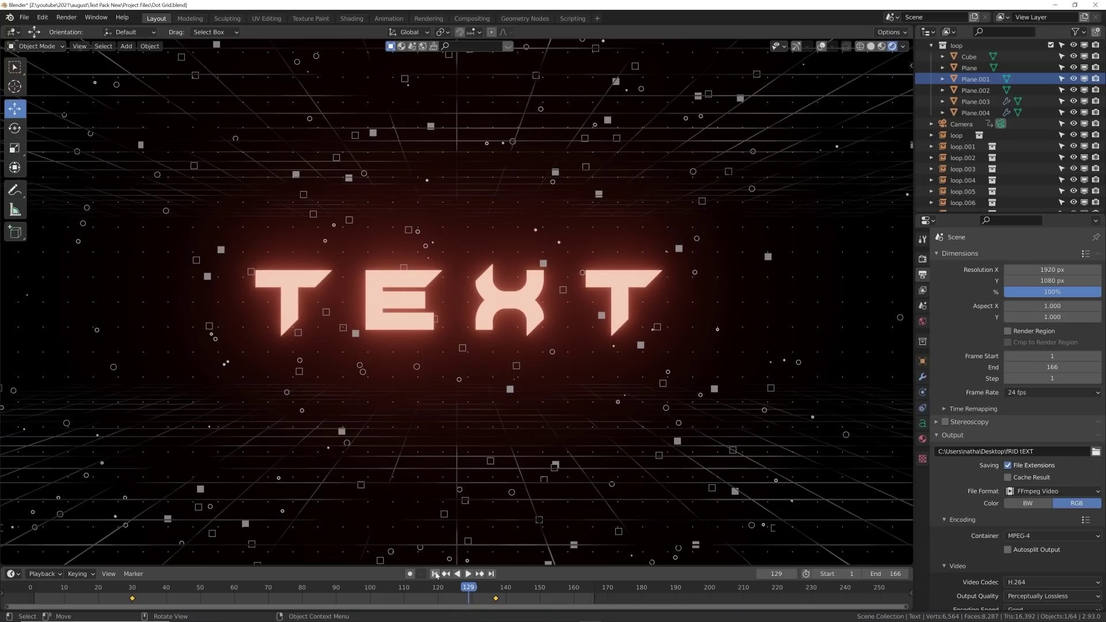
Orbit around the neon scene, select the Text object and view the grid floor steeply.
middle_click_drag(485, 344, 490, 344)
scroll(489, 344, "down", 4)
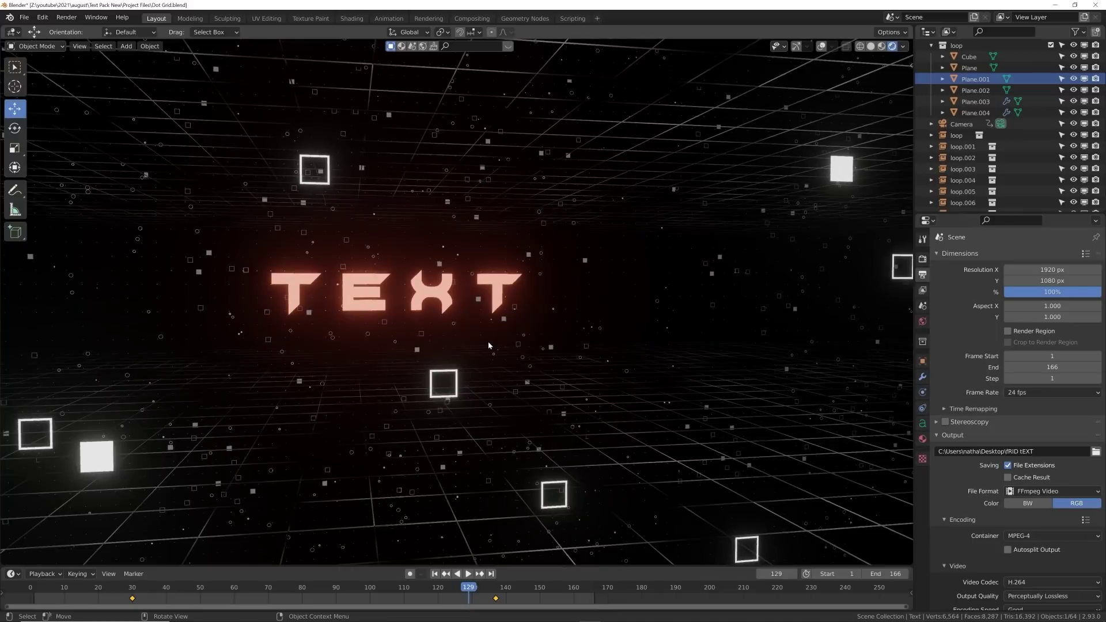
scroll(943, 202, "down", 2)
left_click(948, 202)
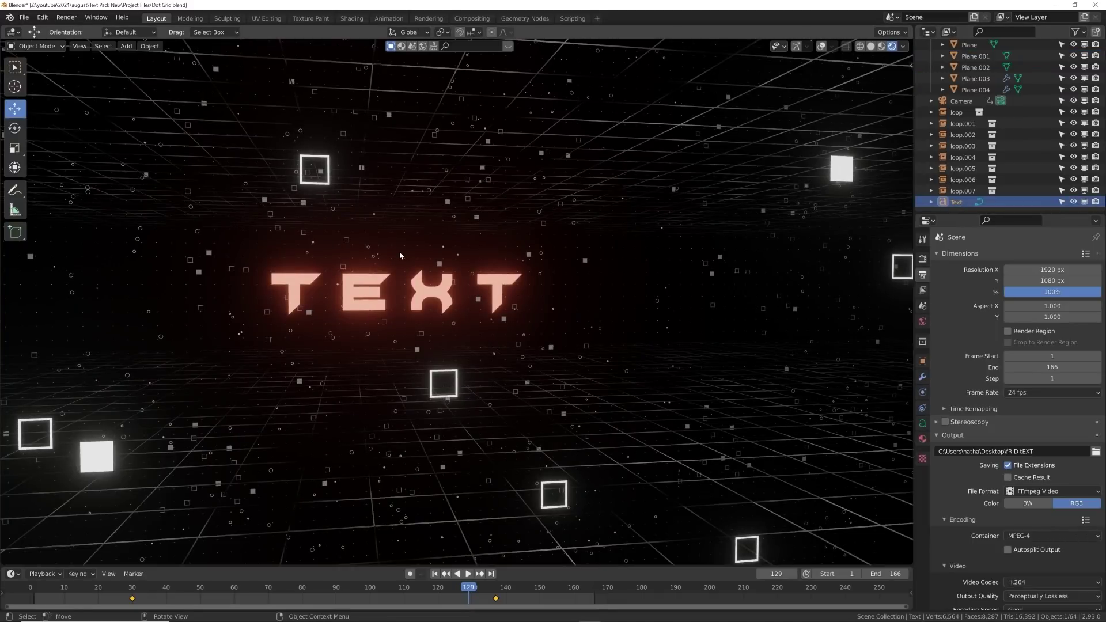
mouse_move(346, 326)
middle_mouse_down()
mouse_move(399, 332)
mouse_move(415, 313)
mouse_move(438, 324)
mouse_move(401, 303)
mouse_move(326, 333)
mouse_move(353, 330)
middle_mouse_up()
Return to the camera's frontal view, then start a new empty General file.
key("KP_0")
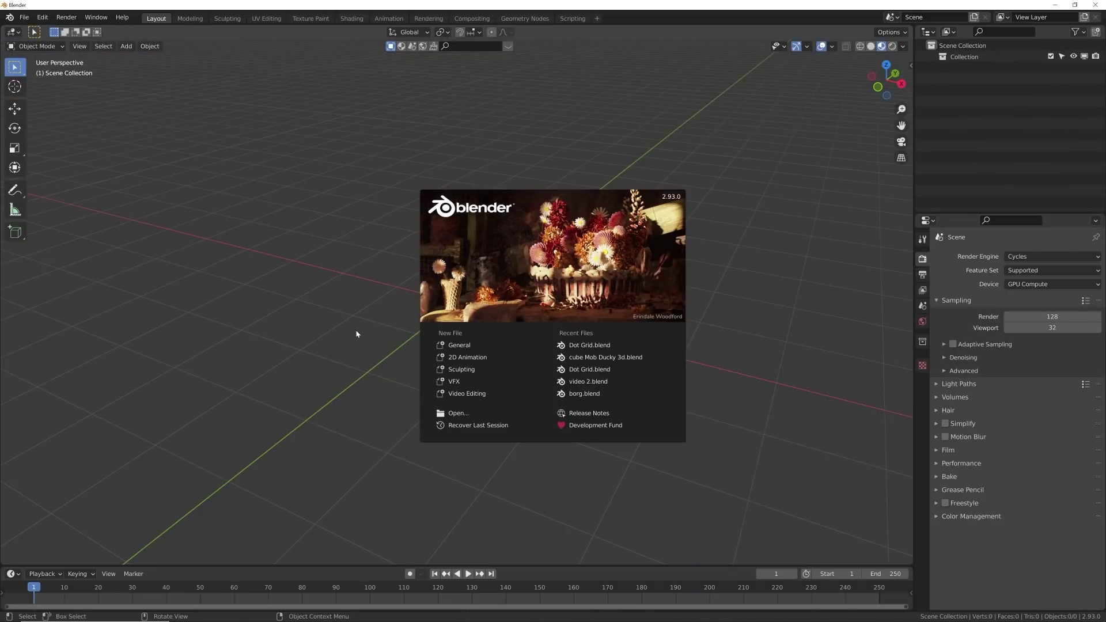
left_click(358, 328)
key("shift+a")
Add a plane rotated 90° on X and scaled up 5 times.
mouse_move(491, 275)
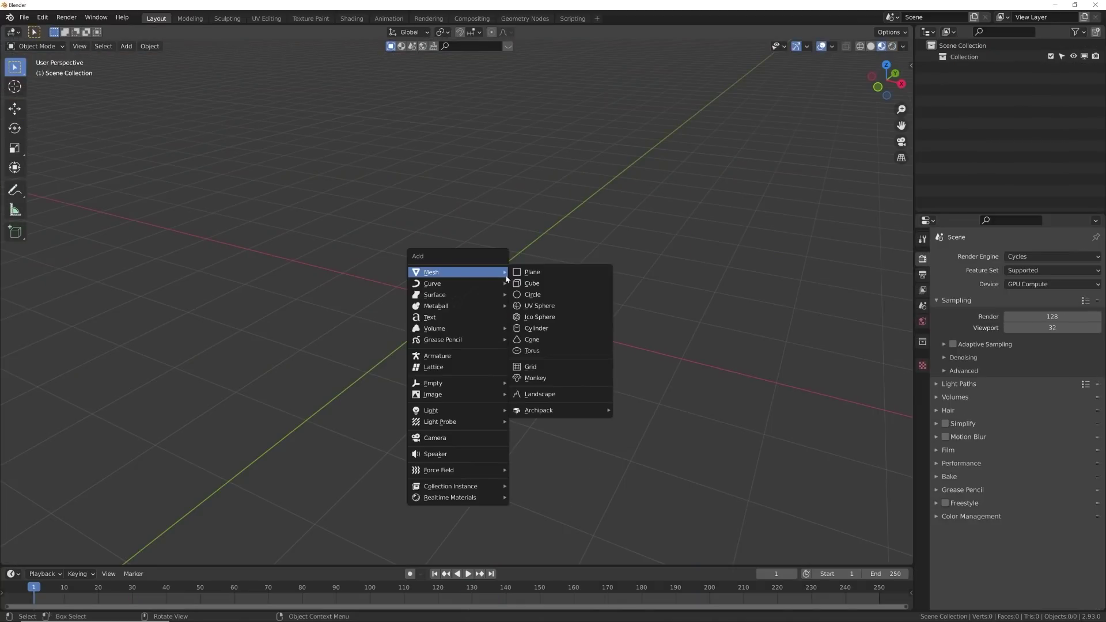
left_click(548, 273)
type("rx90")
key("Return")
type("s5")
key("Return")
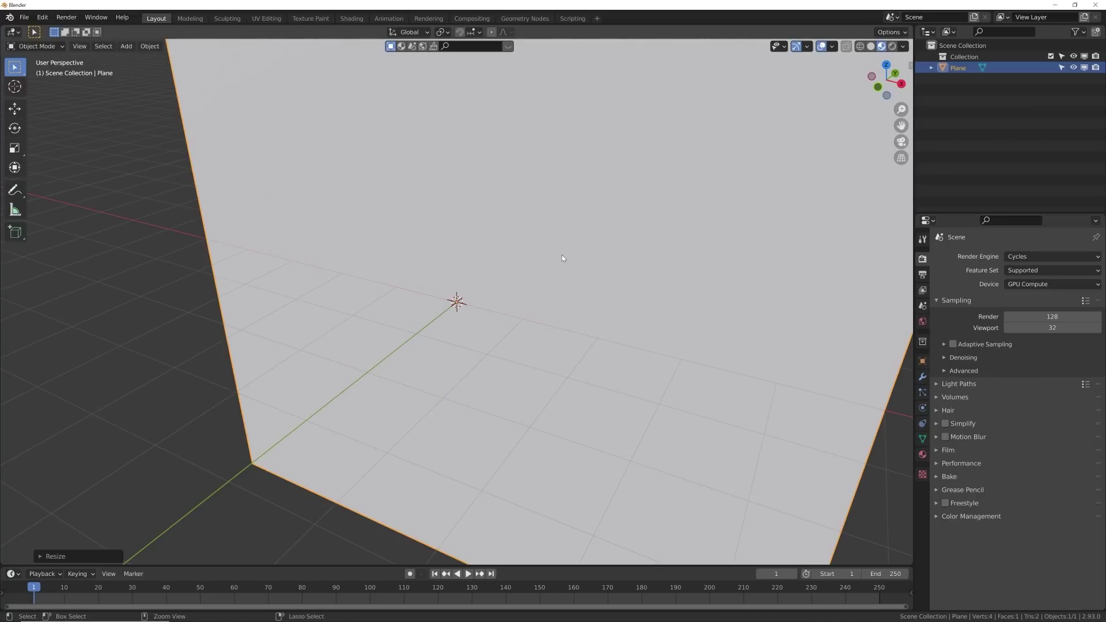
Apply all transforms to the plane and switch to the Shading workspace.
key("ctrl+a")
left_click(539, 279)
middle_click_drag(520, 358, 571, 356)
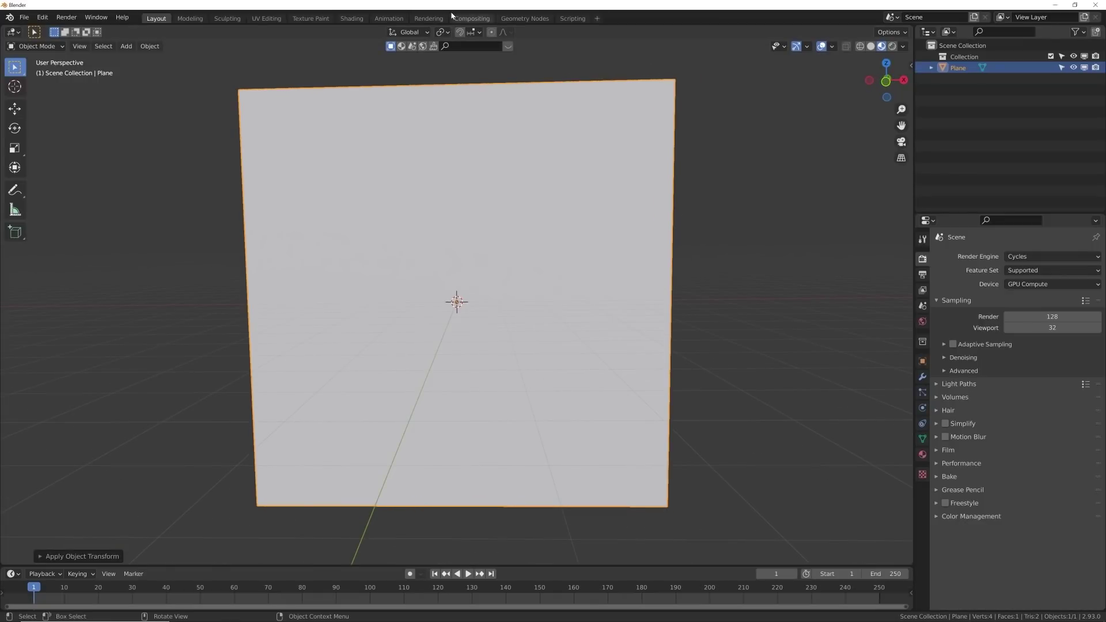
left_click(356, 22)
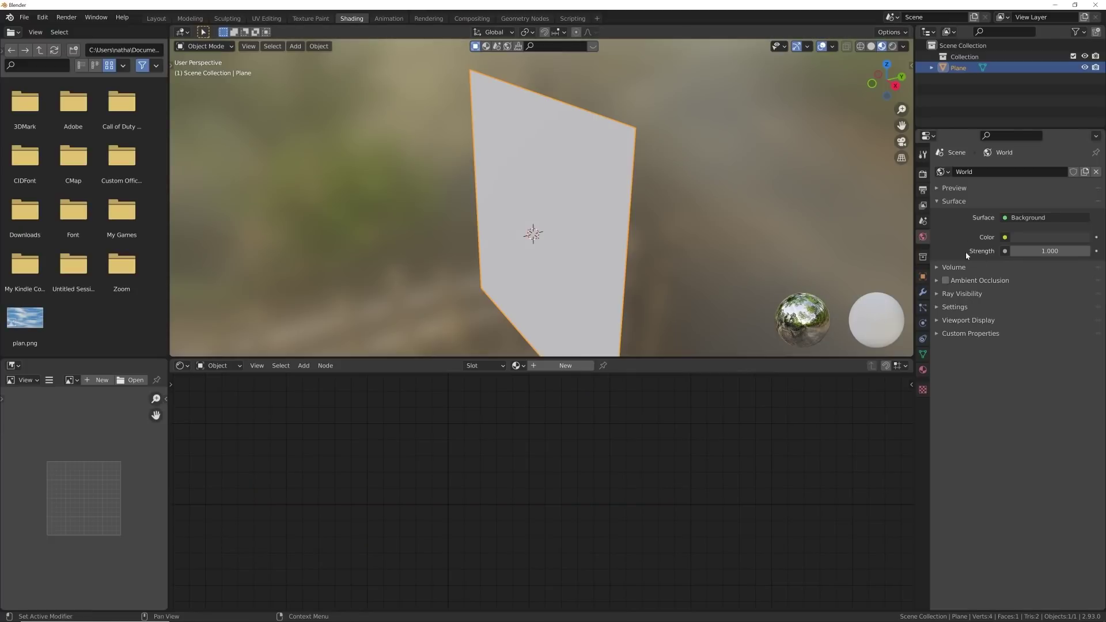
Set the render engine to Eevee with Ambient Occlusion and Bloom enabled.
left_click(1031, 171)
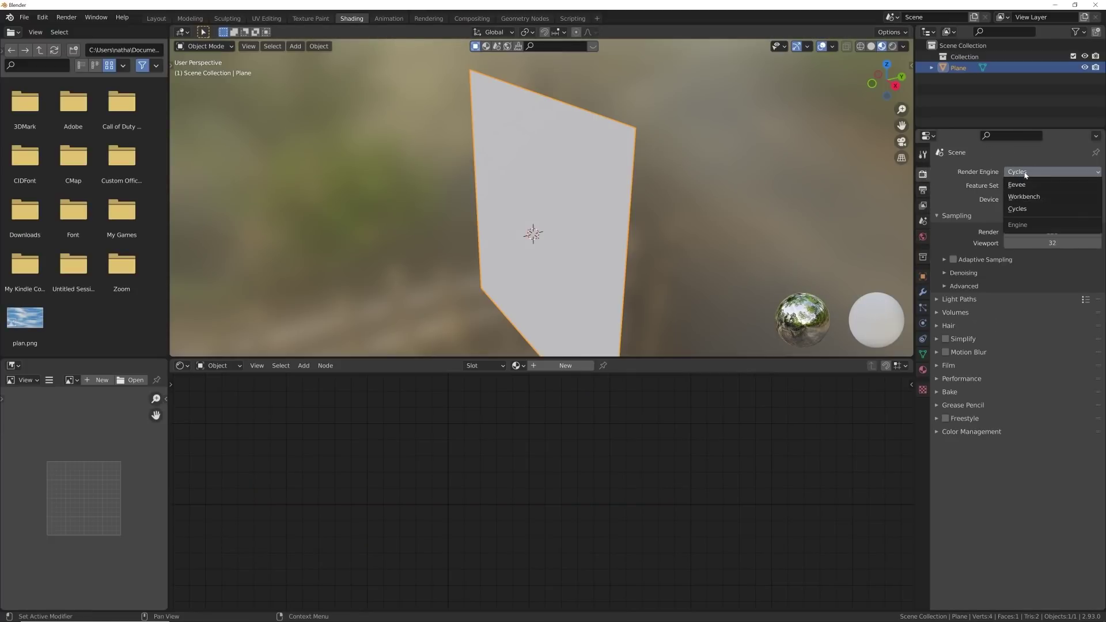
left_click(1018, 198)
left_click(946, 246)
left_click(945, 259)
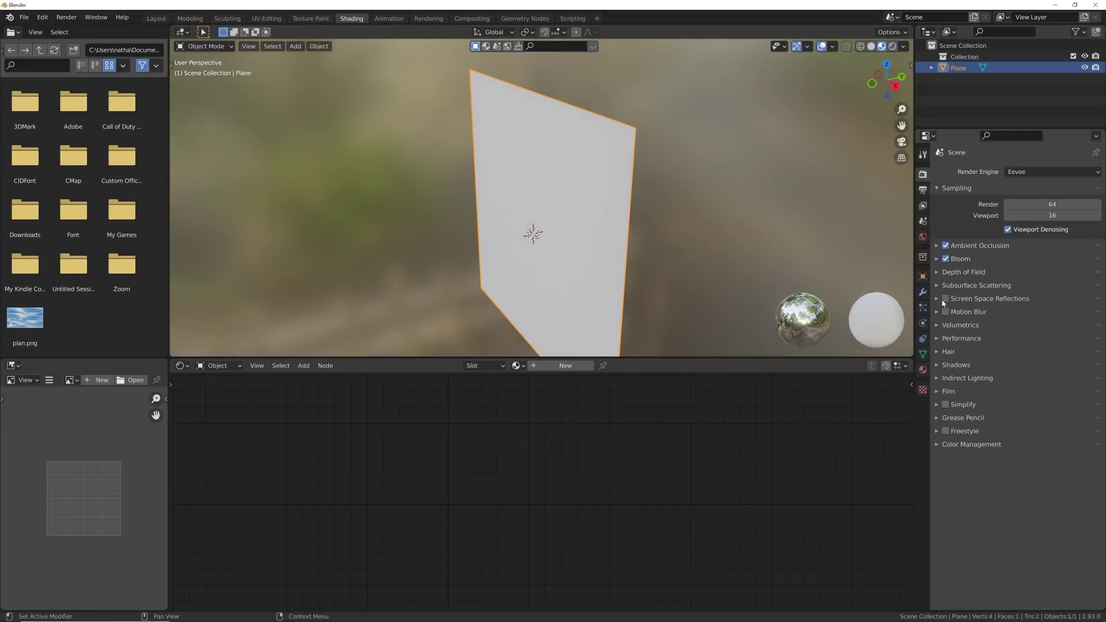
Close the file browser and image editor areas, then create a new material for the plane.
middle_click_drag(555, 254, 642, 212)
left_click_drag(169, 355, 81, 351)
left_click_drag(167, 371, 3, 372)
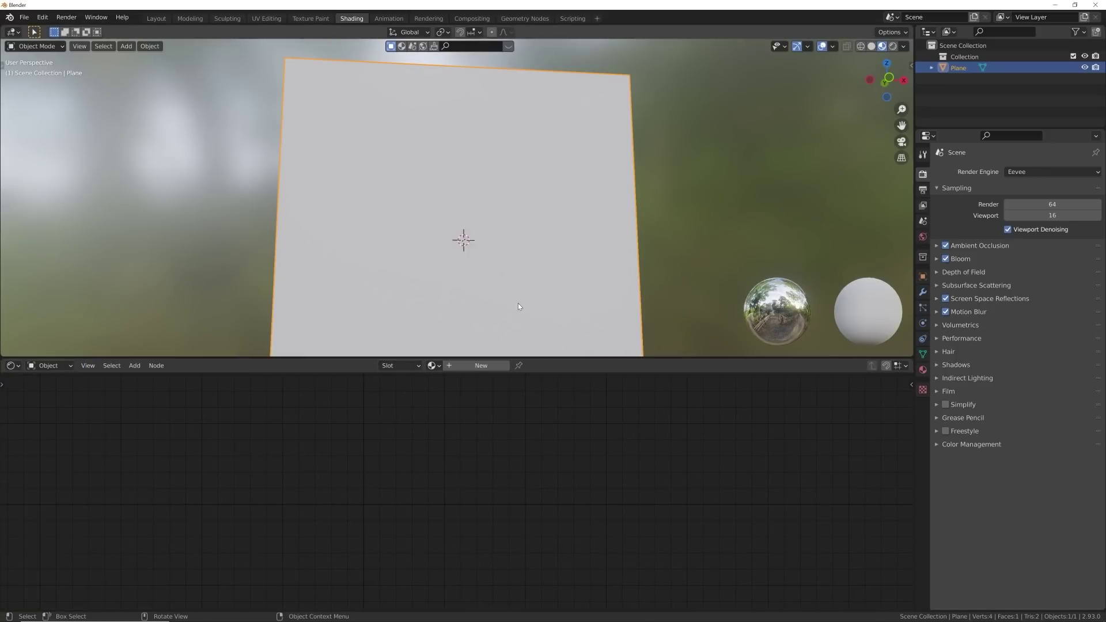
middle_click_drag(513, 306, 526, 264)
left_click(469, 365)
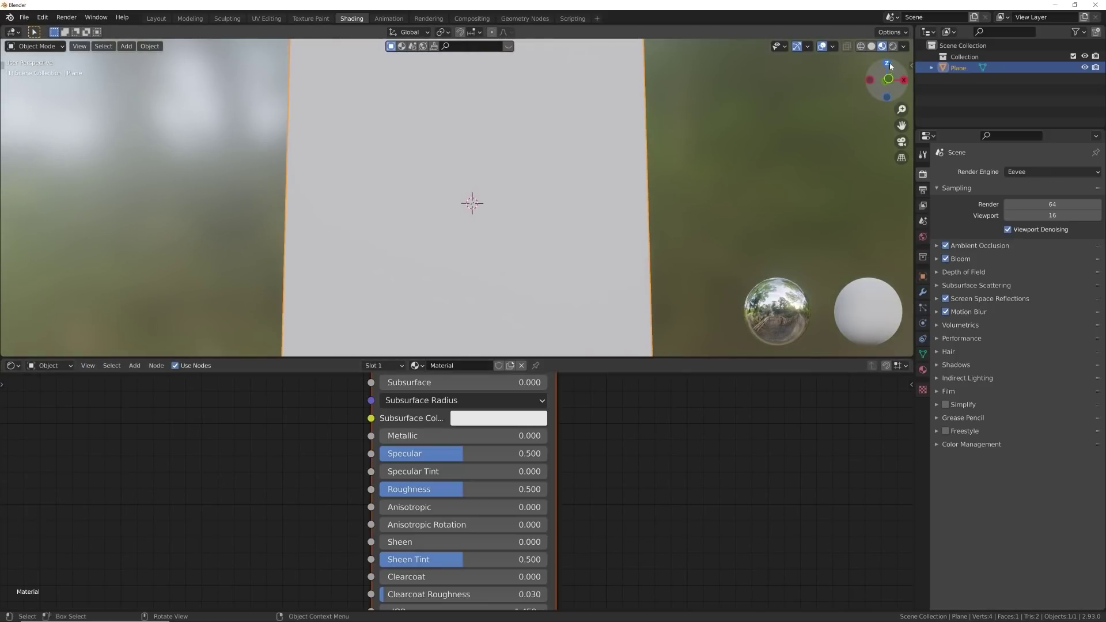
Set the viewport world opacity to 0 and delete the Principled BSDF node.
left_click(903, 46)
left_click_drag(910, 189, 827, 180)
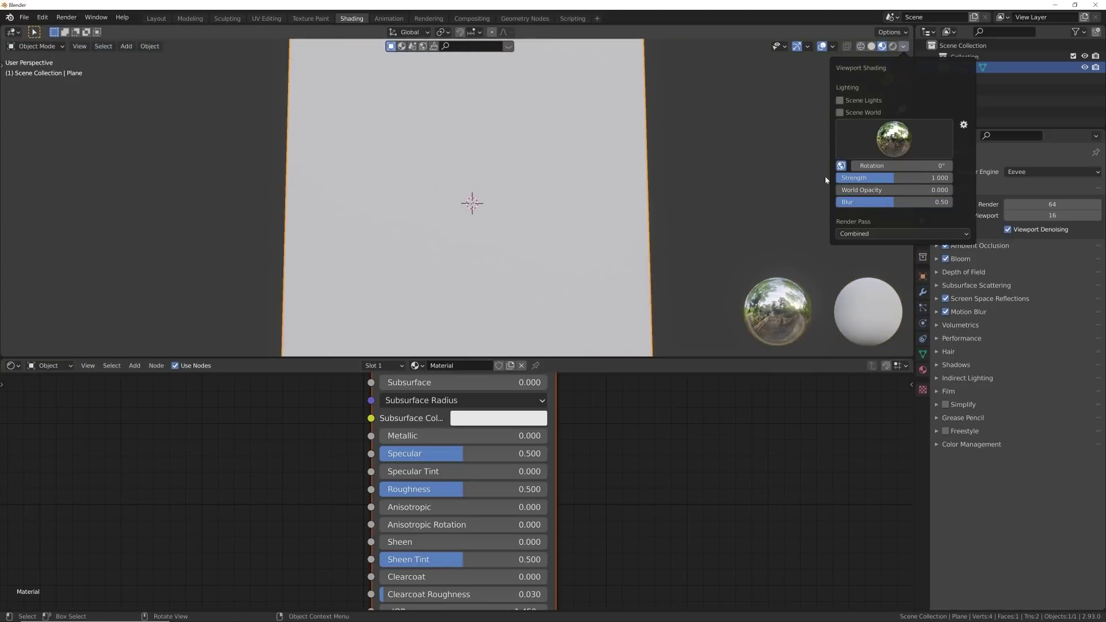
scroll(346, 386, "down", 6)
middle_click_drag(344, 380, 343, 425)
left_click(409, 411)
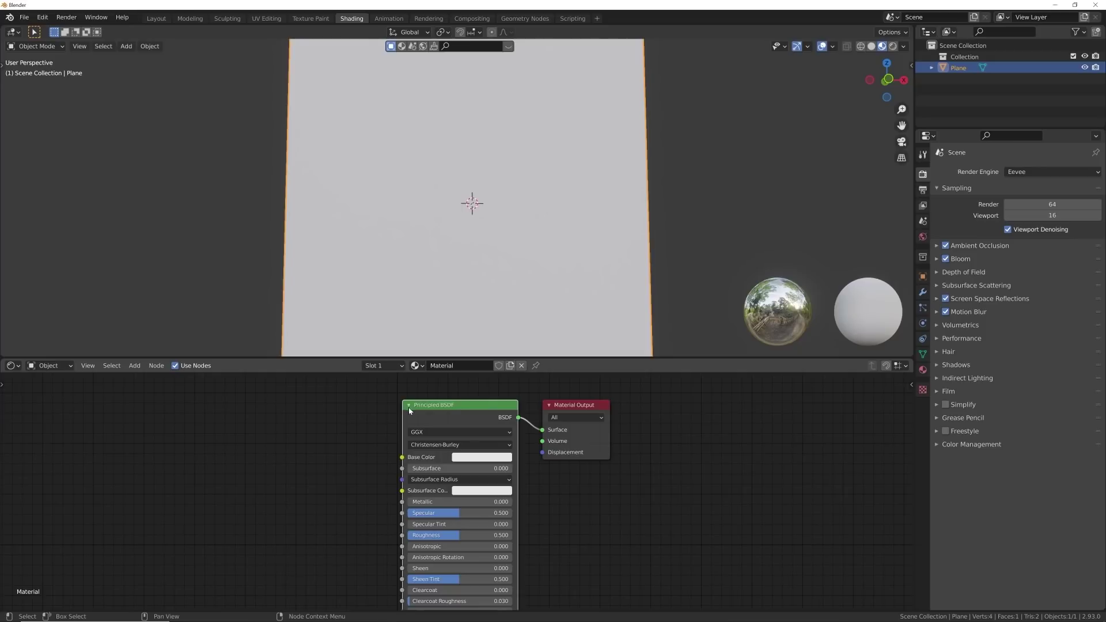
key("x")
Add a Mix Shader node and connect it to the Material Output Surface.
key("shift+a")
left_click(440, 412)
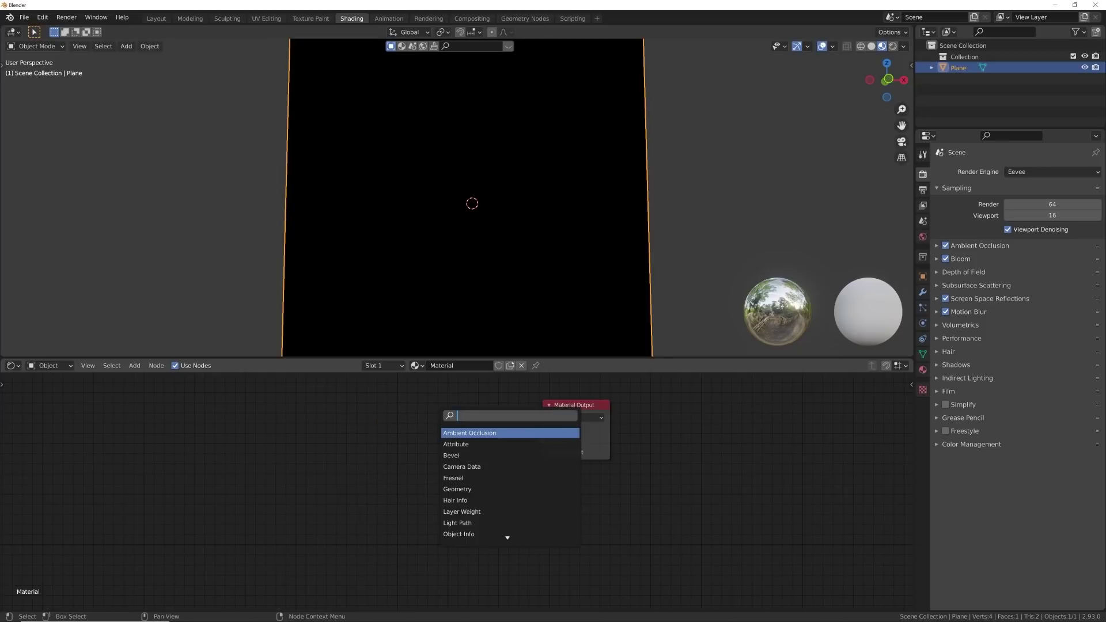
type("mix")
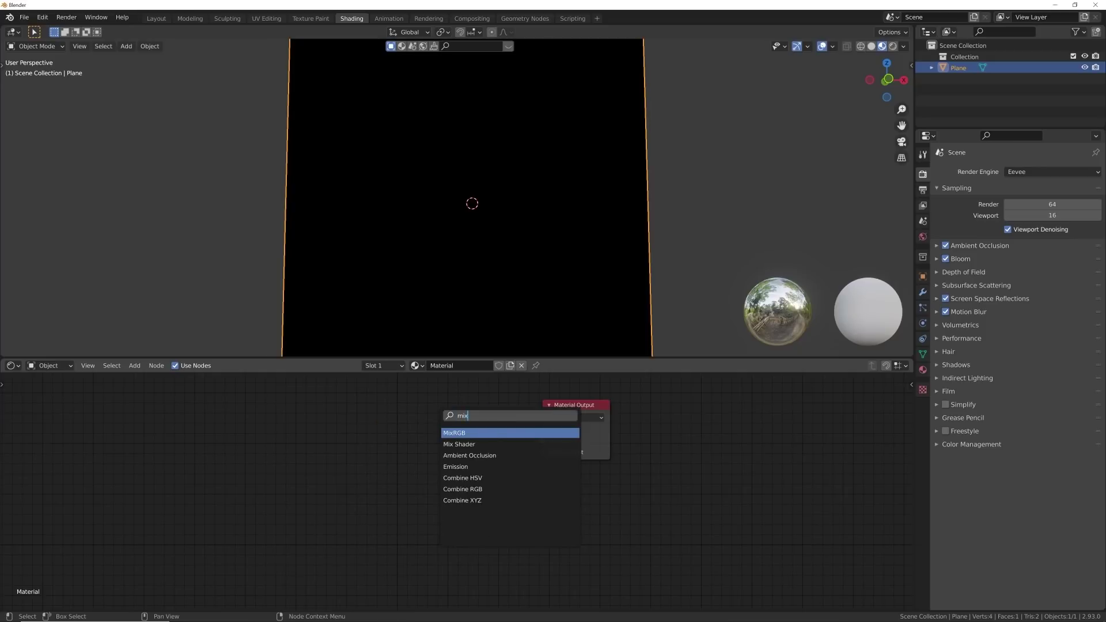
left_click(452, 444)
left_click_drag(502, 418, 542, 430)
middle_click_drag(383, 411, 496, 429)
Add a Transparent BSDF node feeding the Mix Shader's first shader input.
key("shift+a")
type("tra")
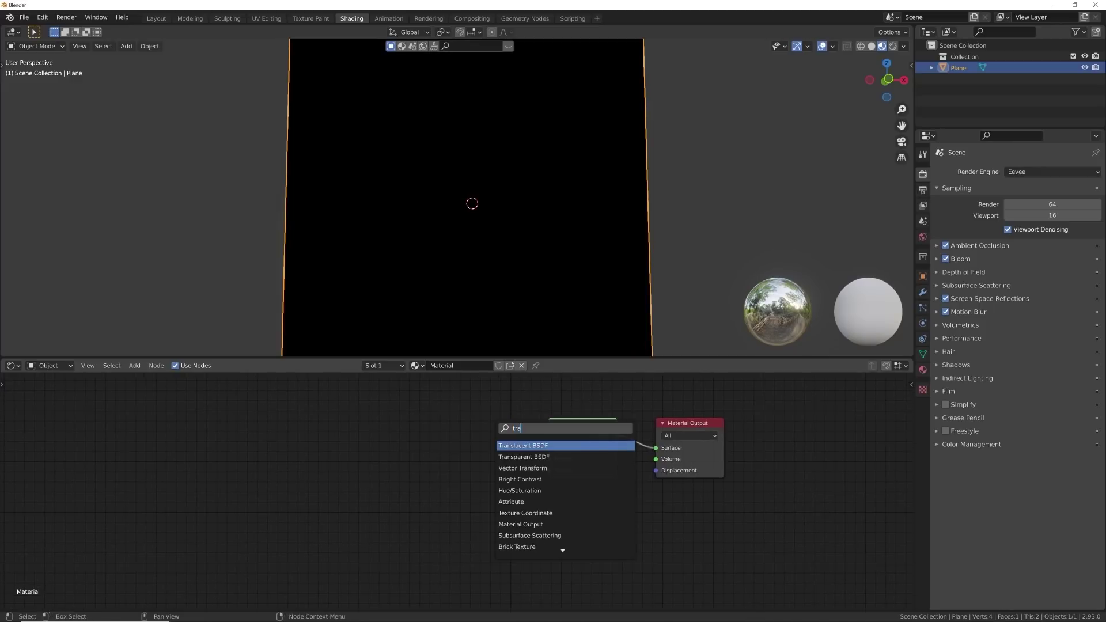
key("Down")
key("Return")
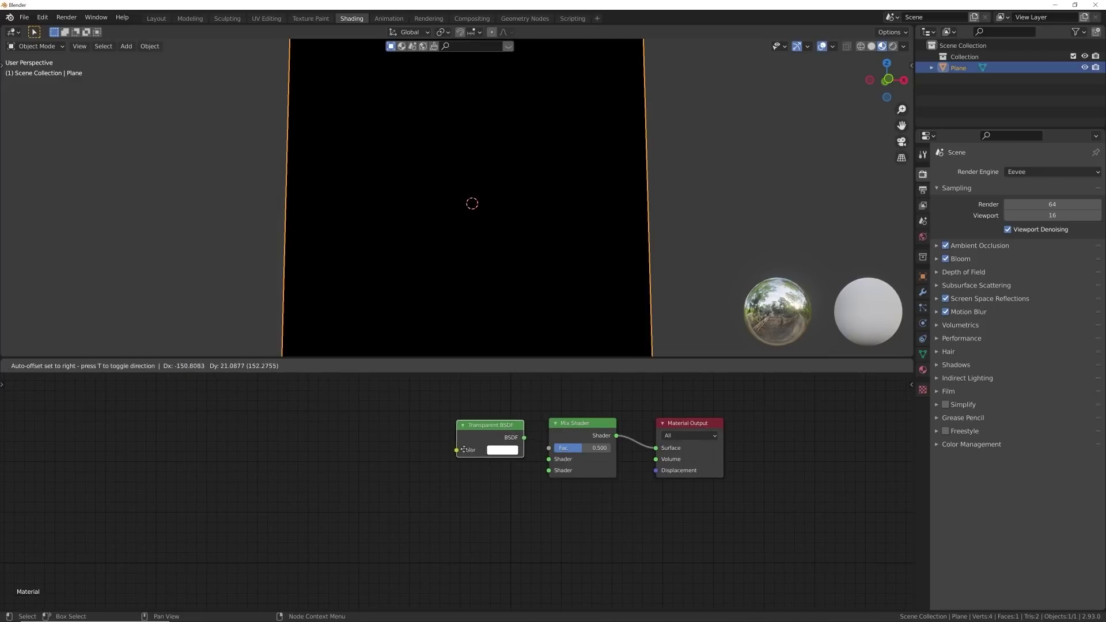
left_click_drag(514, 438, 549, 459)
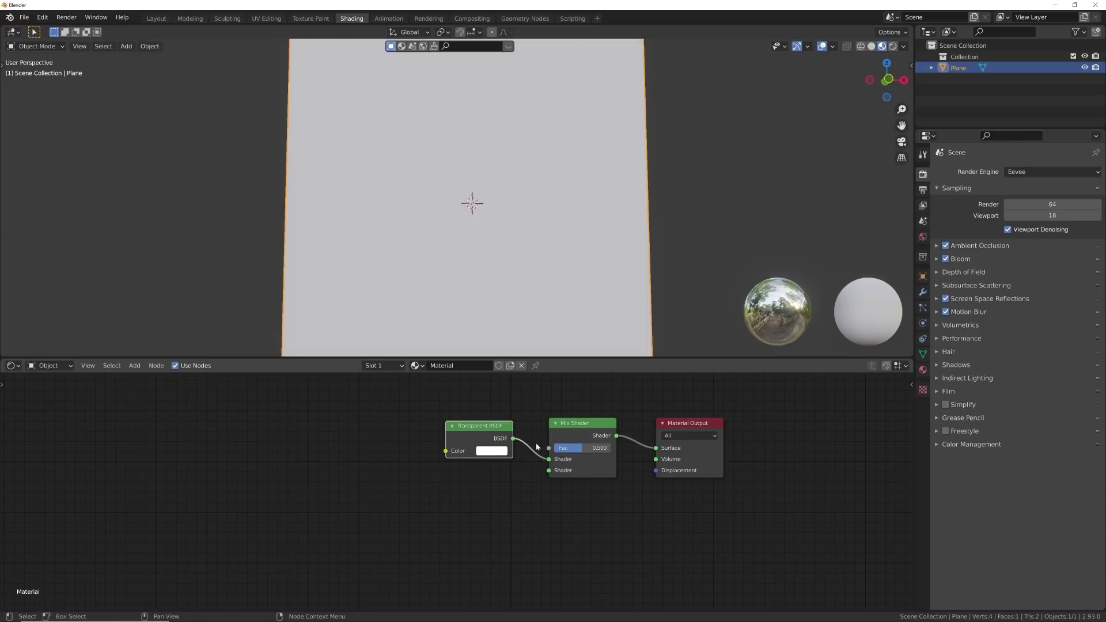
Add an Emission node below and connect it to the Mix Shader's second shader input.
key("shift+a")
left_click(525, 397)
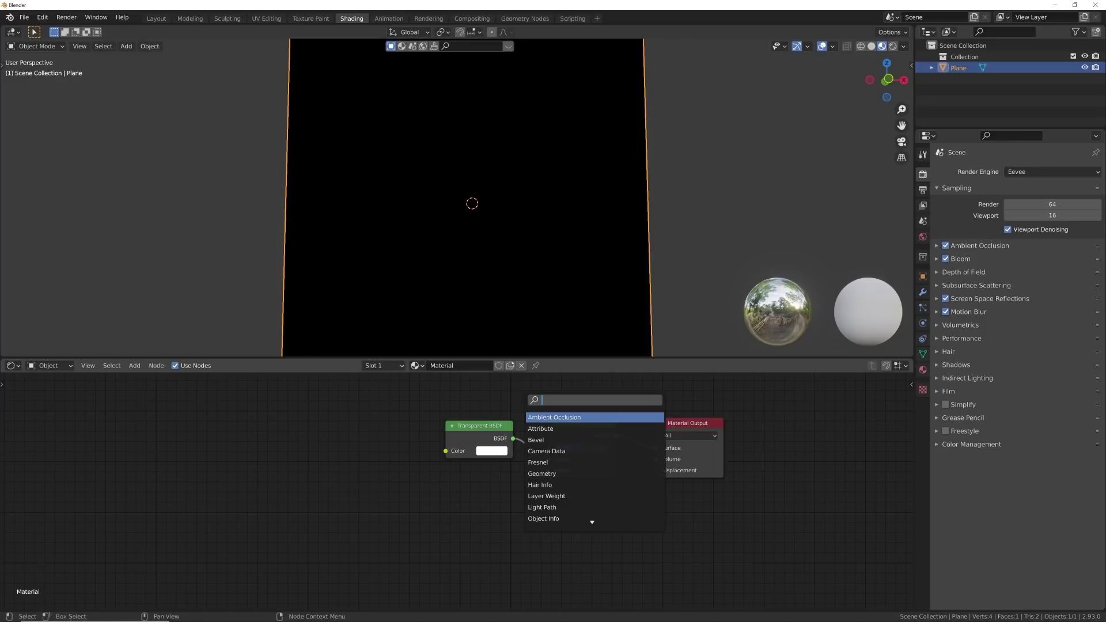
type("em")
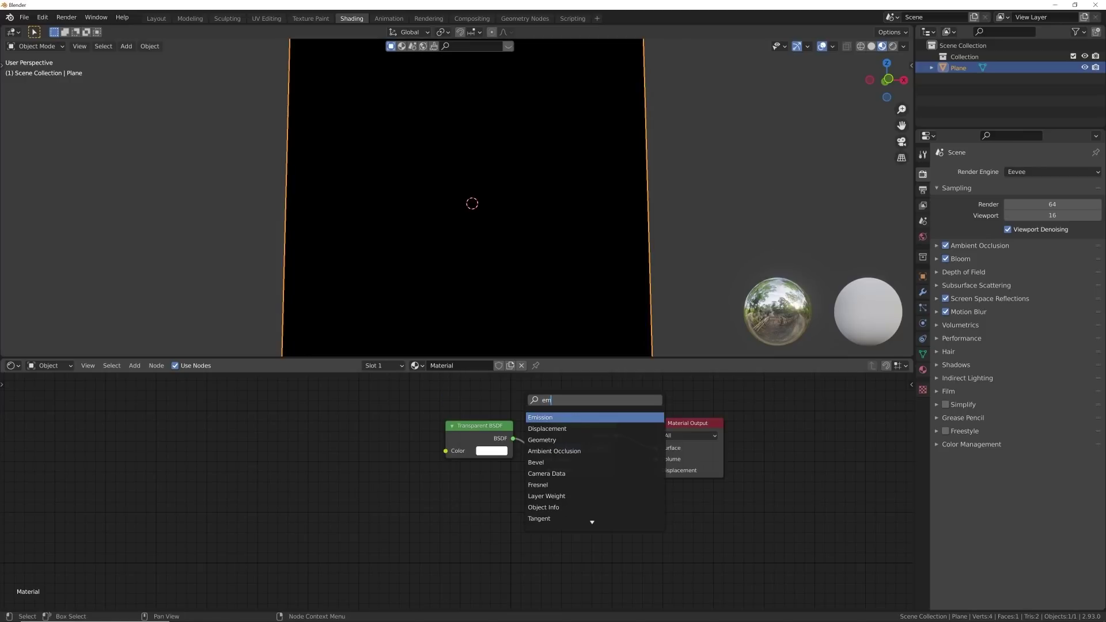
key("Return")
left_click(474, 470)
left_click_drag(524, 481, 547, 471)
middle_click_drag(566, 435, 556, 504)
left_click_drag(555, 503, 564, 429)
middle_click_drag(565, 429, 562, 509)
Add a ColorRamp node and link its Color output to the Mix Shader Fac.
key("shift+a")
left_click(496, 436)
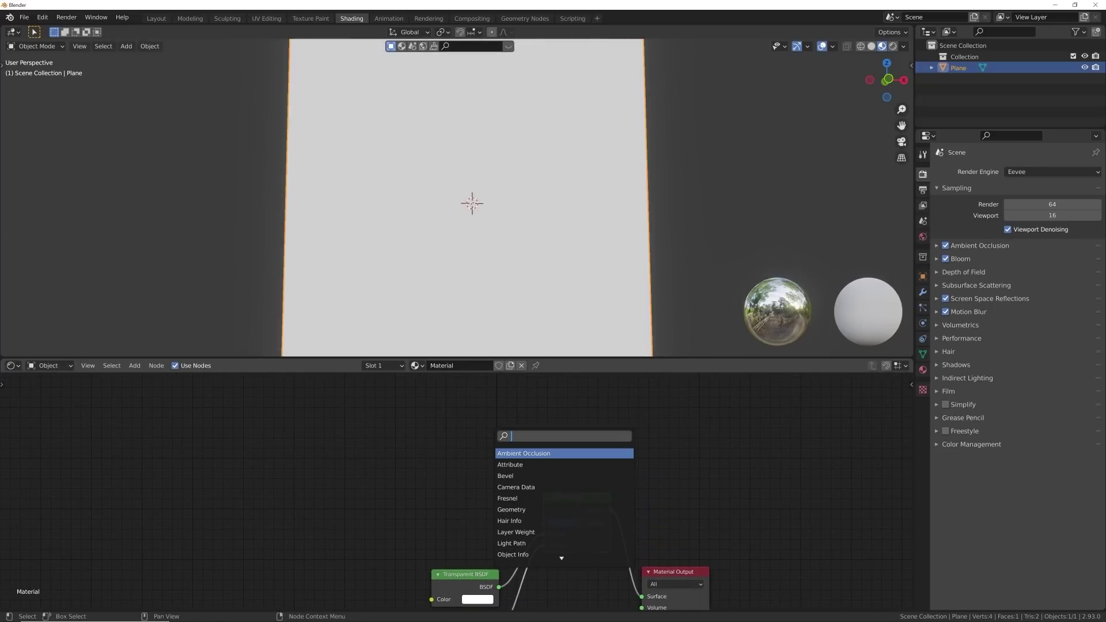
type("col")
key("Return")
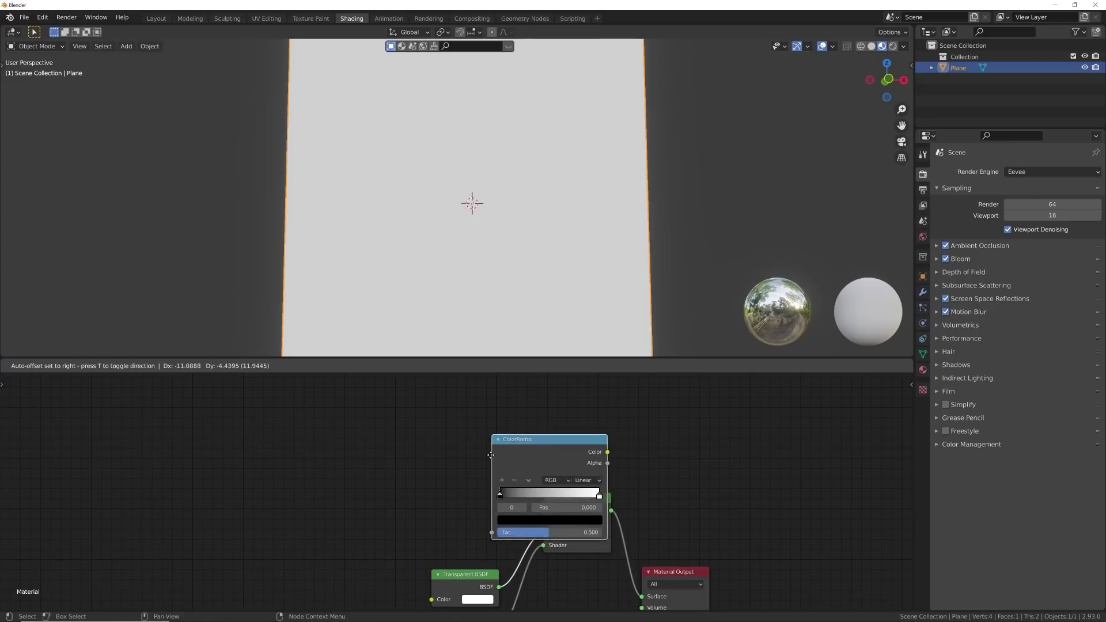
left_click_drag(502, 471, 544, 523)
middle_click_drag(475, 505, 580, 464)
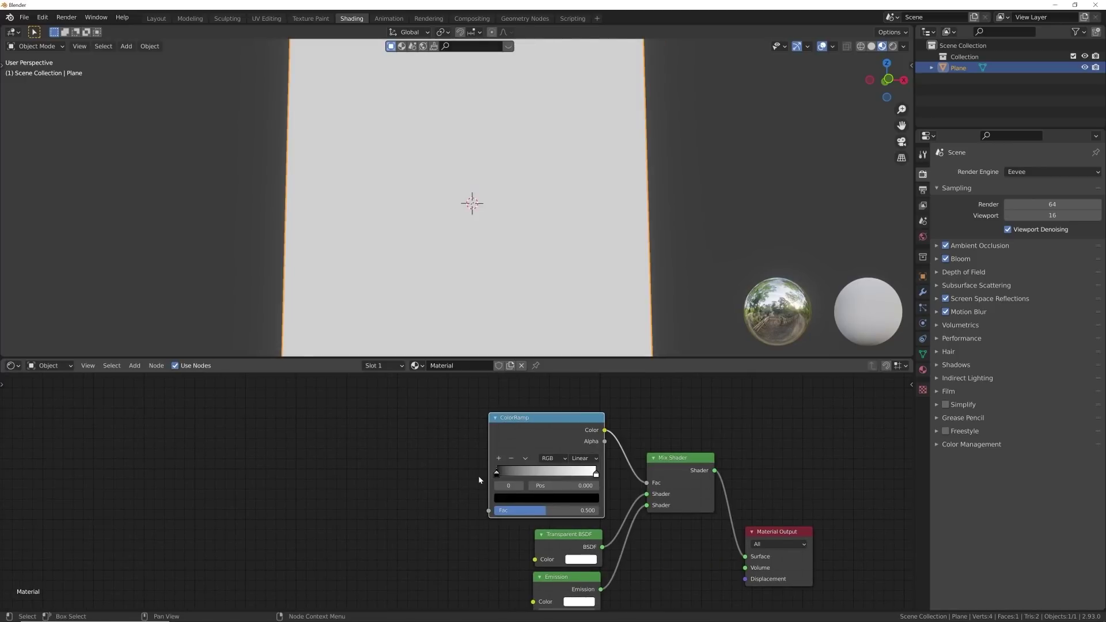
middle_click_drag(479, 480, 544, 480)
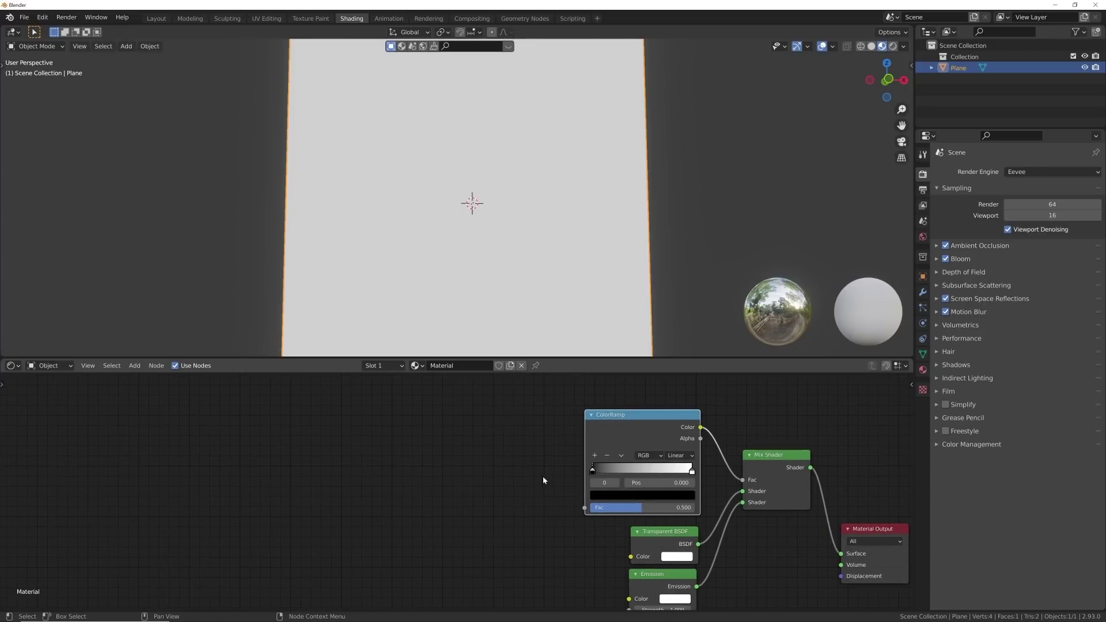
Add a Voronoi Texture fed by Mapping with Object texture coordinates.
key("shift+a")
left_click(511, 442)
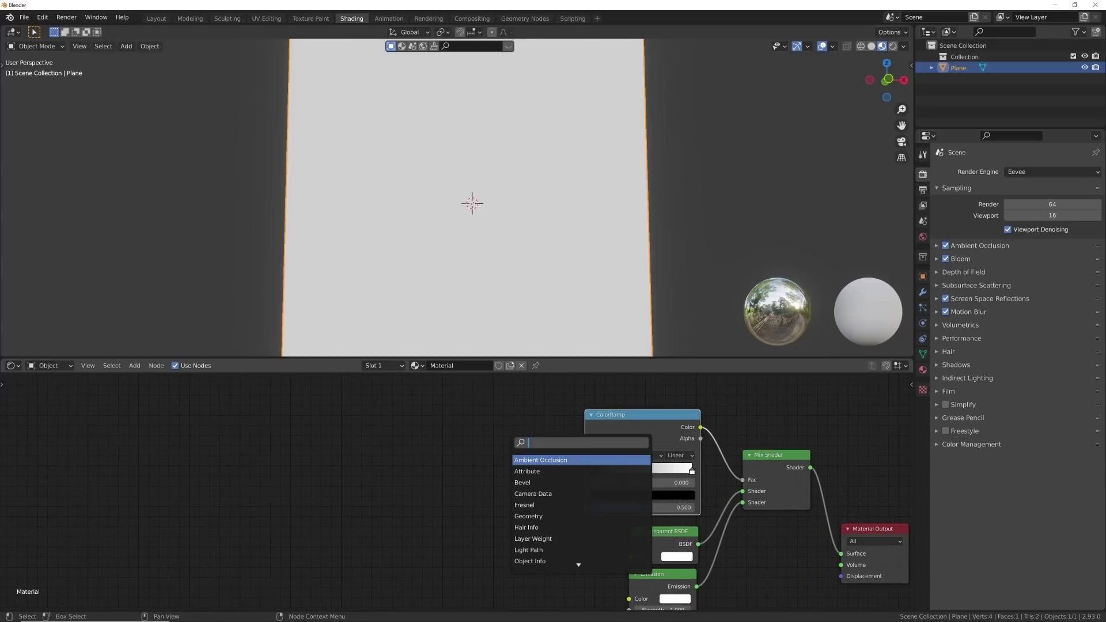
type("vor")
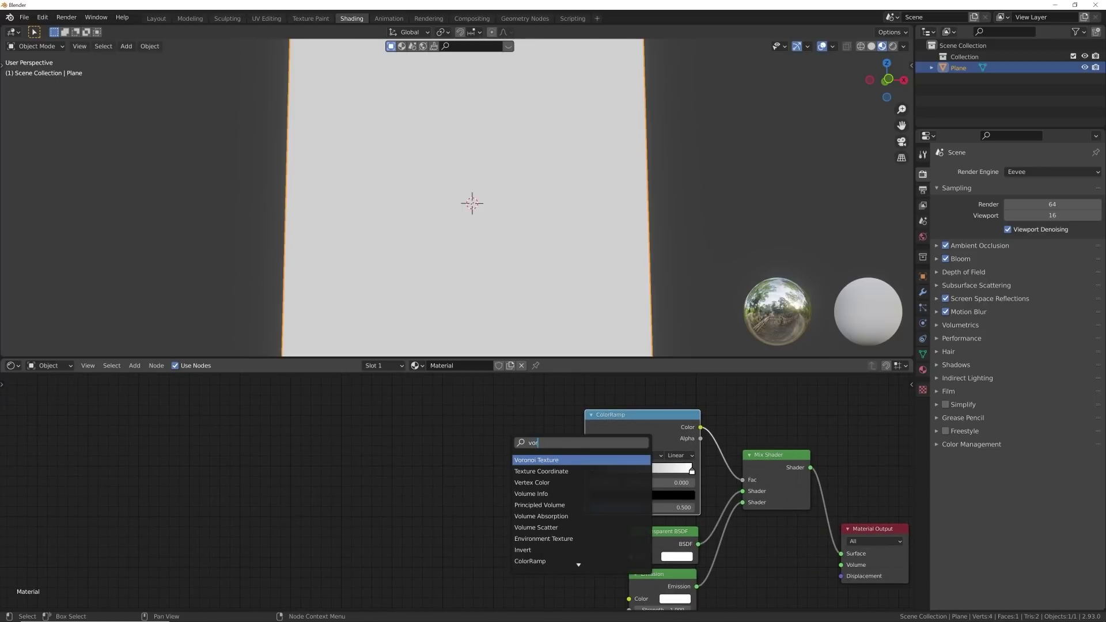
key("Return")
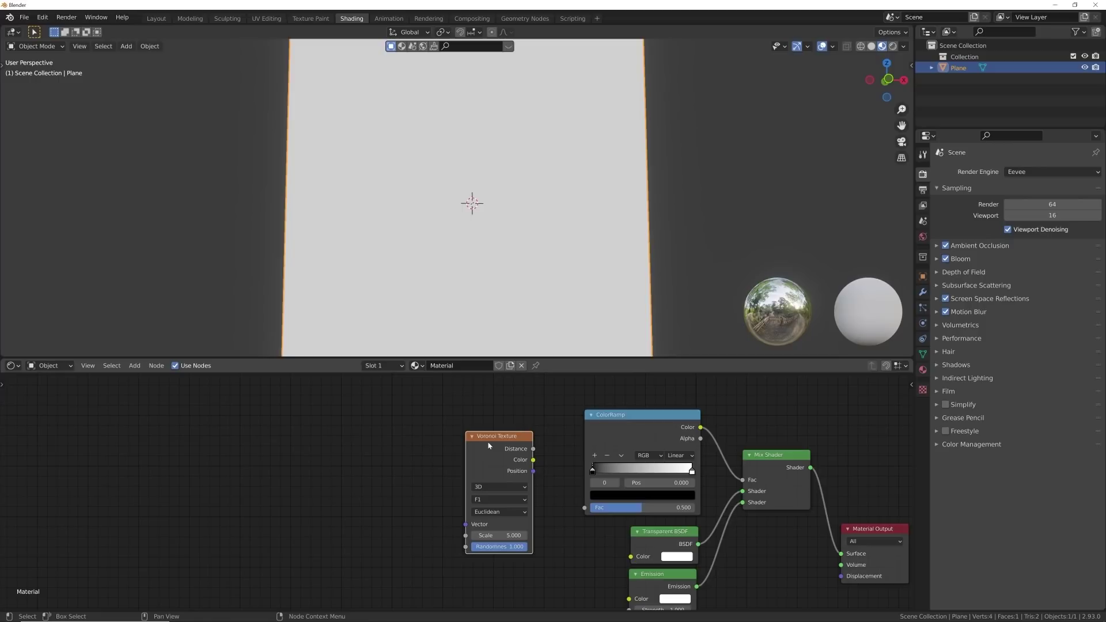
key("ctrl+t")
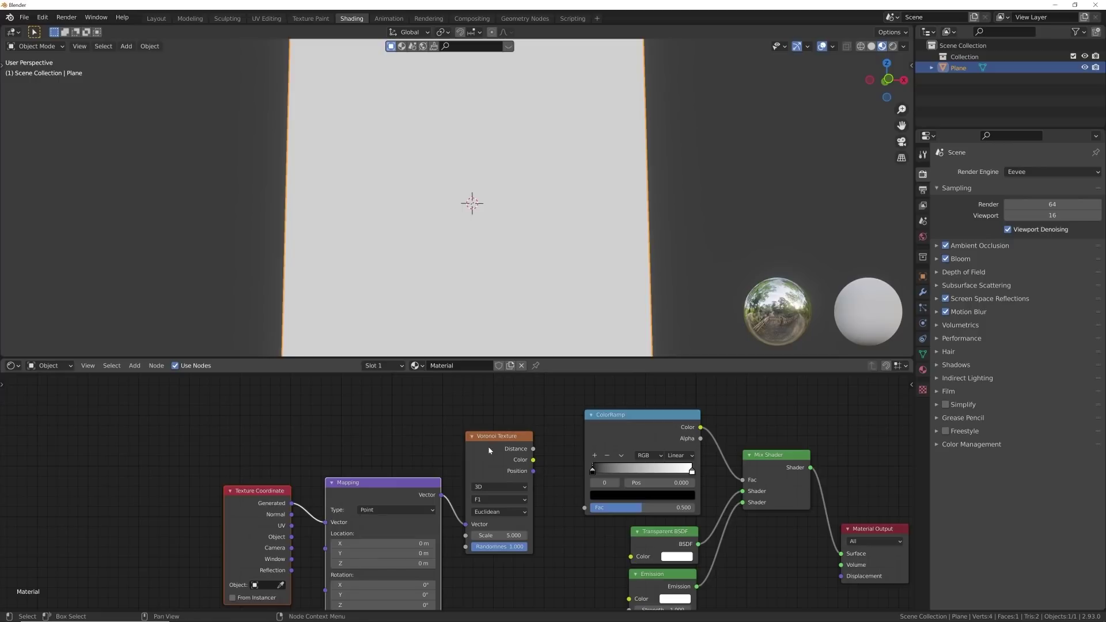
key("g")
left_click(420, 405)
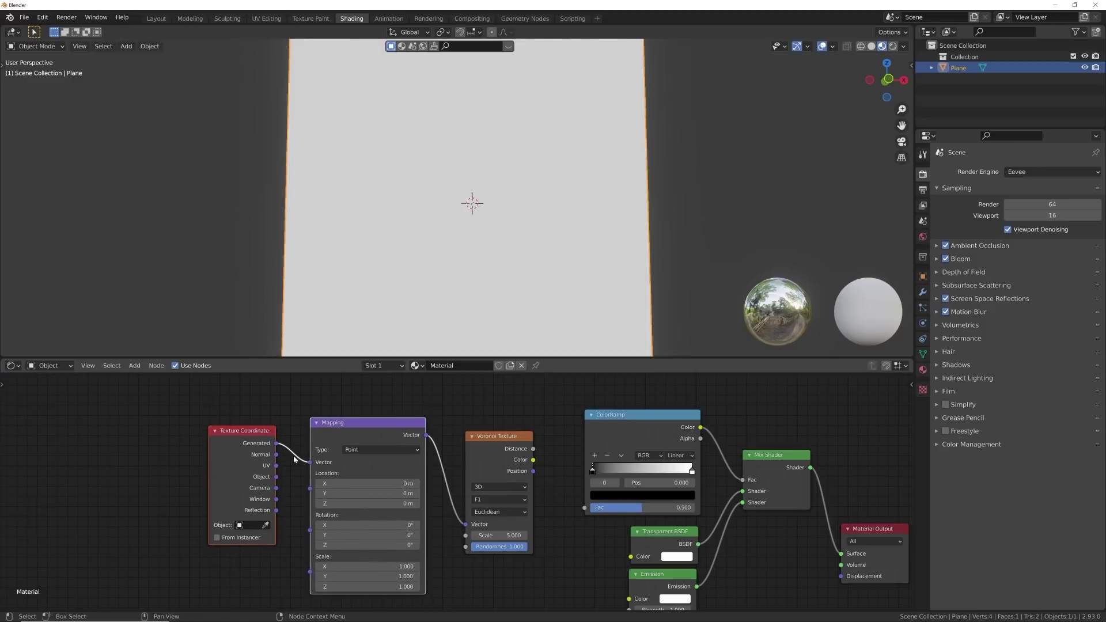
left_click_drag(277, 478, 311, 462)
Link Voronoi Distance to the ColorRamp Fac and slide the black stop right to reveal dots.
left_click(501, 442)
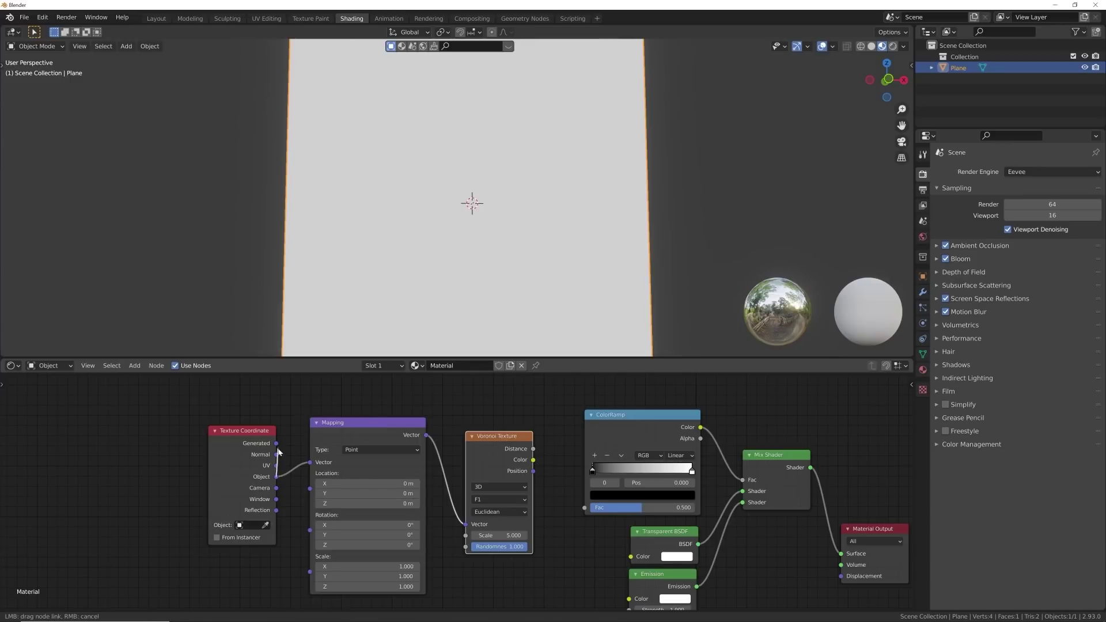
mouse_move(534, 449)
left_mouse_down()
mouse_move(587, 497)
mouse_move(526, 455)
left_mouse_up()
left_click_drag(585, 510, 585, 508)
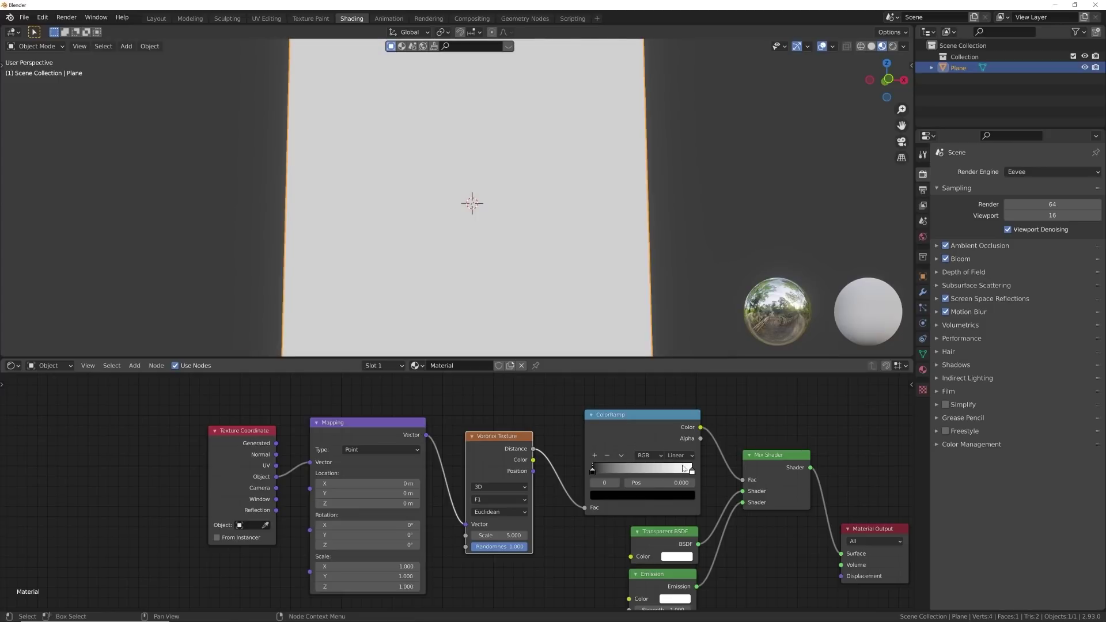
mouse_move(597, 474)
left_mouse_down()
mouse_move(621, 474)
mouse_move(592, 474)
left_mouse_up()
Flip the ColorRamp, set Voronoi Randomness to 0 and move the black stop to about 0.179.
left_click(623, 457)
left_click(634, 467)
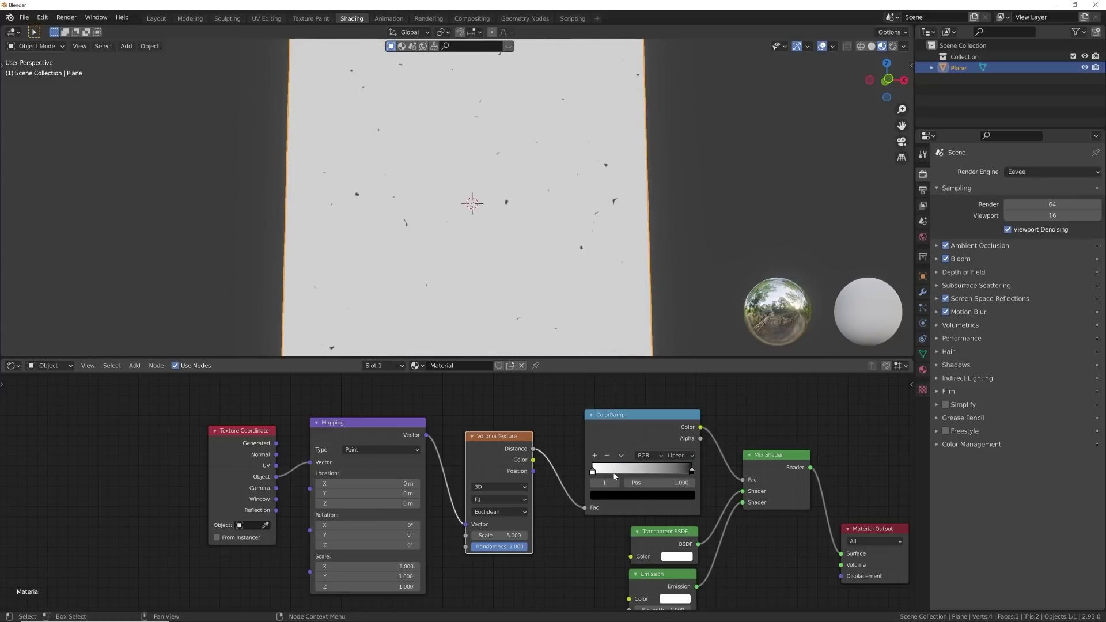
left_click_drag(693, 471, 624, 471)
scroll(504, 268, "up", 2)
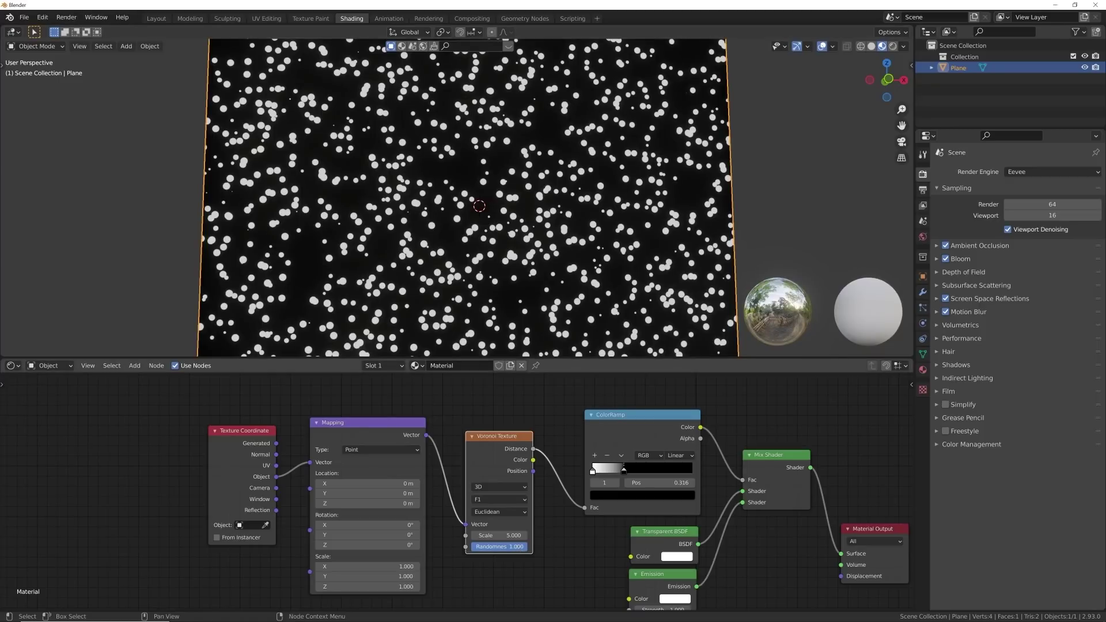
left_click_drag(519, 547, 464, 548)
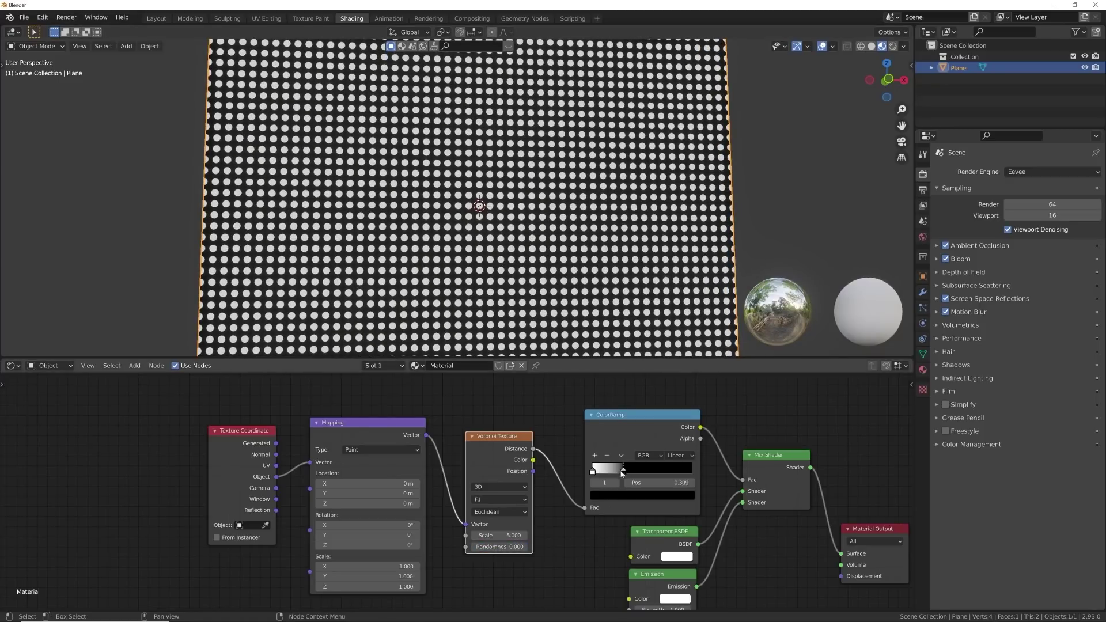
left_click_drag(623, 473, 611, 471)
mouse_move(490, 547)
left_mouse_down()
mouse_move(501, 547)
mouse_move(488, 547)
left_mouse_up()
middle_click_drag(549, 333, 598, 226)
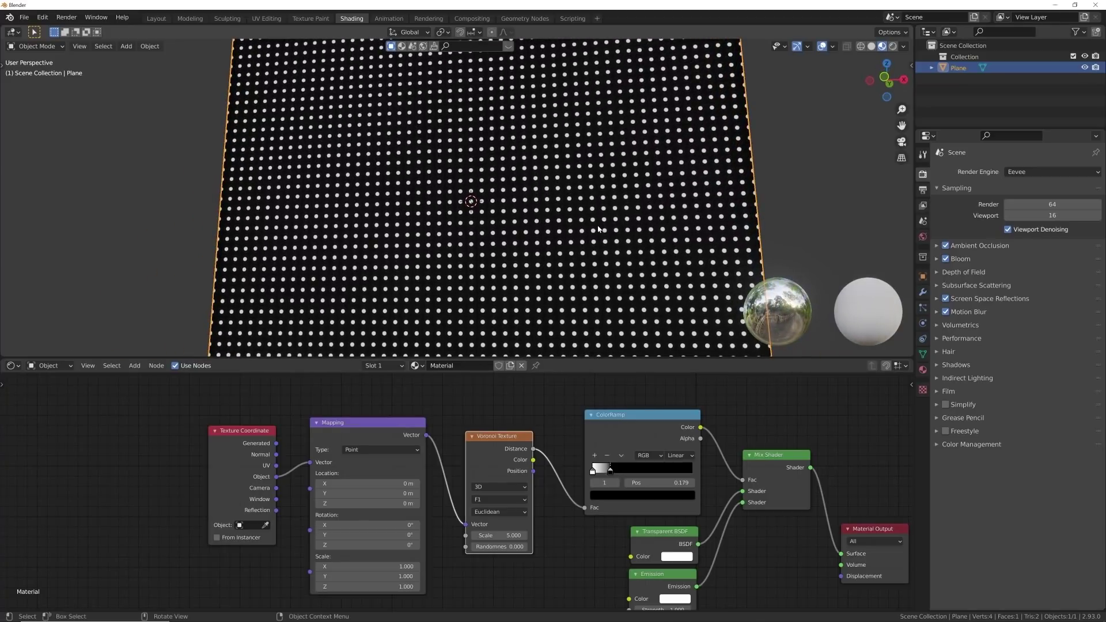
Orbit to view the dotted plane in perspective and show the Material Properties.
middle_click_drag(597, 161, 595, 178)
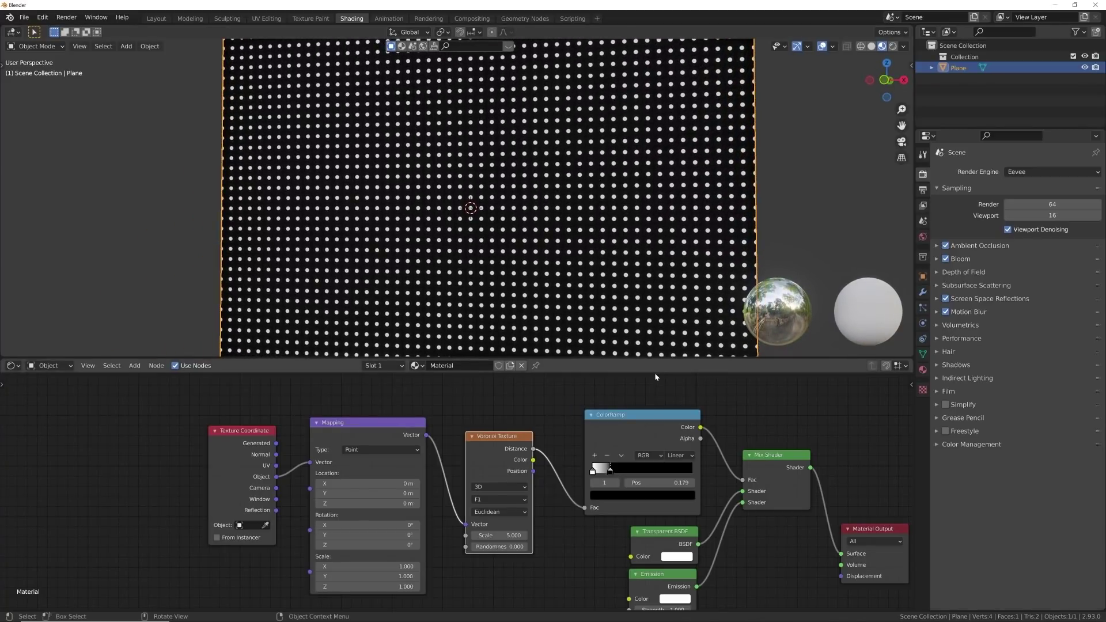
middle_click_drag(725, 495, 711, 442)
middle_click_drag(573, 196, 545, 174)
left_click(922, 371)
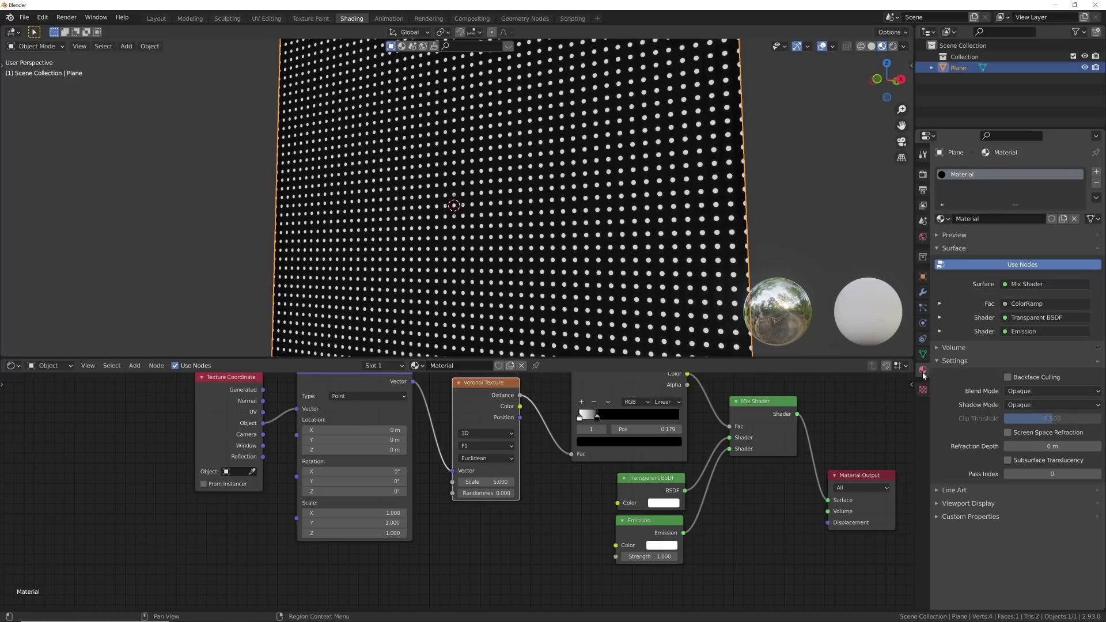
Set the material's Blend Mode to Alpha Blend.
left_click(1015, 392)
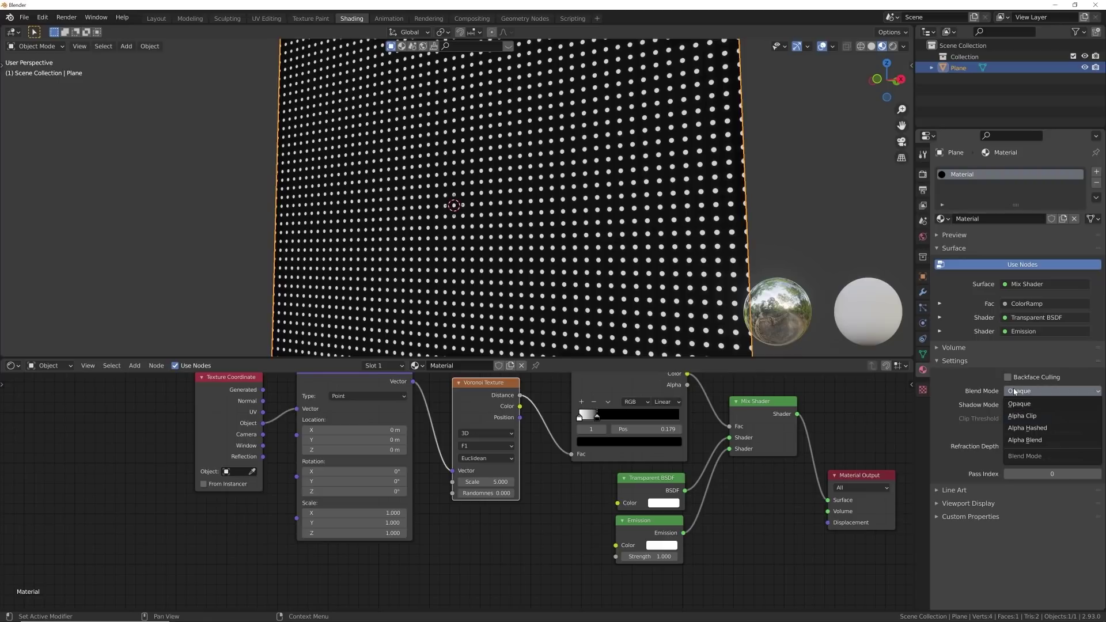
left_click(1033, 440)
middle_click_drag(617, 249, 572, 258)
Switch the ColorRamp interpolation to Constant and set the white stop near 0.162.
scroll(572, 258, "up", 10)
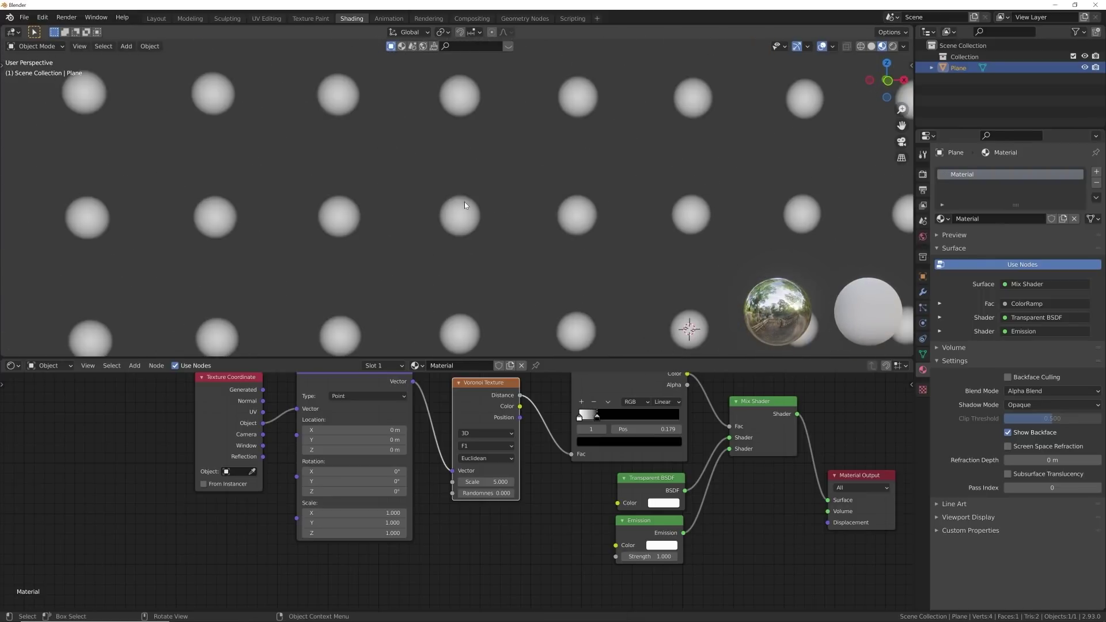
left_click(675, 402)
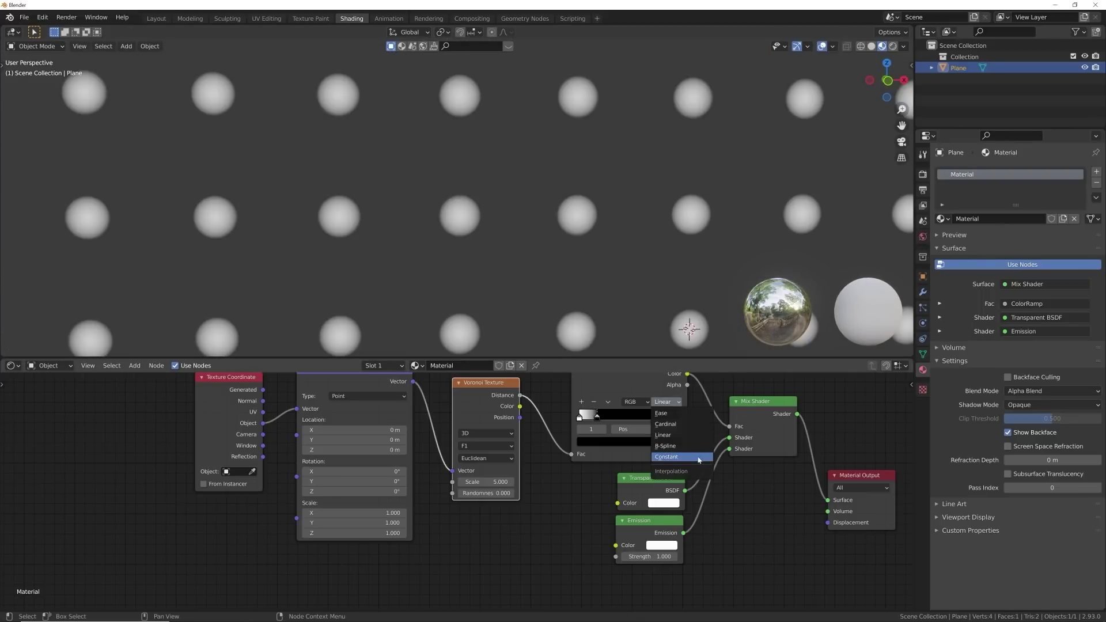
left_click(681, 457)
mouse_move(597, 418)
left_mouse_down()
mouse_move(612, 420)
mouse_move(598, 424)
left_mouse_up()
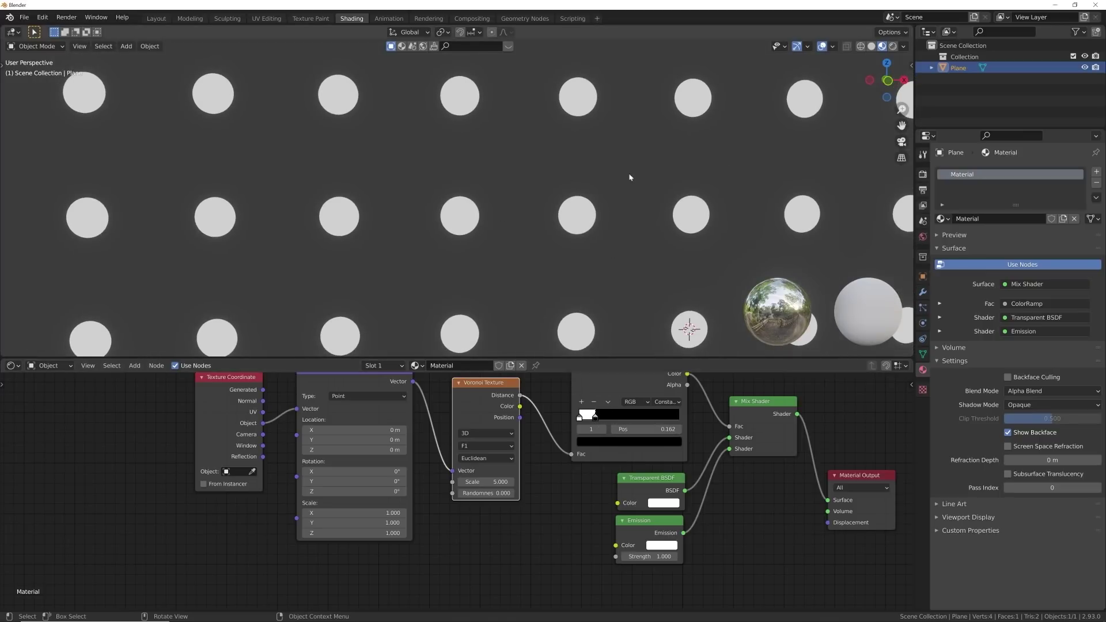
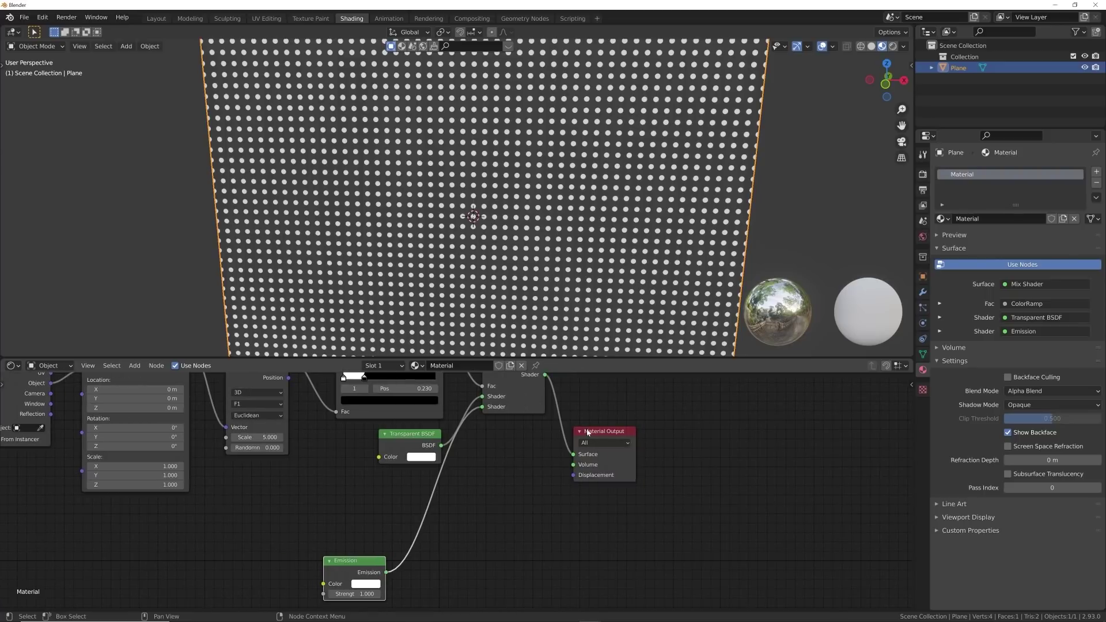
Spread the Material Output, Mix Shader and Emission nodes apart to make room.
left_click_drag(588, 432, 696, 427)
left_click_drag(517, 391, 594, 390)
left_click_drag(355, 562, 406, 546)
middle_click_drag(414, 514, 390, 489)
middle_click_drag(547, 396, 541, 439)
Drop a copy of the Mix Shader onto the Emission link at Fac 0.500.
left_click(552, 396)
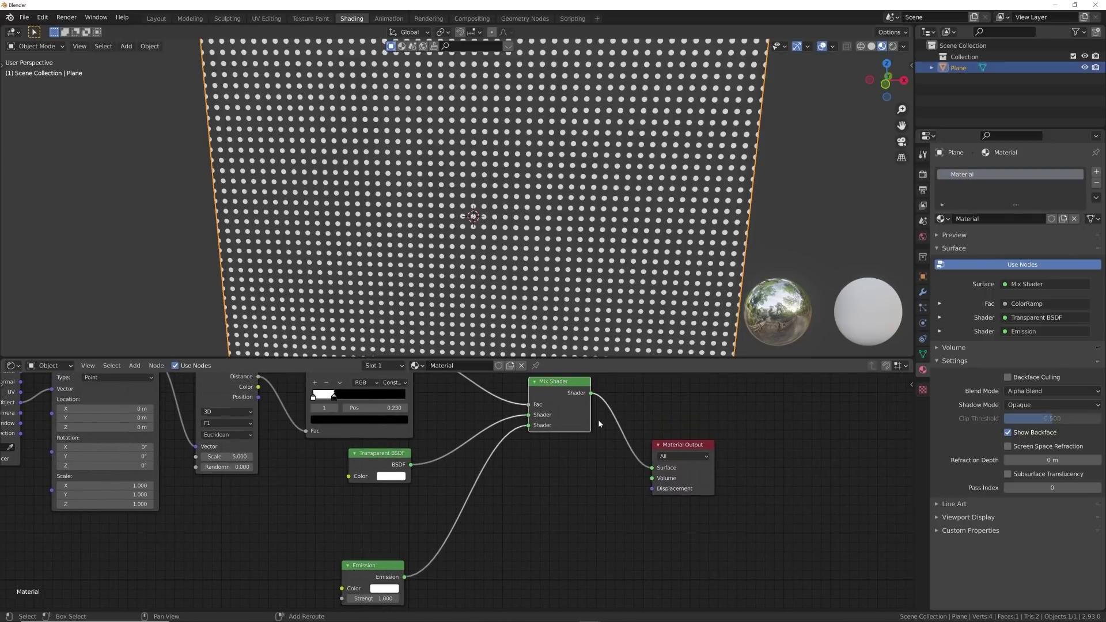
key("shift+d")
left_click(490, 525)
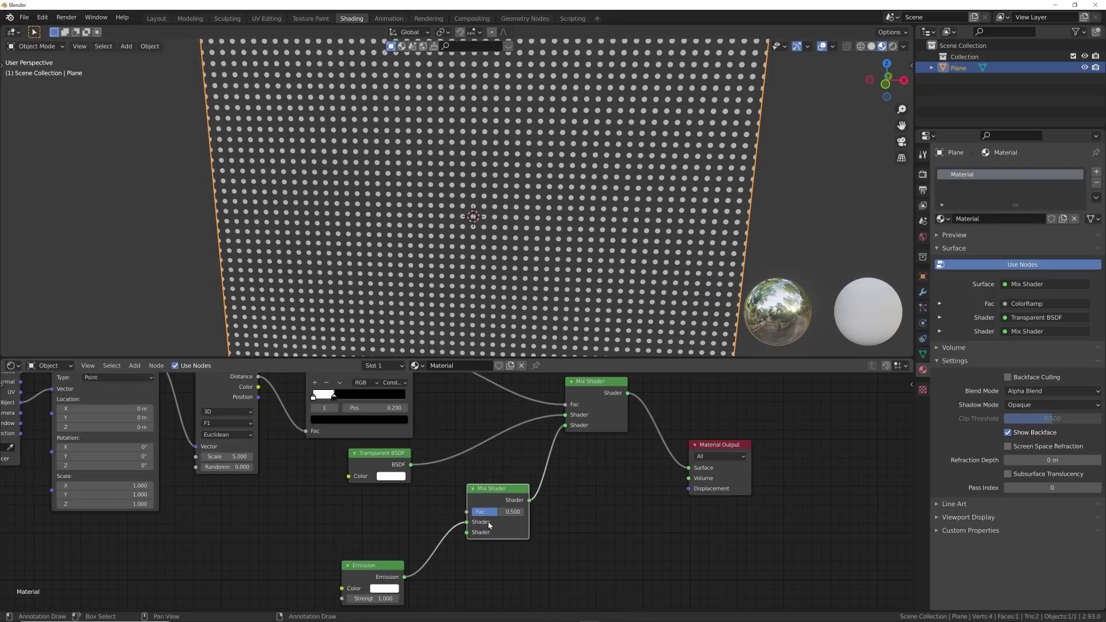
left_click_drag(354, 590, 360, 538)
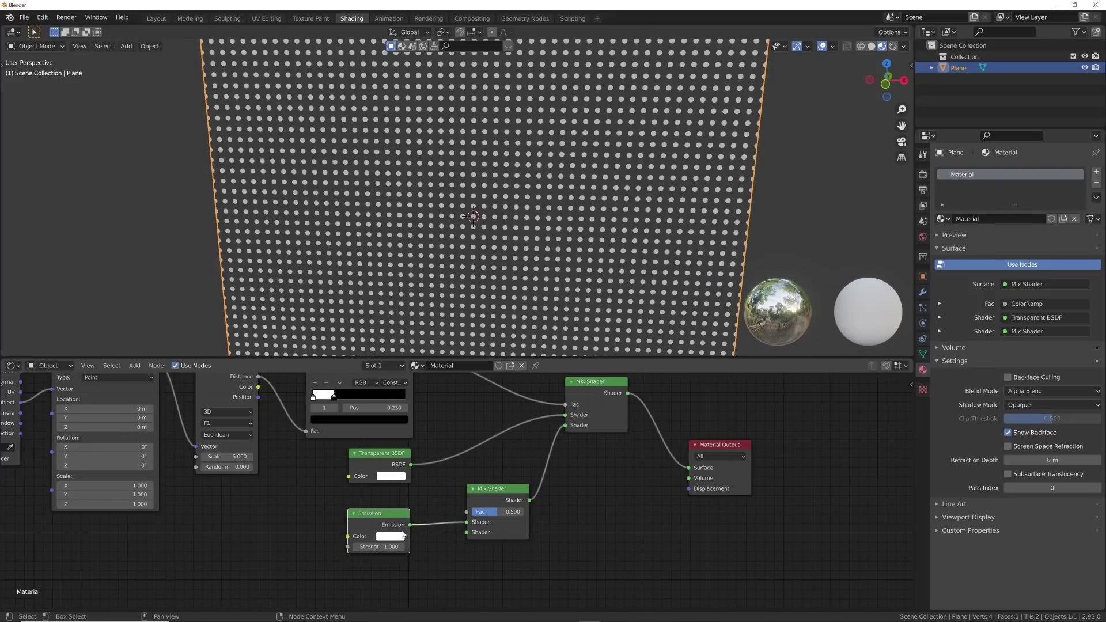
middle_click_drag(402, 534, 413, 527)
Wire a copied Transparent BSDF into the new Mix Shader's second Shader socket.
key("shift+d")
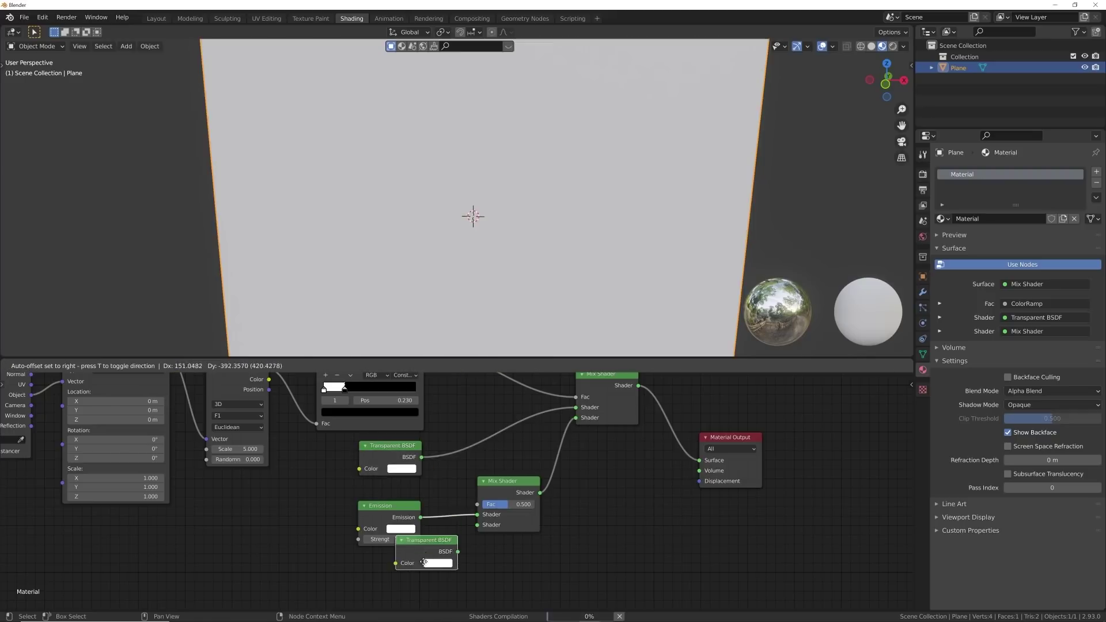
left_click(400, 564)
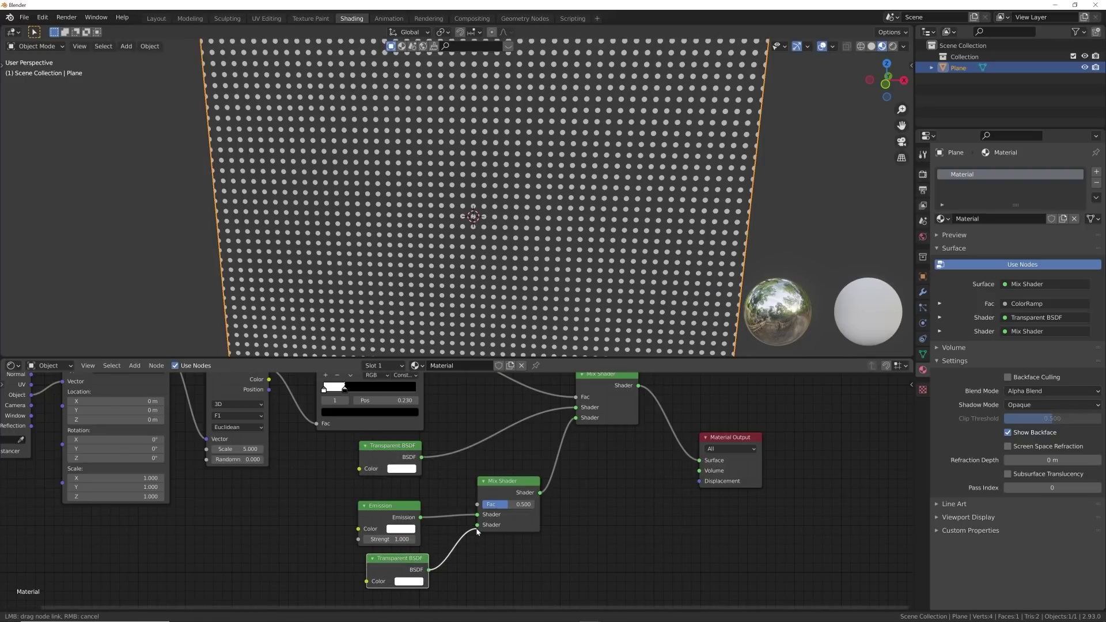
left_click_drag(476, 531, 477, 528)
left_click_drag(380, 559, 378, 611)
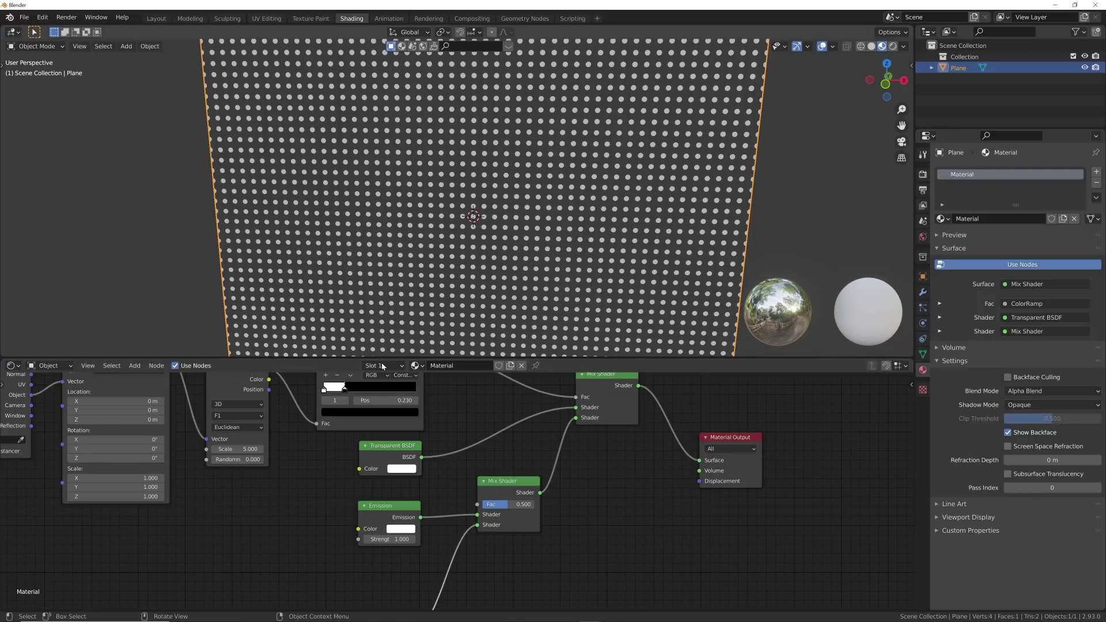
left_click_drag(390, 515, 390, 581)
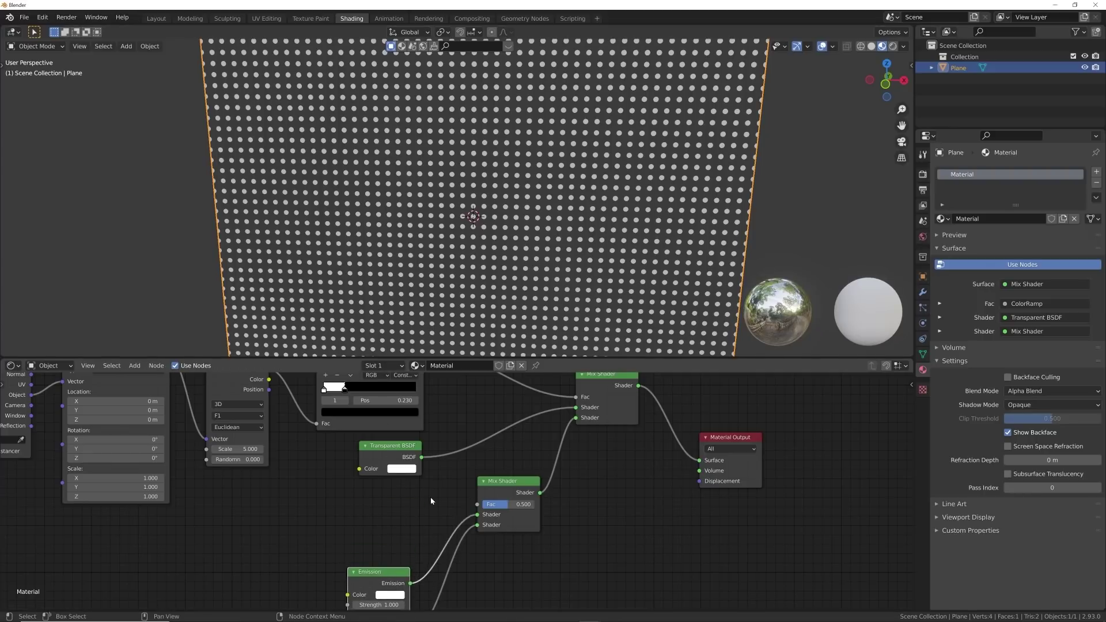
key("Home")
Duplicate the ColorRamp, feed it Voronoi Distance, and route its Color into the inner Mix Shader Fac.
left_click(444, 401)
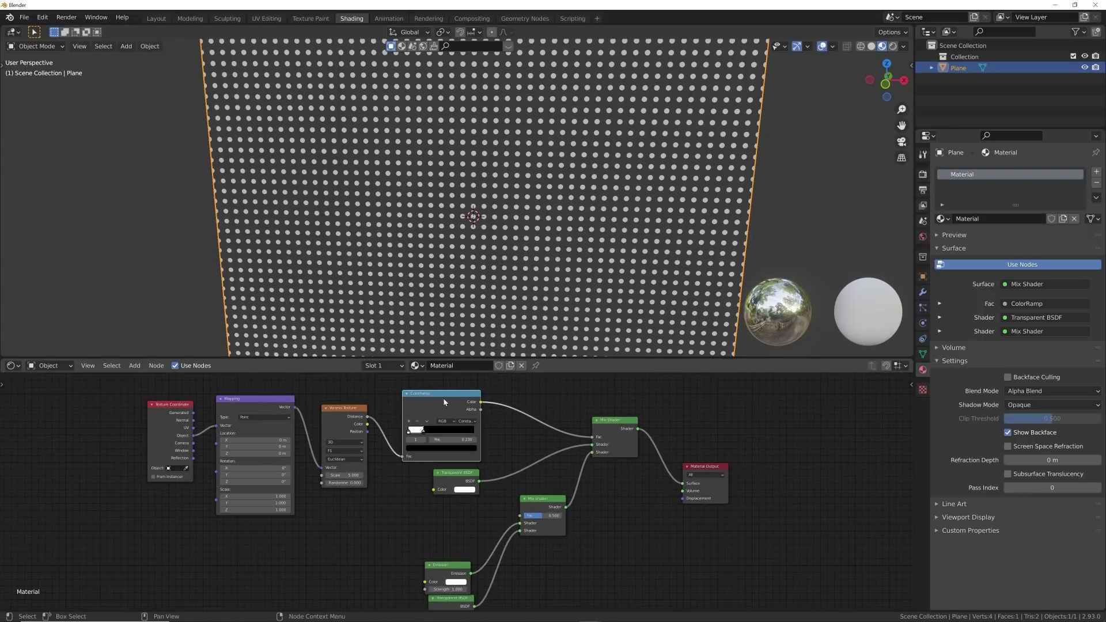
key("shift+d")
left_click(388, 510)
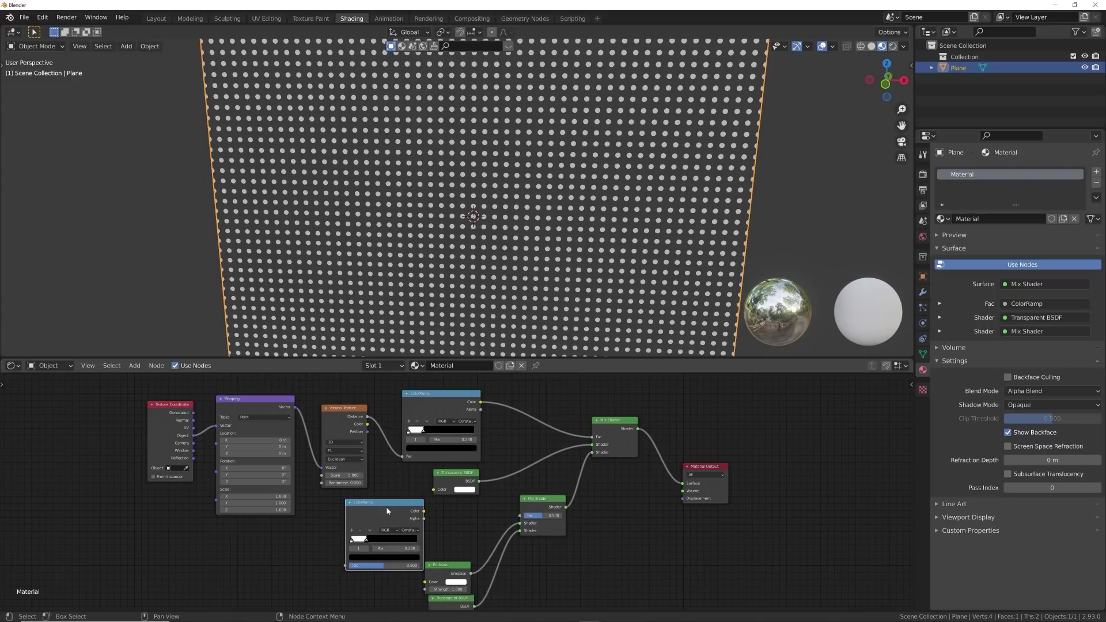
middle_click_drag(435, 516, 490, 510)
scroll(490, 505, "up", 2)
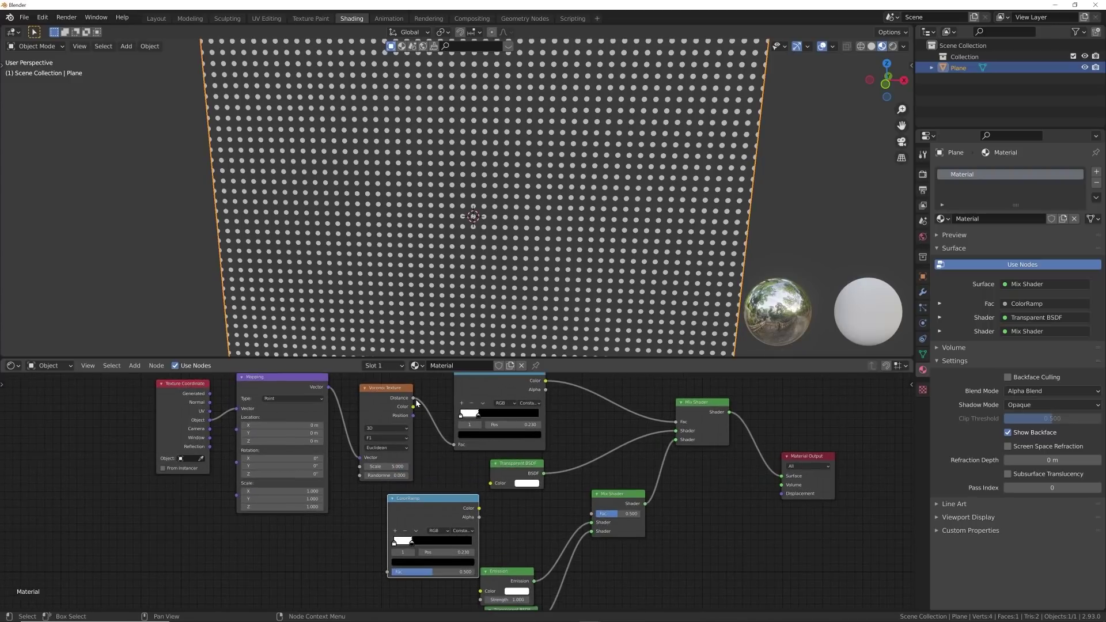
left_click_drag(415, 399, 391, 573)
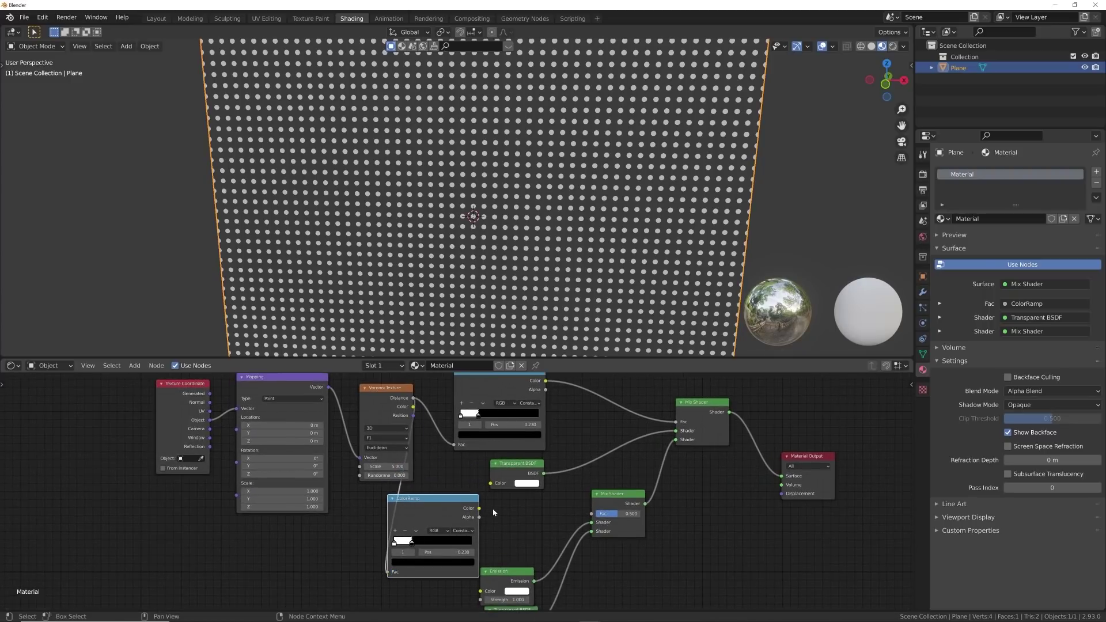
left_click_drag(593, 517, 592, 514)
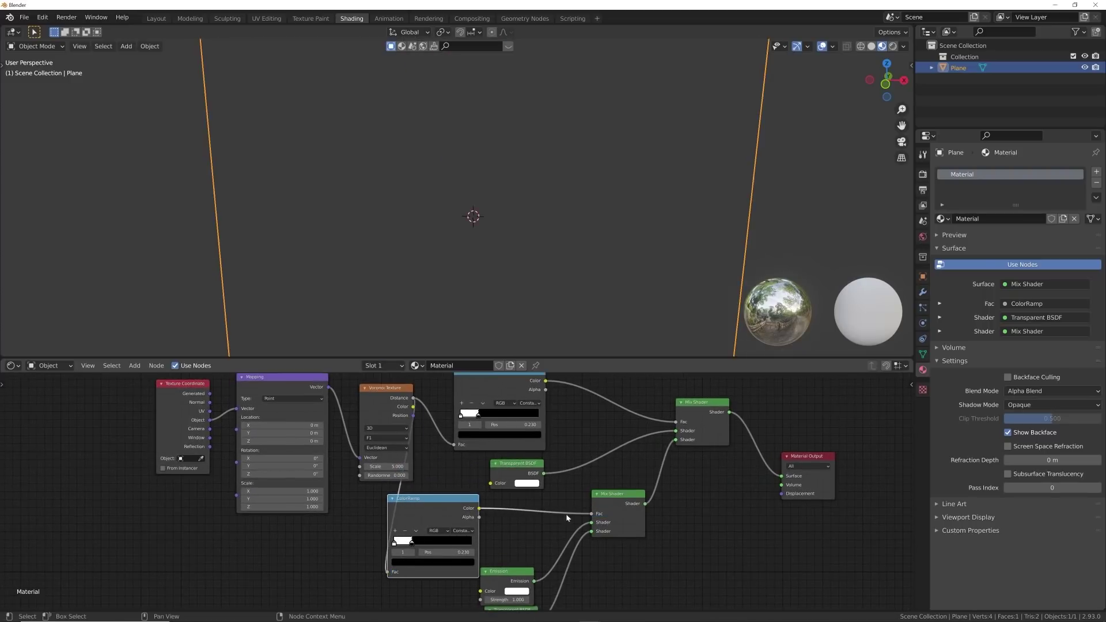
Slide the new ColorRamp's stop to about 0.196 so the dots become thin rings.
scroll(560, 514, "up", 2)
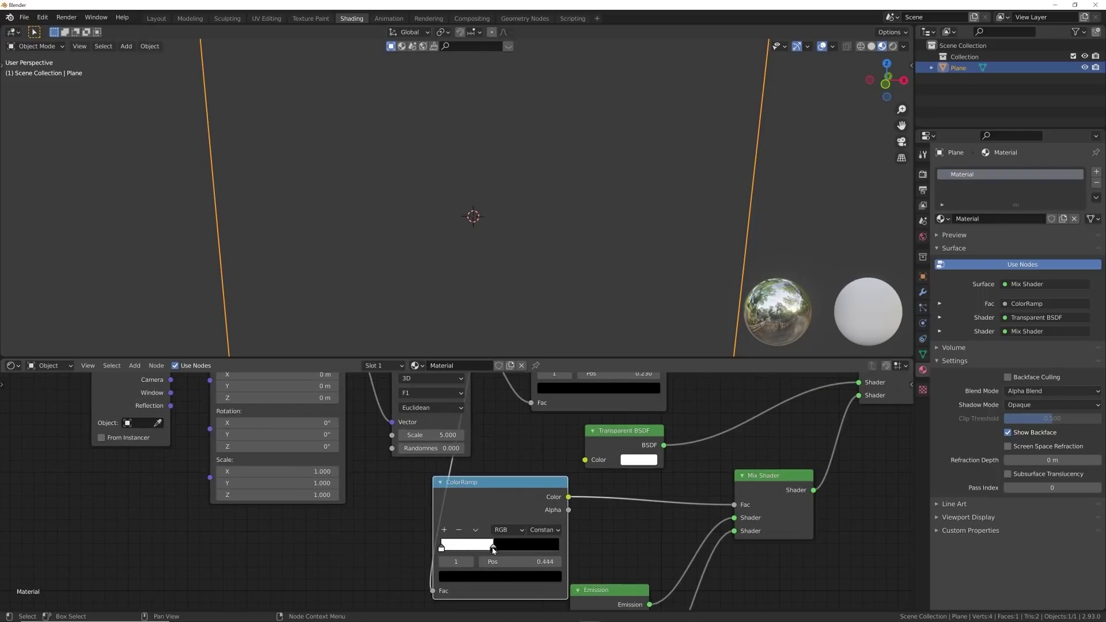
left_click_drag(493, 551, 459, 550)
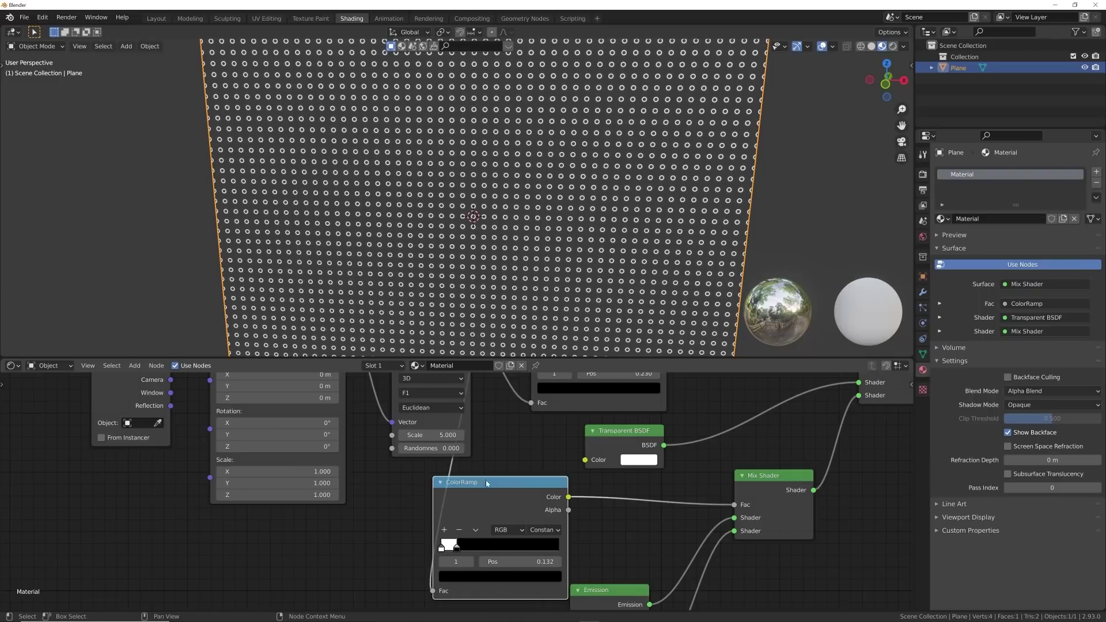
scroll(568, 219, "up", 5)
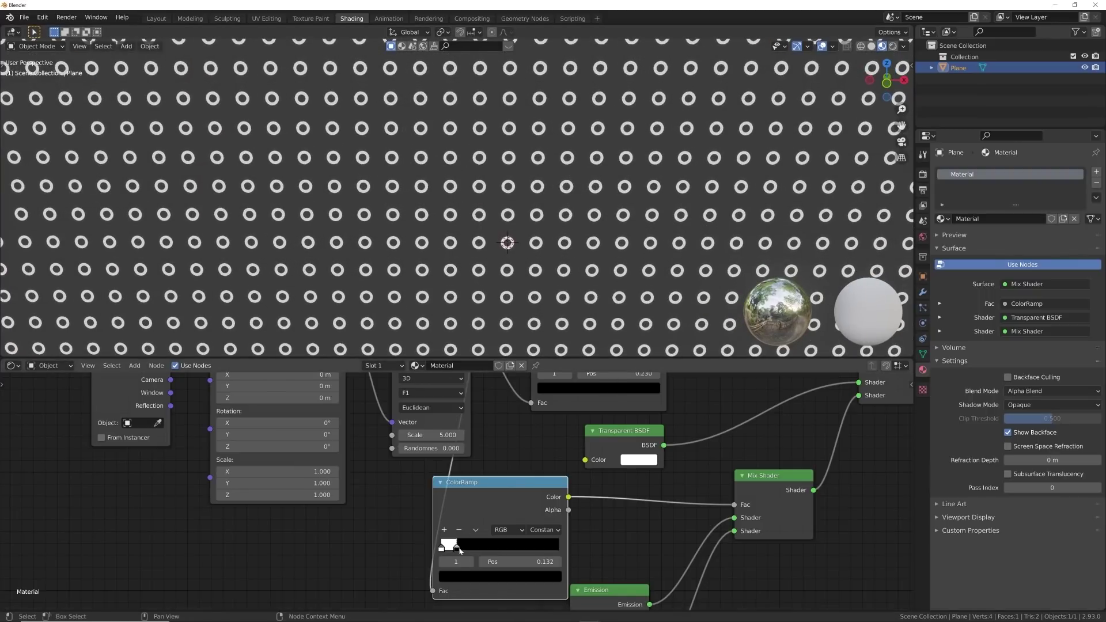
left_click_drag(461, 552, 467, 551)
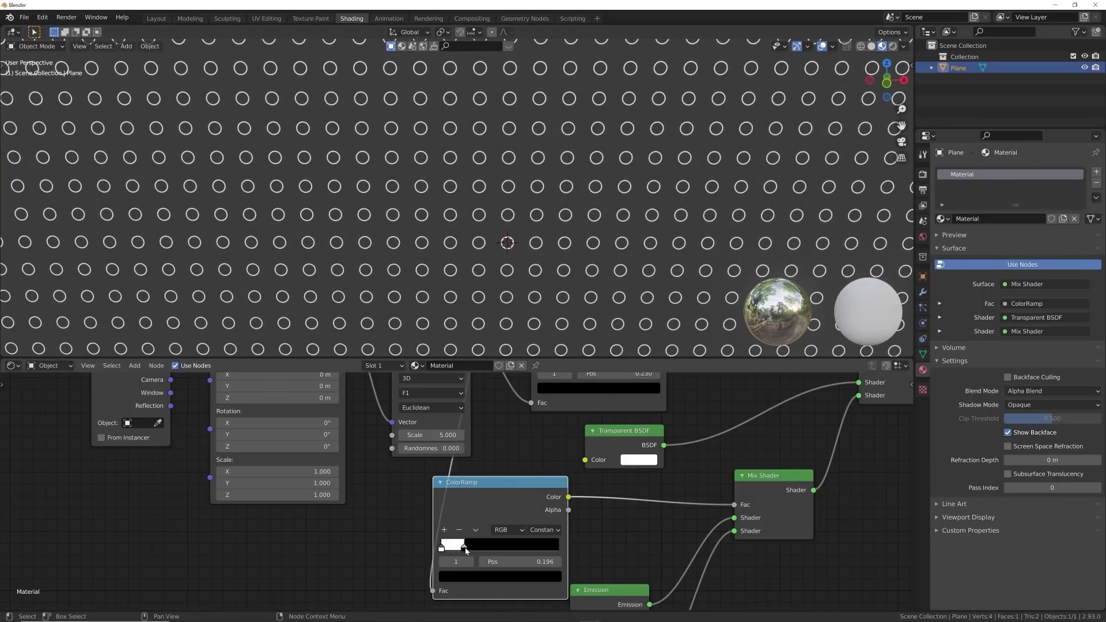
scroll(593, 165, "down", 5)
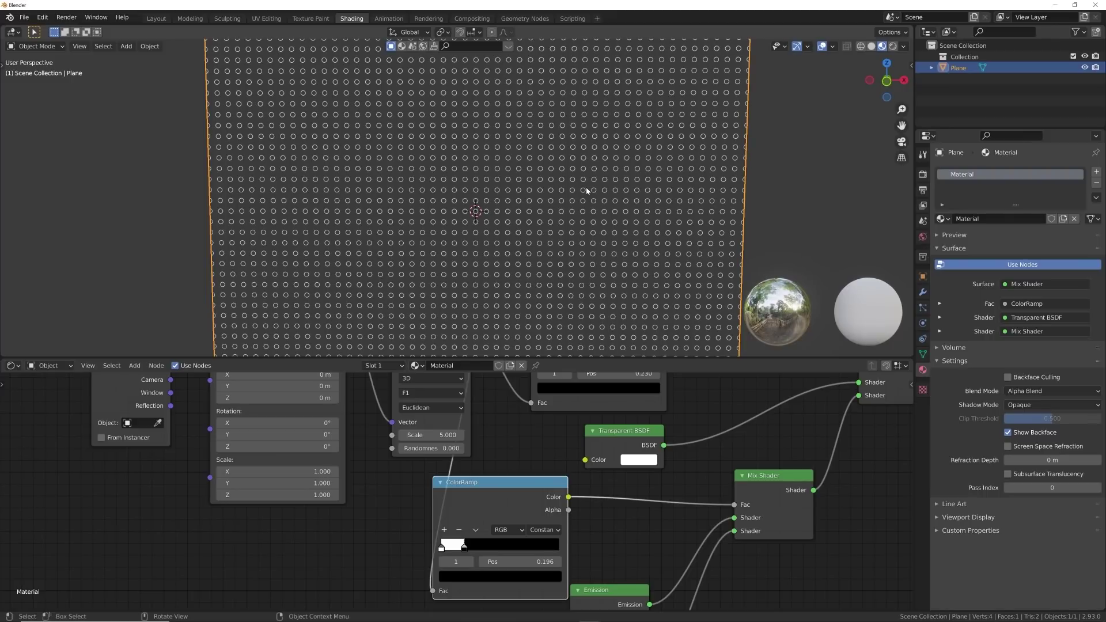
scroll(455, 536, "up", 3)
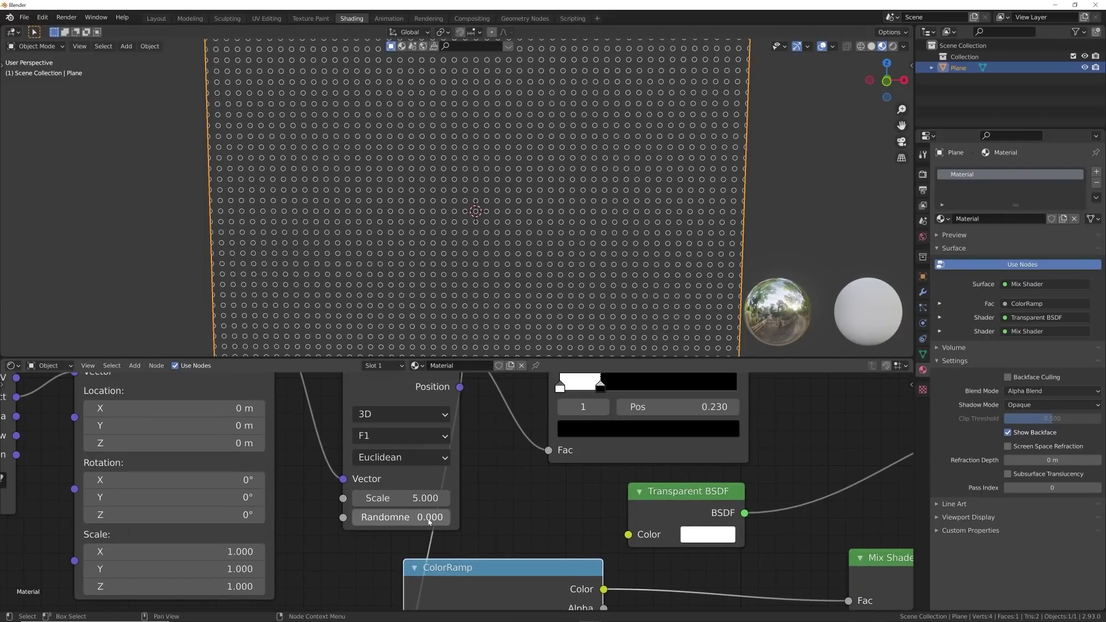
Raise the Voronoi Randomness and switch the texture to 4D.
scroll(437, 512, "up", 2)
left_click_drag(438, 522, 448, 522)
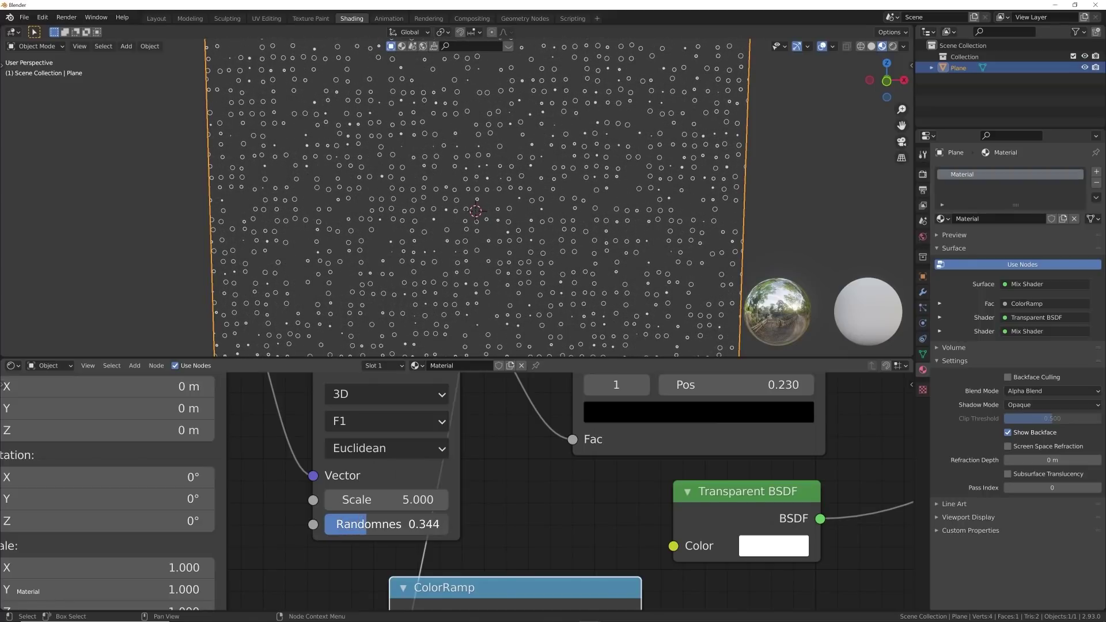
scroll(378, 478, "up", 3, "shift")
left_click(372, 450)
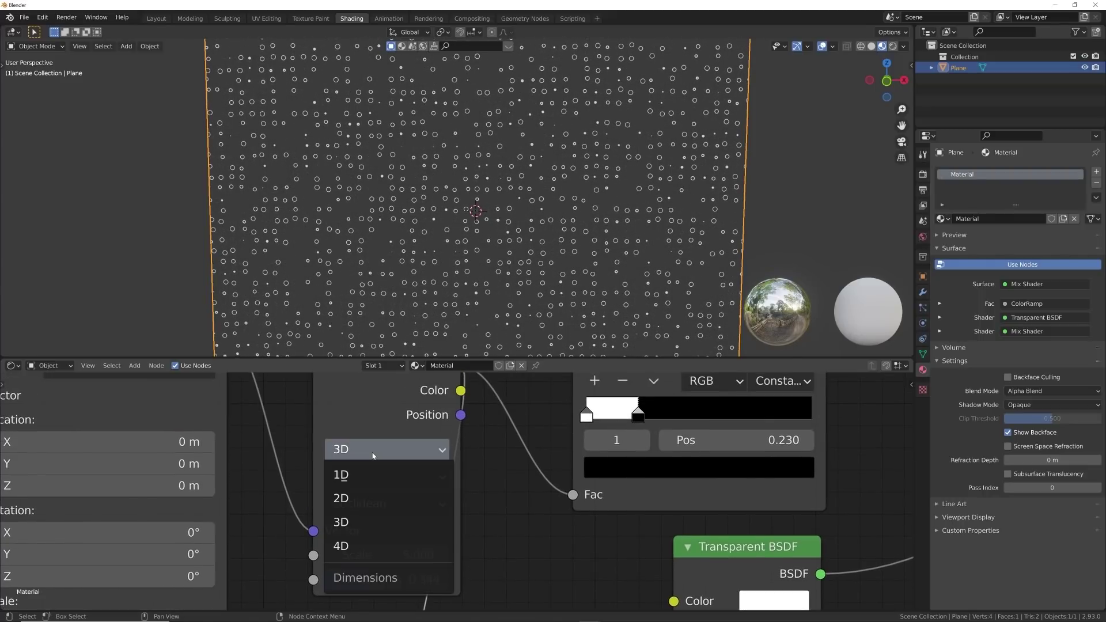
left_click(364, 546)
Push Voronoi W up to 1.900 and Randomness to 0.774 to reshuffle the rings.
scroll(506, 267, "up", 3)
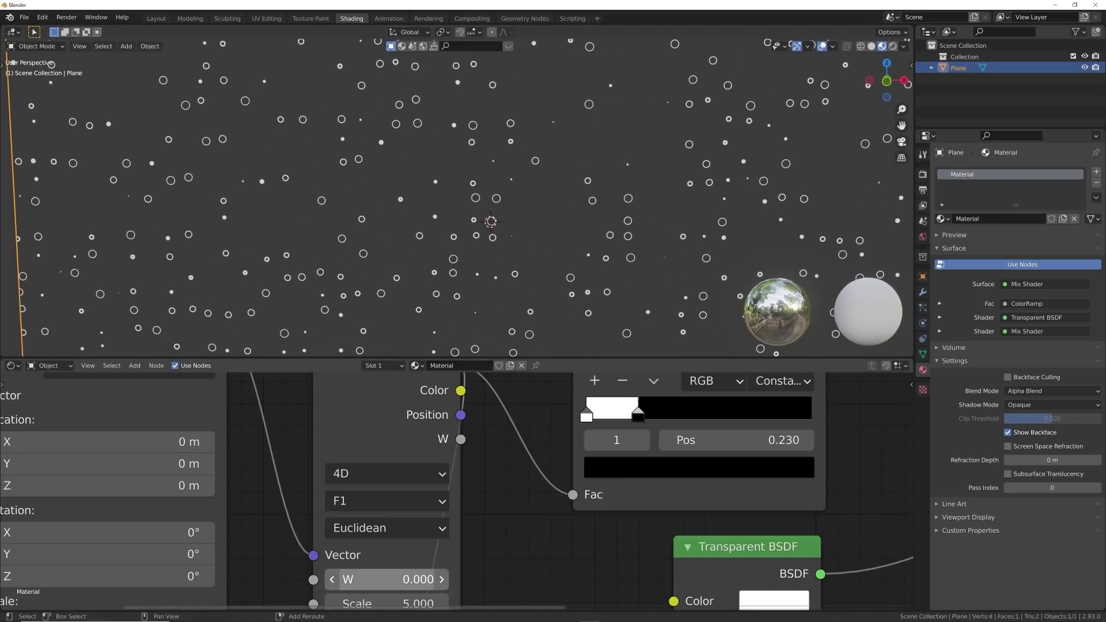
left_click_drag(392, 580, 554, 580)
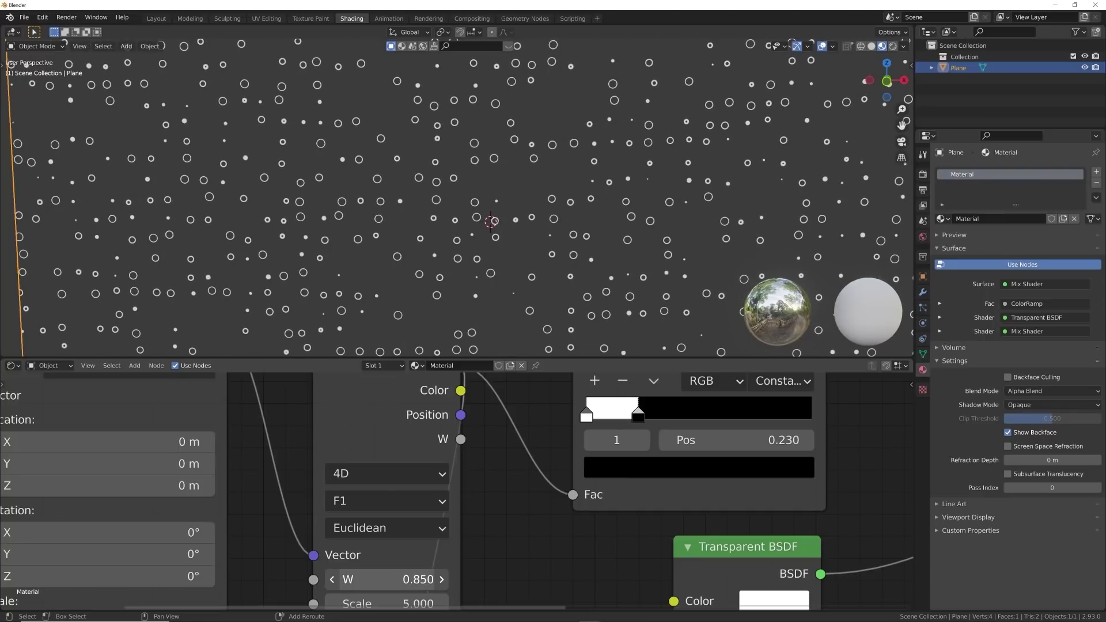
middle_click_drag(442, 533, 465, 442)
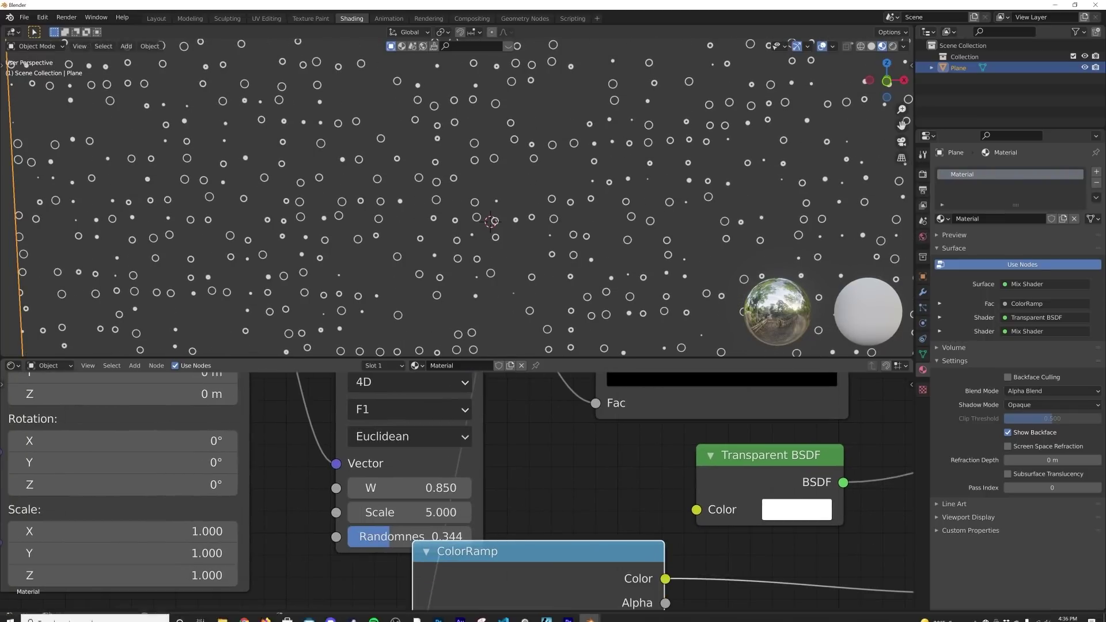
left_click_drag(472, 544, 468, 581)
left_click_drag(438, 536, 511, 537)
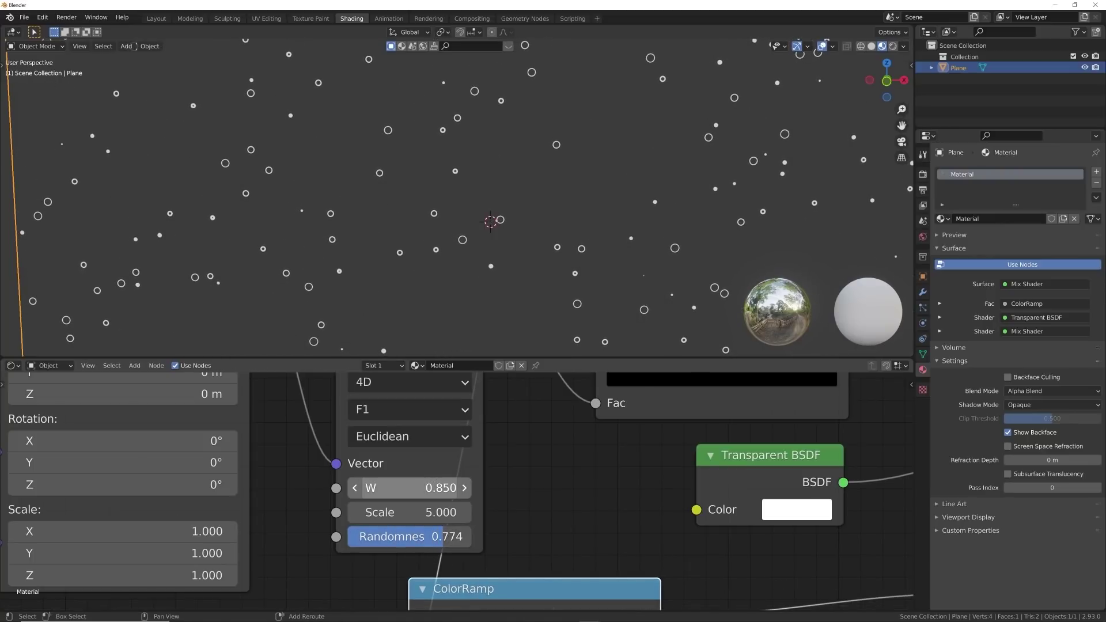
left_click_drag(438, 488, 602, 488)
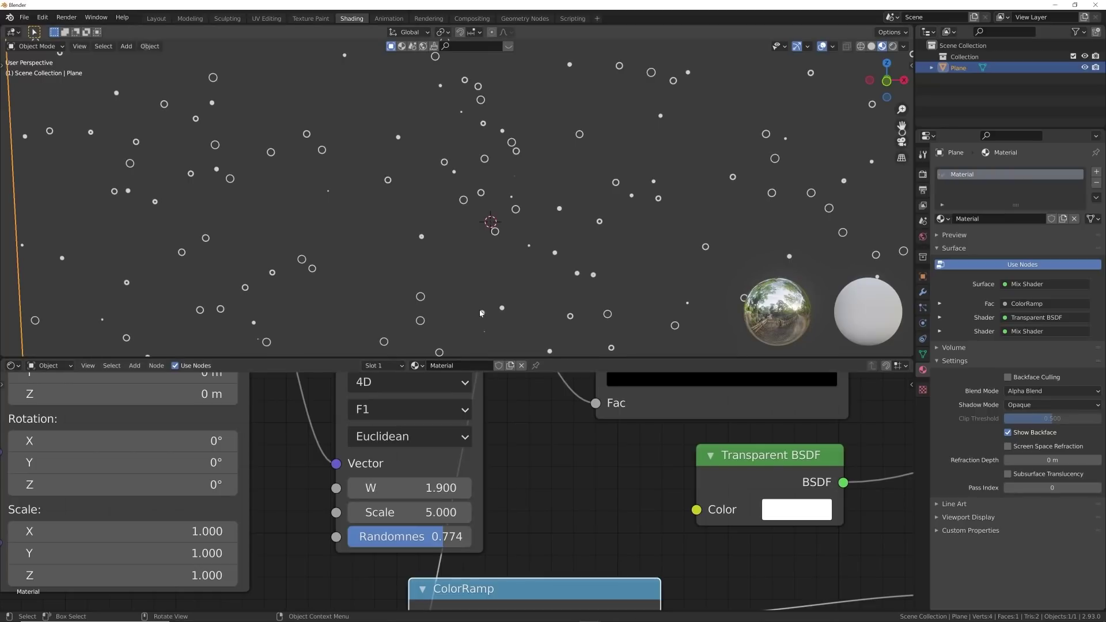
scroll(608, 237, "down", 5)
scroll(555, 254, "up", 5)
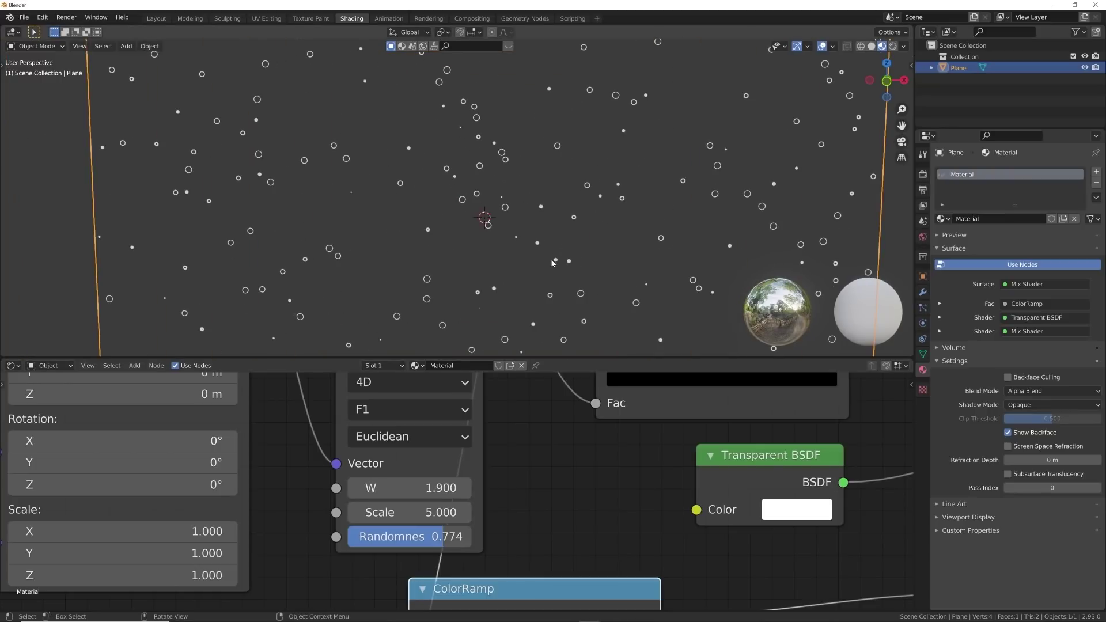
scroll(568, 252, "down", 5)
Duplicate the plane in place and give the copy its own separate material.
middle_click_drag(600, 210, 531, 225)
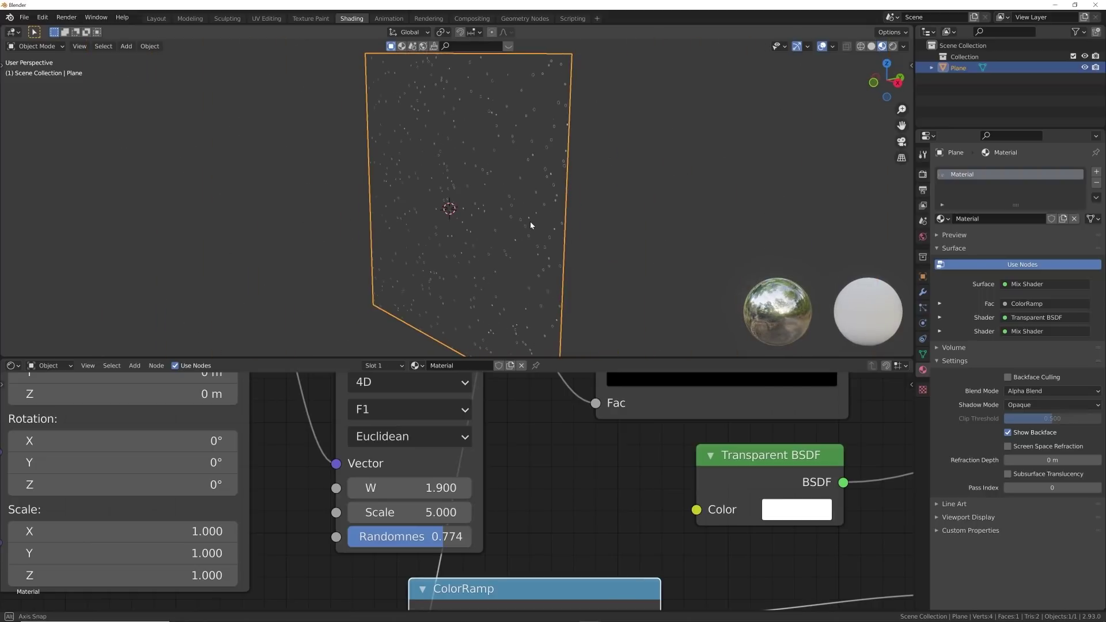
key("shift+d")
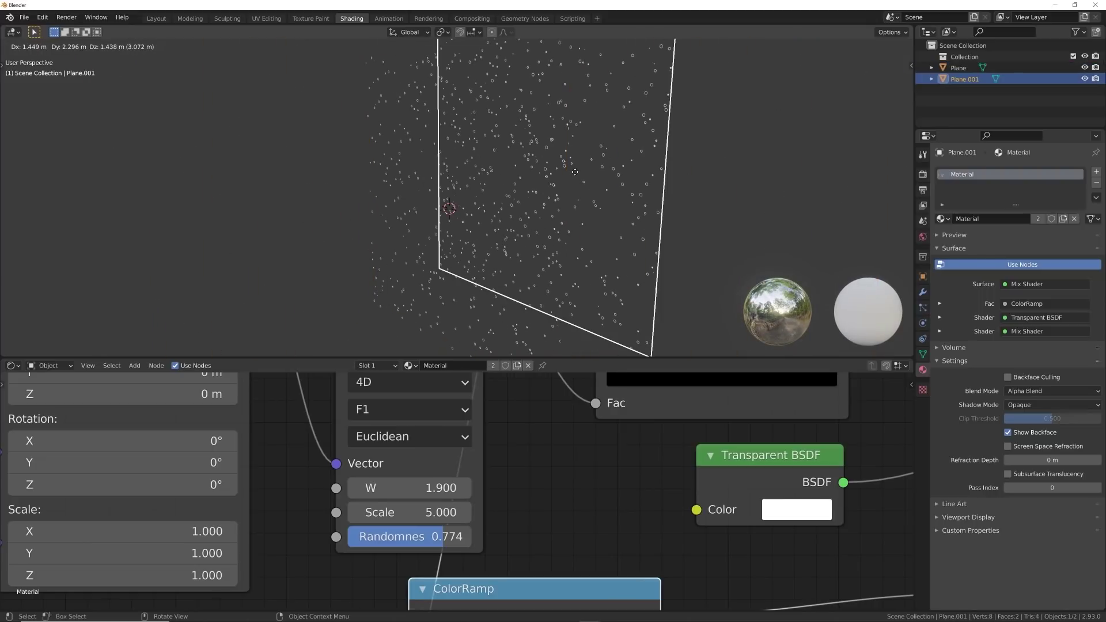
right_click(480, 252)
middle_click_drag(480, 251, 598, 247)
scroll(598, 246, "up", 4)
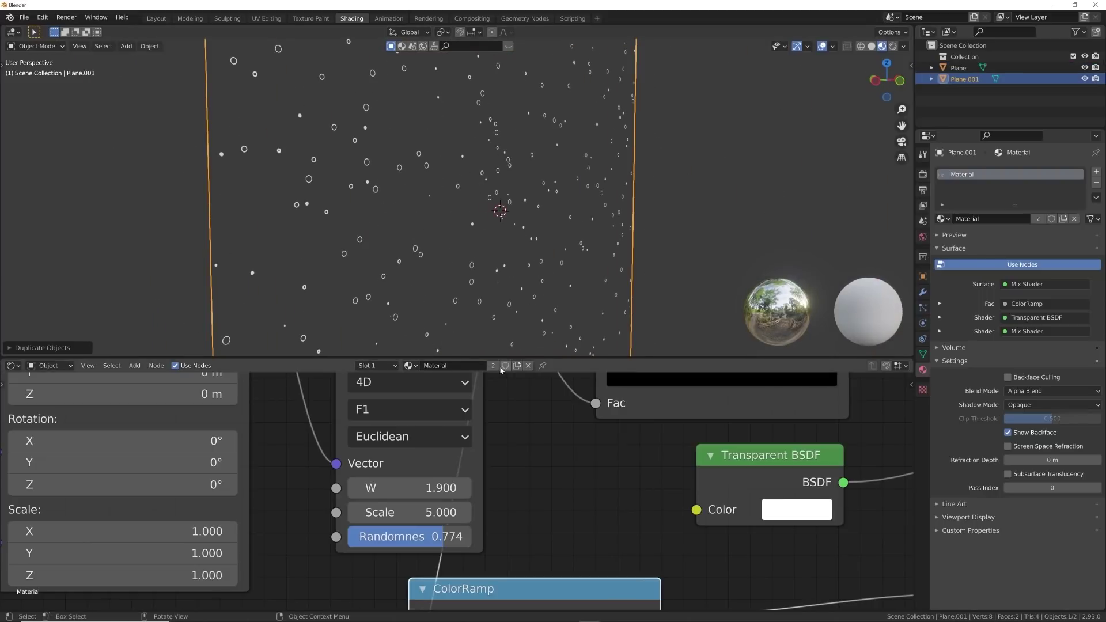
left_click(493, 365)
Set the Voronoi Distance to Chebychev and W to 4.100 for square cells.
left_click(328, 431)
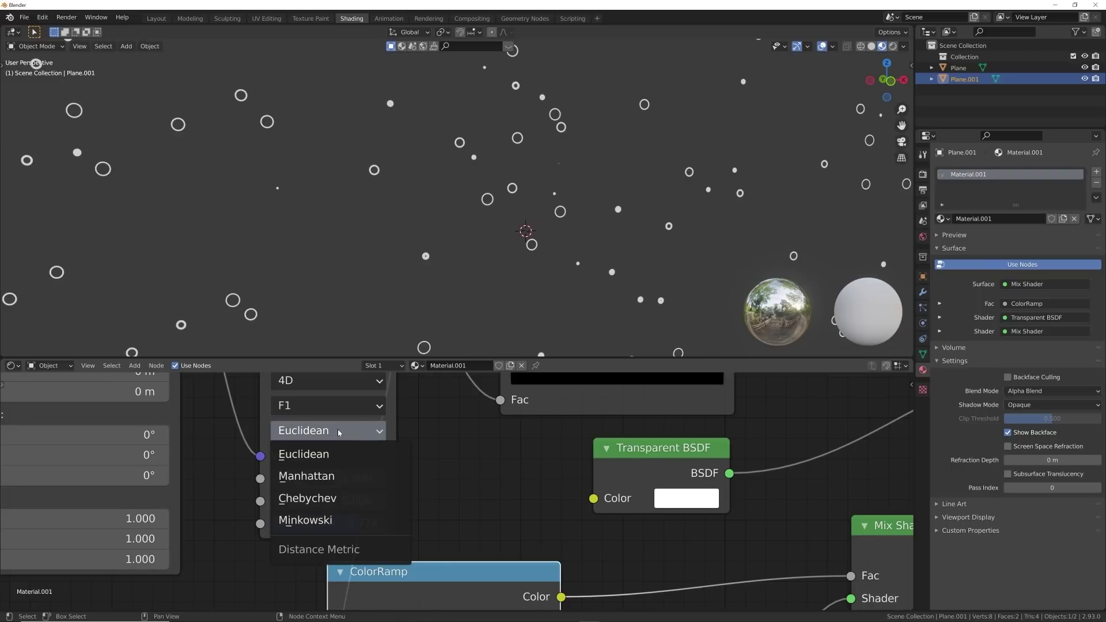
left_click(307, 499)
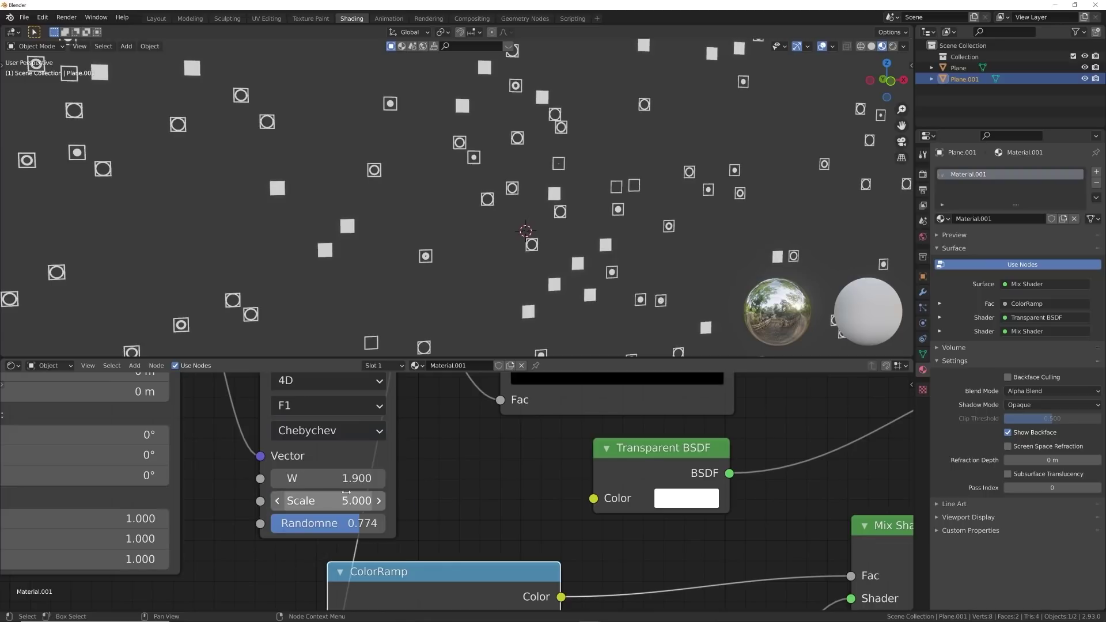
scroll(556, 282, "down", 3)
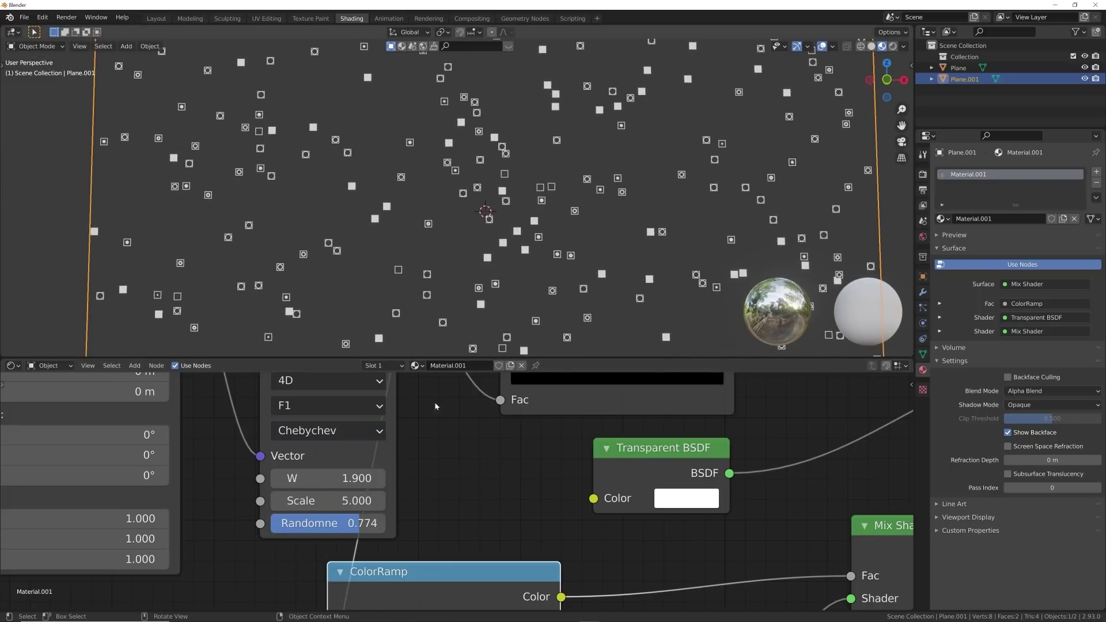
left_click_drag(339, 480, 410, 480)
mouse_move(329, 500)
left_mouse_down()
mouse_move(199, 500)
mouse_move(345, 501)
mouse_move(329, 501)
left_mouse_up()
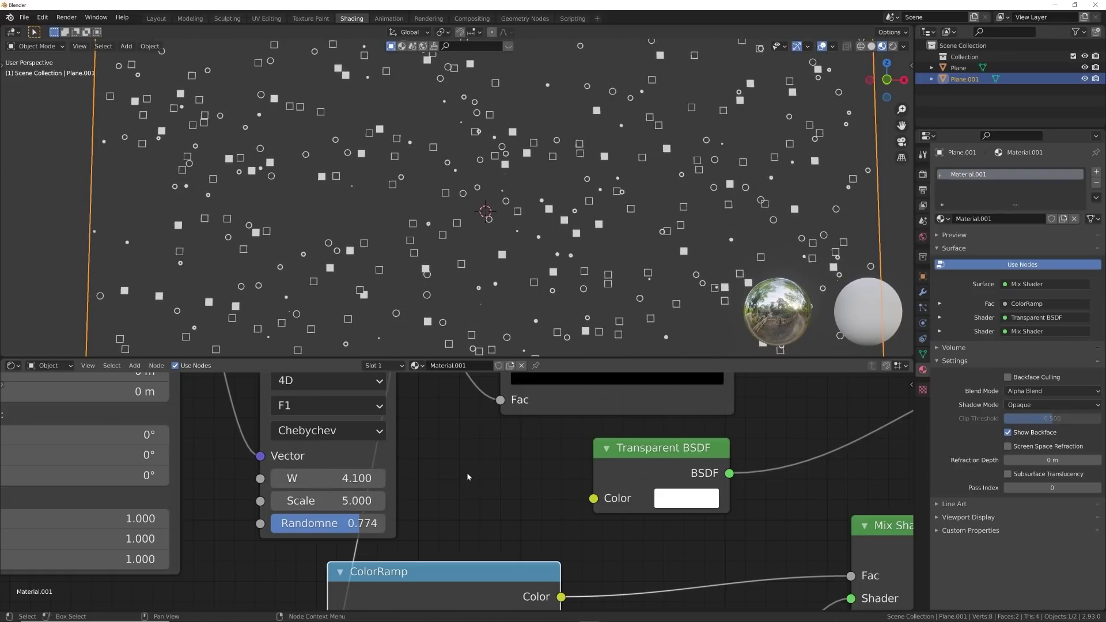
scroll(492, 276, "down", 4)
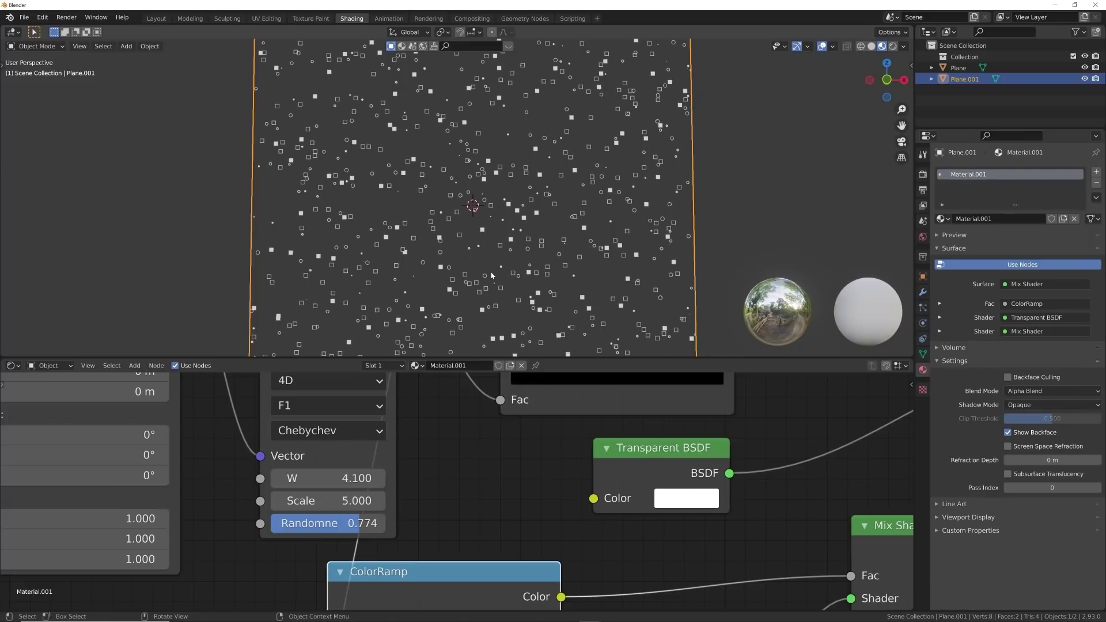
Orbit and zoom the viewport to inspect the square pattern in perspective.
middle_click_drag(568, 219, 552, 243)
scroll(506, 252, "up", 4)
scroll(528, 260, "up", 2)
scroll(553, 244, "down", 5)
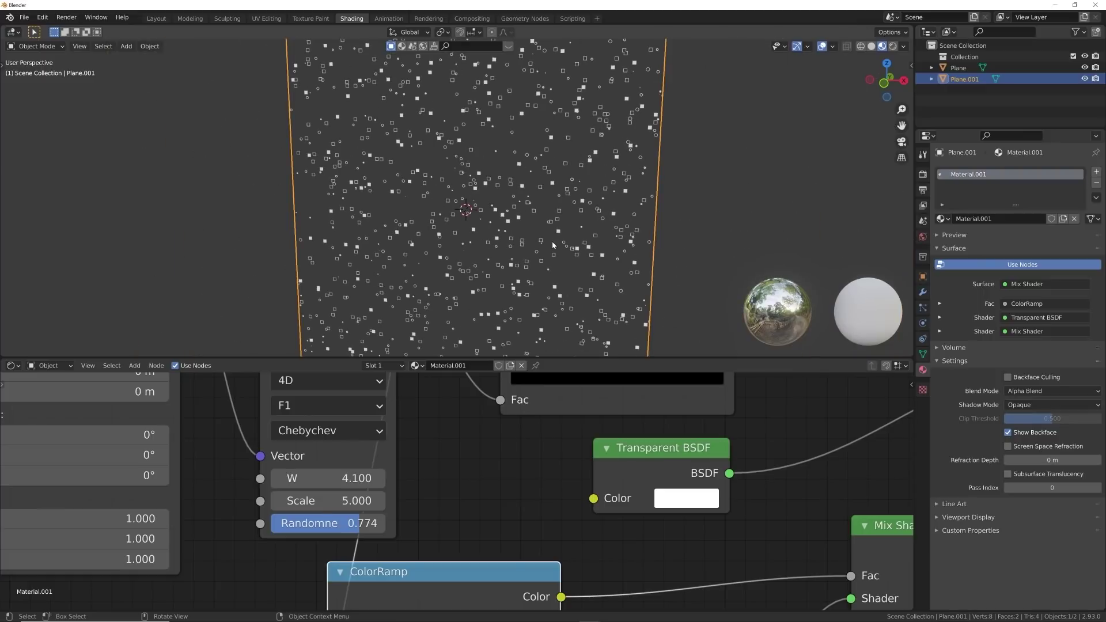
middle_click_drag(553, 245, 527, 252)
Duplicate the patterned plane in place as Plane.002 with its own Material.002.
key("shift+d")
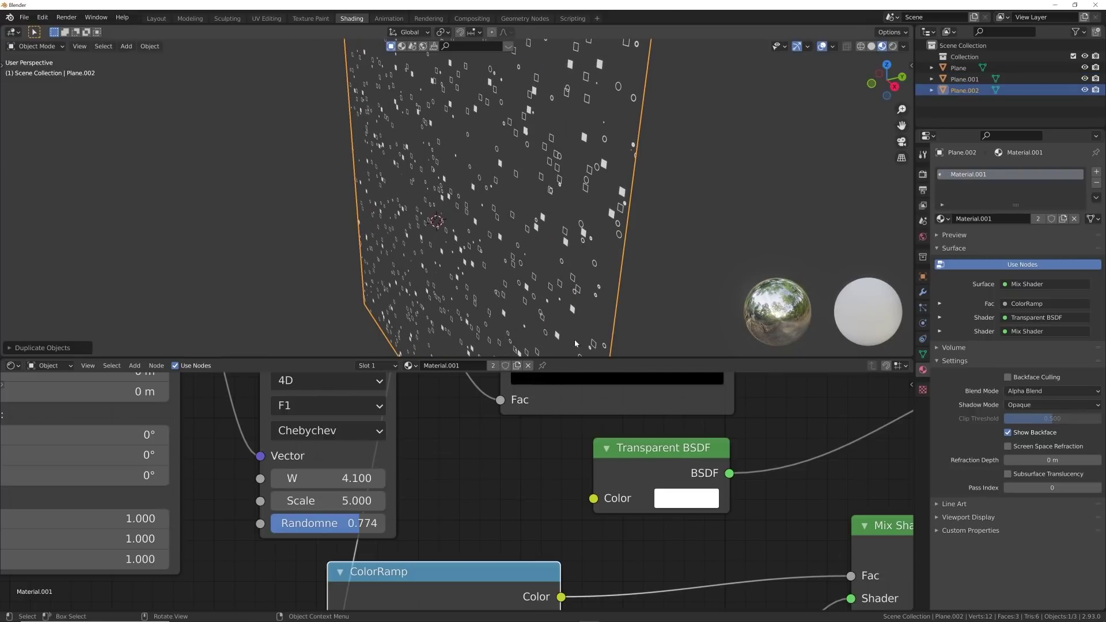
key("Escape")
left_click(493, 365)
scroll(579, 490, "down", 8)
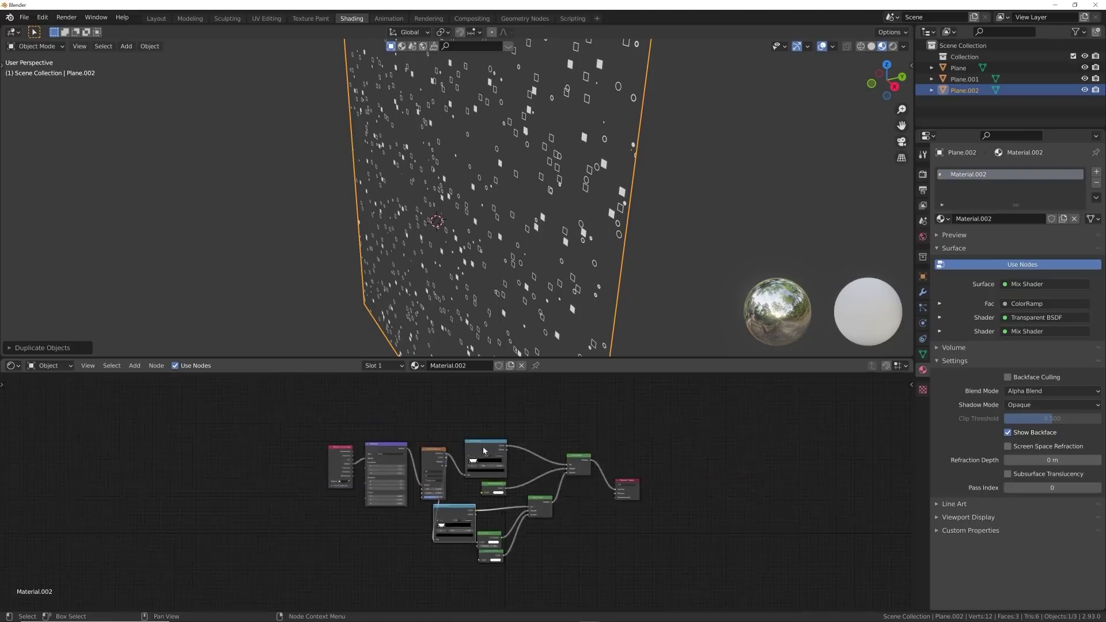
scroll(579, 520, "up", 2)
scroll(579, 521, "up", 6)
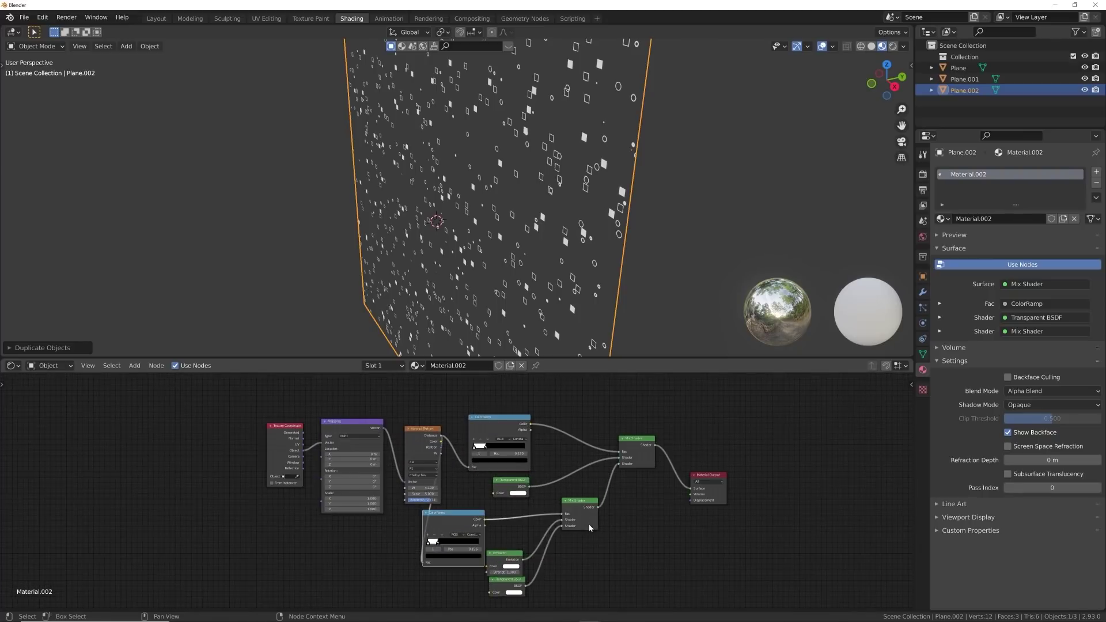
scroll(501, 451, "up", 2)
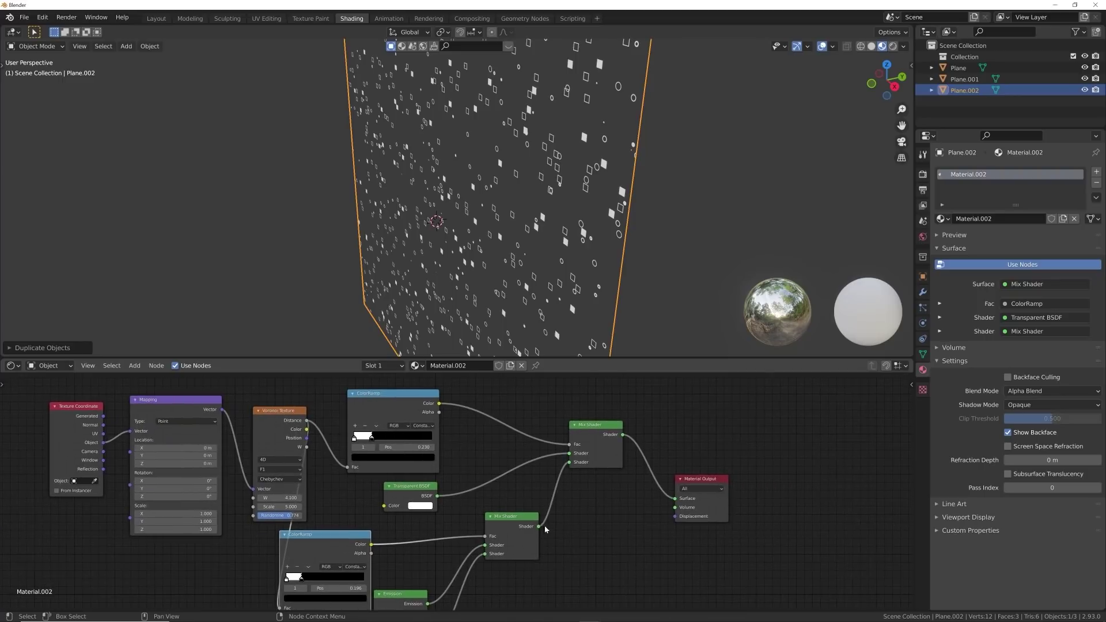
Wire the lower Mix Shader to the output and delete the upper Mix Shader and Transparent BSDF.
left_click_drag(538, 526, 675, 499)
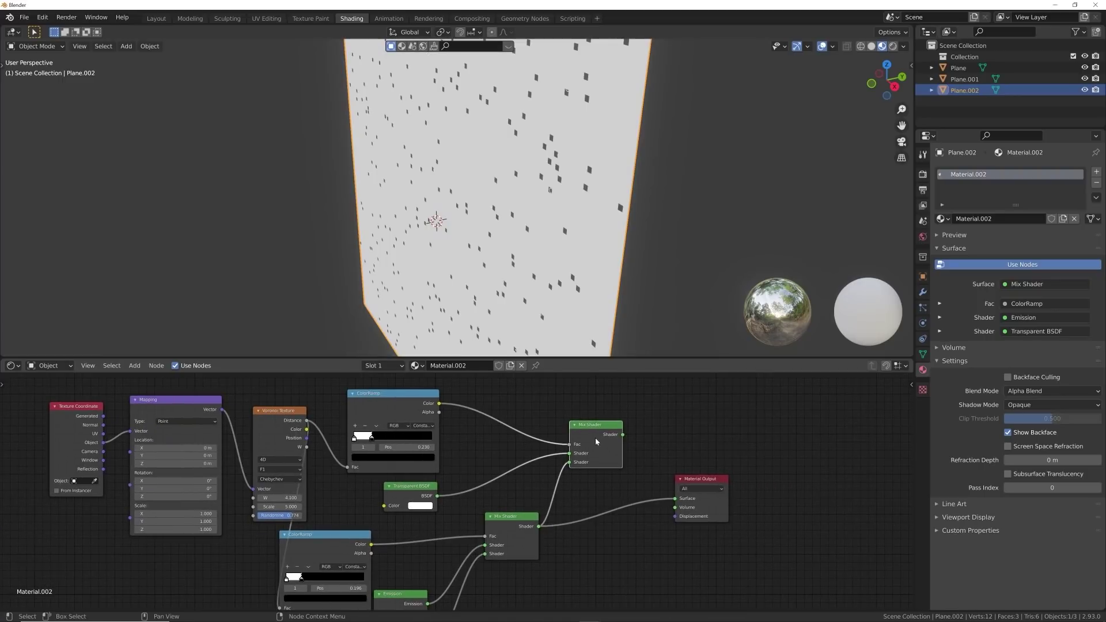
key("x")
left_click(401, 487)
key("x")
left_click(403, 411)
Remove the upper ColorRamp, switch the Voronoi metric to Euclidean, and move the ColorRamp beside it.
key("x")
middle_click_drag(450, 493, 456, 492)
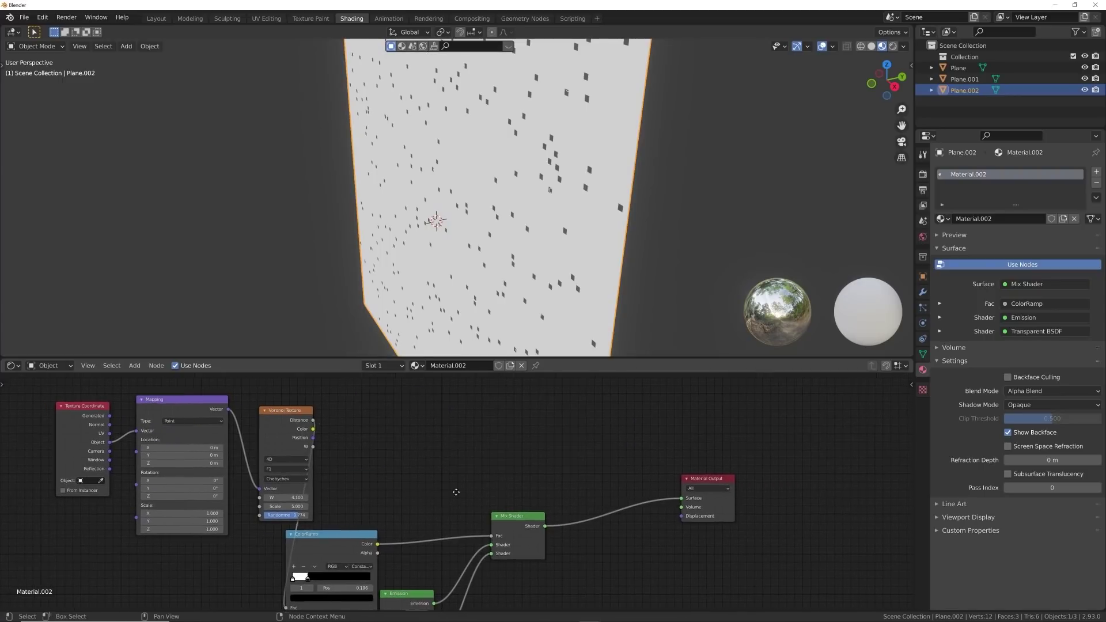
middle_click_drag(526, 226, 536, 196)
scroll(317, 465, "up", 3)
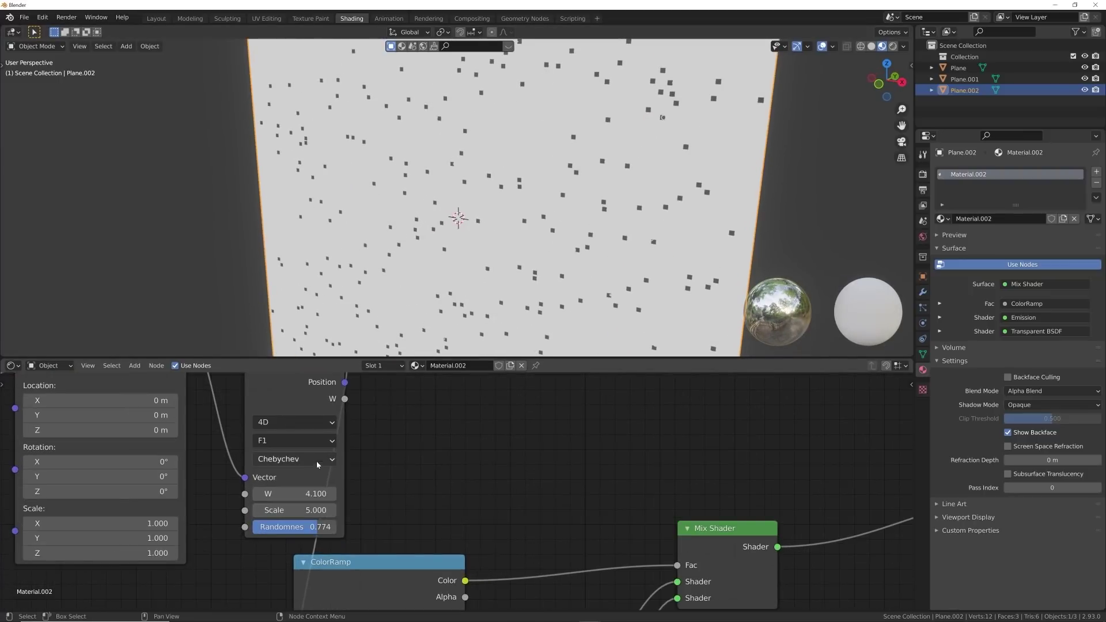
left_click(318, 465)
left_click(320, 476)
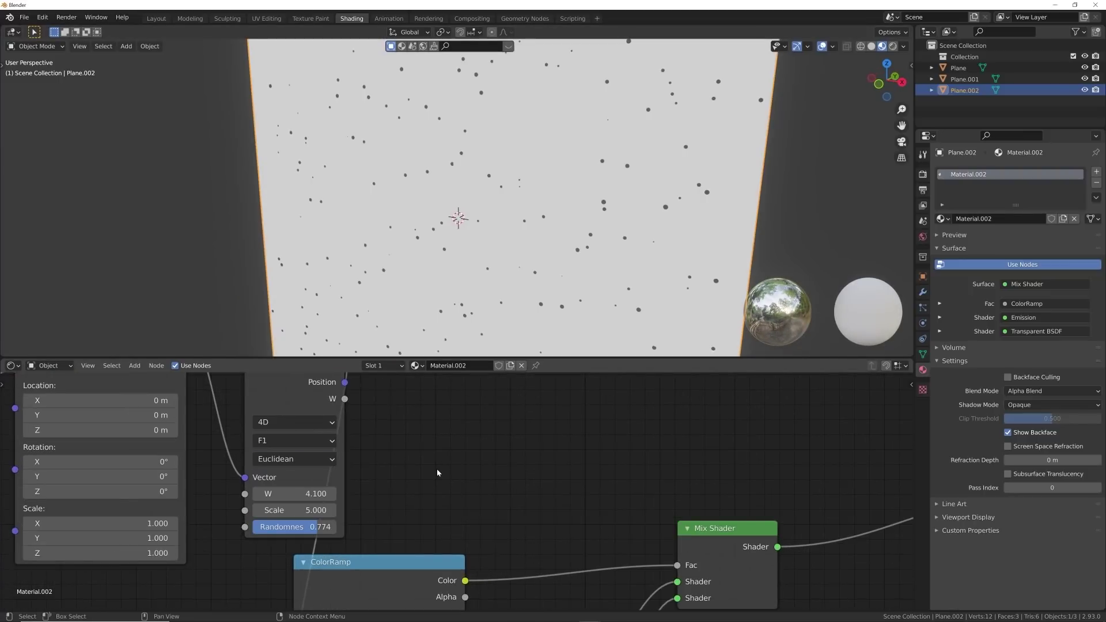
middle_click_drag(410, 444, 464, 439)
scroll(371, 538, "down", 5)
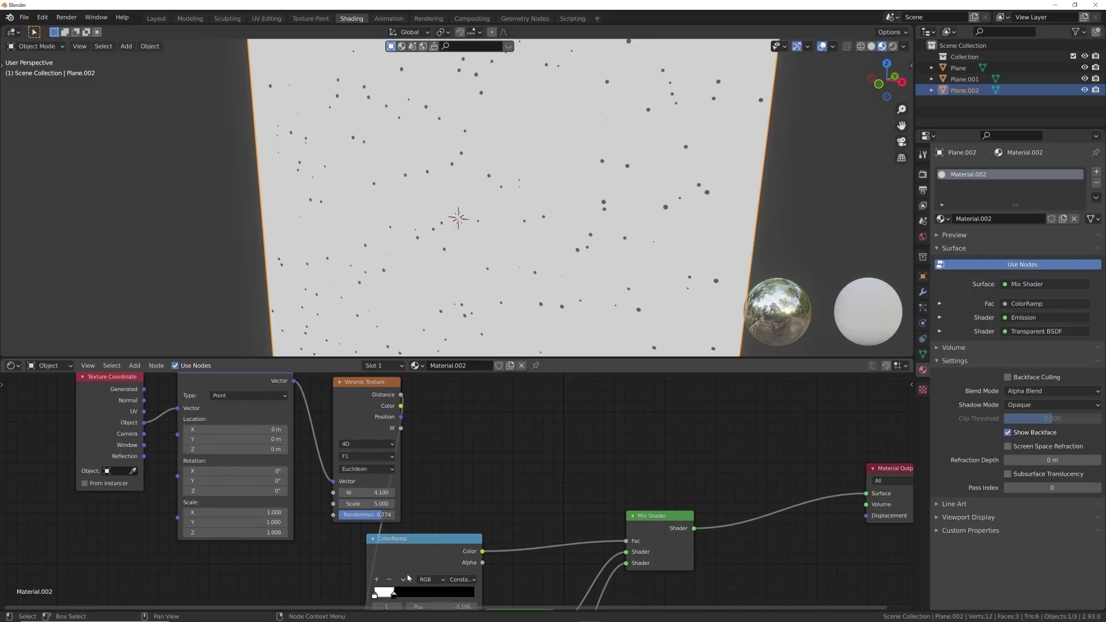
left_click_drag(413, 555, 514, 454)
left_click(484, 457)
Set Voronoi Randomness 0.000 and 3D, and slide the white ramp stop to about 0.022.
scroll(442, 429, "up", 2)
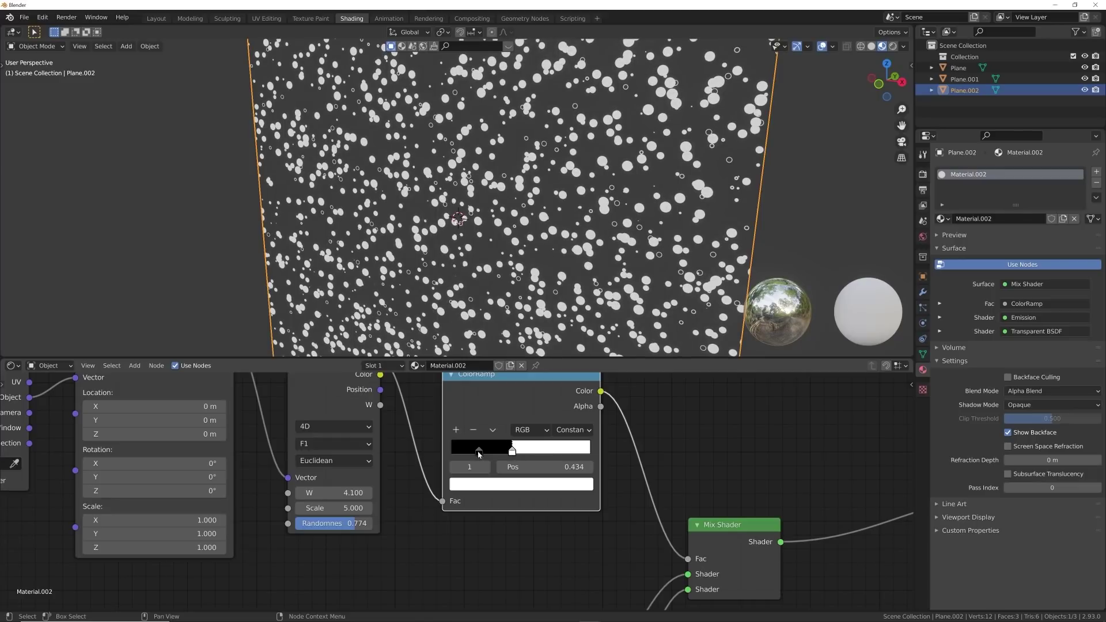
left_click_drag(352, 523, 340, 522)
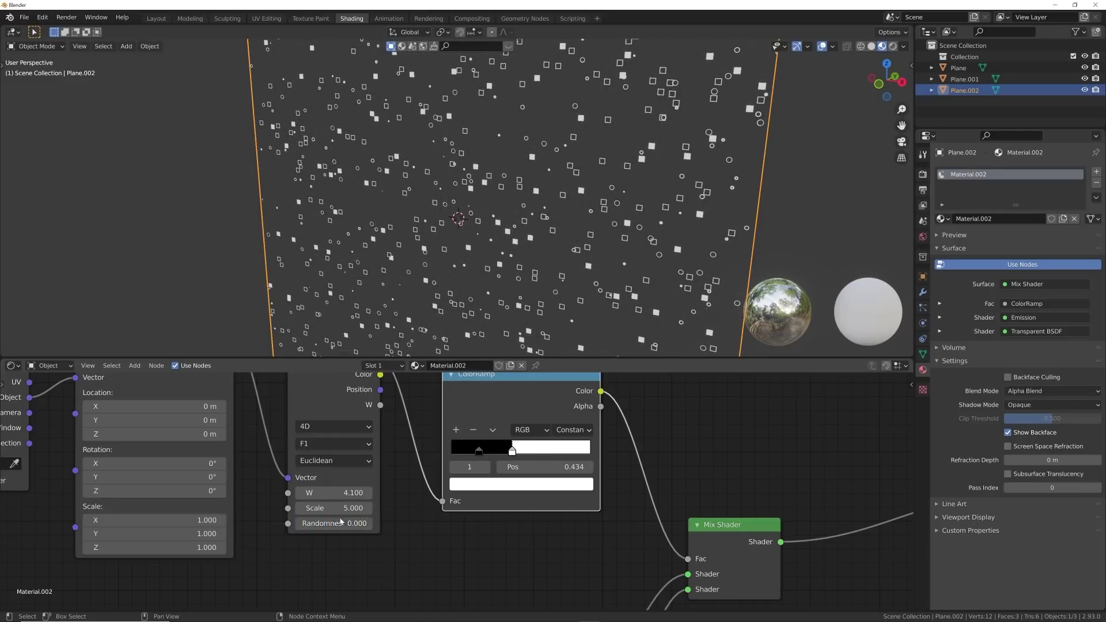
left_click(329, 432)
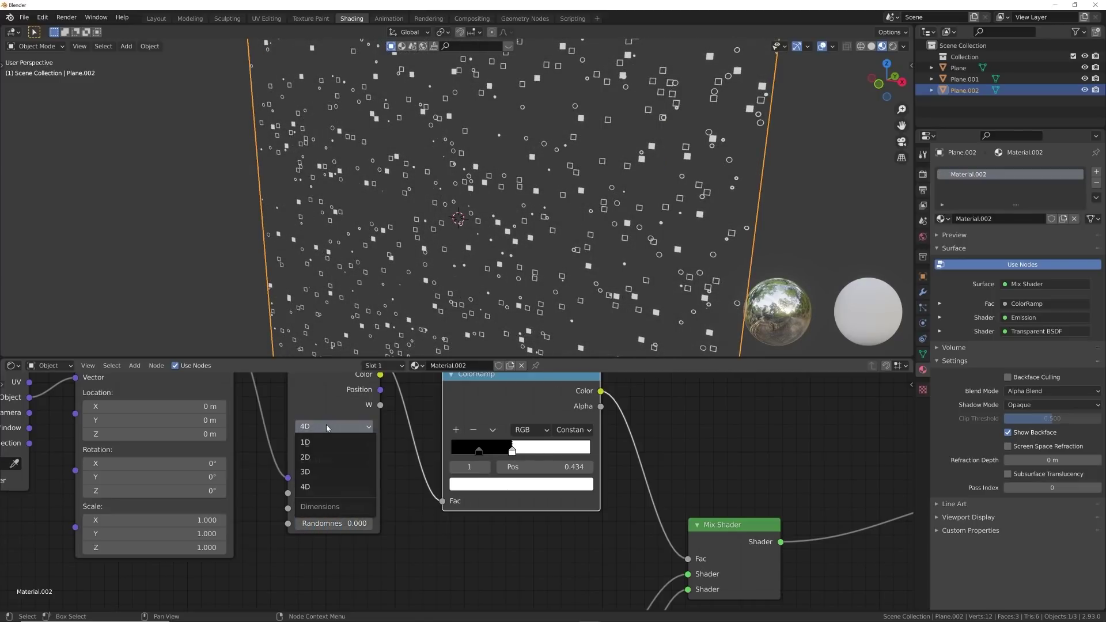
left_click(329, 472)
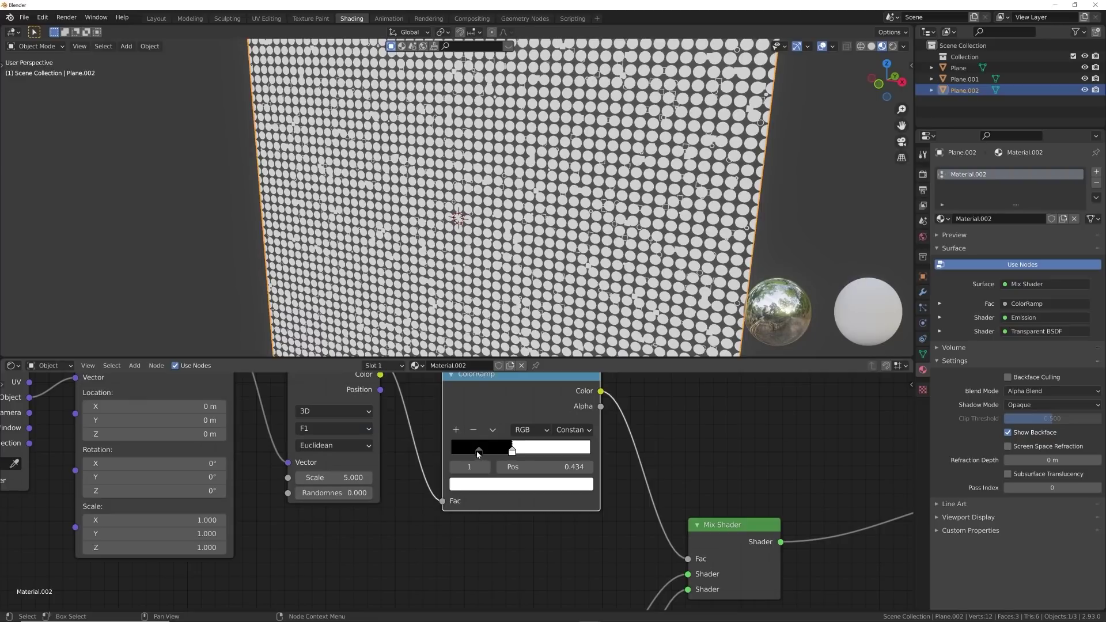
left_click_drag(512, 450, 475, 457)
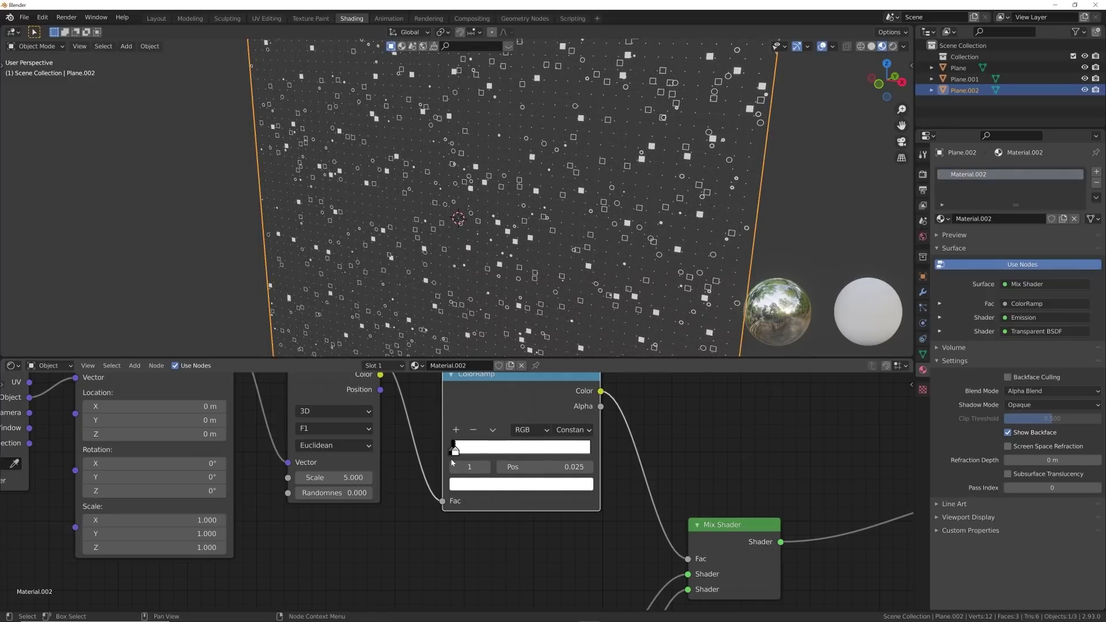
middle_click_drag(554, 203, 594, 185)
scroll(547, 282, "up", 3)
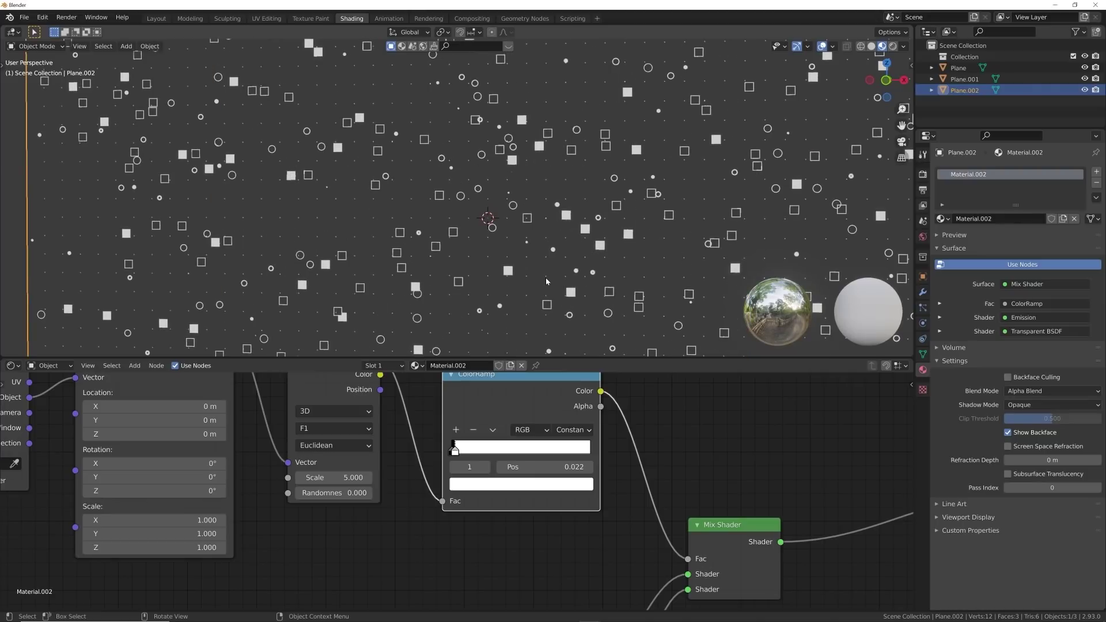
Play the animation and select Plane.001 to watch its pattern.
key("space")
left_click(538, 260)
scroll(530, 251, "down", 4)
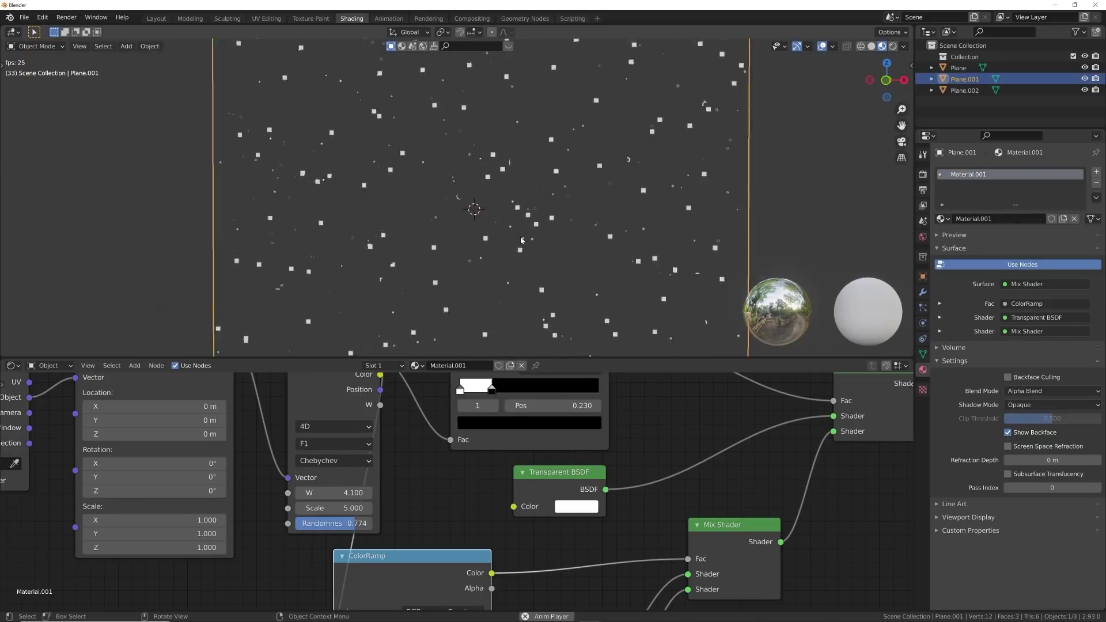
scroll(522, 241, "up", 5)
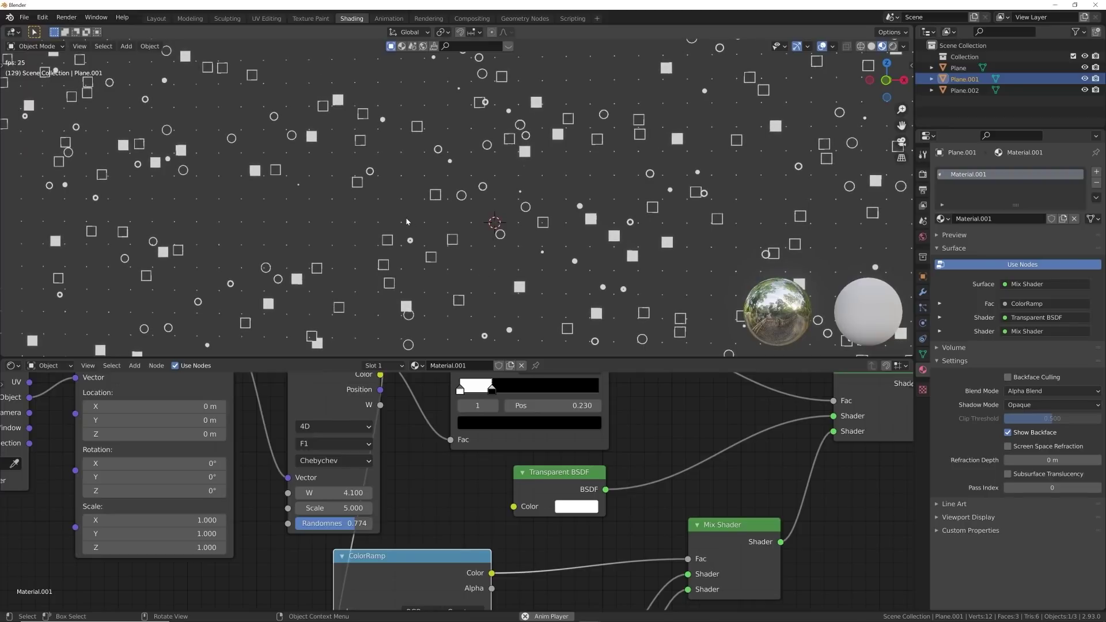
scroll(562, 515, "down", 3)
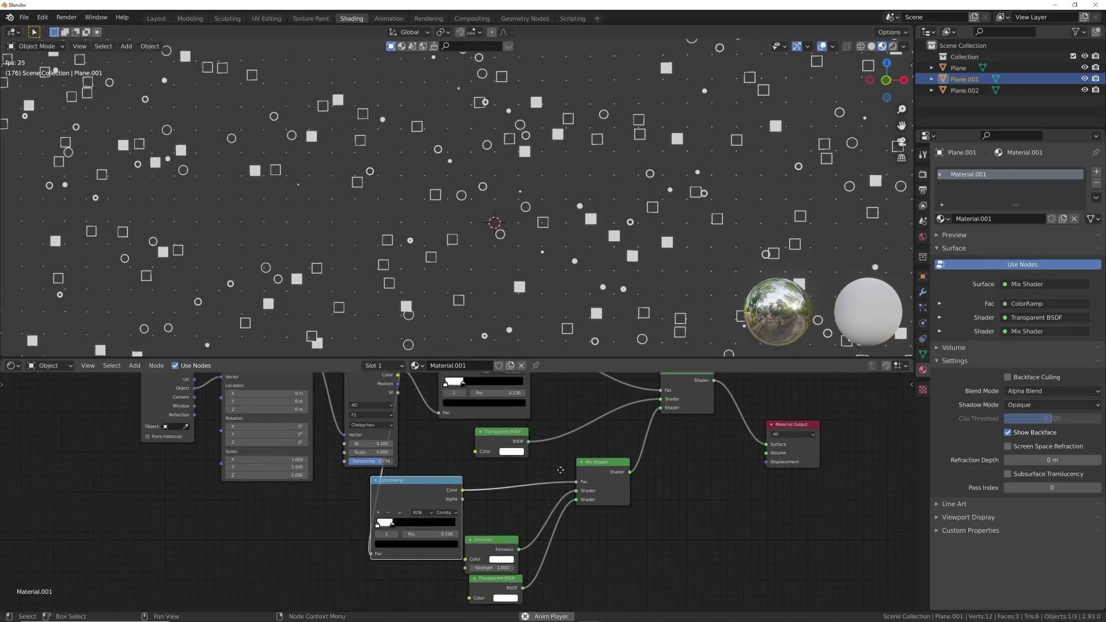
scroll(517, 497, "up", 2)
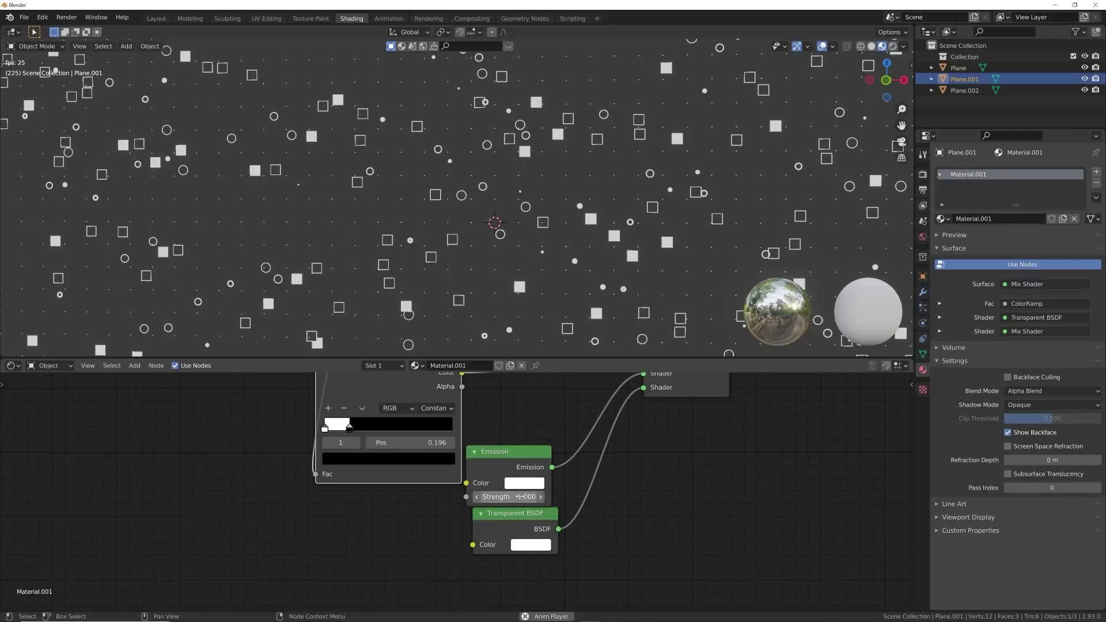
Switch to rendered shading and darken the world background to black.
left_click(893, 46)
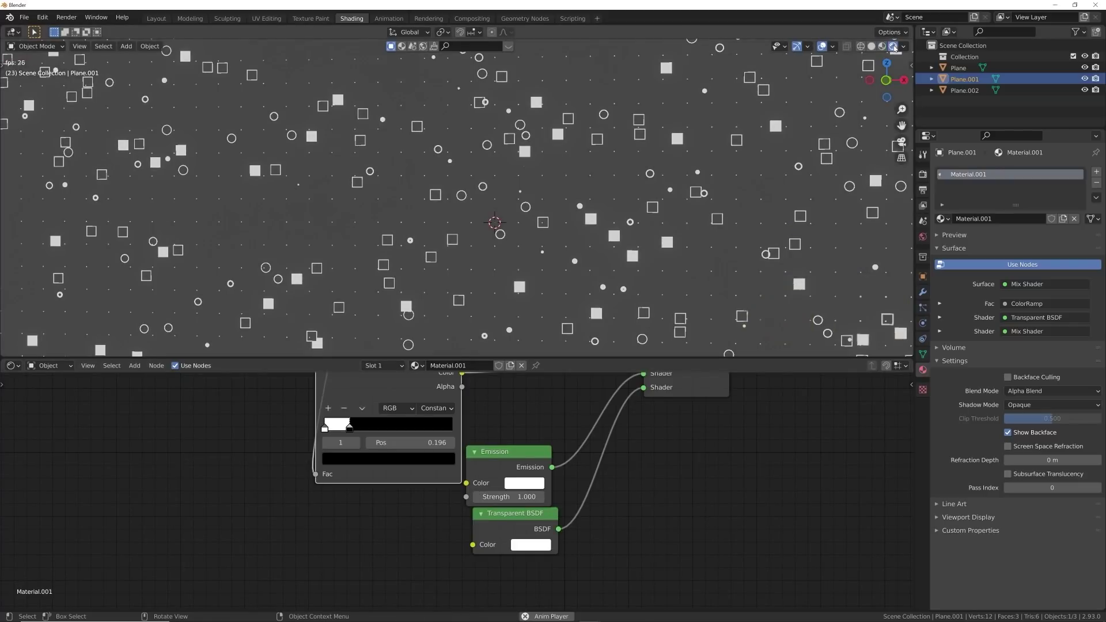
left_click(923, 237)
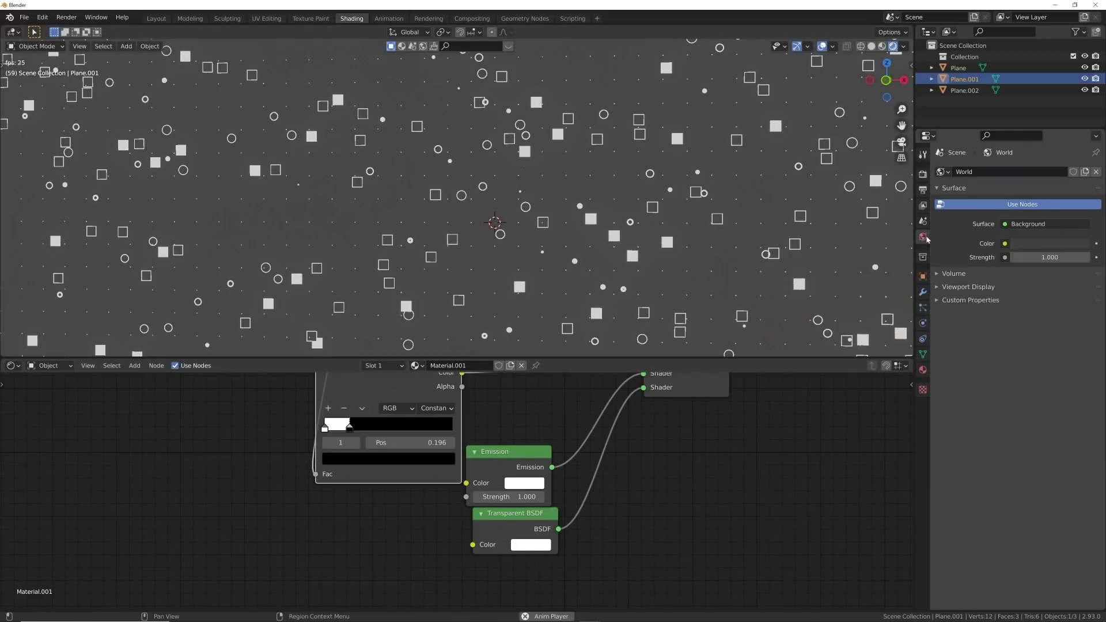
left_click(1029, 247)
left_click_drag(1079, 151, 1080, 173)
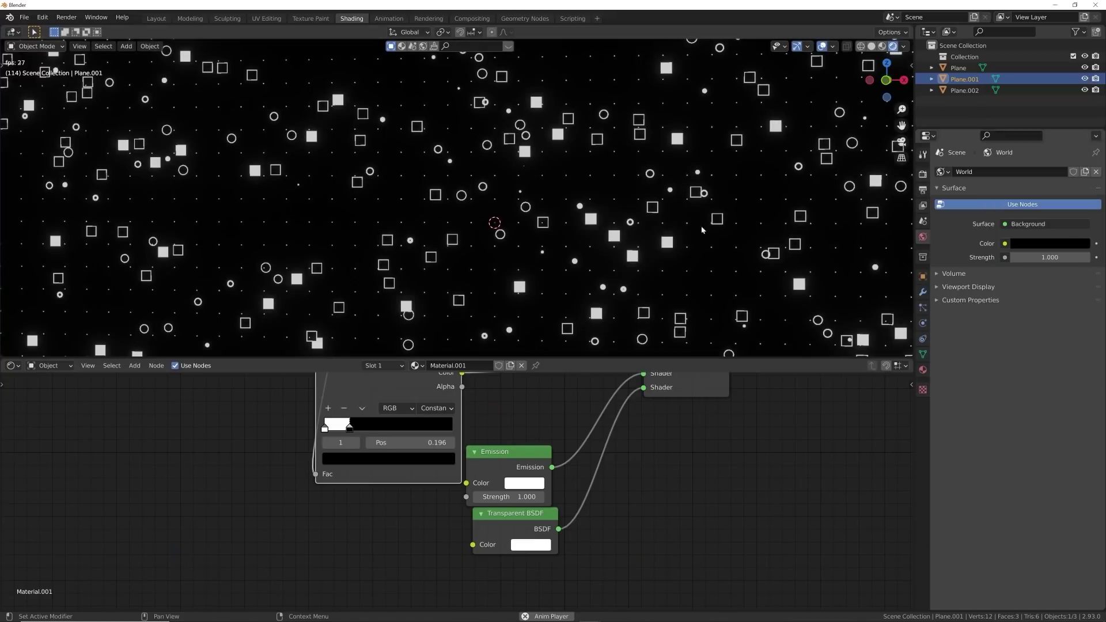
Try higher Emission Strength on Plane.002, then undo it back to 1.000.
left_click_drag(511, 496, 553, 497)
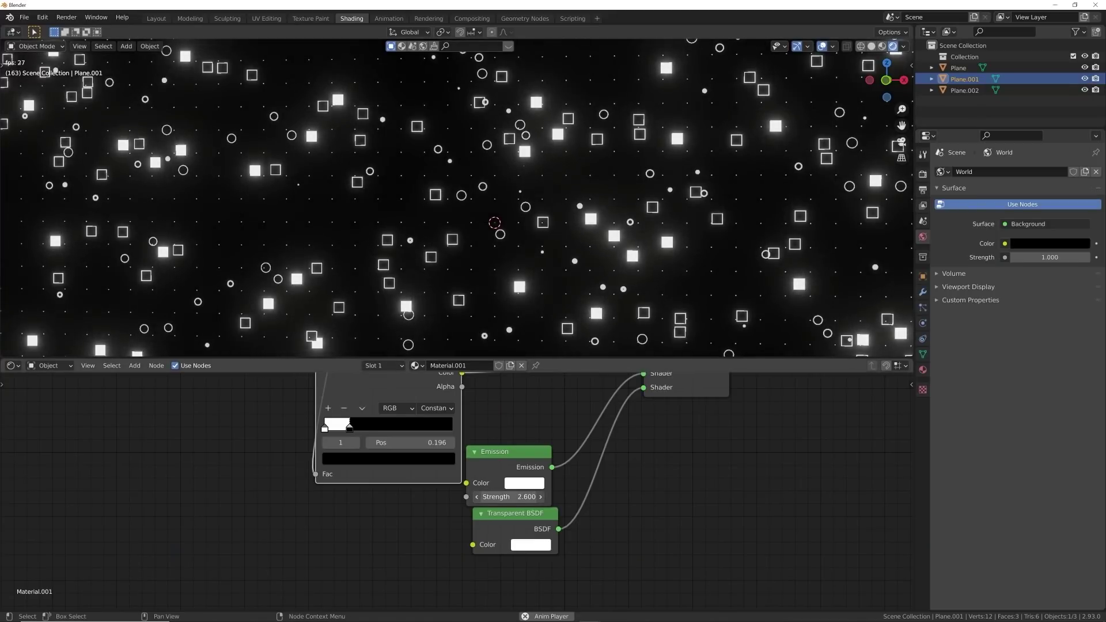
left_click(966, 91)
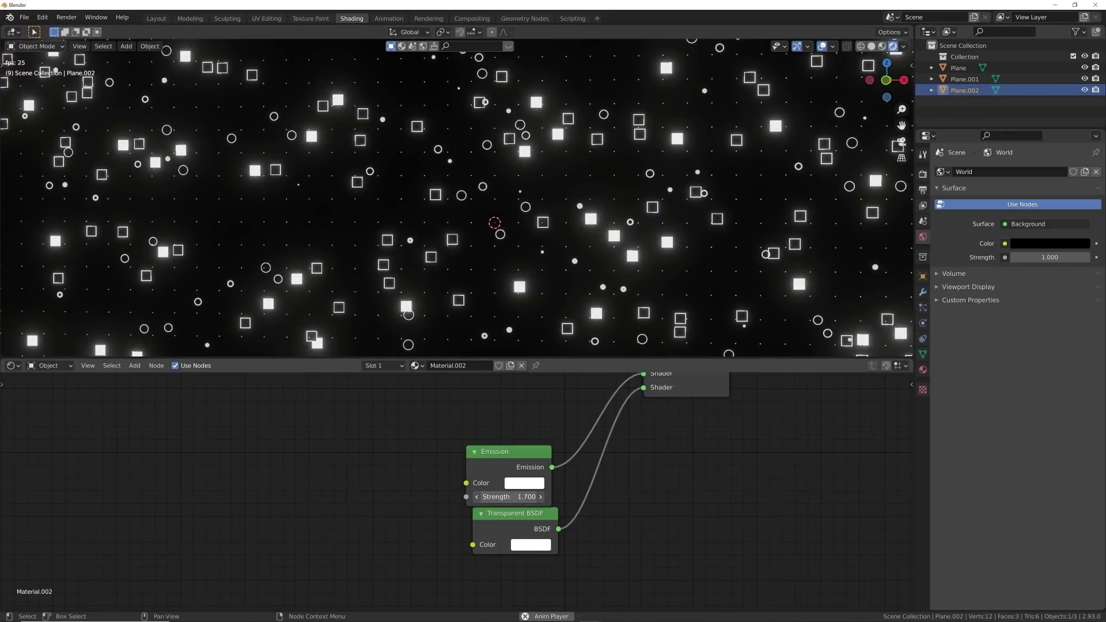
mouse_move(512, 497)
left_mouse_down()
mouse_move(567, 497)
mouse_move(505, 497)
left_mouse_up()
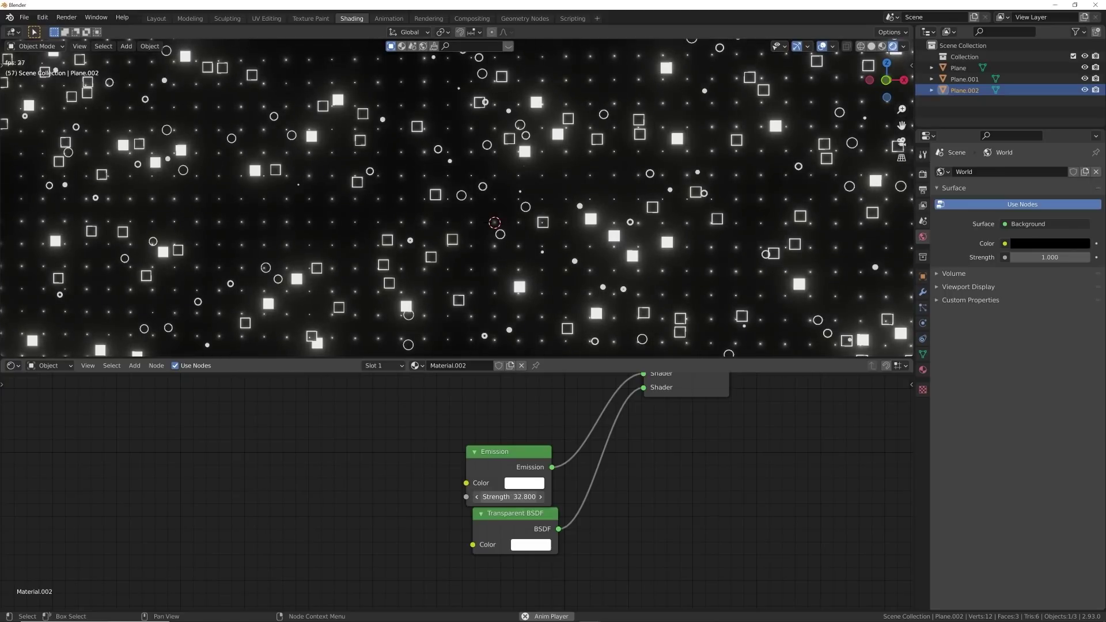
key("ctrl+z")
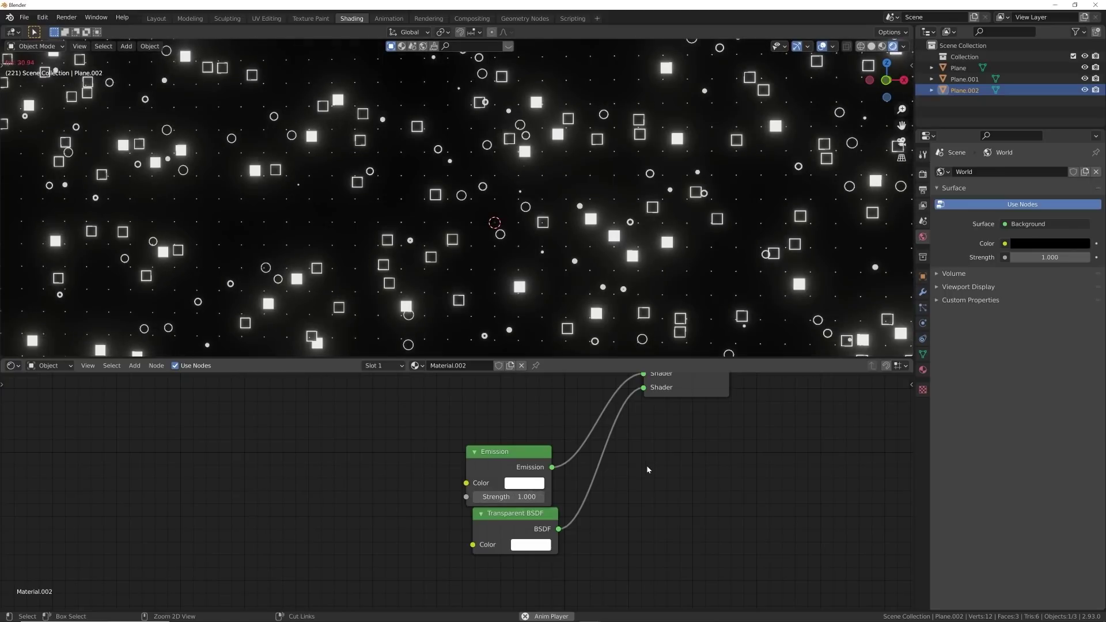
Raise the star plane's Emission Strength to 4.4 and enlarge the 3D viewport.
left_click(970, 69)
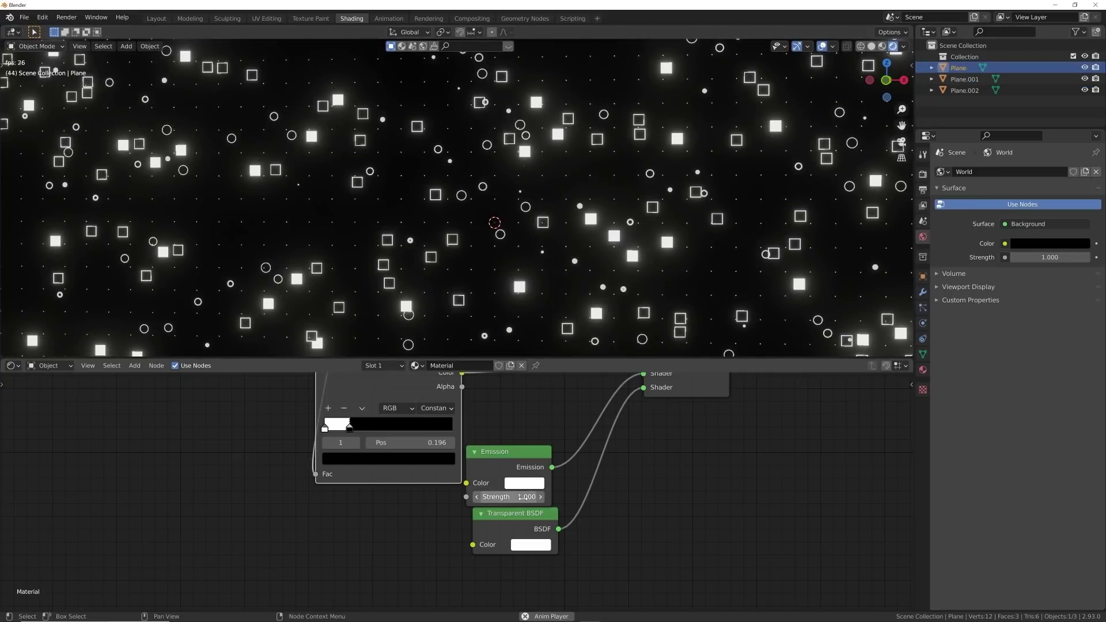
left_click_drag(510, 496, 525, 497)
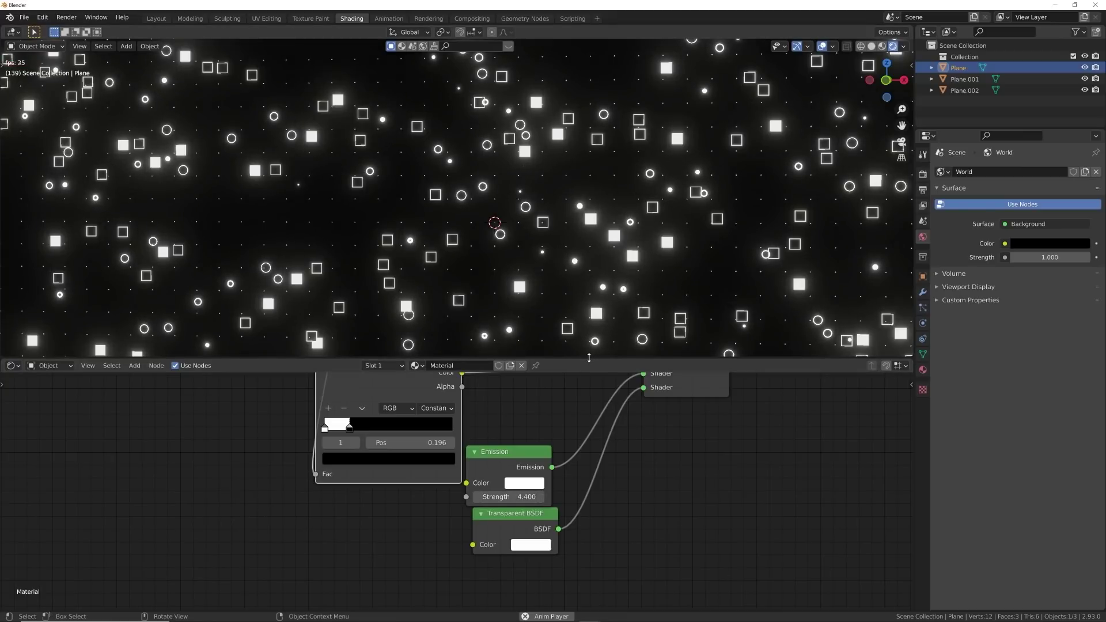
left_click_drag(588, 359, 587, 458)
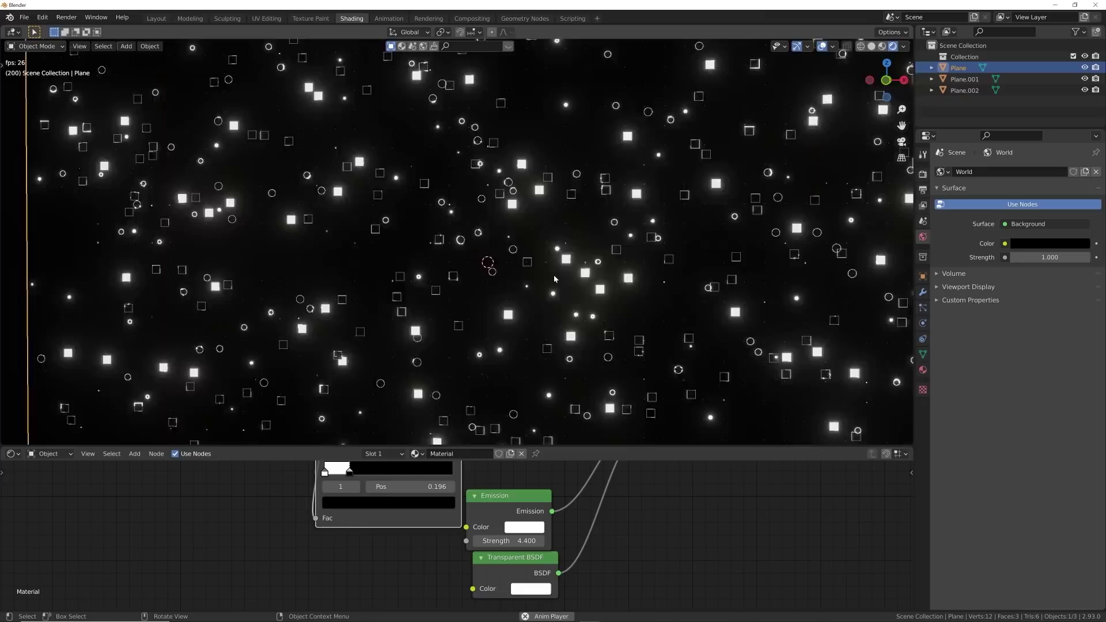
scroll(555, 277, "down", 5)
middle_click_drag(554, 275, 467, 303)
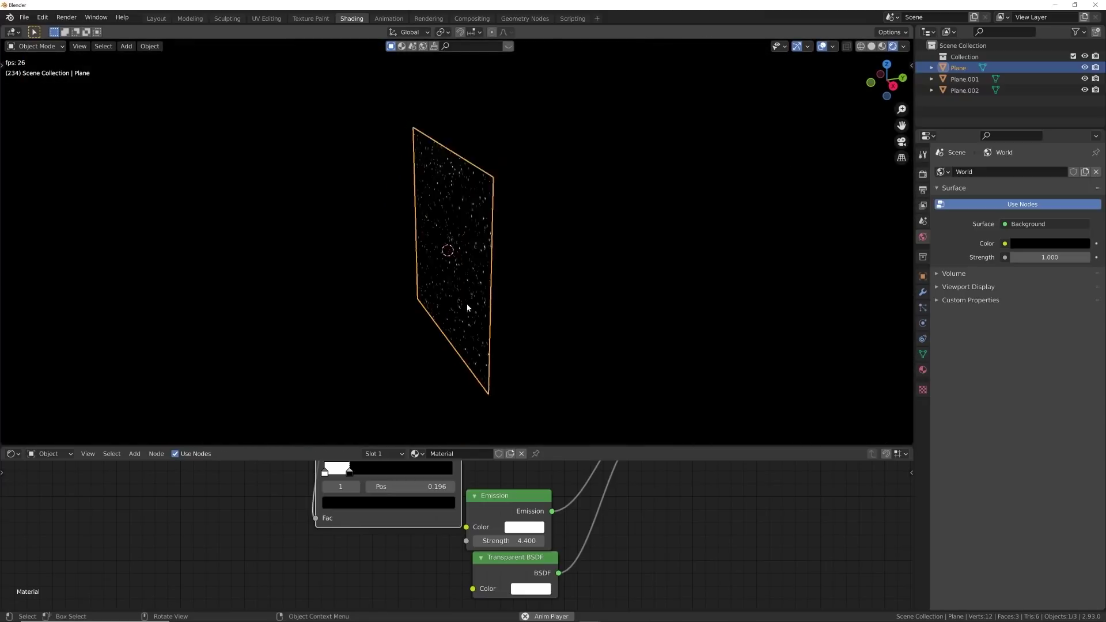
Switch to the Layout workspace and orbit to a near edge-on view of the planes.
left_click(156, 18)
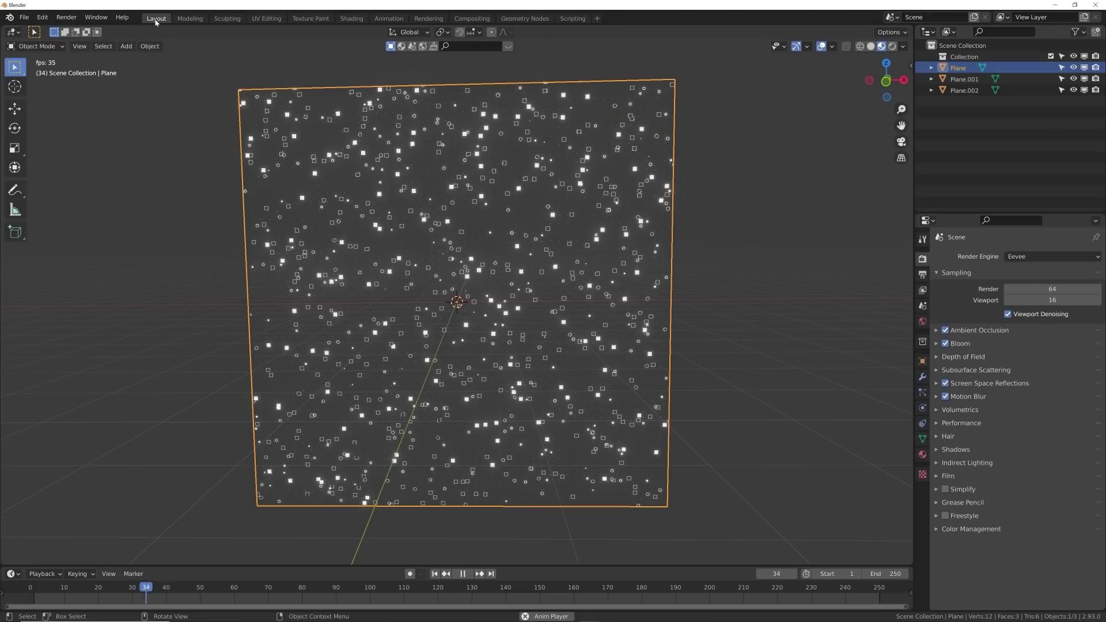
left_click(726, 262)
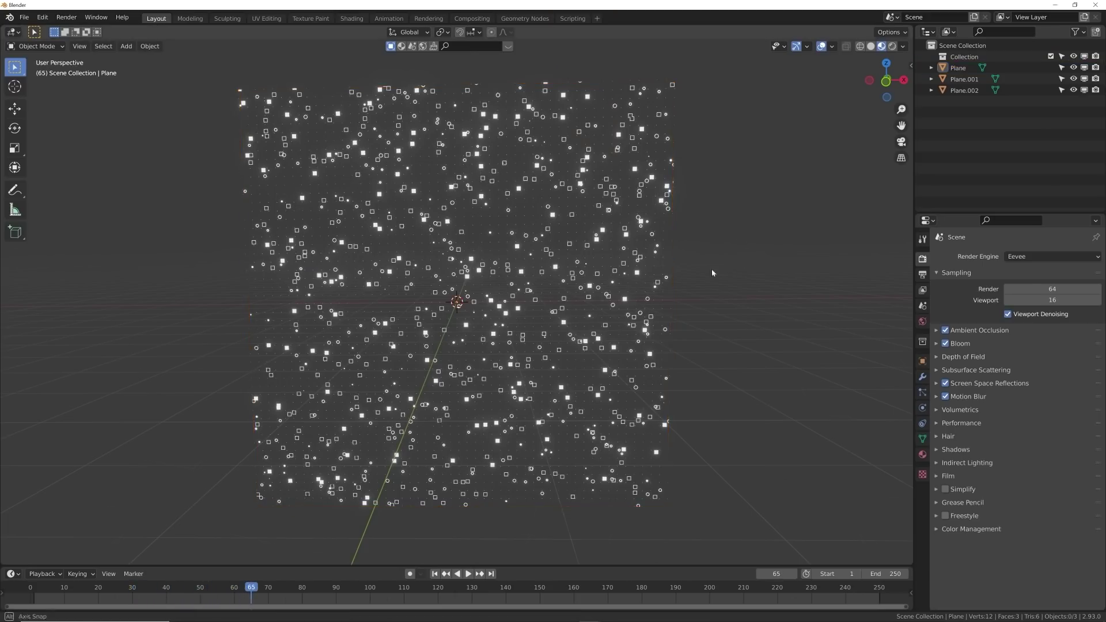
middle_click_drag(717, 271, 683, 306)
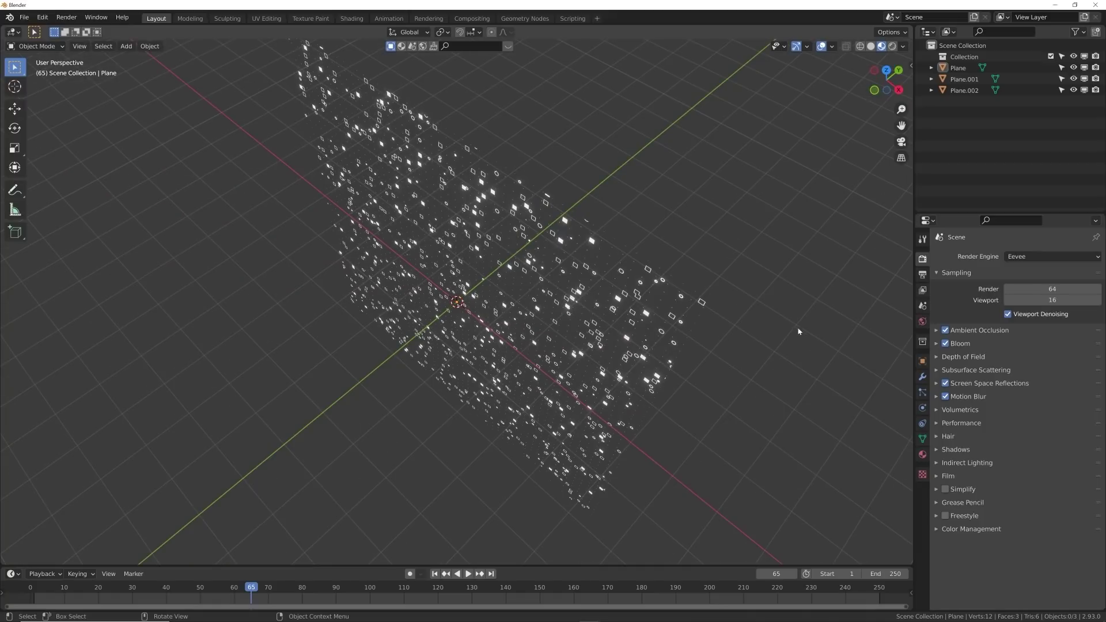
middle_click_drag(798, 332, 625, 288)
Add a new plane mesh scaled 8 times as a floor.
key("shift+a")
mouse_move(607, 272)
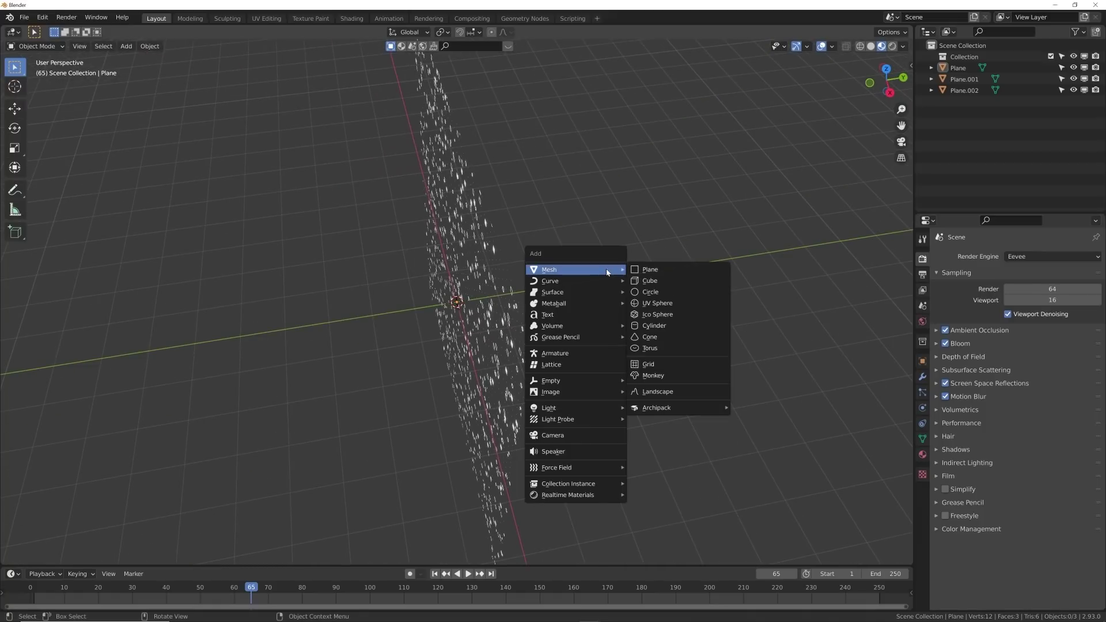
left_click(641, 269)
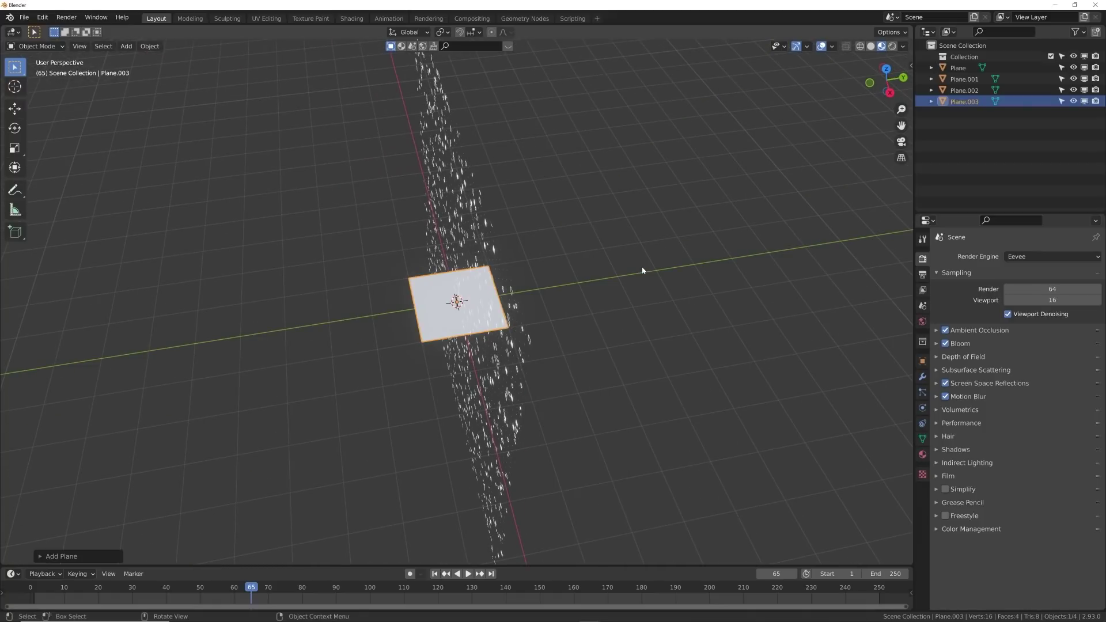
type("s8")
left_click(652, 267)
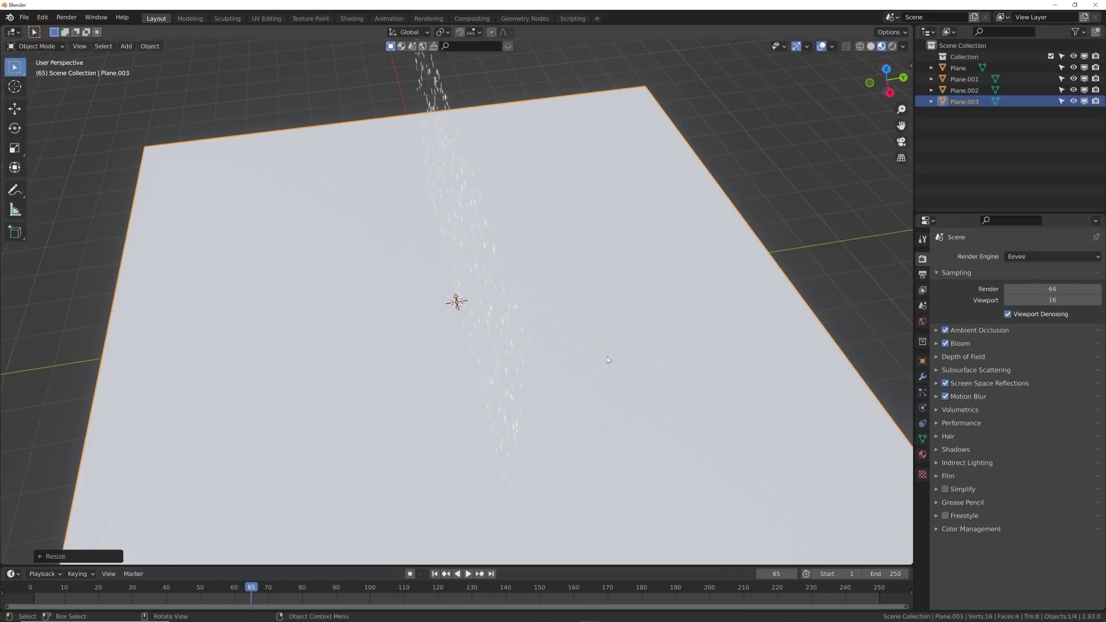
In Solid shading, slide Plane.001 along Y to the floor's edge with the Move tool.
left_click(870, 46)
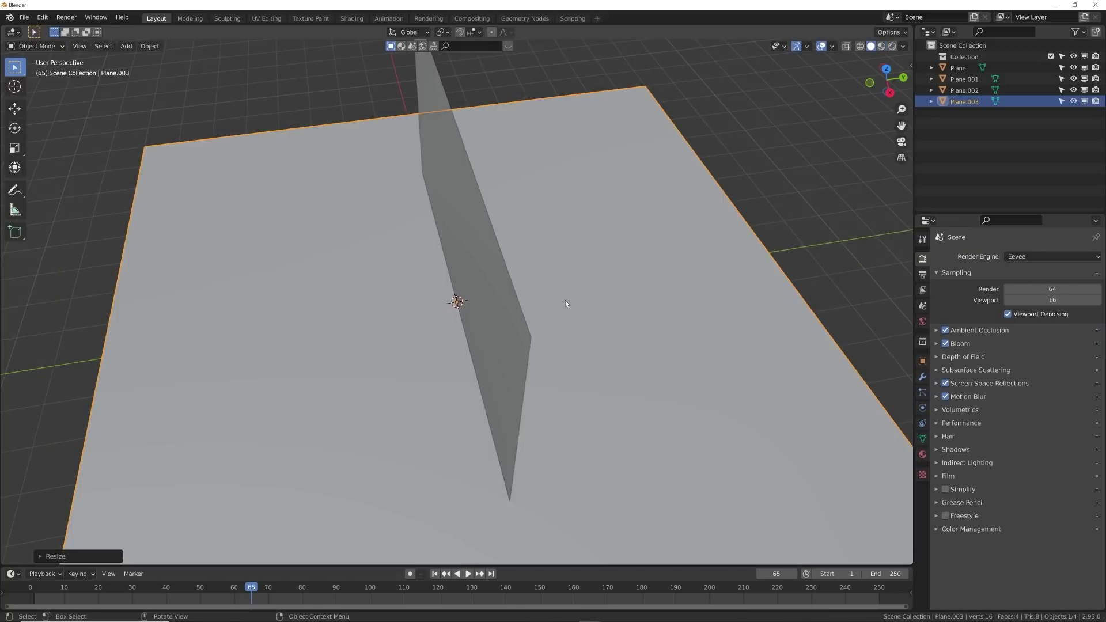
mouse_move(565, 300)
middle_mouse_down()
mouse_move(562, 265)
mouse_move(548, 279)
middle_mouse_up()
left_click(480, 178)
middle_click_drag(480, 179, 477, 263)
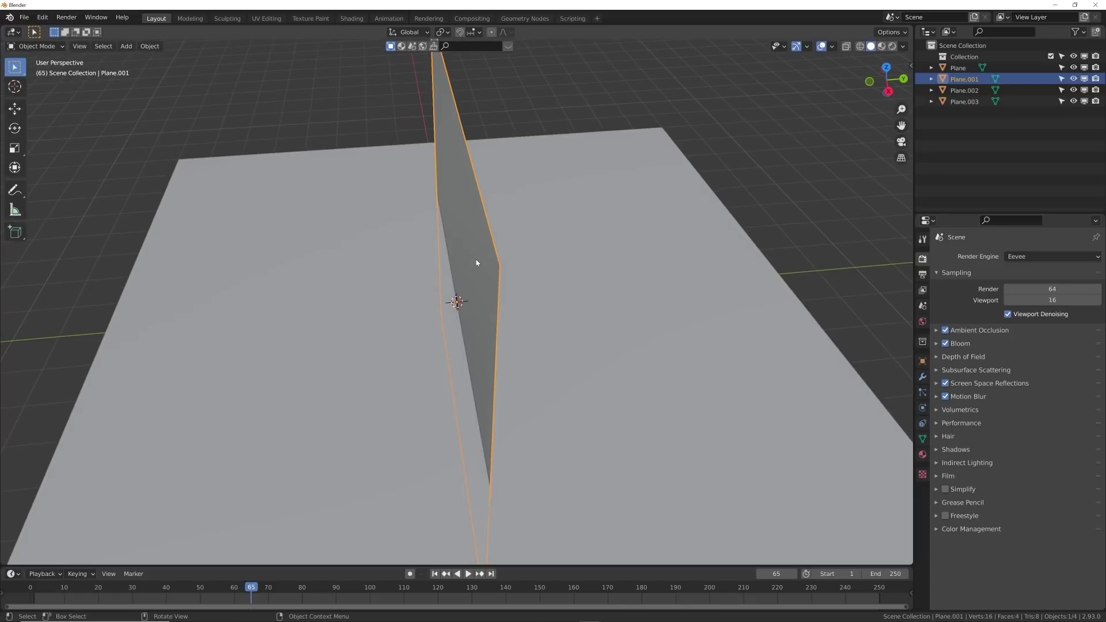
left_click(15, 109)
scroll(533, 314, "down", 2)
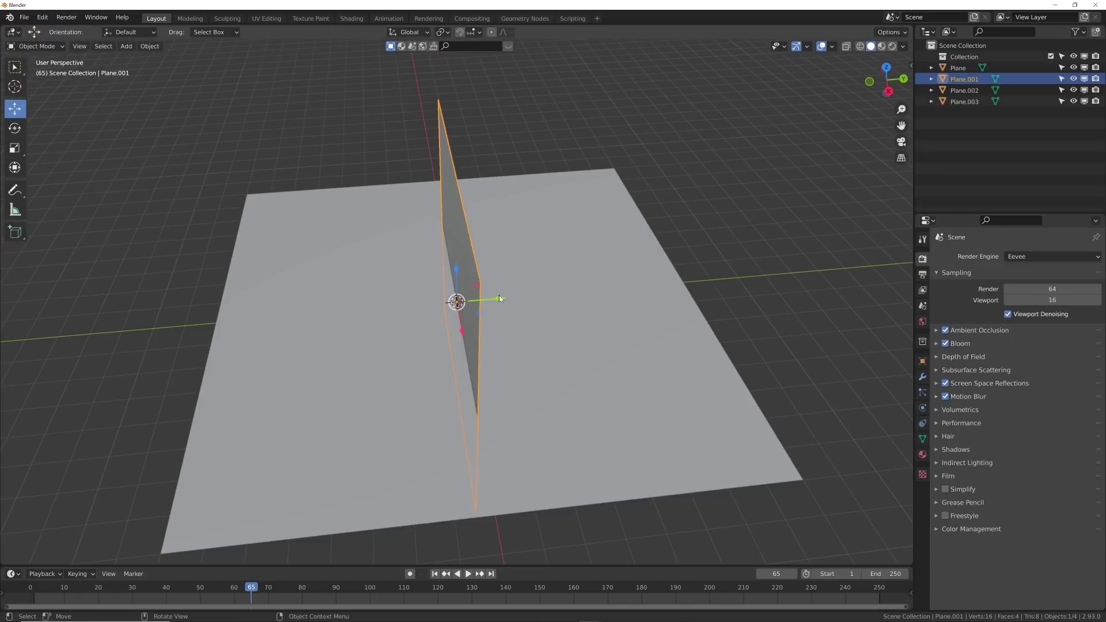
left_click_drag(499, 298, 332, 311)
Slide Plane.002 along Y away from the centre, then select the floor plane Plane.003.
left_click(448, 257)
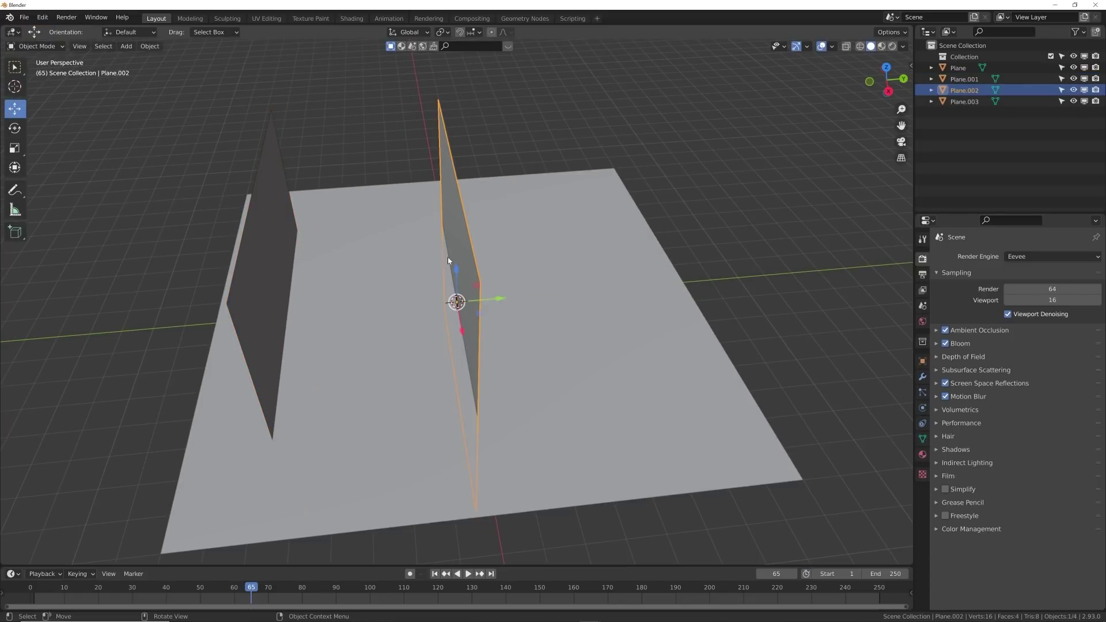
left_click_drag(498, 299, 650, 300)
middle_click_drag(650, 300, 536, 378)
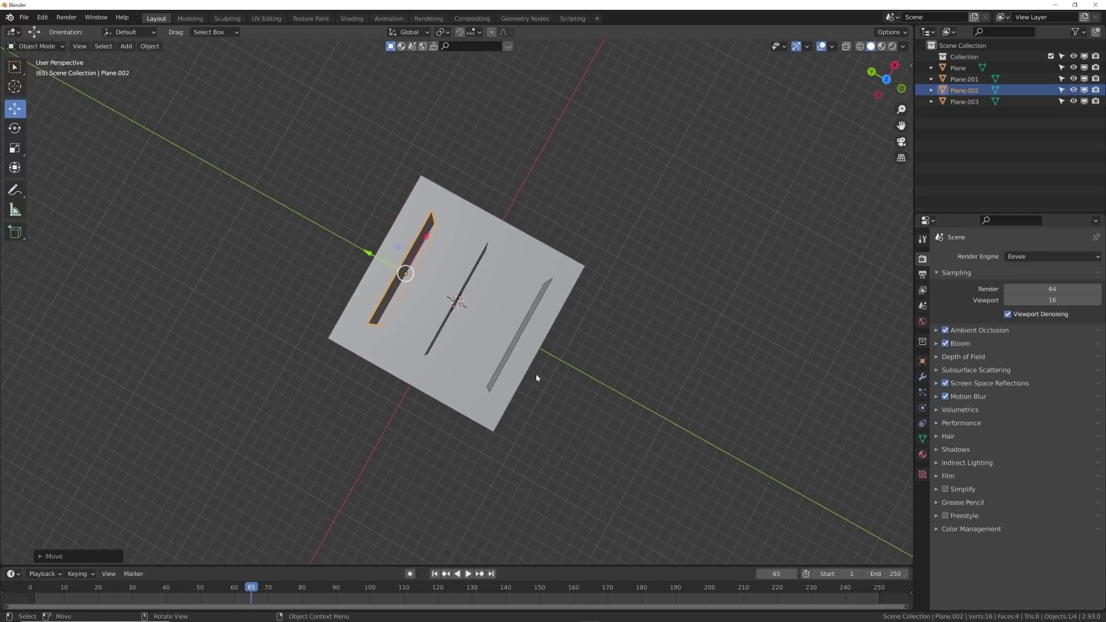
middle_click_drag(293, 187, 498, 288)
scroll(509, 305, "up", 3)
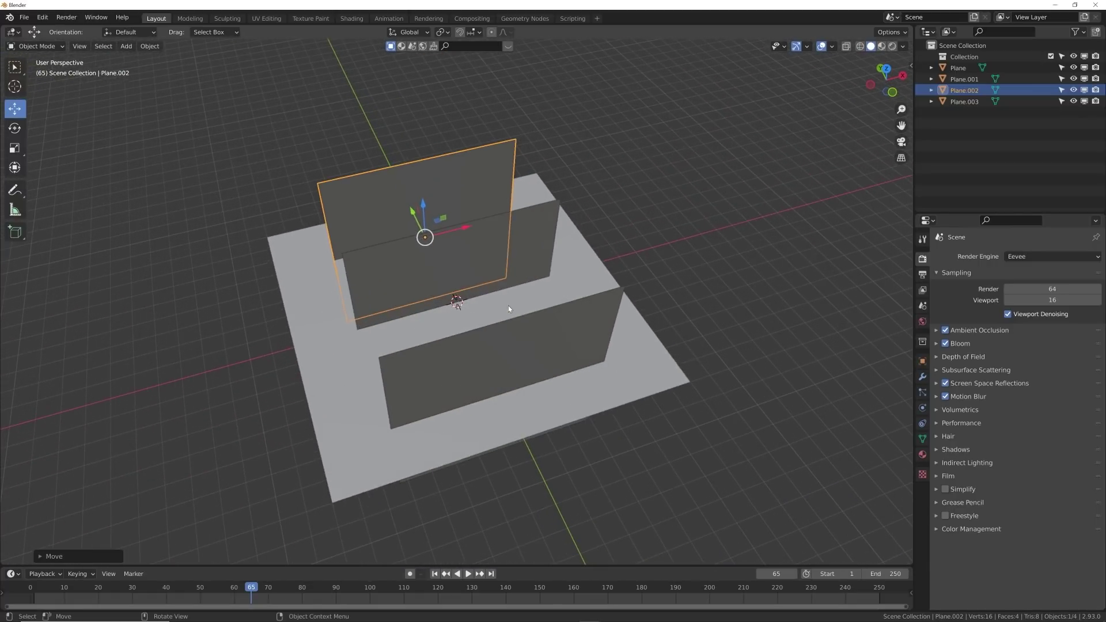
middle_click_drag(579, 322, 581, 331)
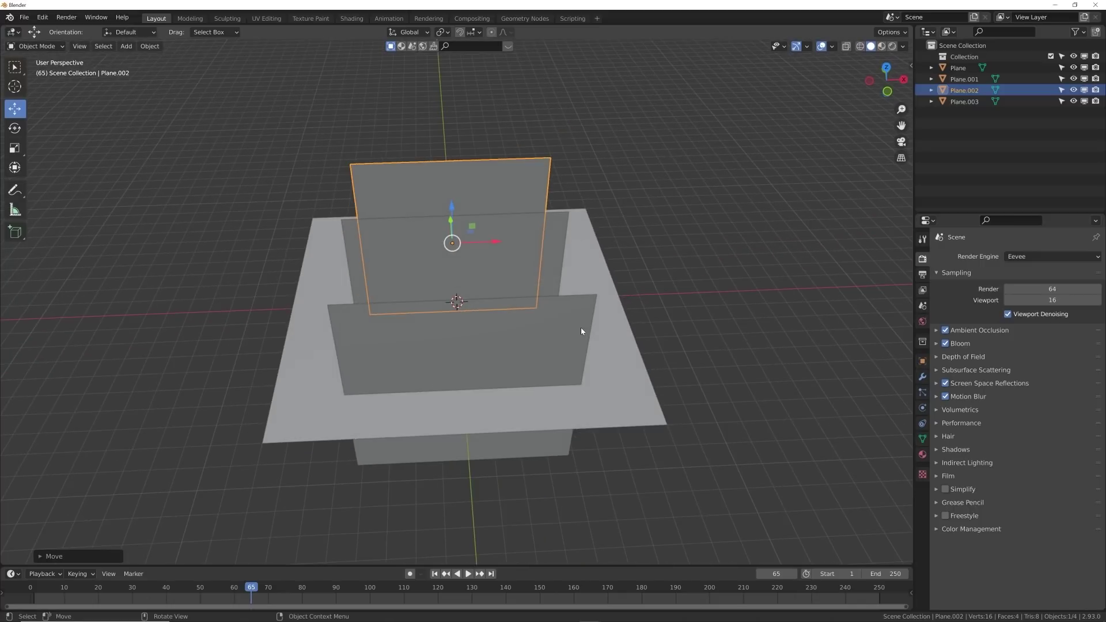
left_click(639, 425)
middle_click_drag(640, 425, 645, 398)
left_click(923, 362)
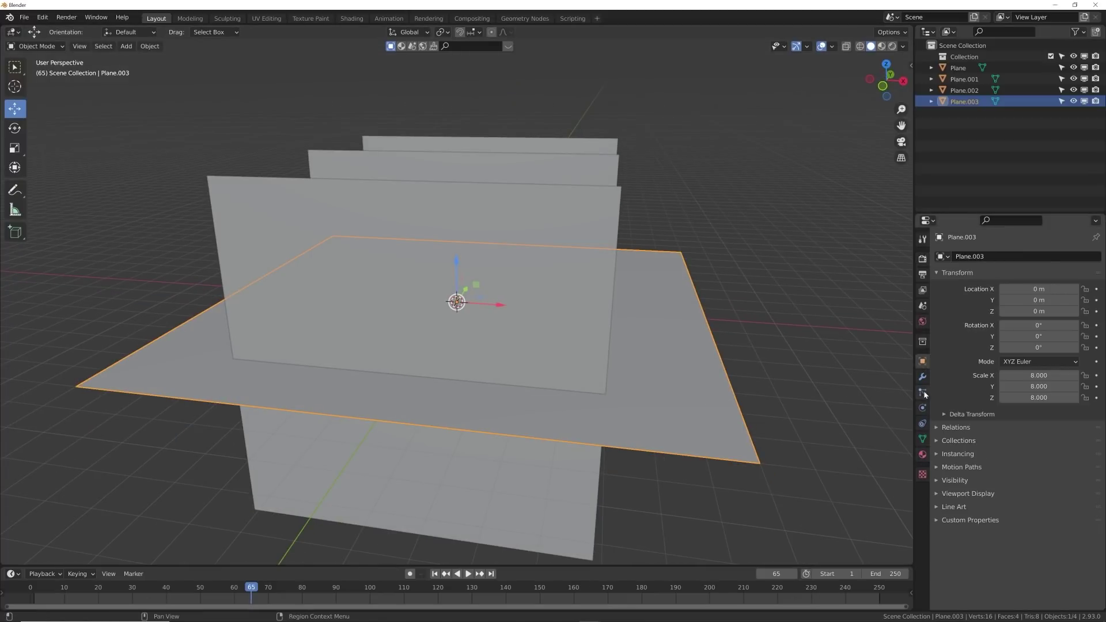
Set Plane.003's Viewport Display 'Display As' option to Wire.
left_click(971, 494)
scroll(1040, 536, "down", 2)
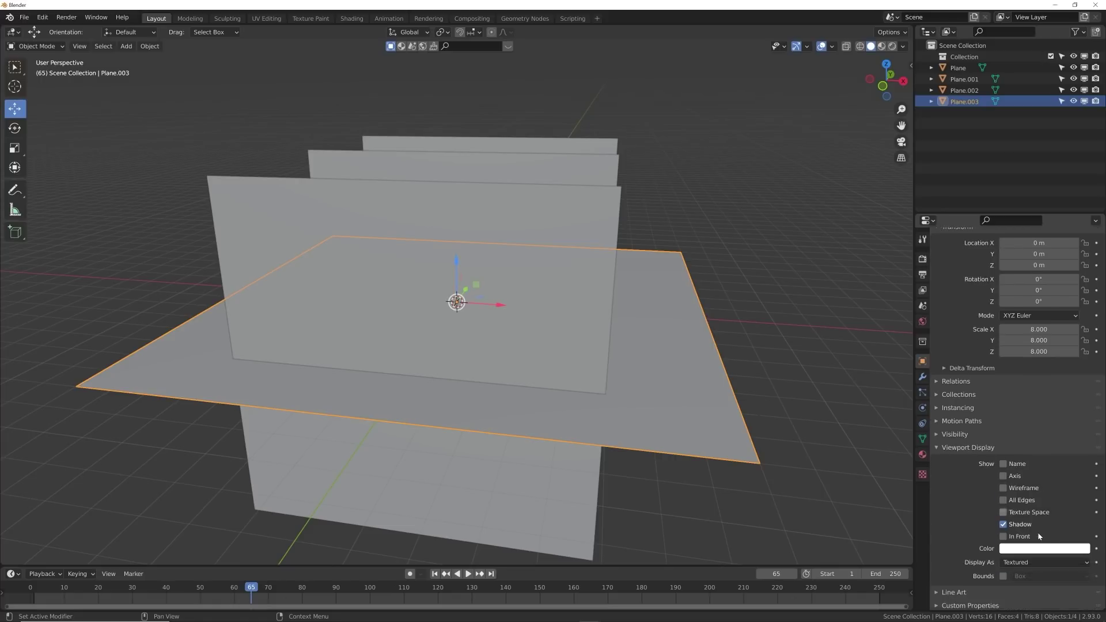
left_click(1029, 562)
left_click(1031, 520)
Deselect the floor and inspect the wireframe floor in Rendered shading from several angles.
middle_click_drag(819, 369, 751, 372)
left_click(752, 372)
middle_click_drag(697, 350, 669, 407)
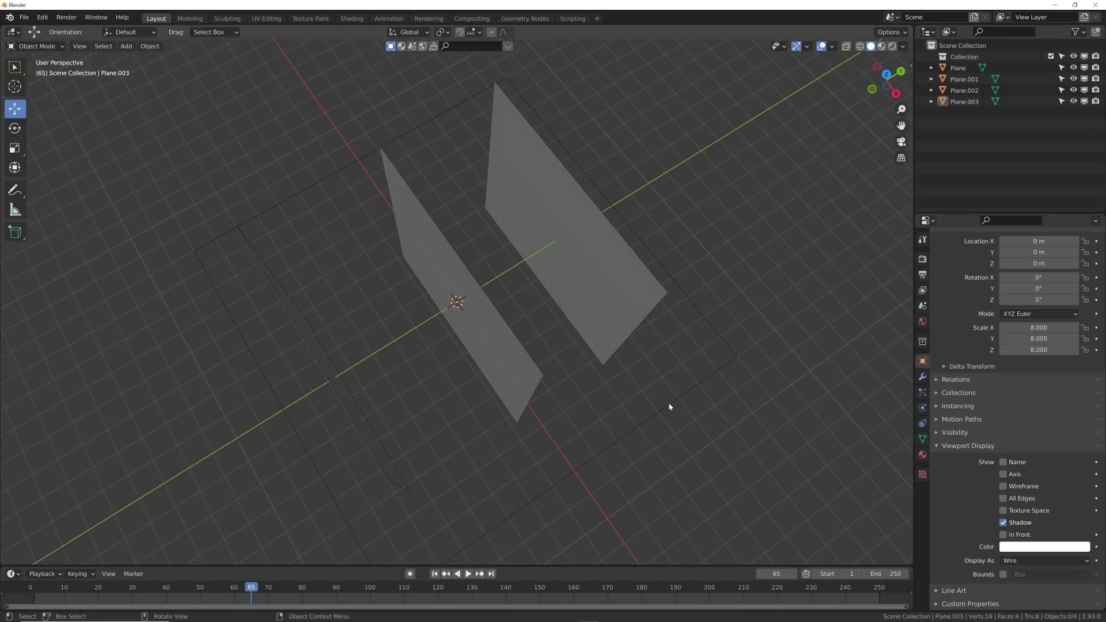
left_click(893, 46)
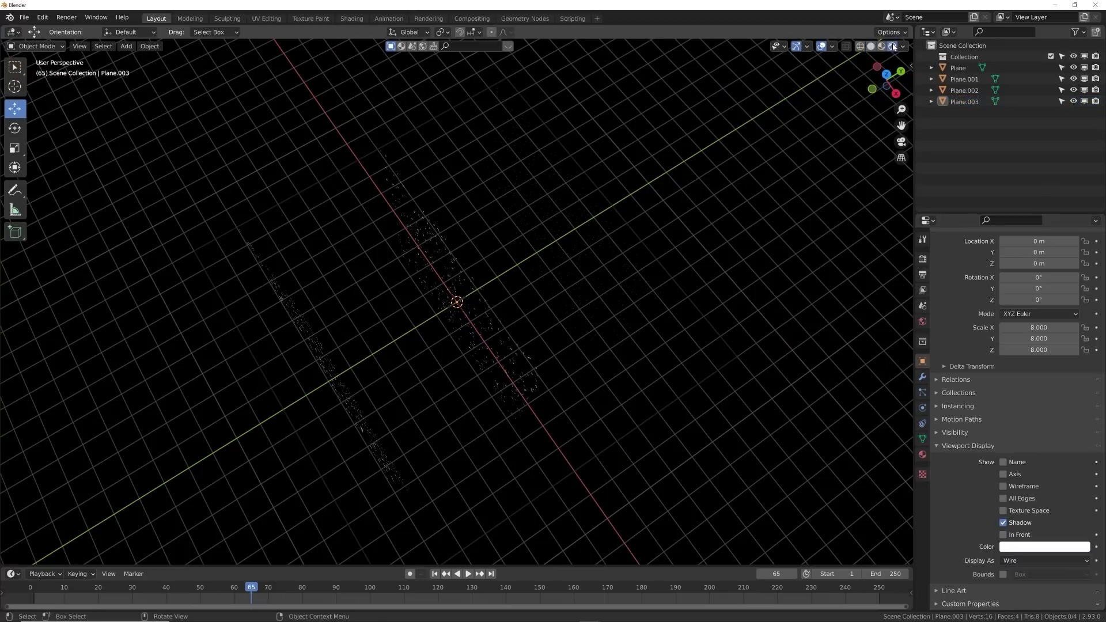
middle_click_drag(628, 231, 600, 294)
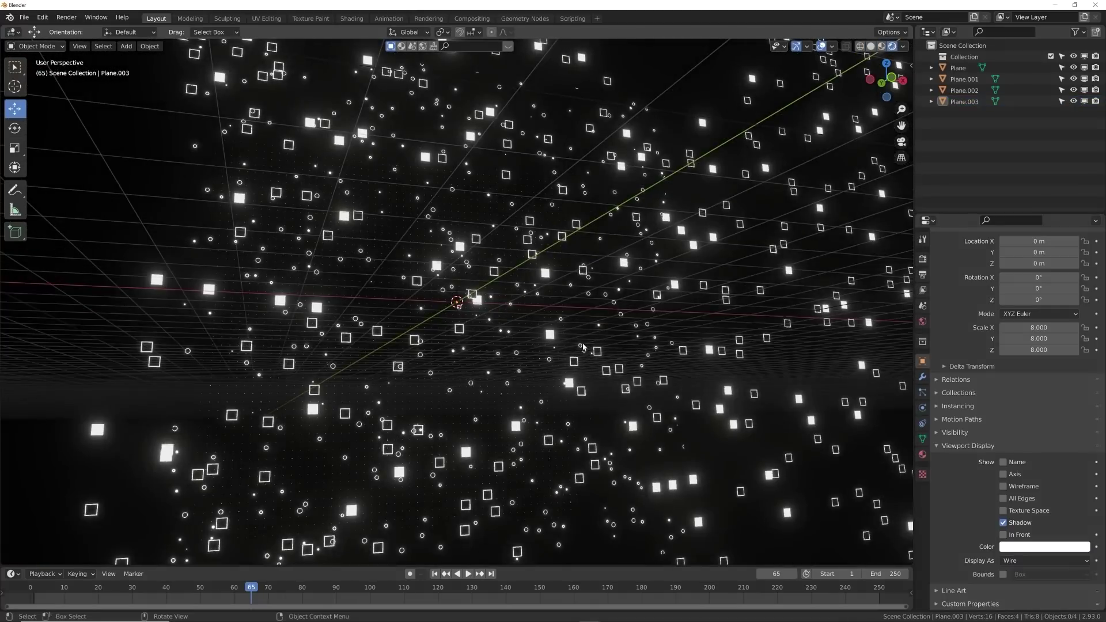
middle_click_drag(583, 348, 570, 294)
scroll(558, 383, "down", 5)
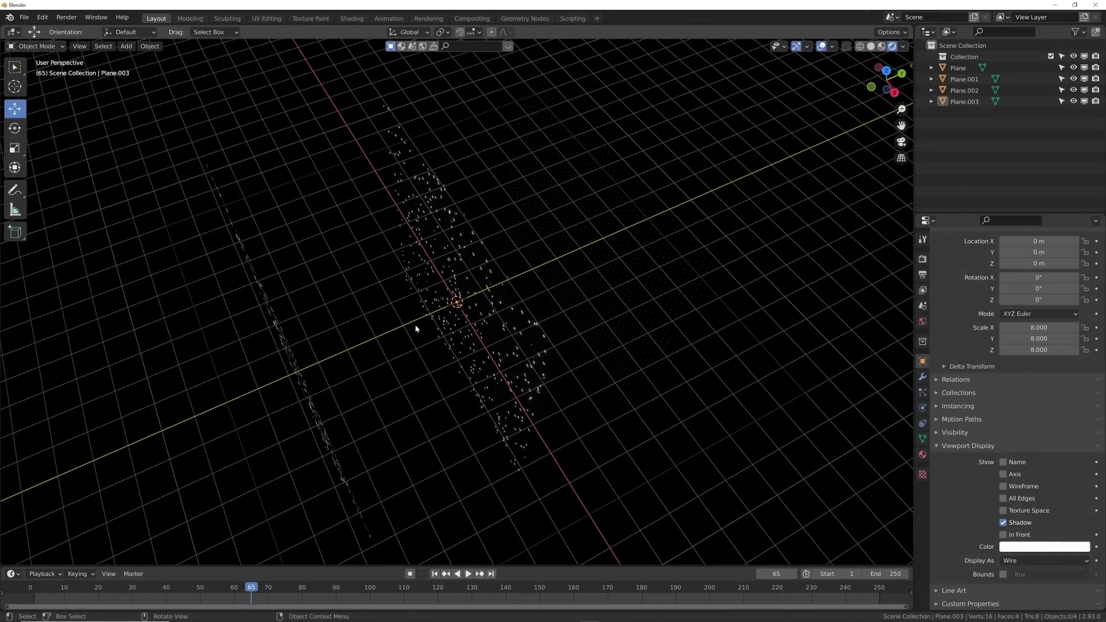
mouse_move(416, 329)
middle_mouse_down()
mouse_move(403, 316)
mouse_move(438, 242)
middle_mouse_up()
Return to Solid shading and view the scene straight from the front.
left_click(871, 46)
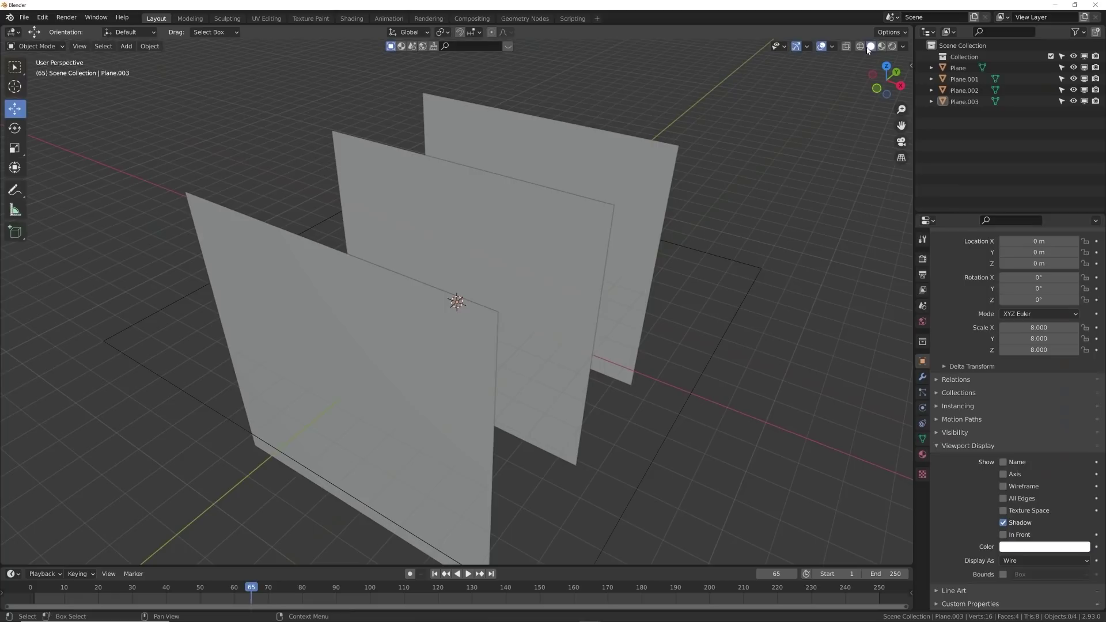
key("shift+a")
key("grave")
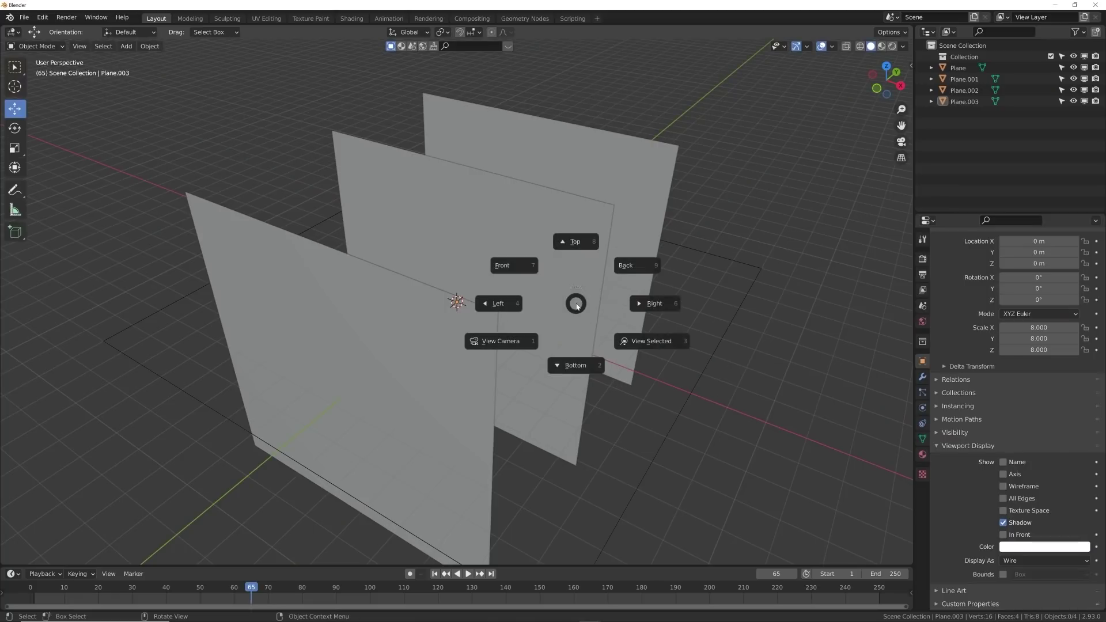
left_click(526, 267)
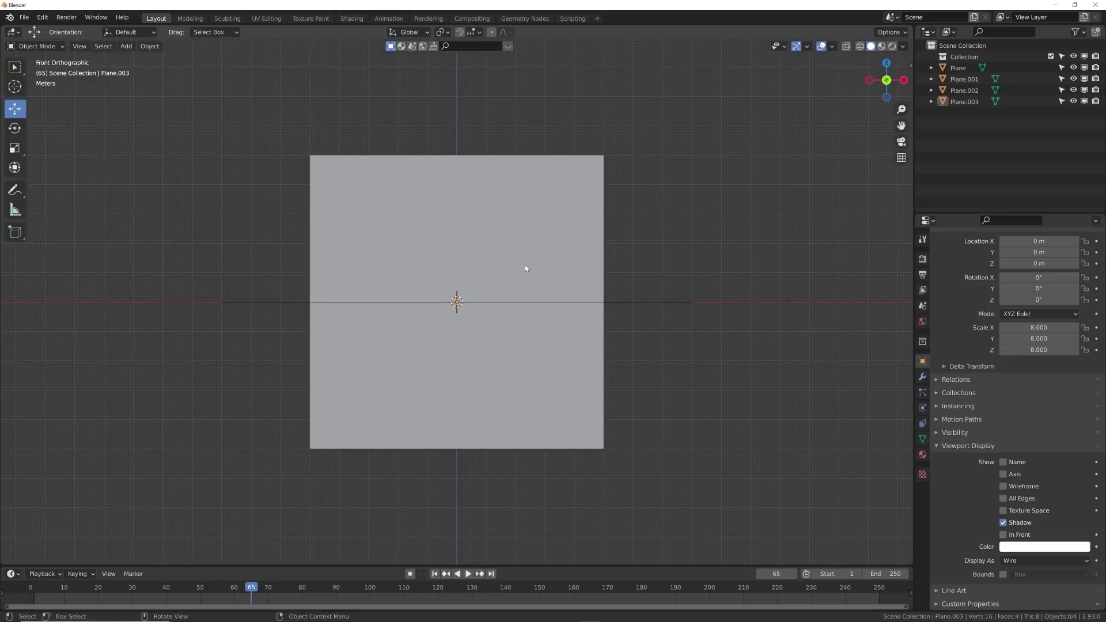
Add a camera and set its Y location to -8 m.
key("shift+a")
left_click(494, 426)
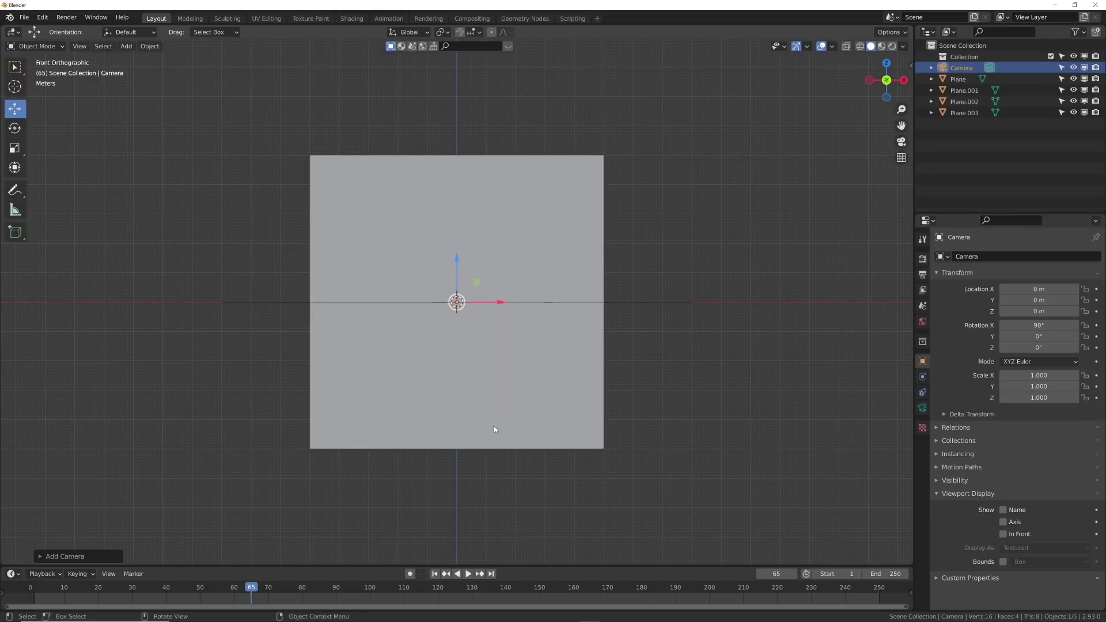
middle_click_drag(494, 426, 538, 333)
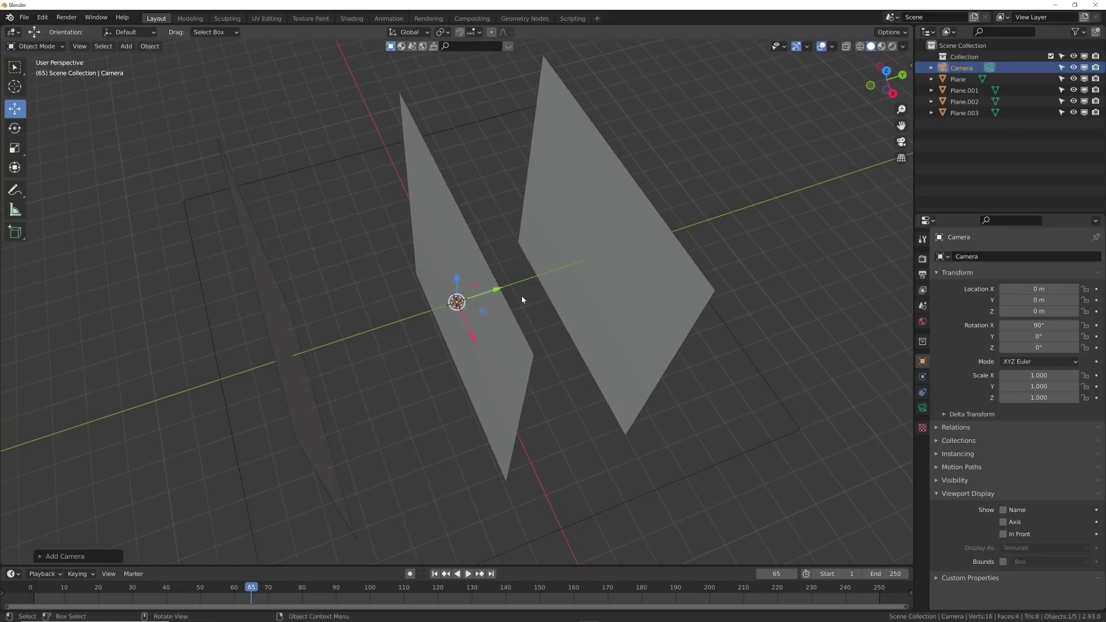
left_click(1039, 300)
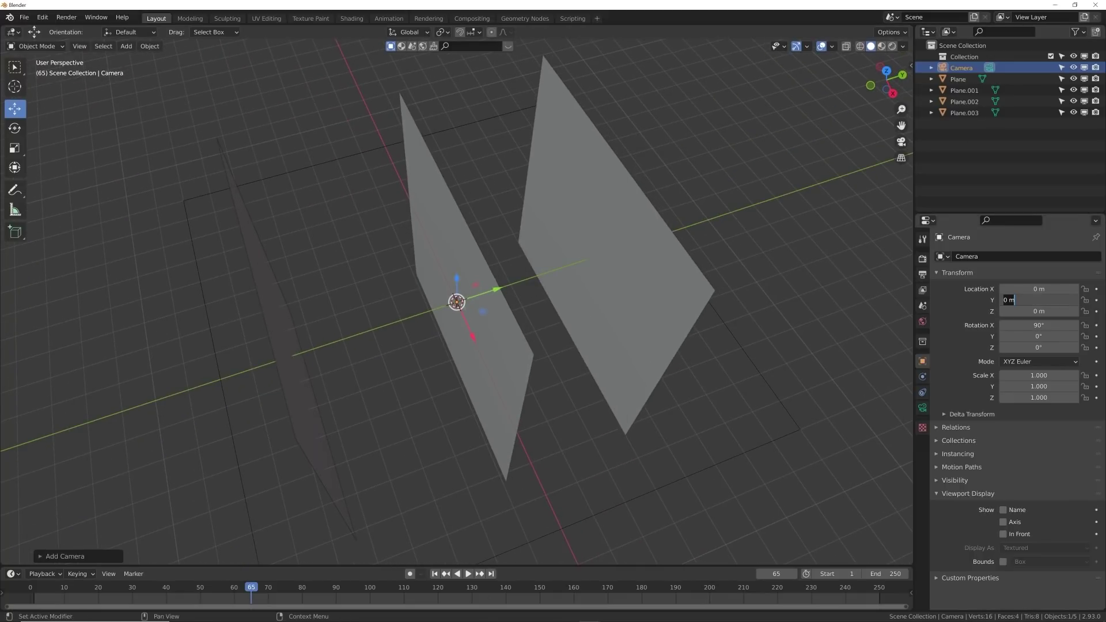
key("Return")
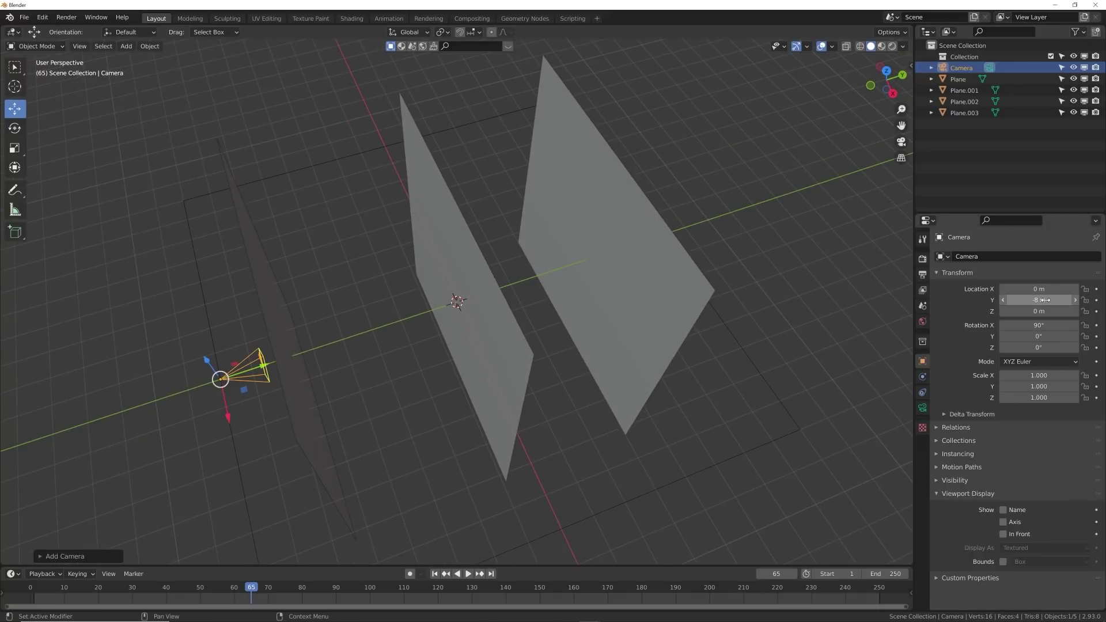
middle_click_drag(514, 345, 537, 288)
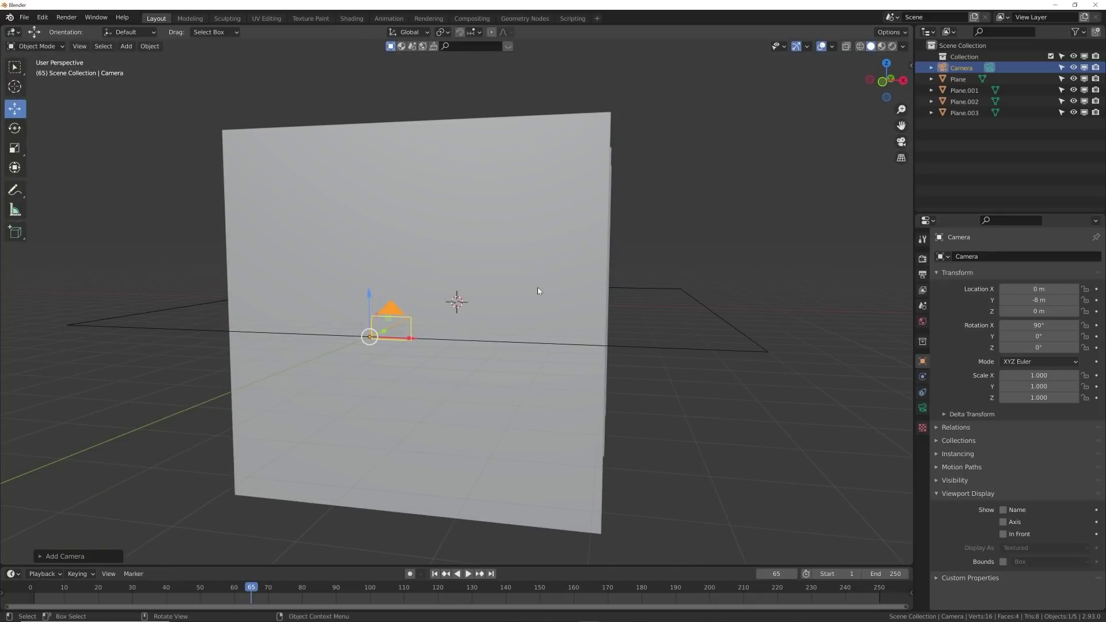
View the rendered scene through the camera, cancelling a local-Z camera move after checking from outside.
key("KP_0")
left_click(899, 48)
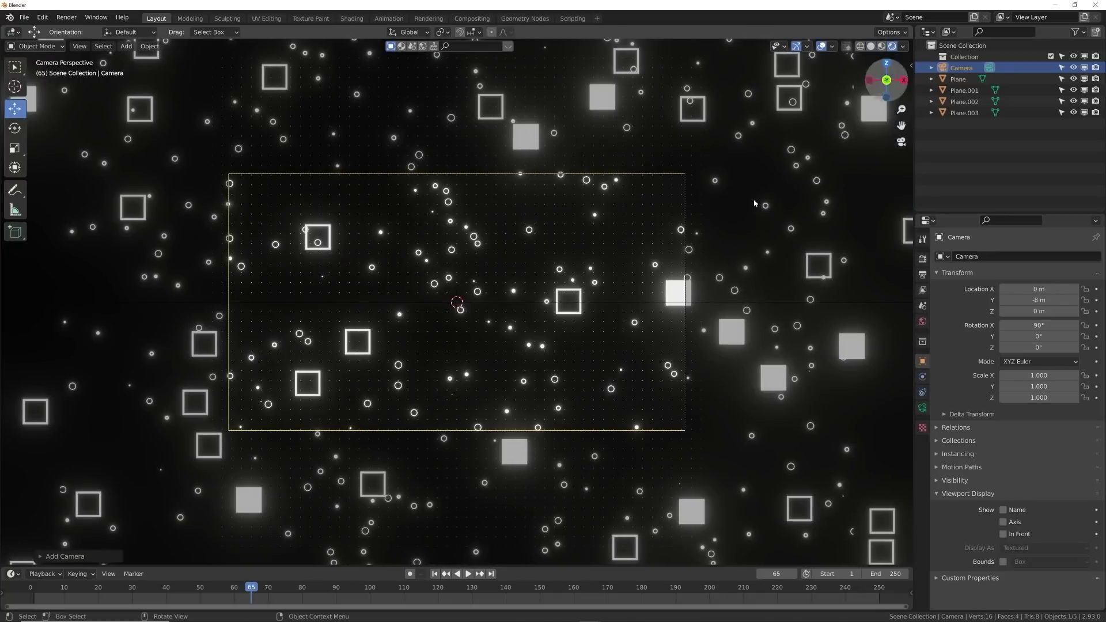
key("g")
key("z")
key("z")
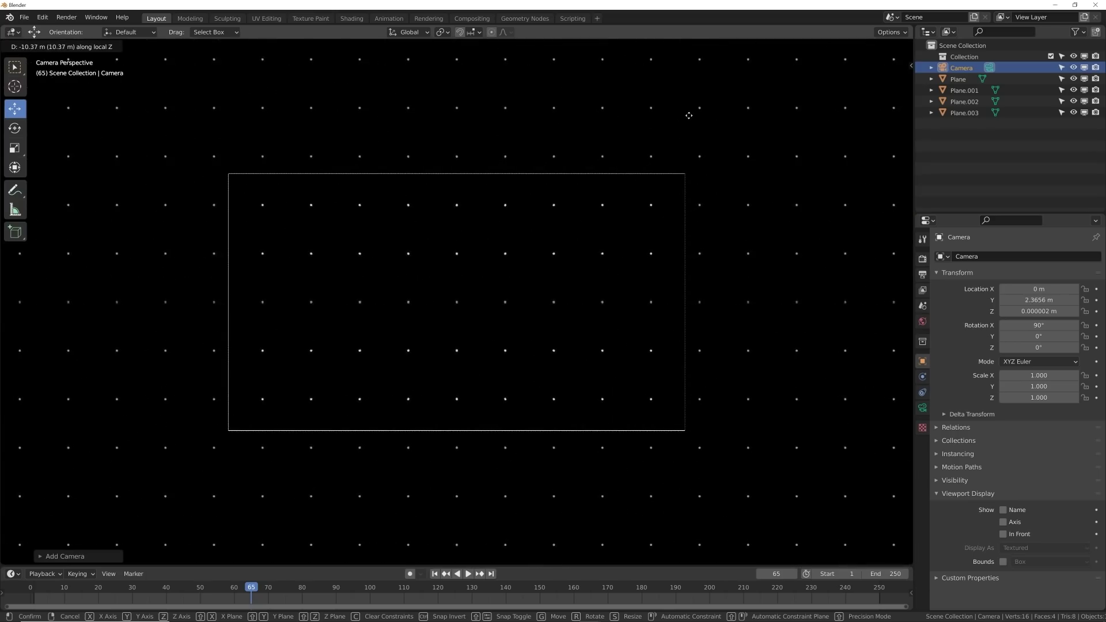
right_click(689, 115)
middle_click_drag(628, 253, 574, 303)
scroll(574, 303, "down", 5)
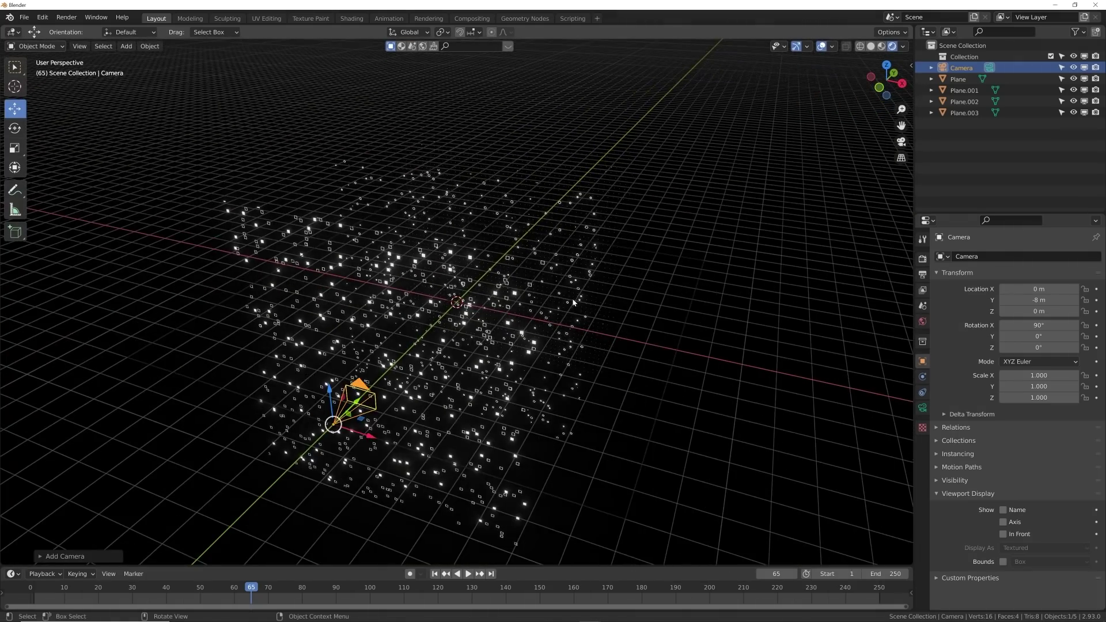
key("KP_0")
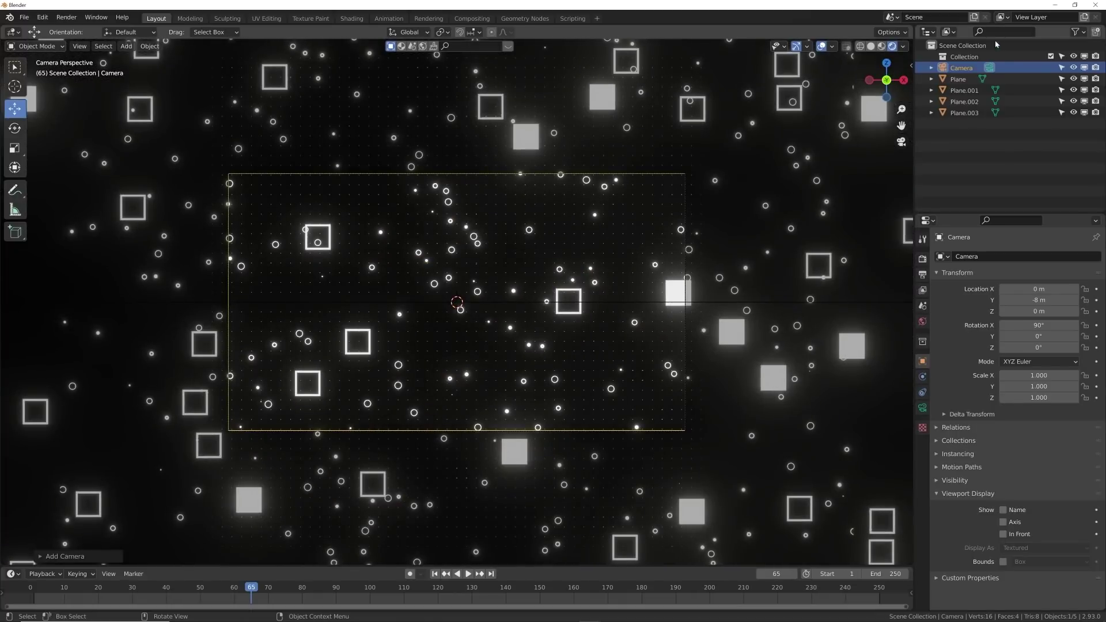
Lower the camera's Focal Length from 50 mm to 21.9 mm.
left_click(923, 408)
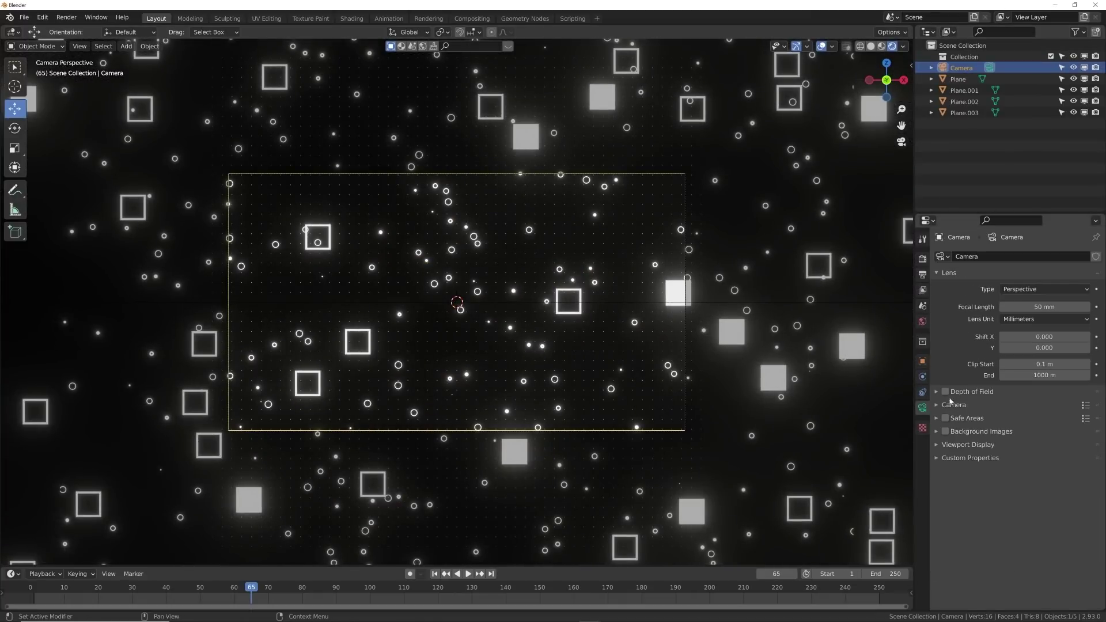
left_click_drag(1044, 307, 971, 307)
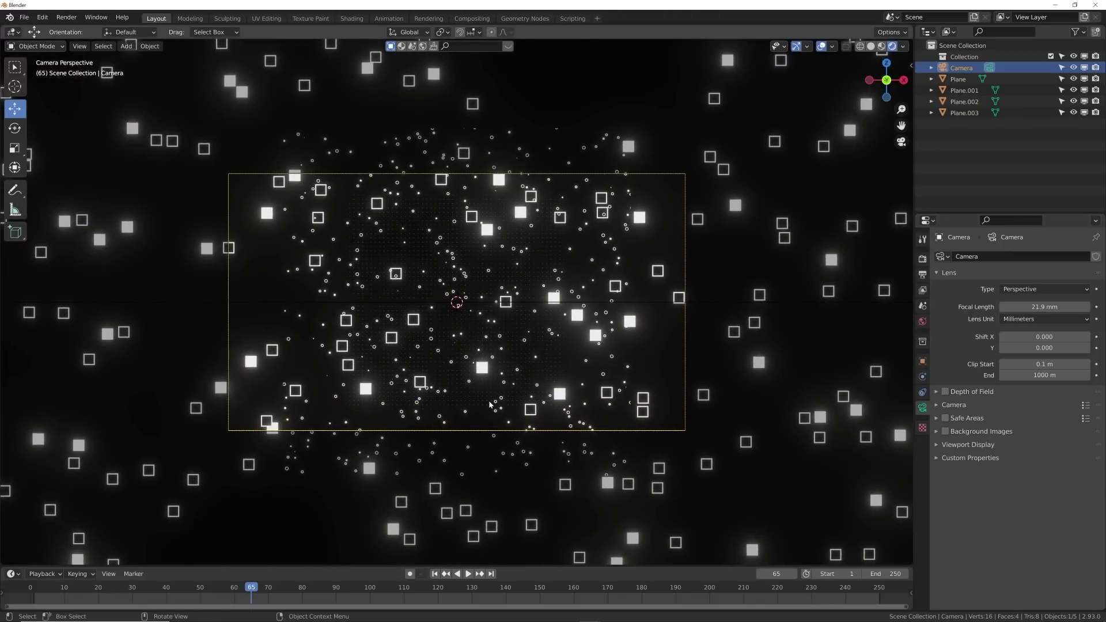
key("g")
key("z")
key("z")
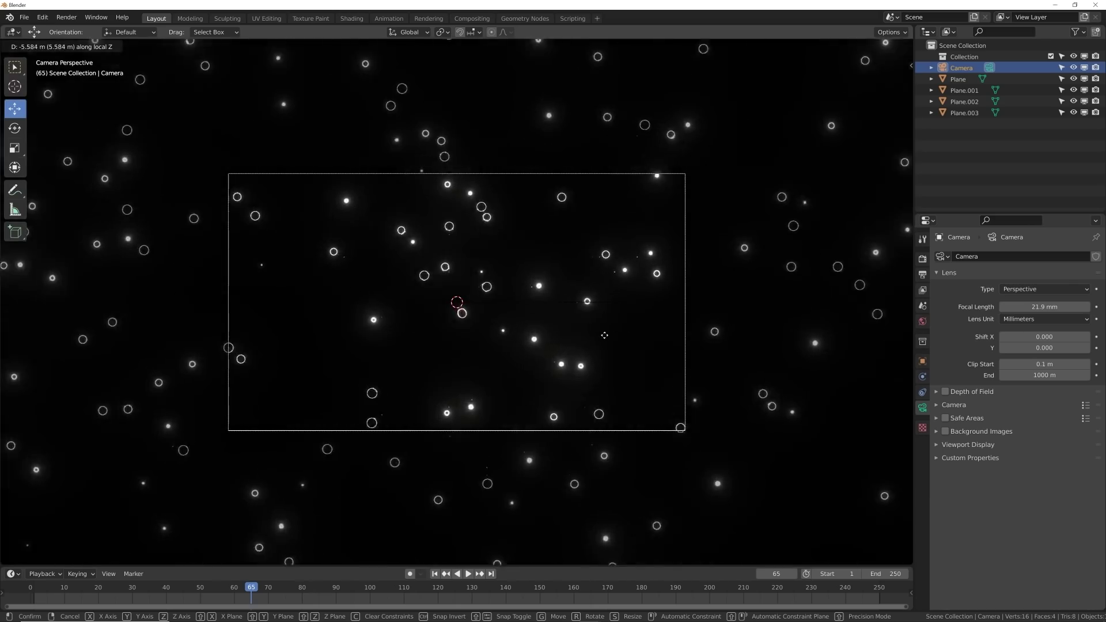
right_click(614, 312)
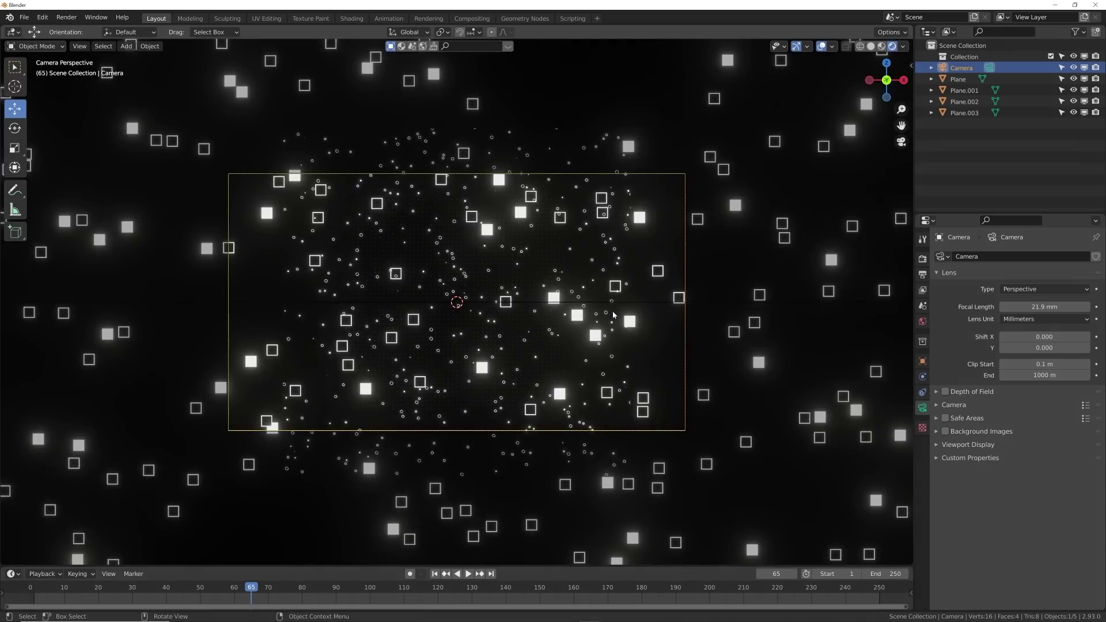
Check the wider framing from outside and through the camera, then return to Solid shading.
middle_click_drag(649, 319, 592, 351)
scroll(604, 364, "down", 5)
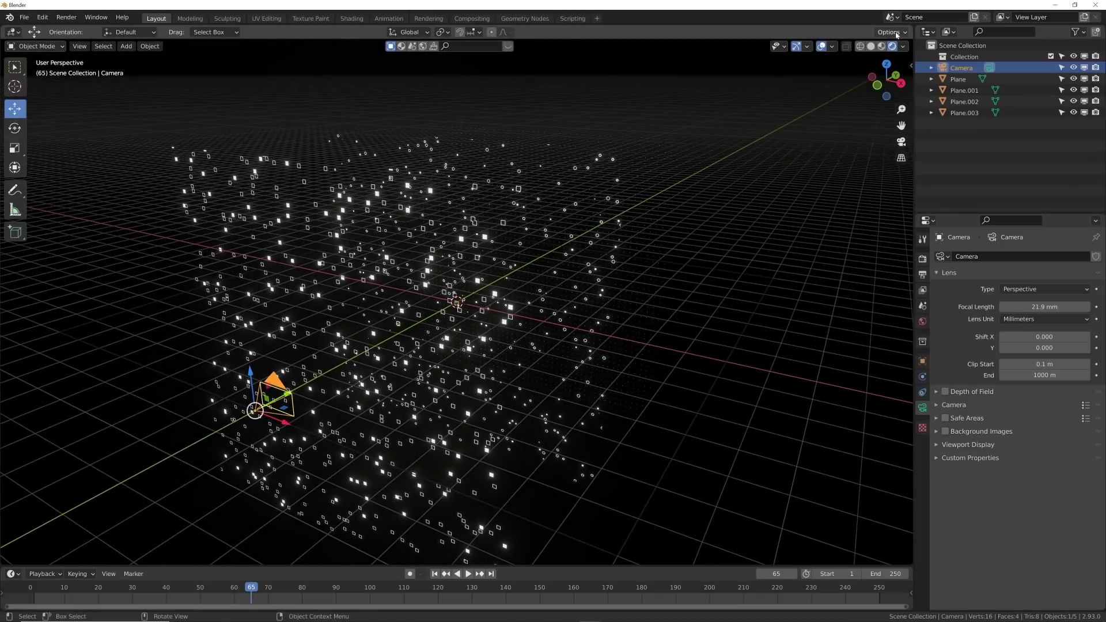
key("KP_0")
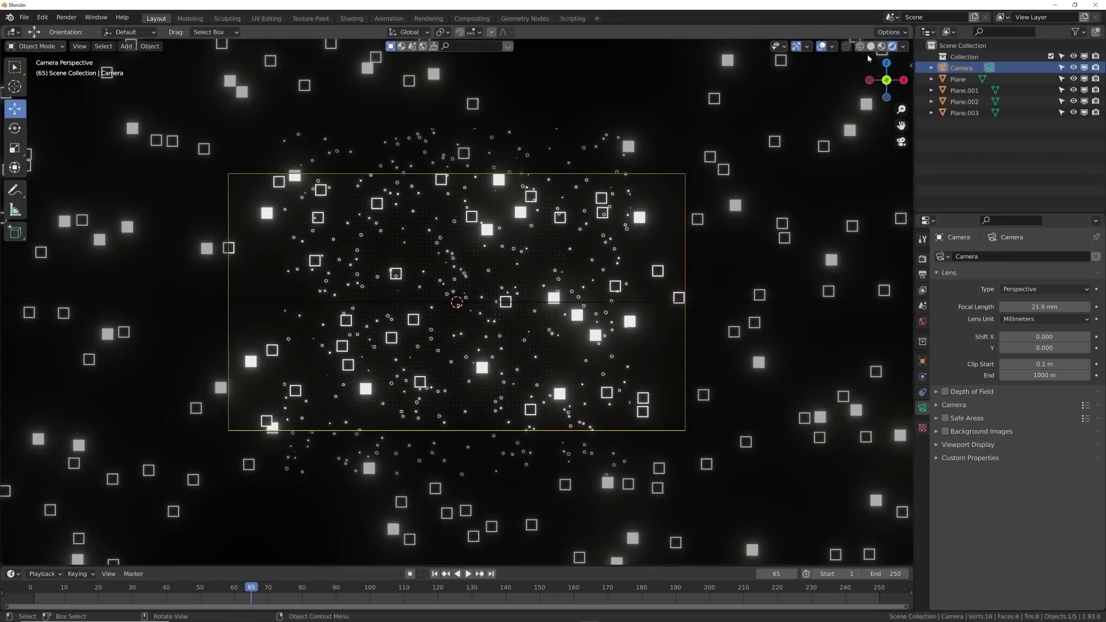
left_click(871, 46)
key("KP_0")
Add a plane, scale it by 10, and raise it above the camera.
key("shift+a")
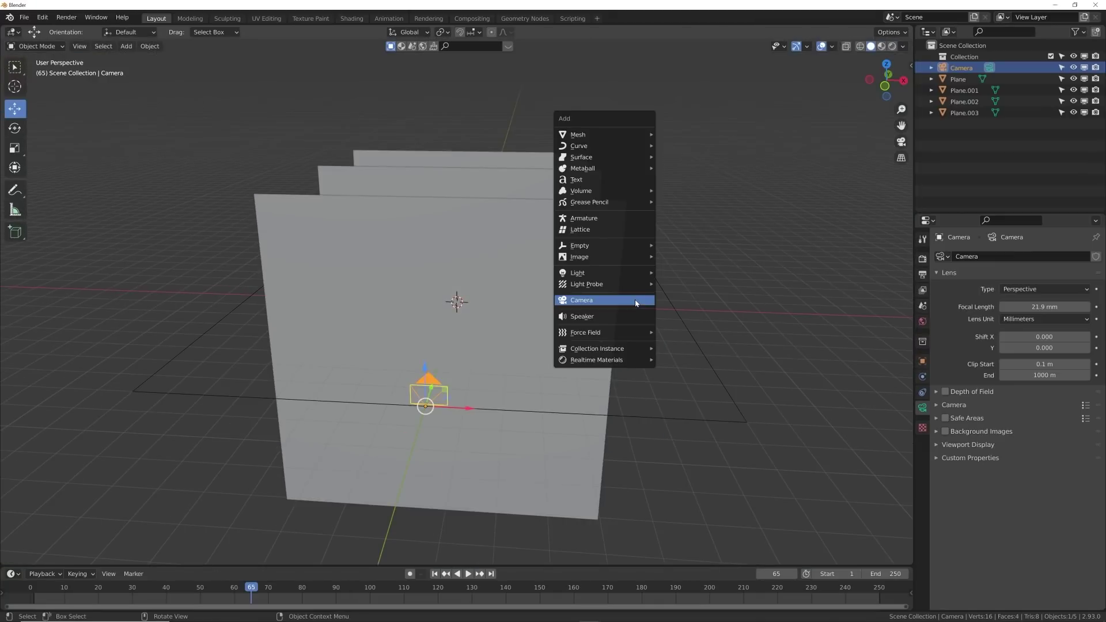
mouse_move(600, 134)
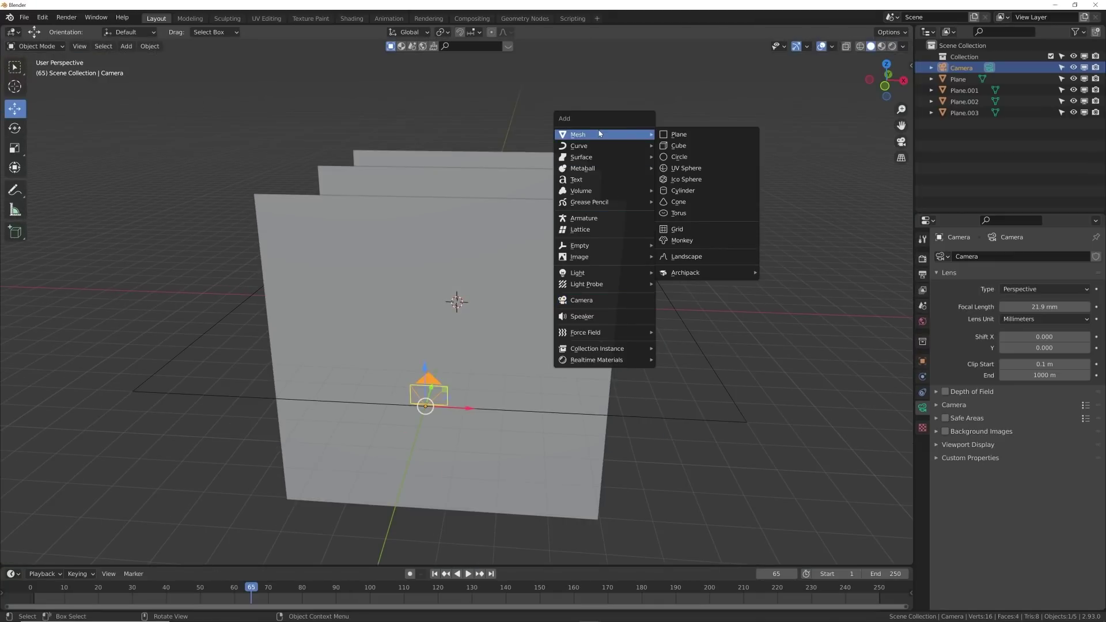
left_click(668, 137)
type("s")
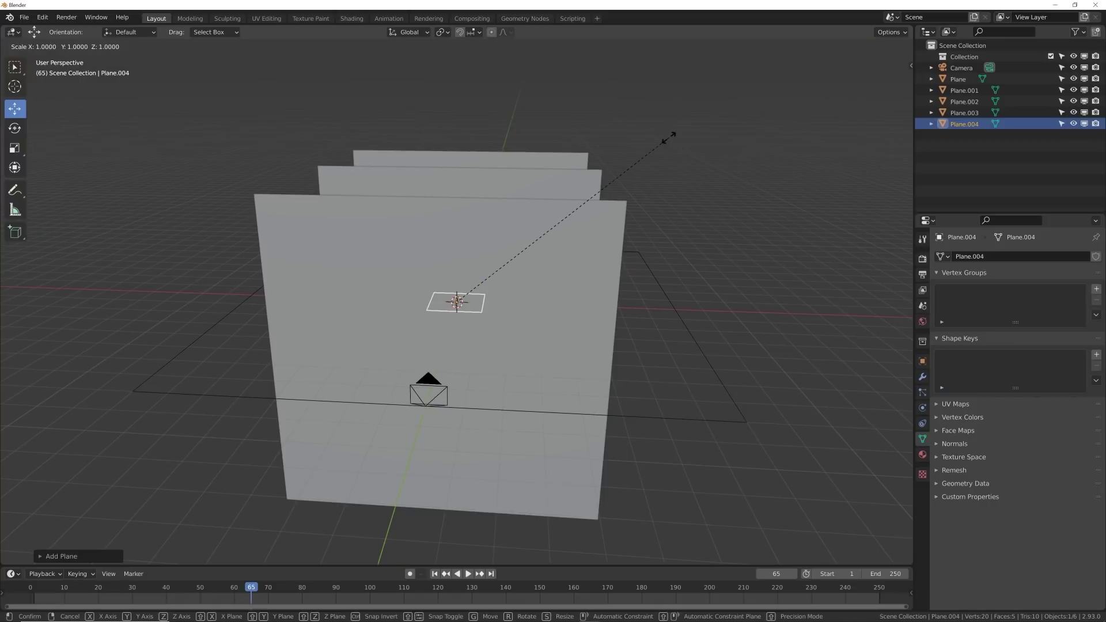
type("10")
key("Return")
left_click_drag(462, 253, 472, 213)
Subdivide the plane in Edit Mode, trying 30 and then 20 cuts.
key("Tab")
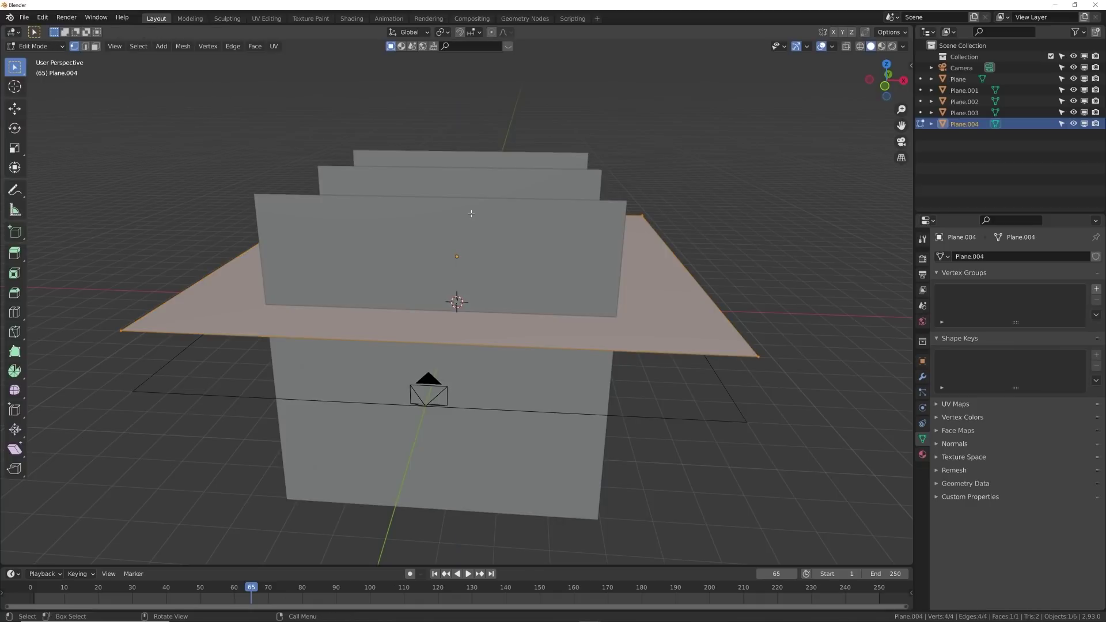
right_click(472, 214)
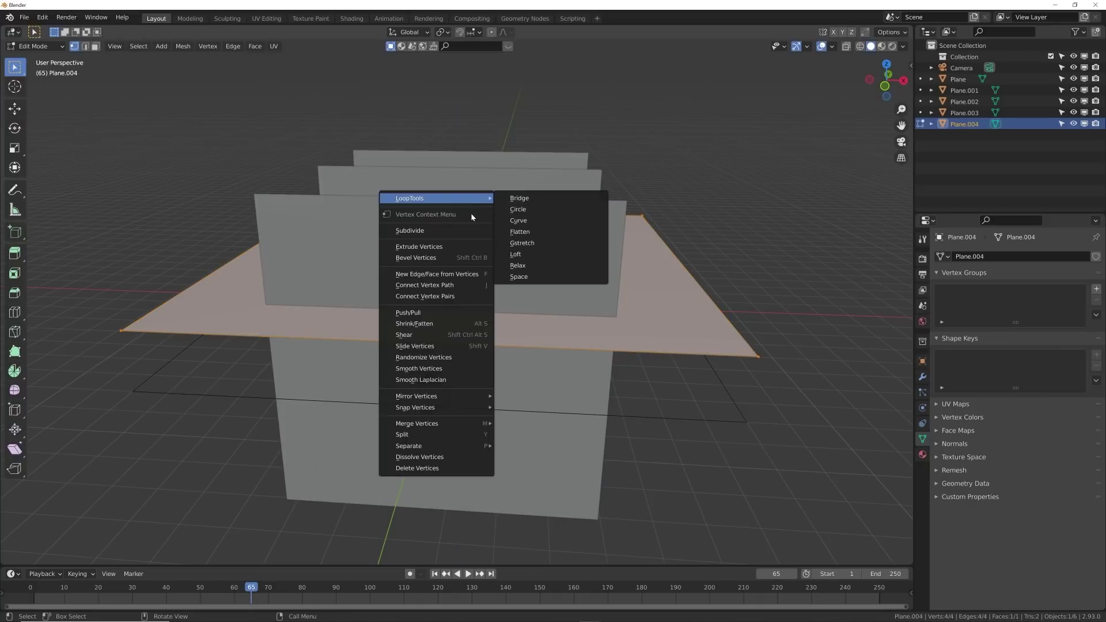
left_click(464, 230)
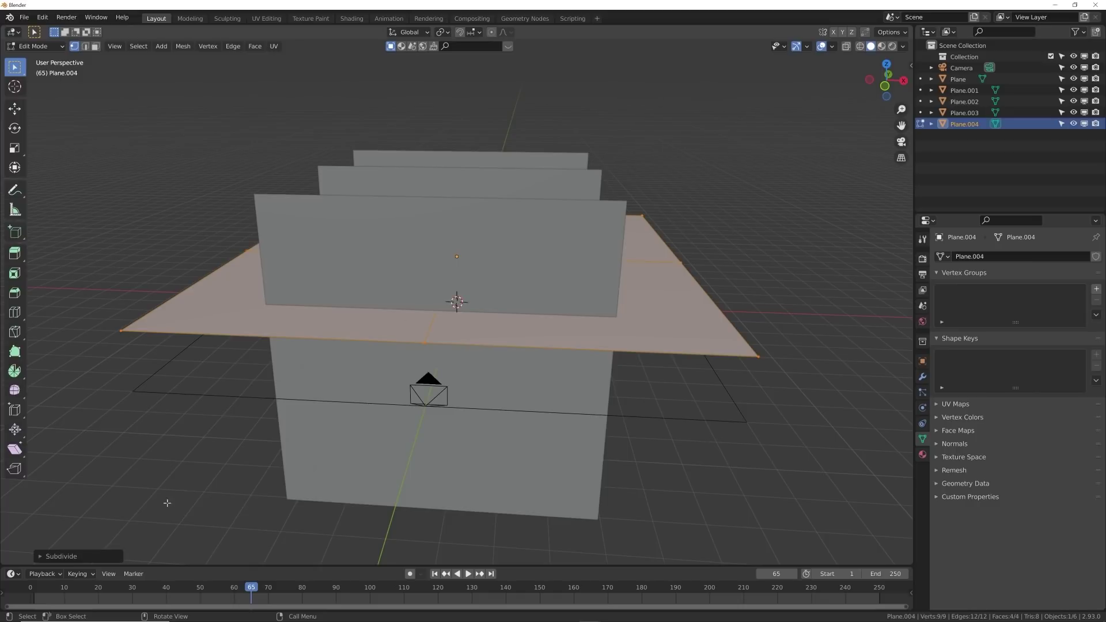
left_click(60, 557)
left_click(106, 481)
type("30")
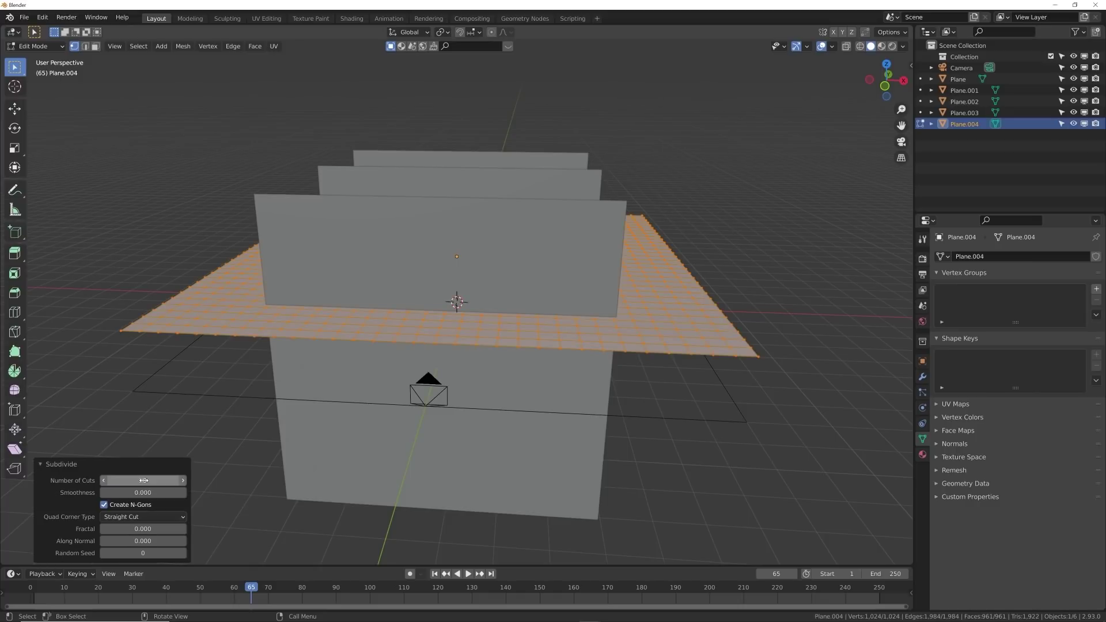
key("Return")
left_click(150, 486)
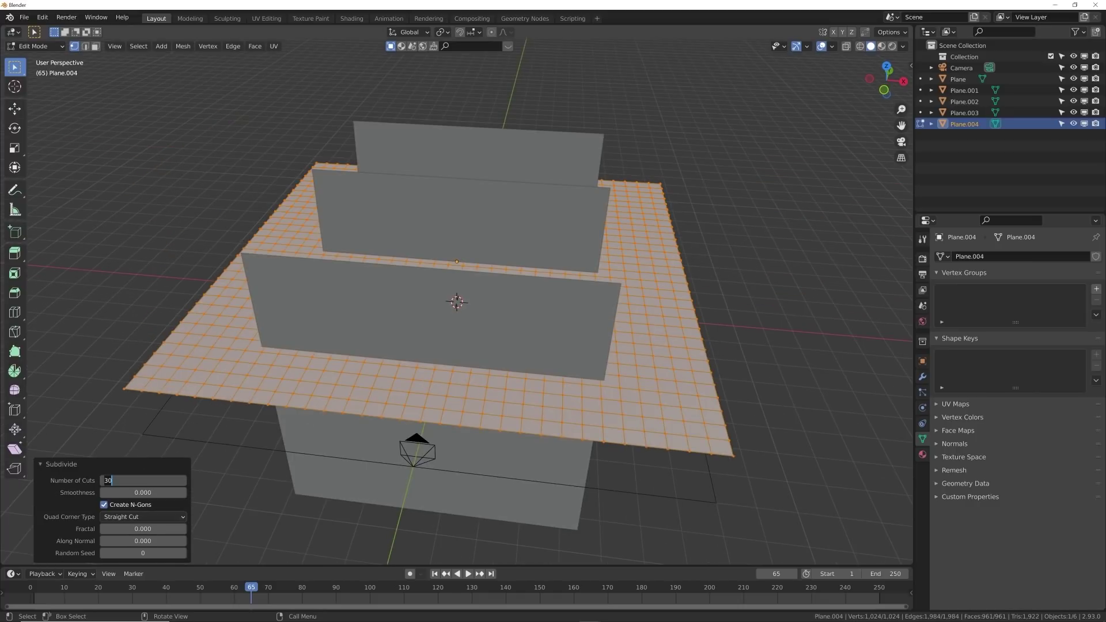
type("20")
key("Return")
Check the grid through the camera, settle on 15 cuts, and leave Edit Mode.
key("KP_0")
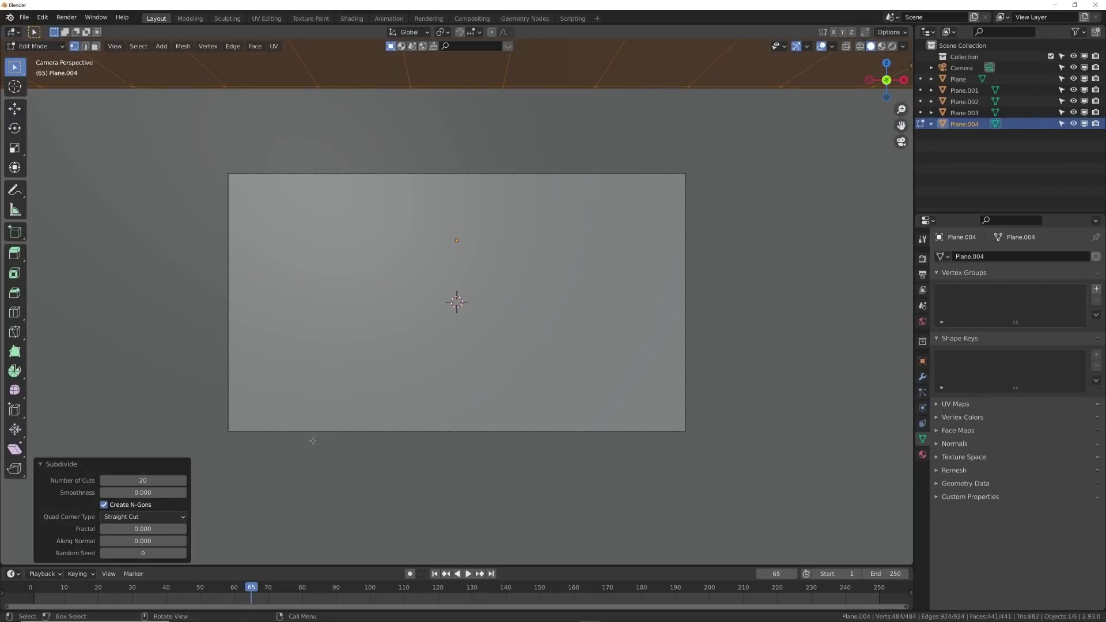
middle_click_drag(313, 440, 267, 437)
key("KP_0")
left_click(144, 479)
key("BackSpace")
key("BackSpace")
type("15")
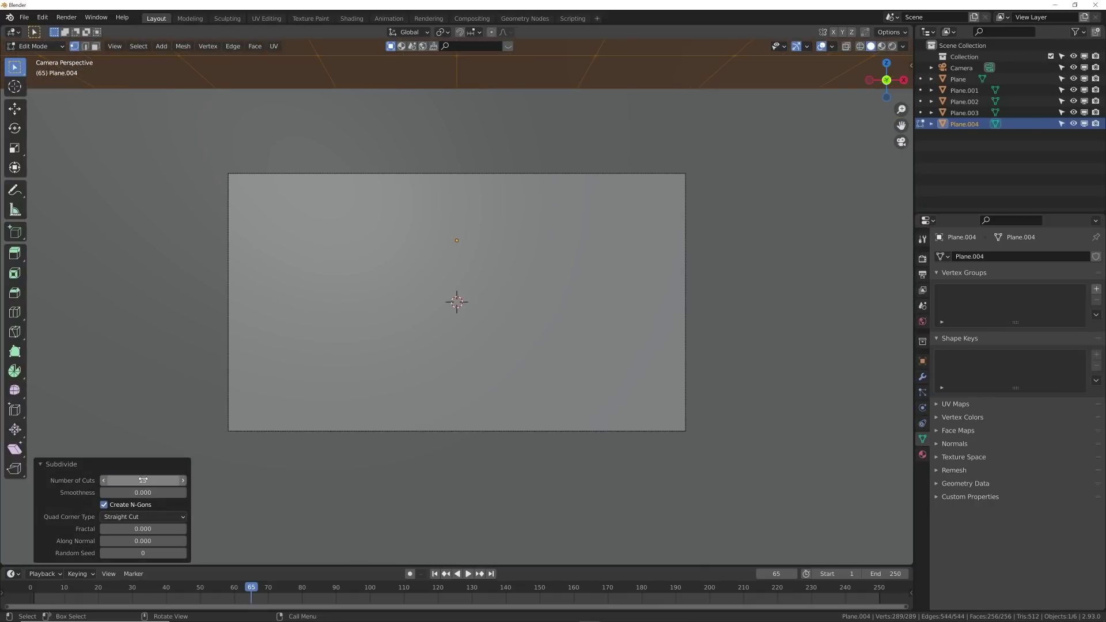
key("Return")
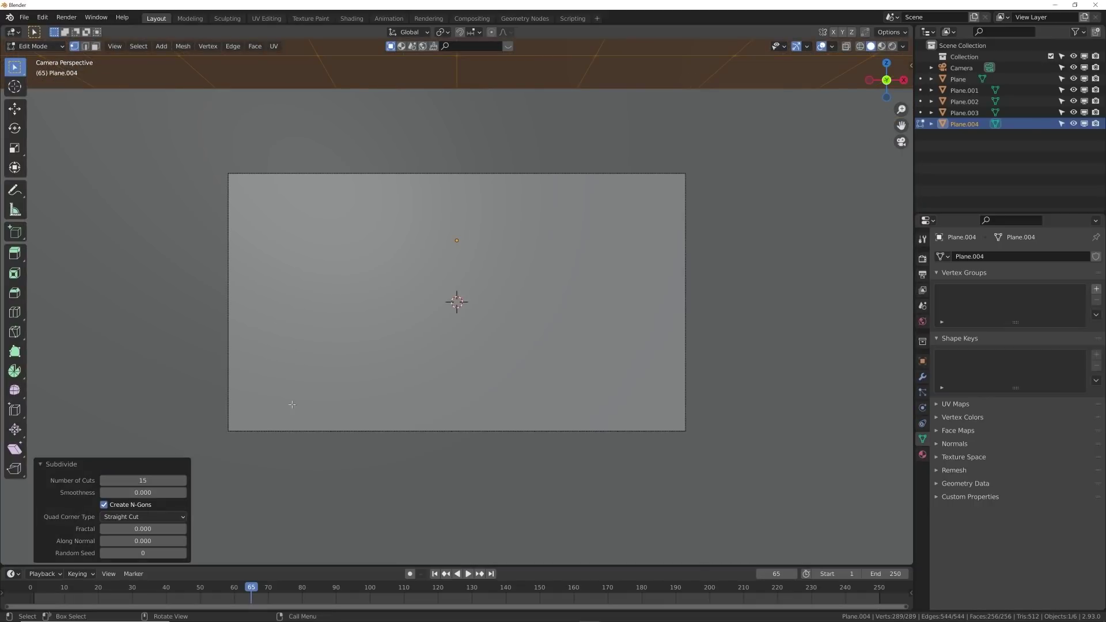
left_click(62, 466)
key("Tab")
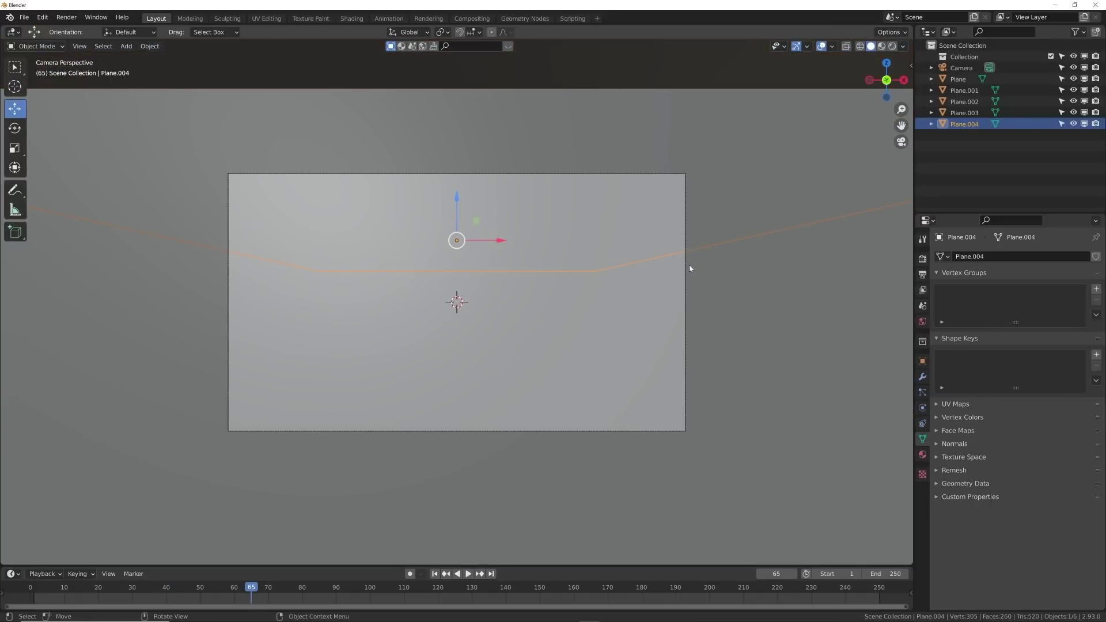
Add a Wireframe modifier of 0.0025 m thickness to Plane.004 and view it rendered through the camera.
middle_click_drag(690, 268, 694, 305)
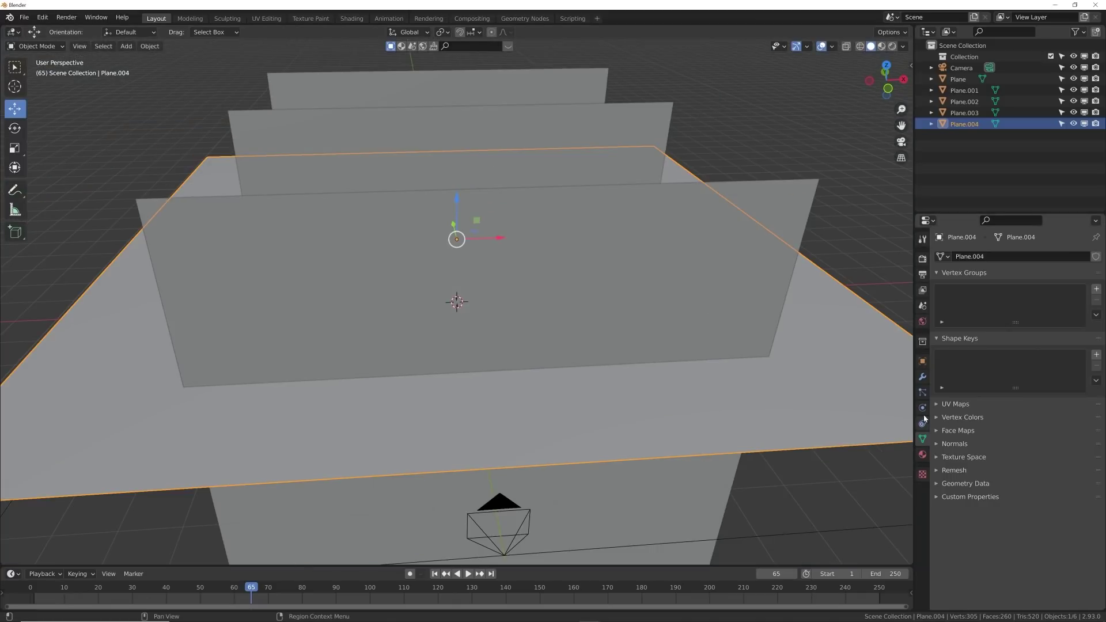
left_click(923, 377)
left_click(1000, 256)
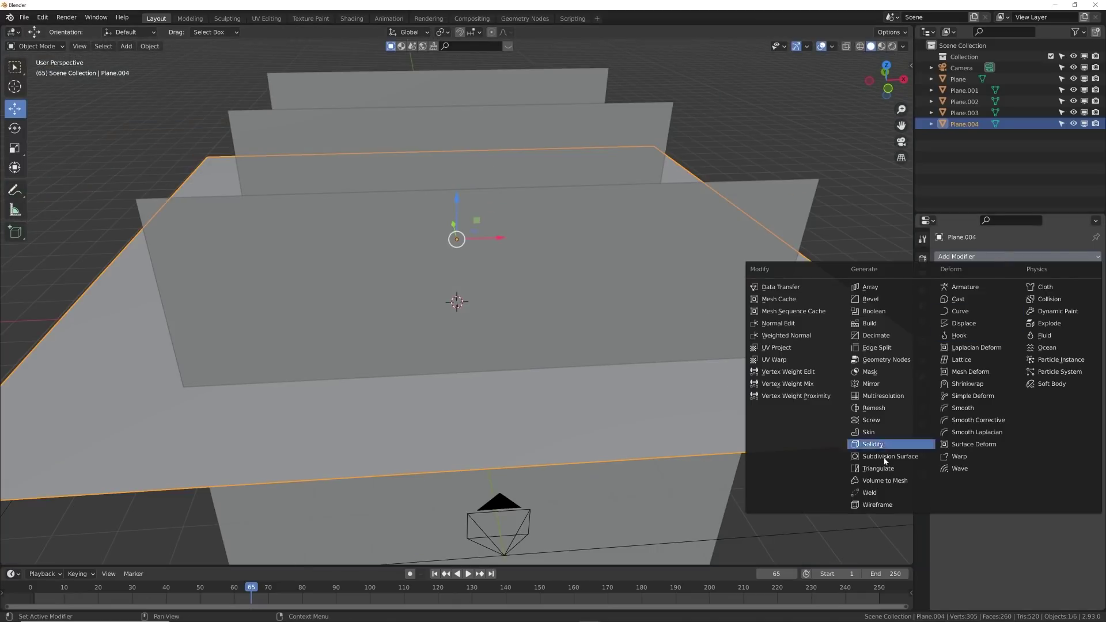
left_click(880, 507)
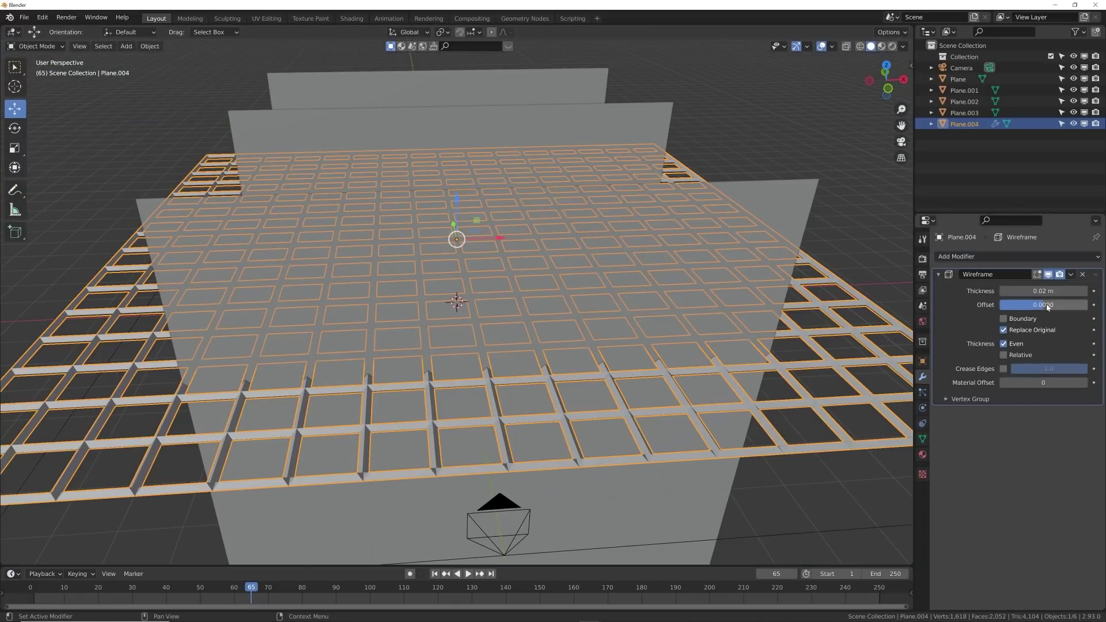
left_click_drag(1044, 291, 954, 291)
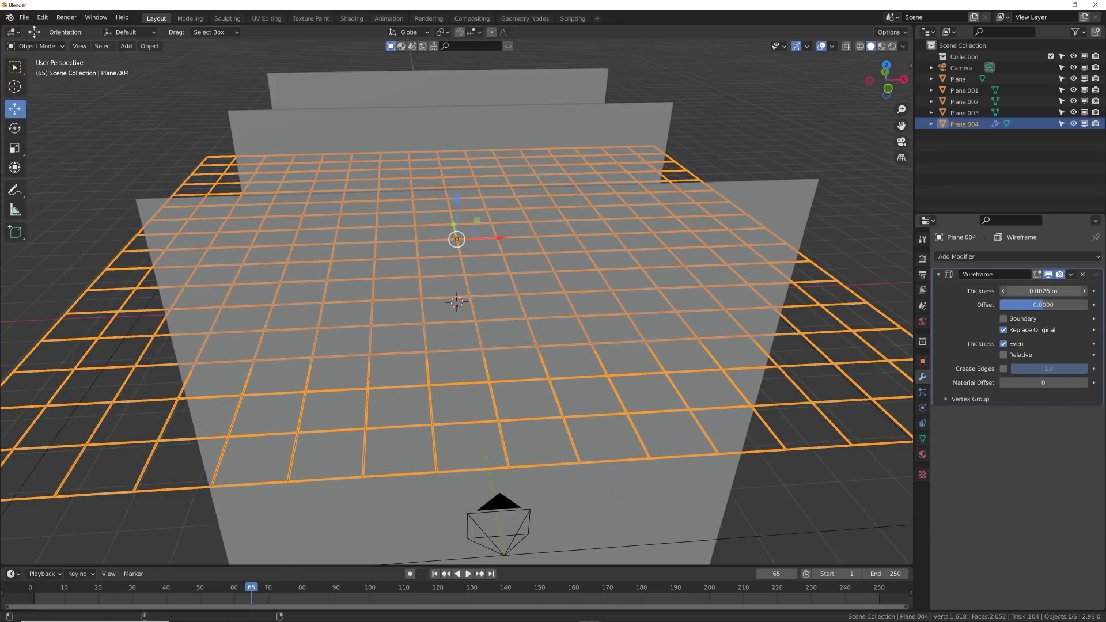
left_click(894, 48)
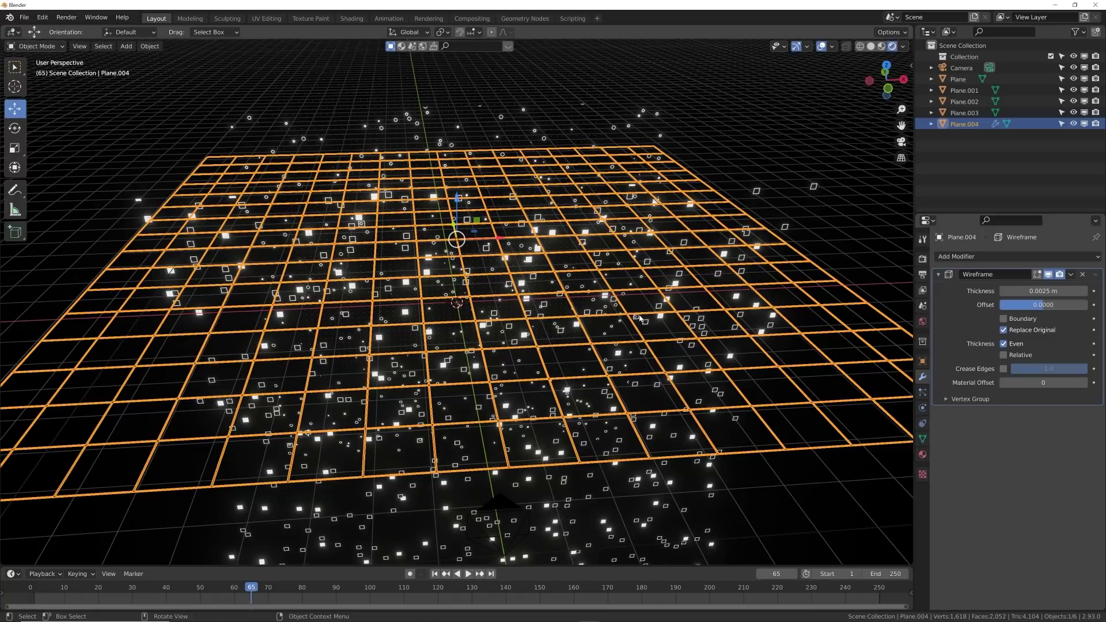
key("KP_0")
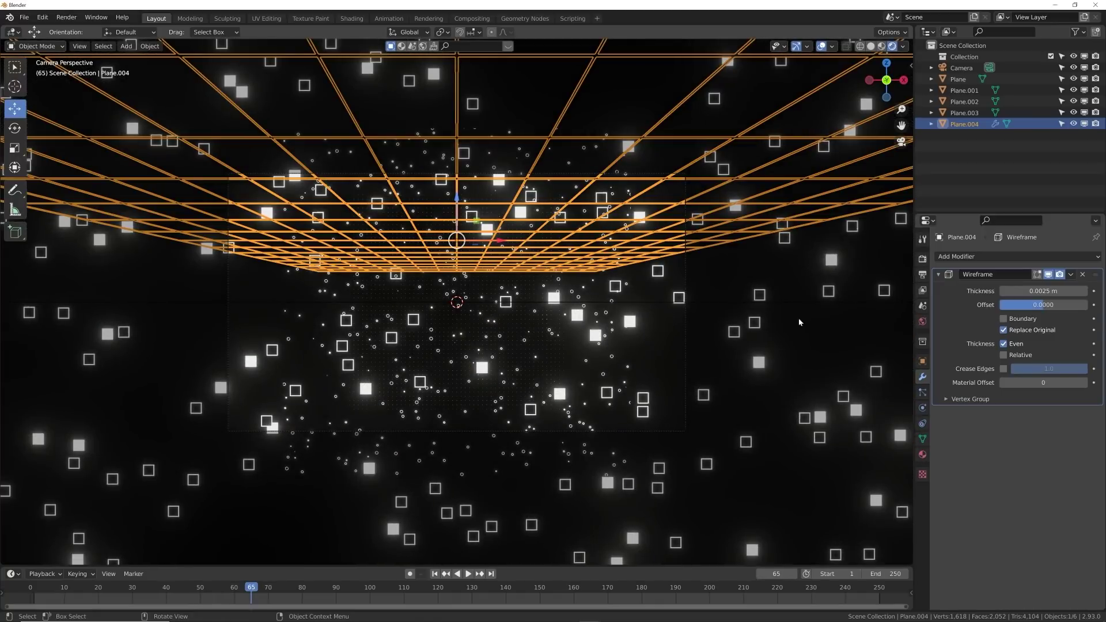
Give Plane.004 a new material with an Emission surface shader.
left_click(923, 455)
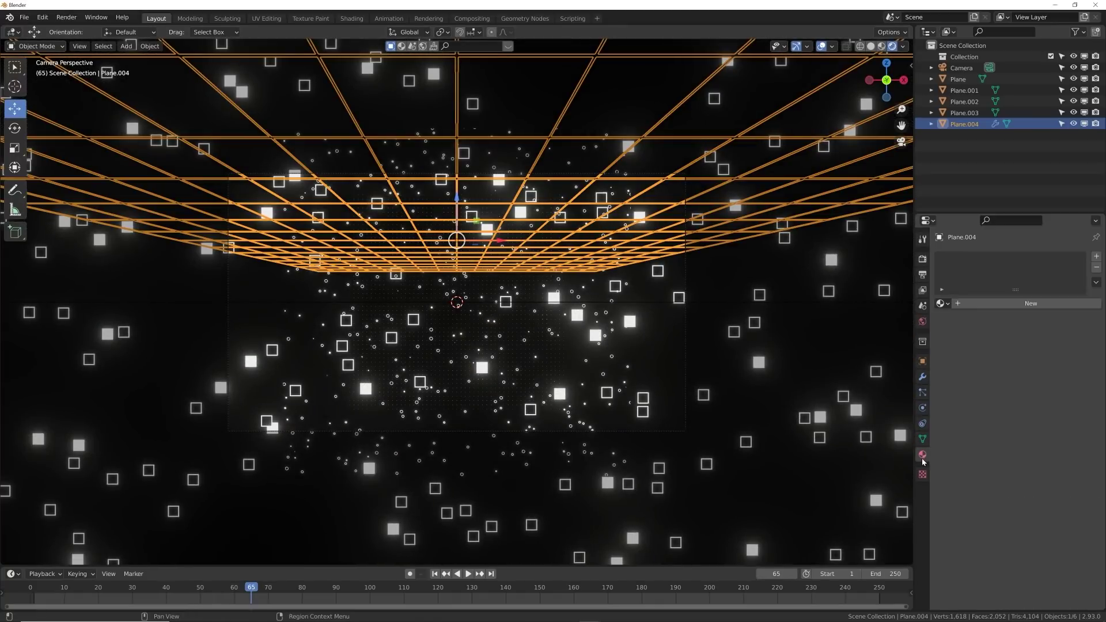
left_click(996, 302)
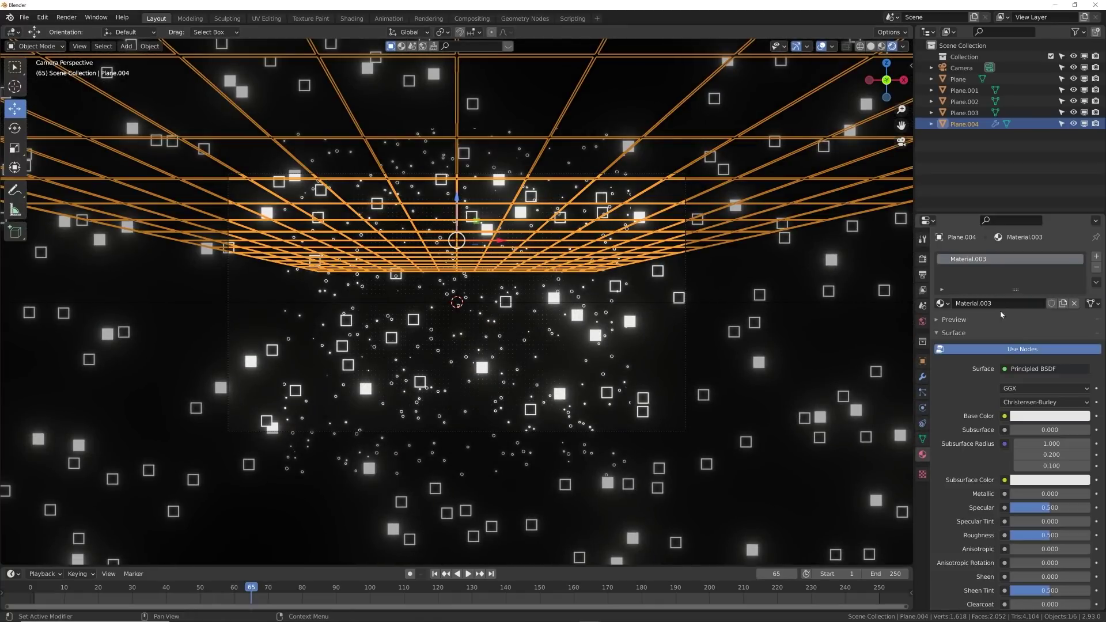
left_click(1026, 371)
left_click(880, 150)
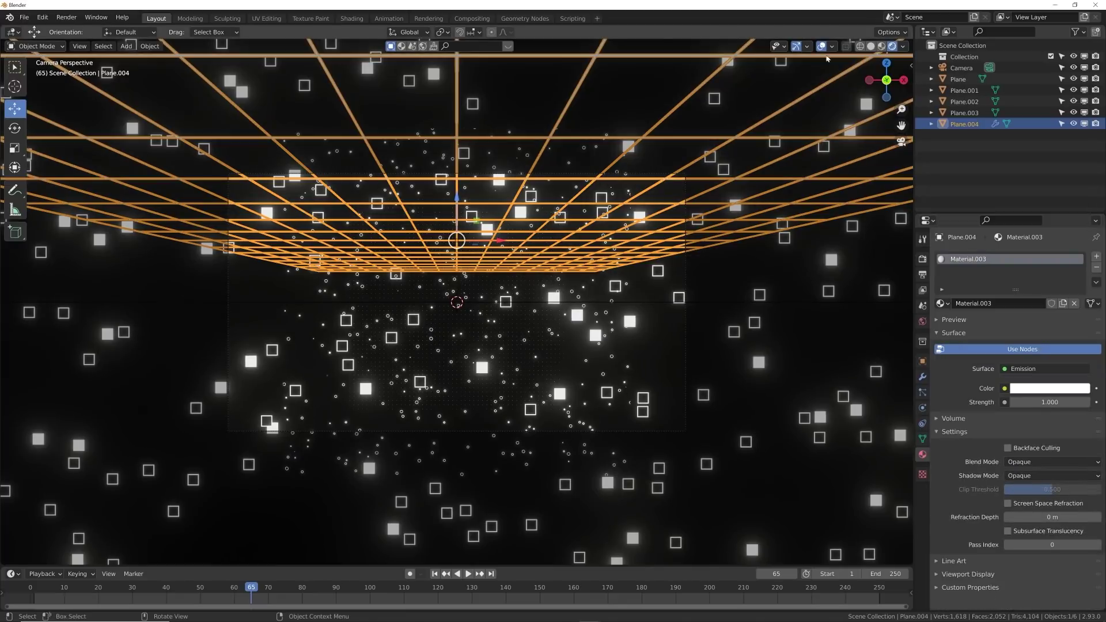
Hide overlays and gizmos, then thin the wireframe thickness to 0.0016 m.
left_click(821, 46)
left_click(796, 46)
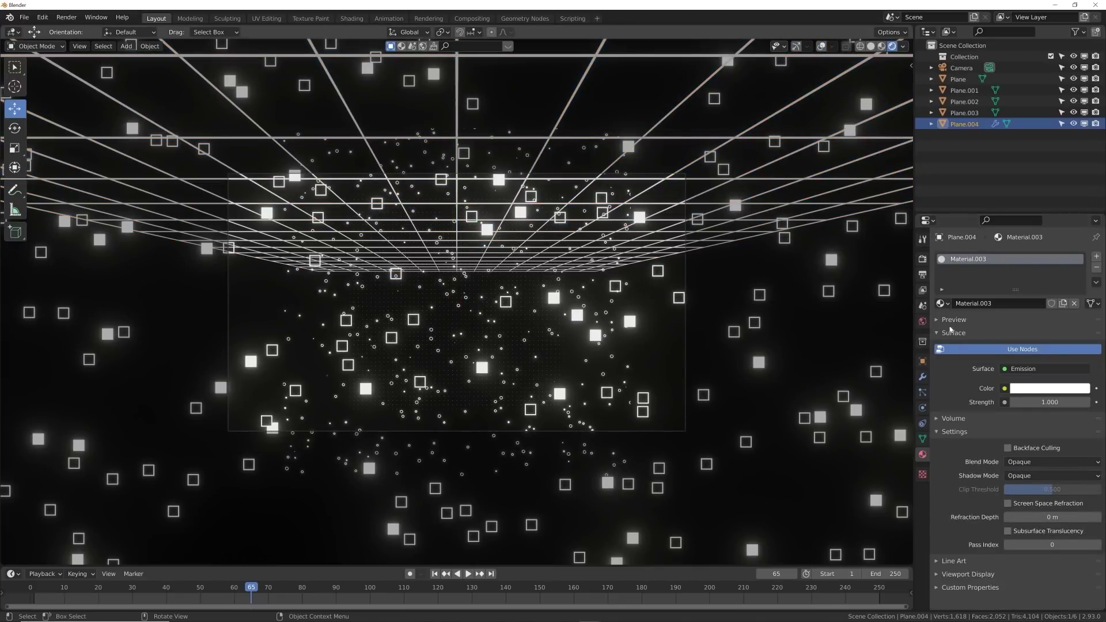
left_click(923, 377)
left_click_drag(1042, 291, 1019, 291)
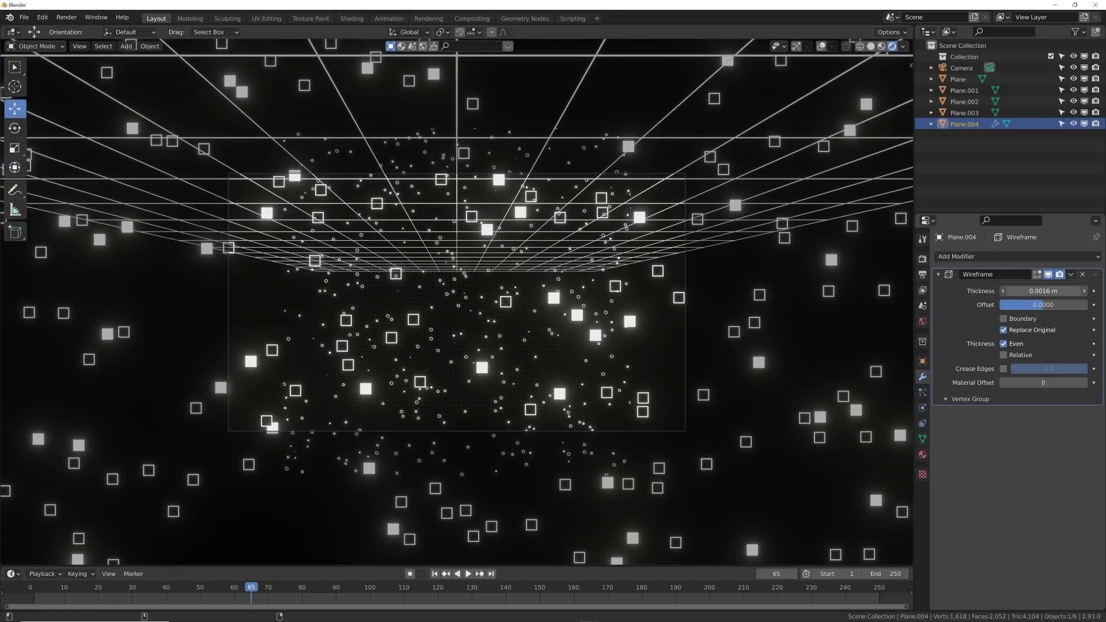
scroll(641, 308, "up", 2)
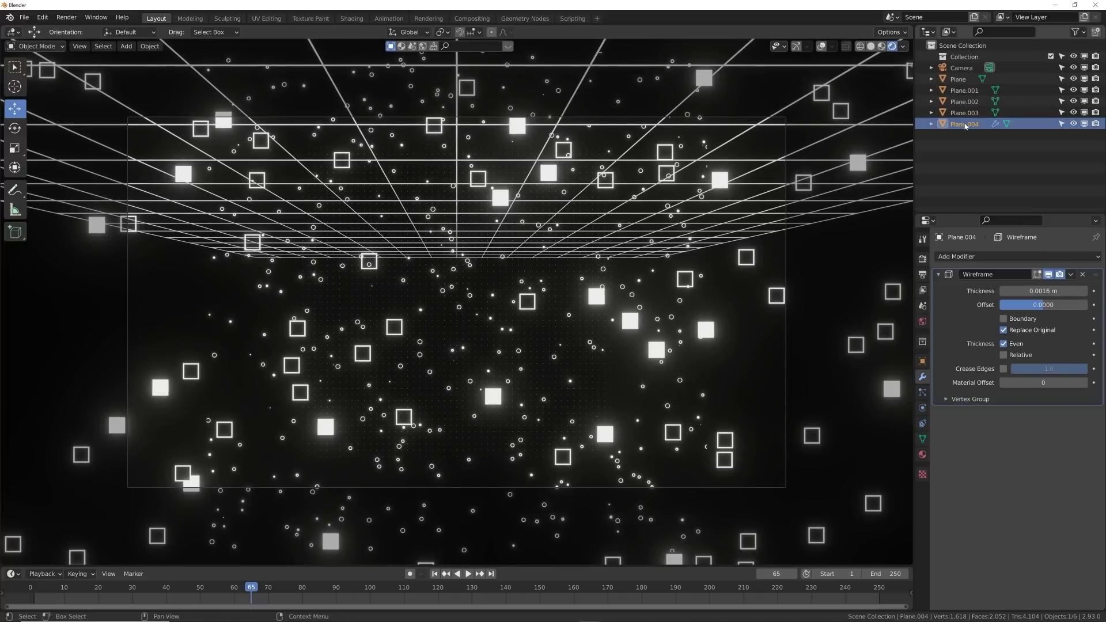
Create linked duplicate Plane.005 and lower it beneath the particles as a grid floor.
key("alt+d")
right_click(721, 267)
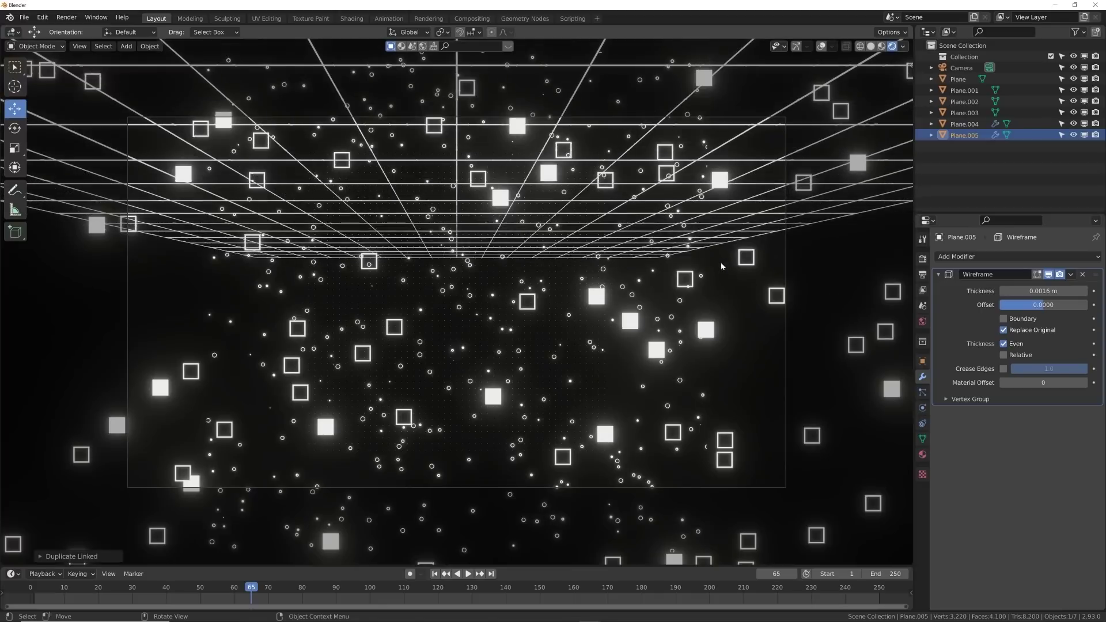
left_click(822, 47)
left_click_drag(464, 180, 441, 395)
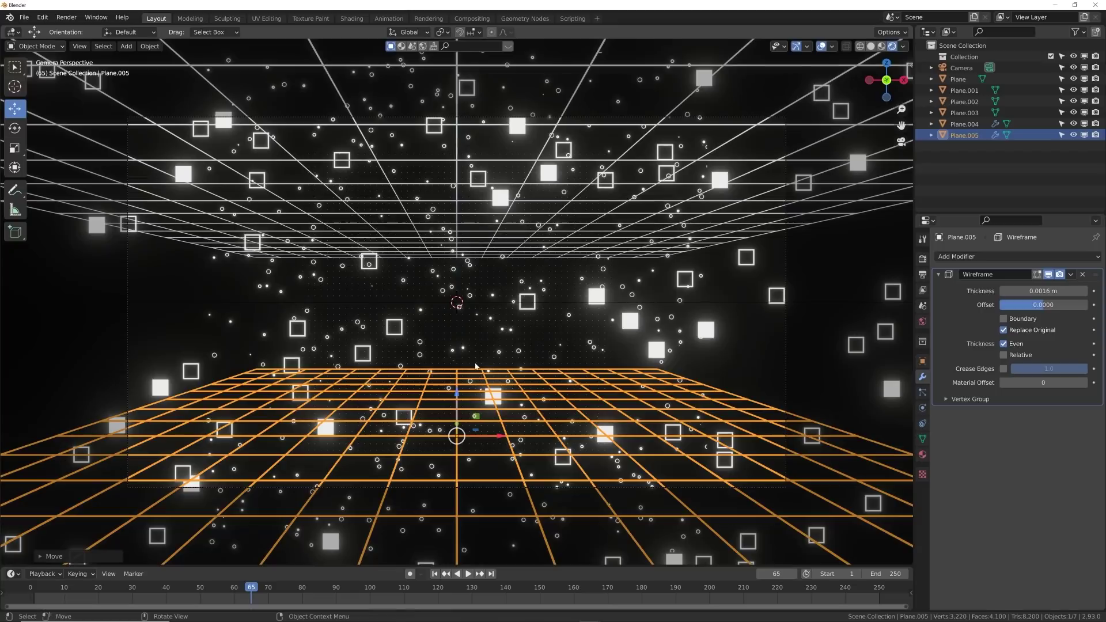
left_click(830, 46)
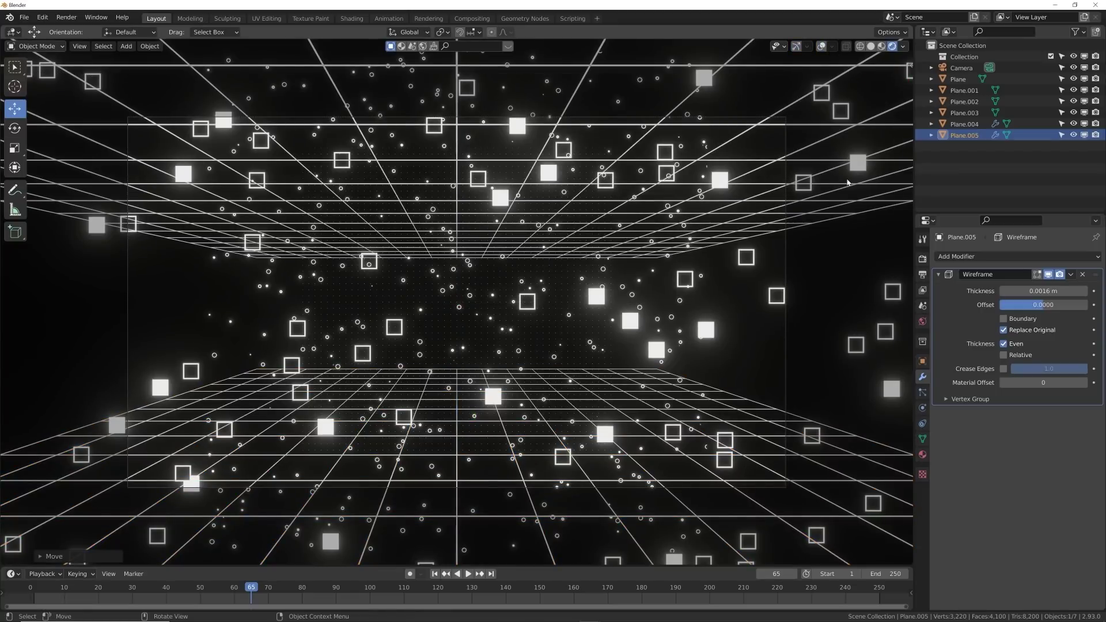
In the Shading workspace, view through the camera without overlays and frame Material.003's nodes.
left_click(354, 19)
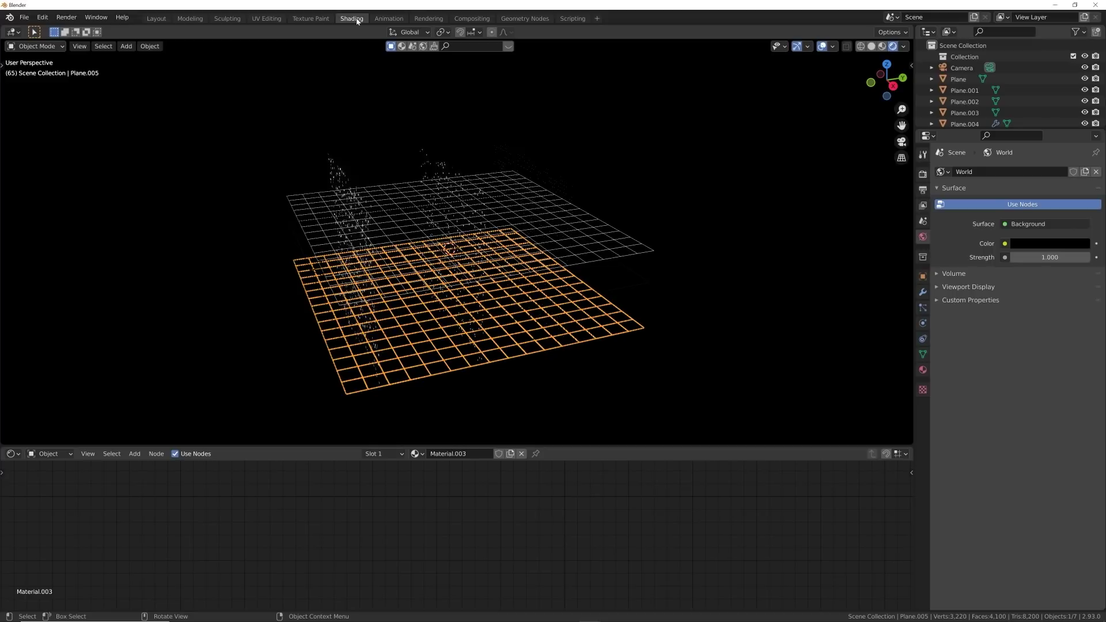
key("KP_0")
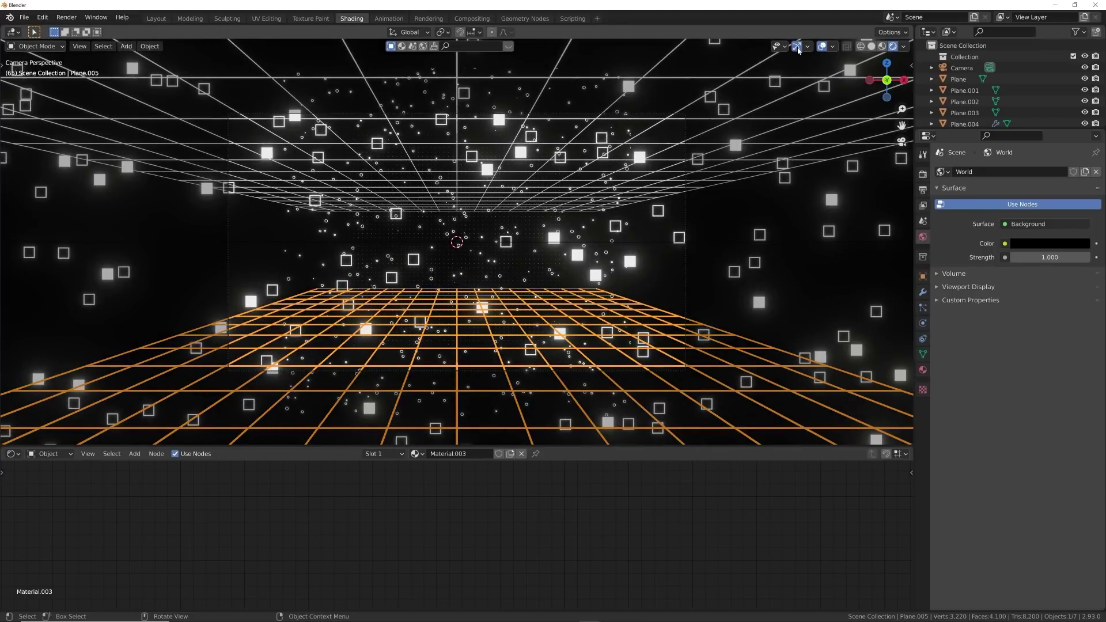
left_click(798, 47)
scroll(583, 278, "up", 4)
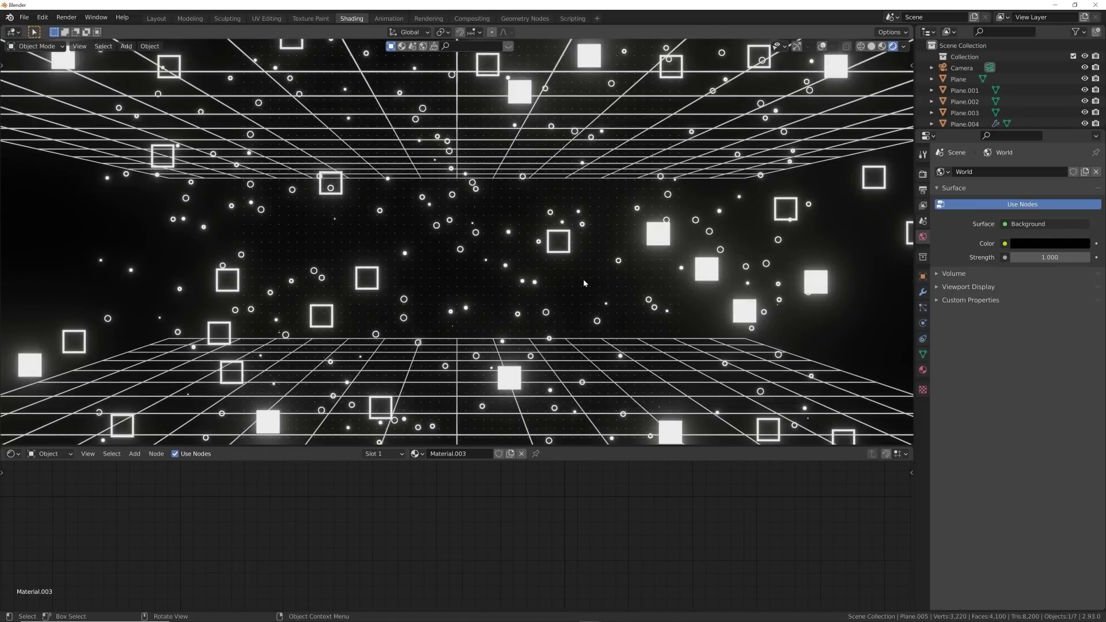
key("Home")
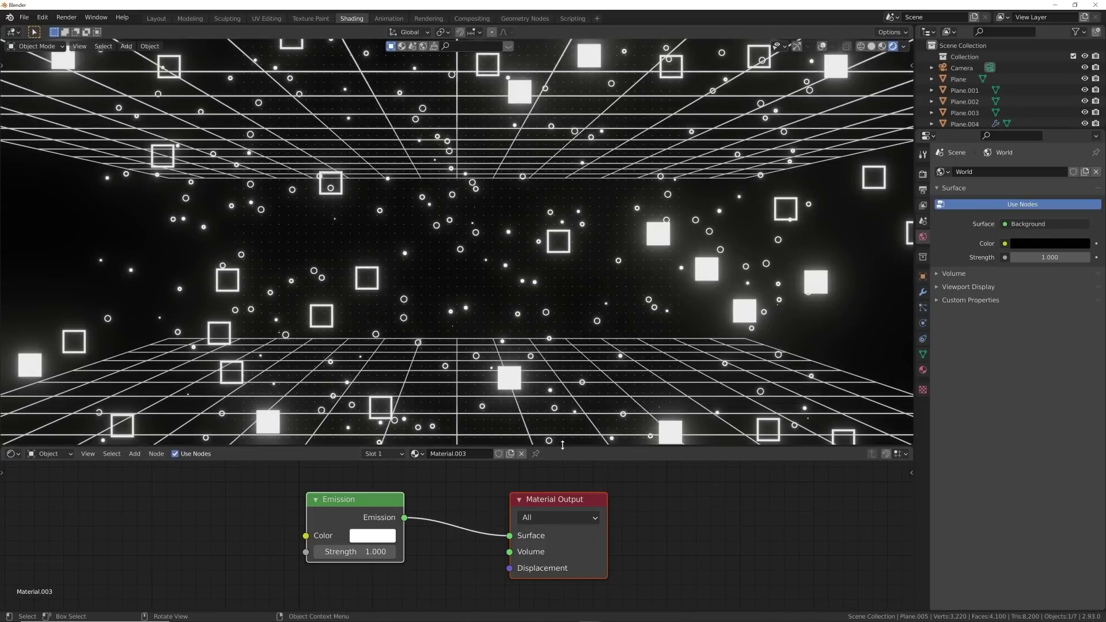
left_click_drag(563, 445, 576, 363)
middle_click_drag(443, 469, 592, 467)
Add a ColorRamp node to the left of the Emission node.
key("shift+a")
left_click(450, 425)
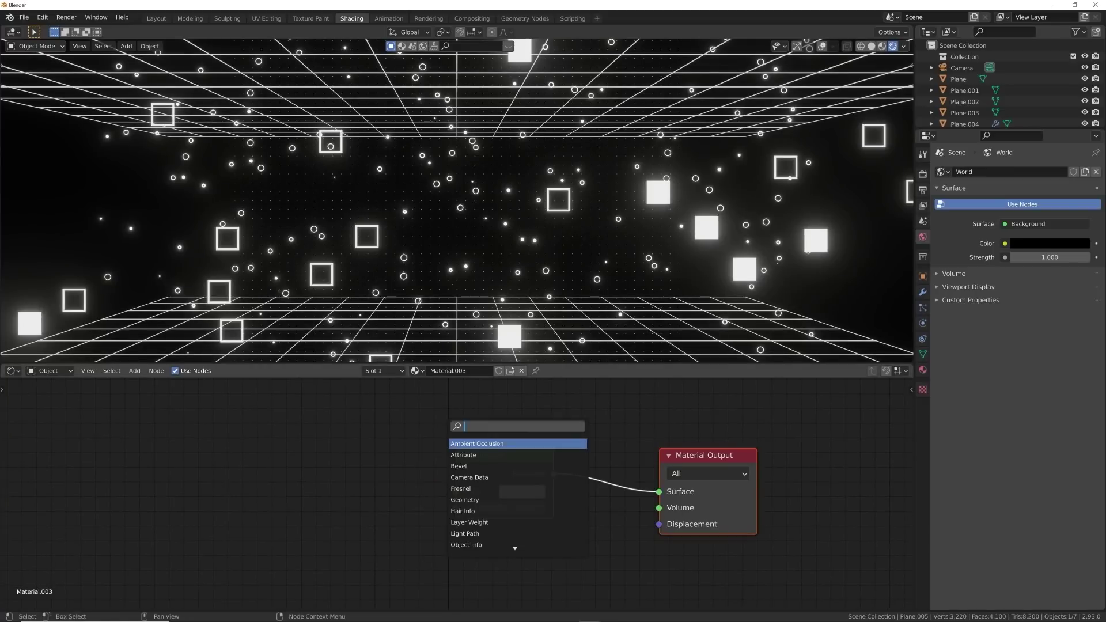
type("col")
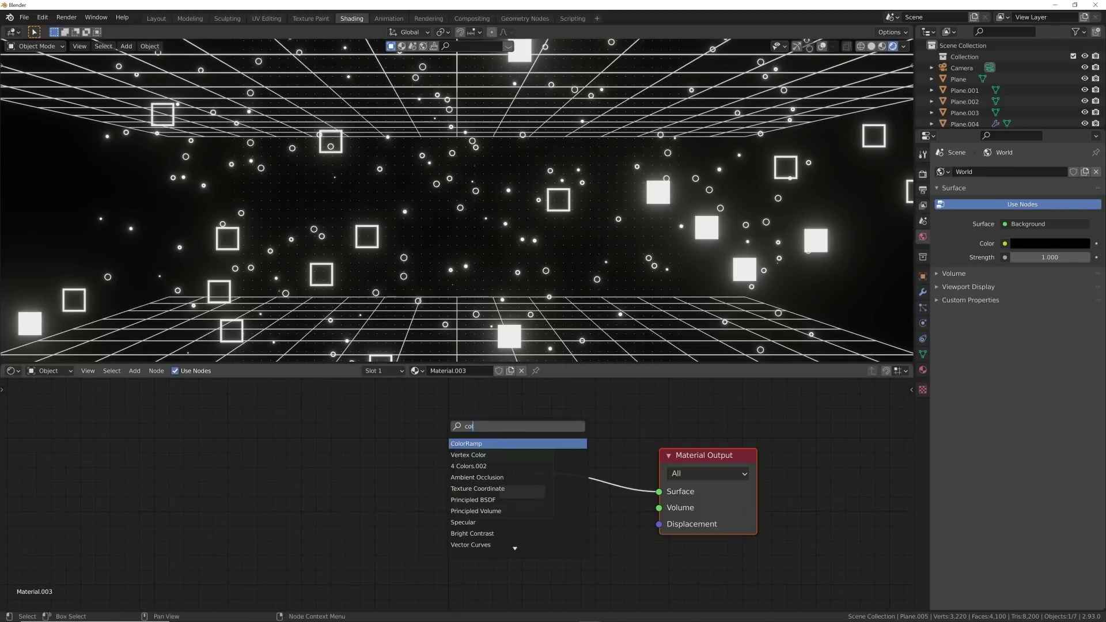
key("Return")
left_click(237, 424)
middle_click_drag(237, 424, 447, 431)
scroll(448, 431, "down", 1)
Add a Noise Texture node and connect its Fac to the ColorRamp's Fac.
key("shift+a")
left_click(418, 442)
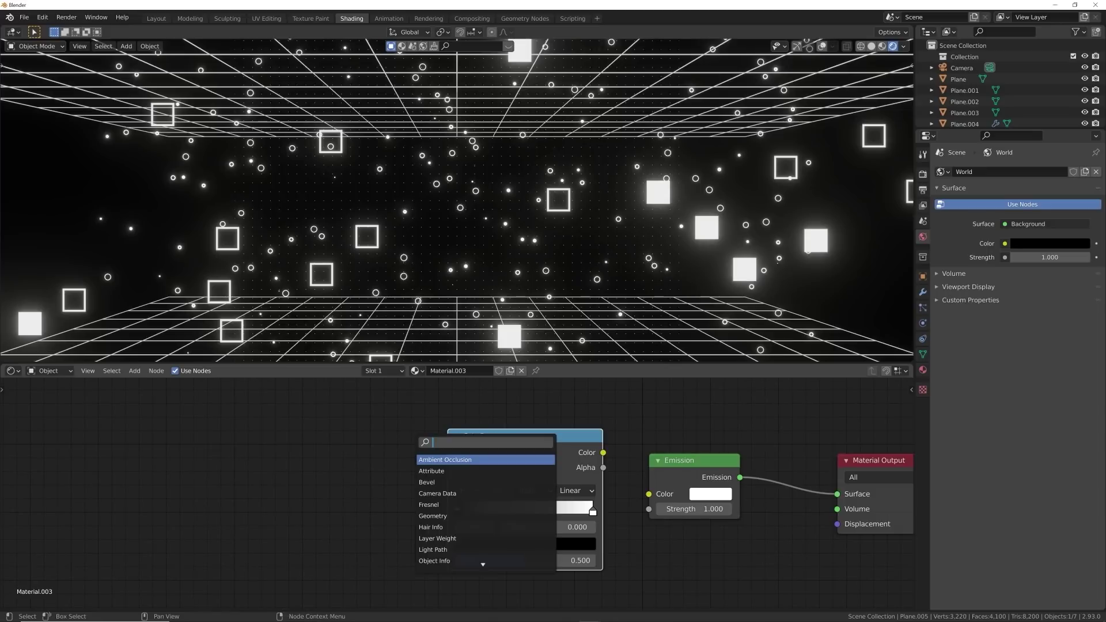
type("noi")
left_click(428, 470)
left_click(262, 481)
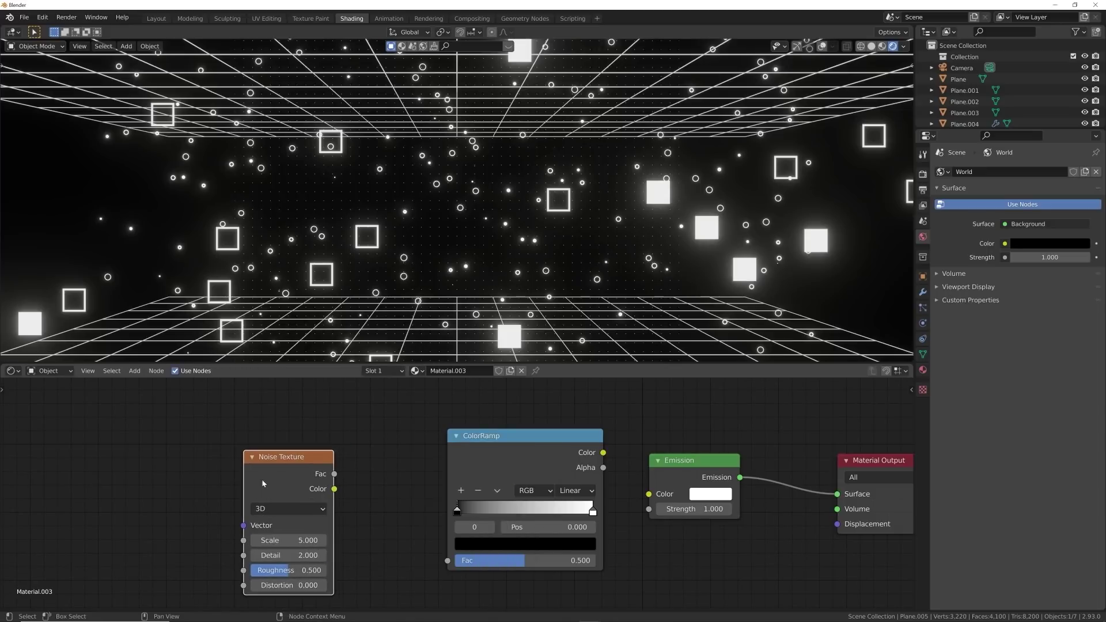
left_click_drag(333, 473, 448, 561)
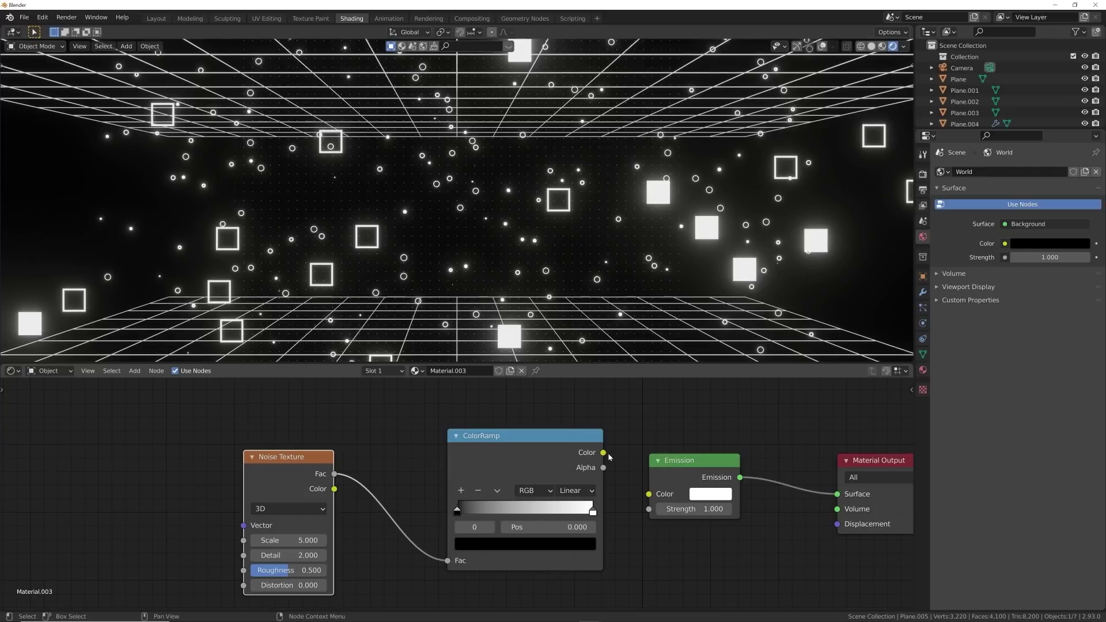
Feed the ColorRamp Color into Emission Color, move the black stop inward, and use Ease interpolation.
left_click_drag(604, 452, 636, 480)
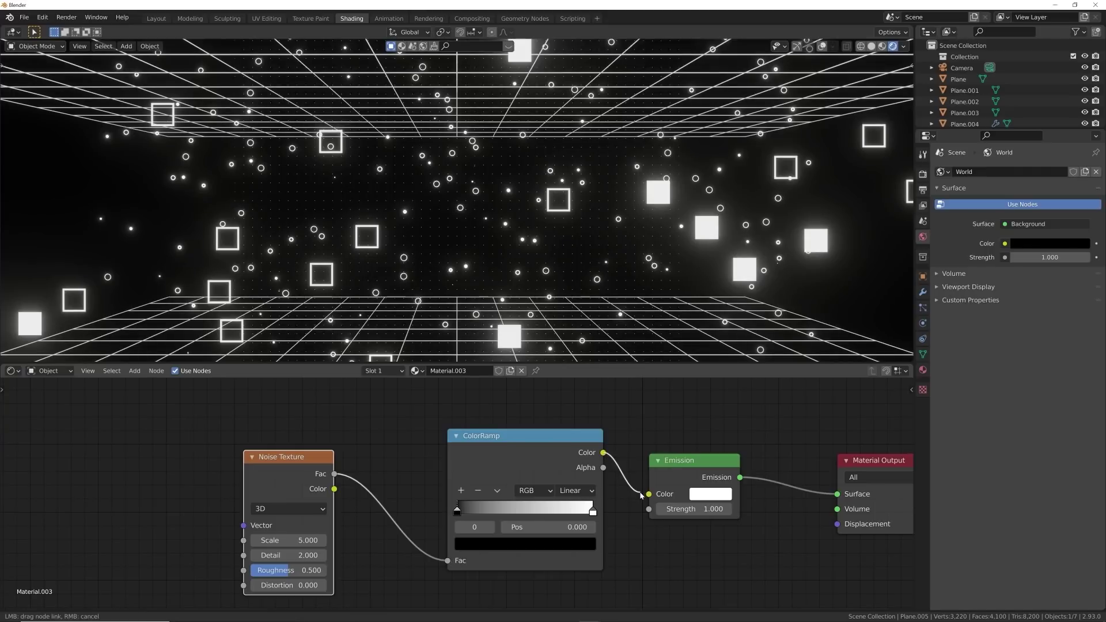
left_click_drag(643, 497, 648, 495)
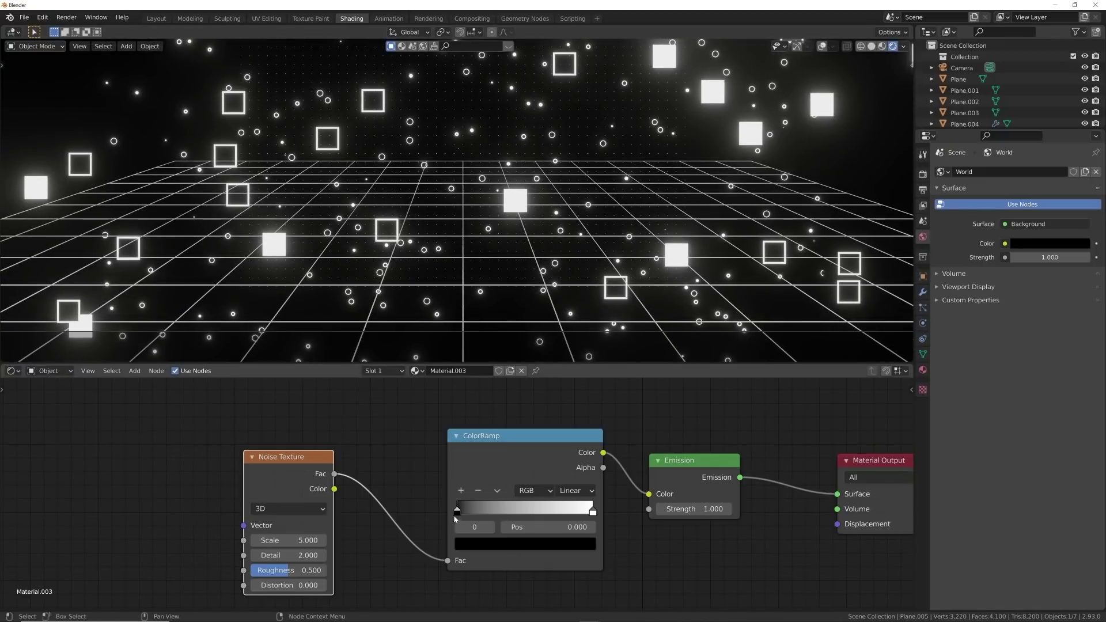
left_click_drag(458, 511, 505, 510)
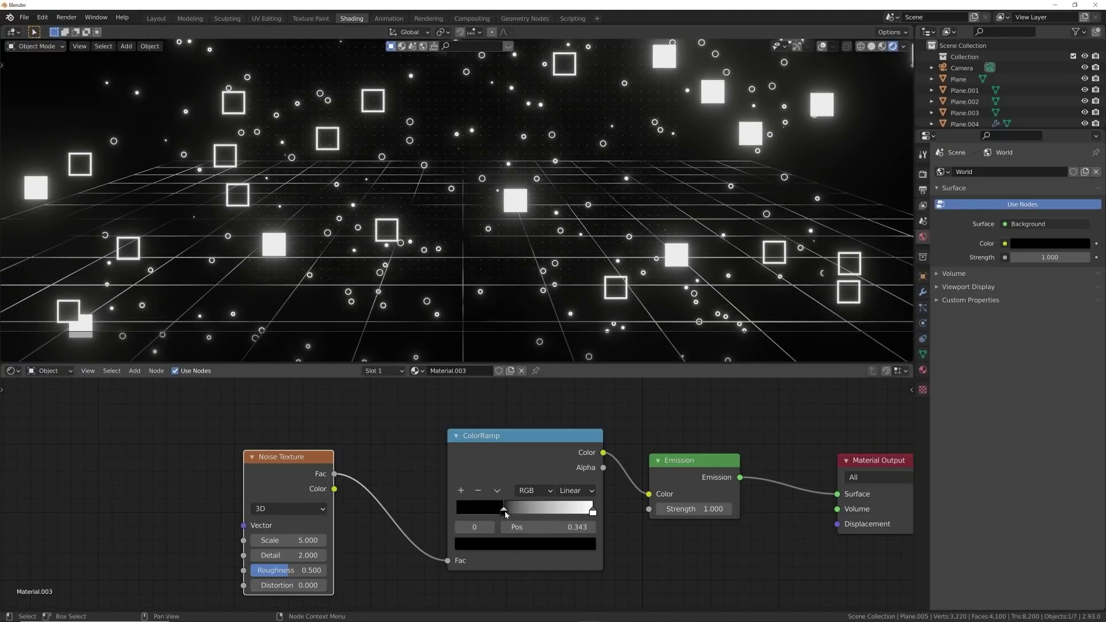
left_click(576, 491)
left_click(580, 507)
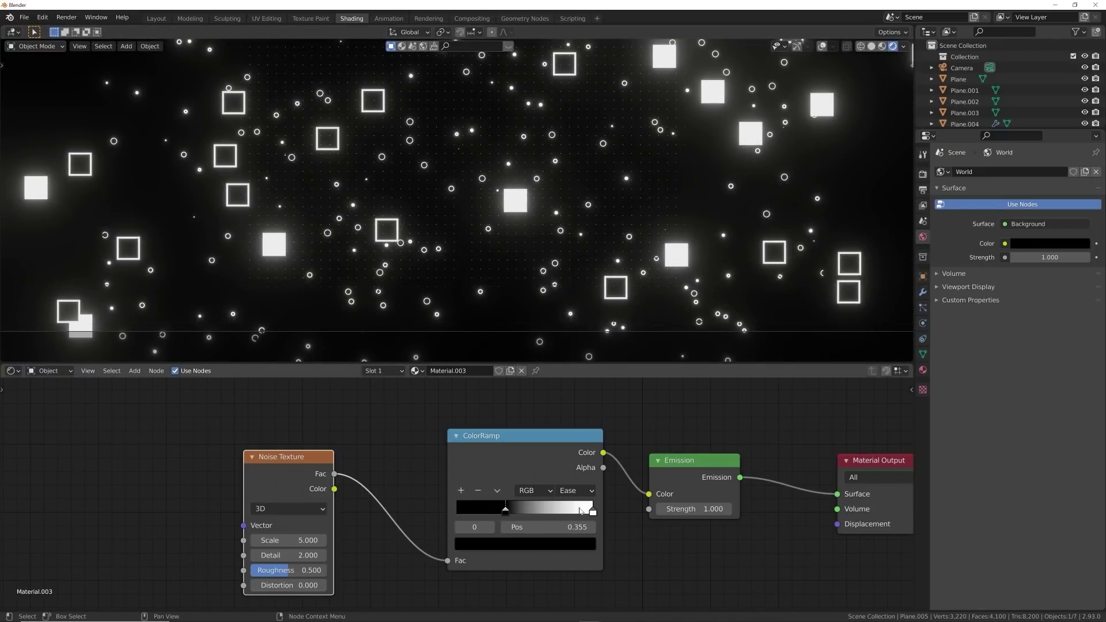
left_click_drag(507, 511, 512, 512)
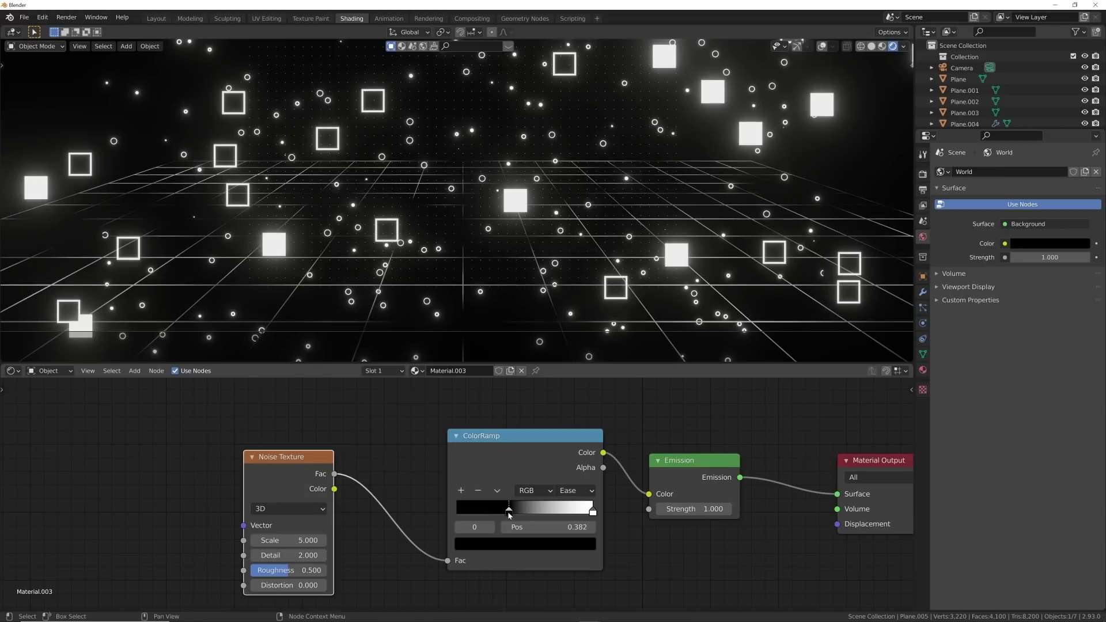
Set Noise Scale to 5.260, the black stop to 0.395, and Emission Strength to 1.020.
left_click_drag(285, 543, 335, 544)
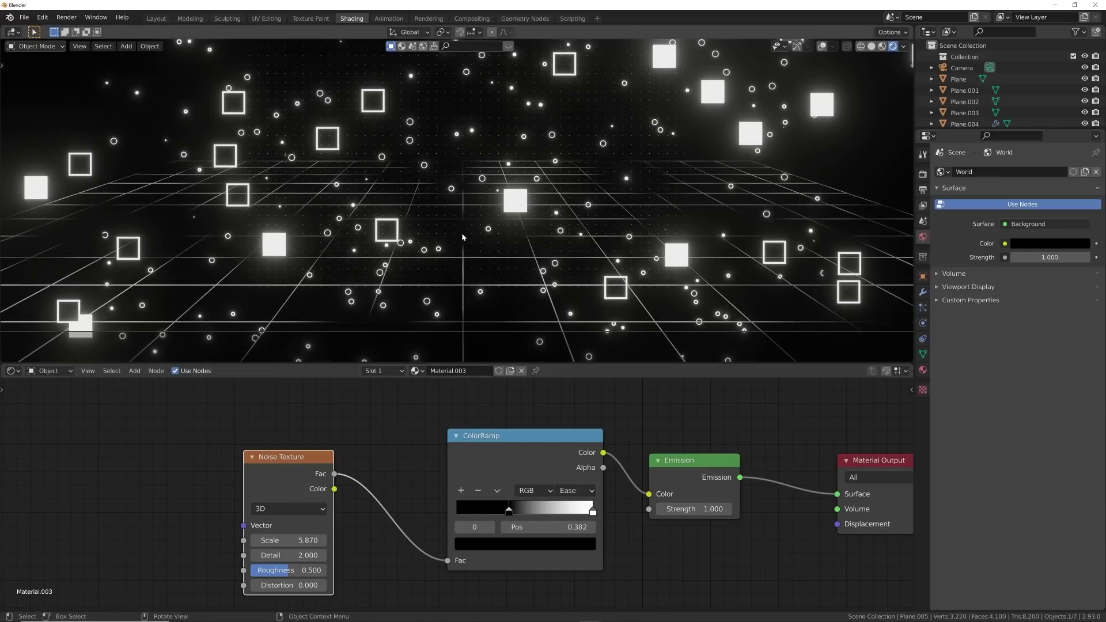
scroll(476, 207, "down", 3)
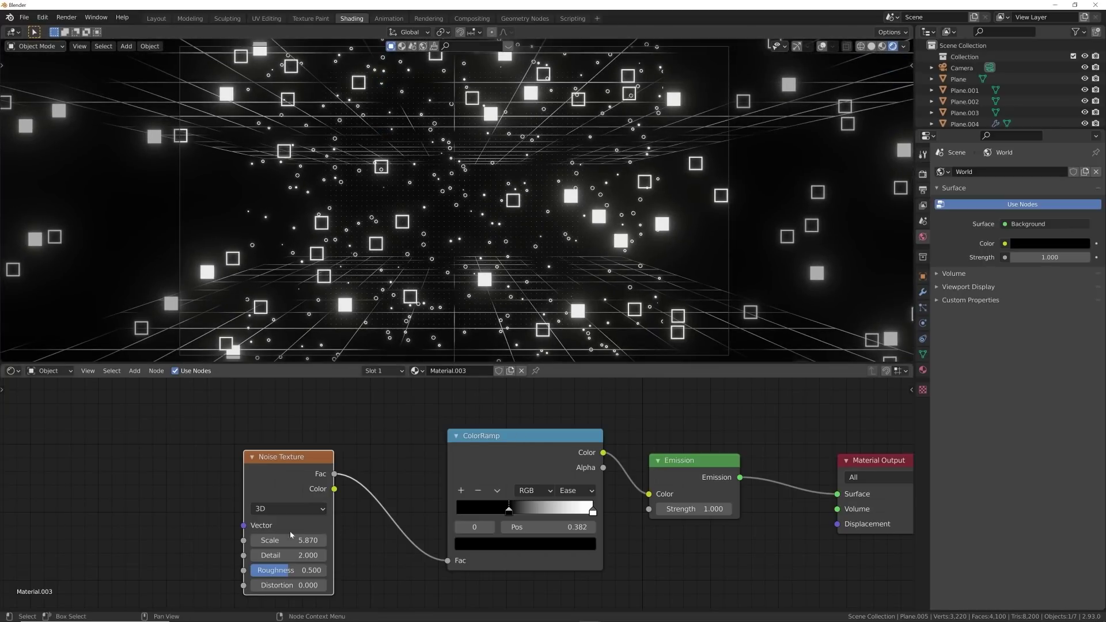
left_click_drag(288, 544, 253, 545)
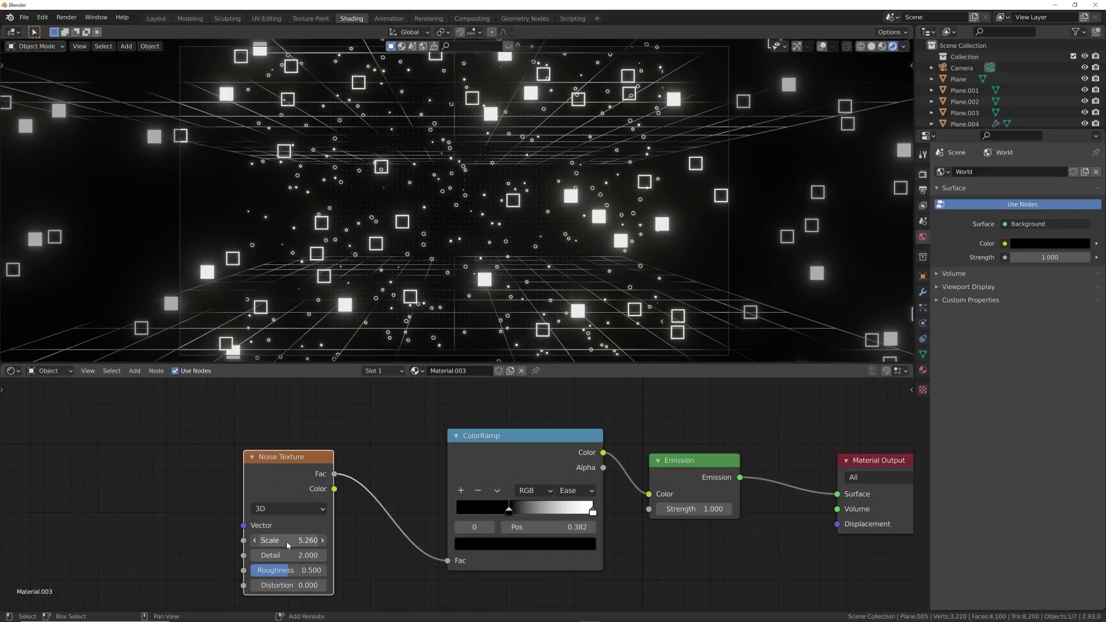
mouse_move(522, 514)
left_mouse_down()
mouse_move(551, 514)
mouse_move(494, 513)
mouse_move(513, 513)
left_mouse_up()
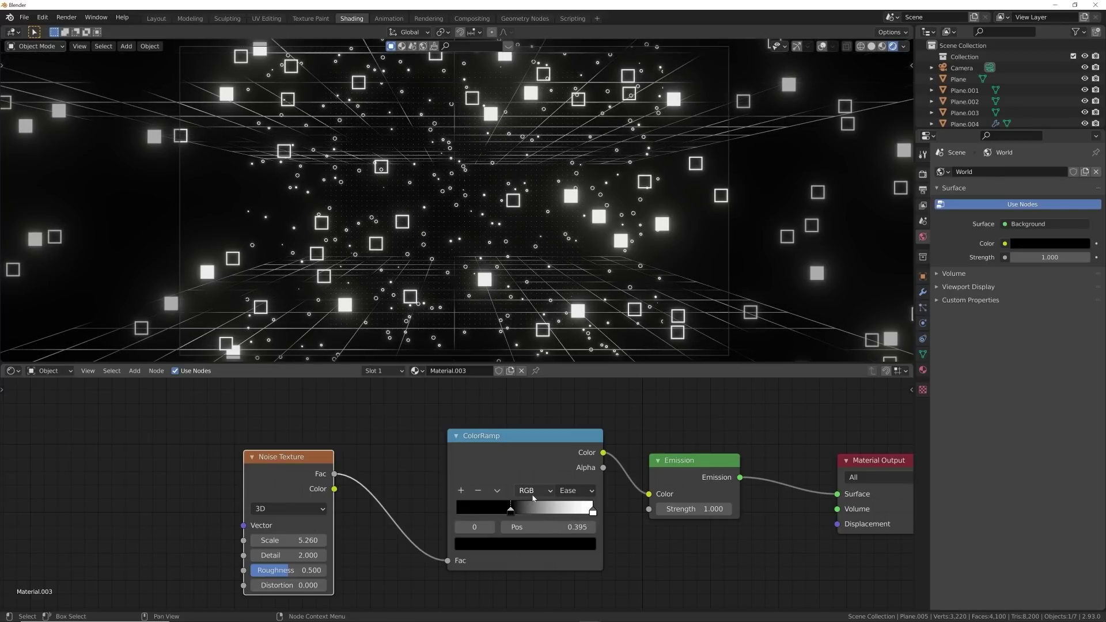
left_click_drag(695, 509, 699, 509)
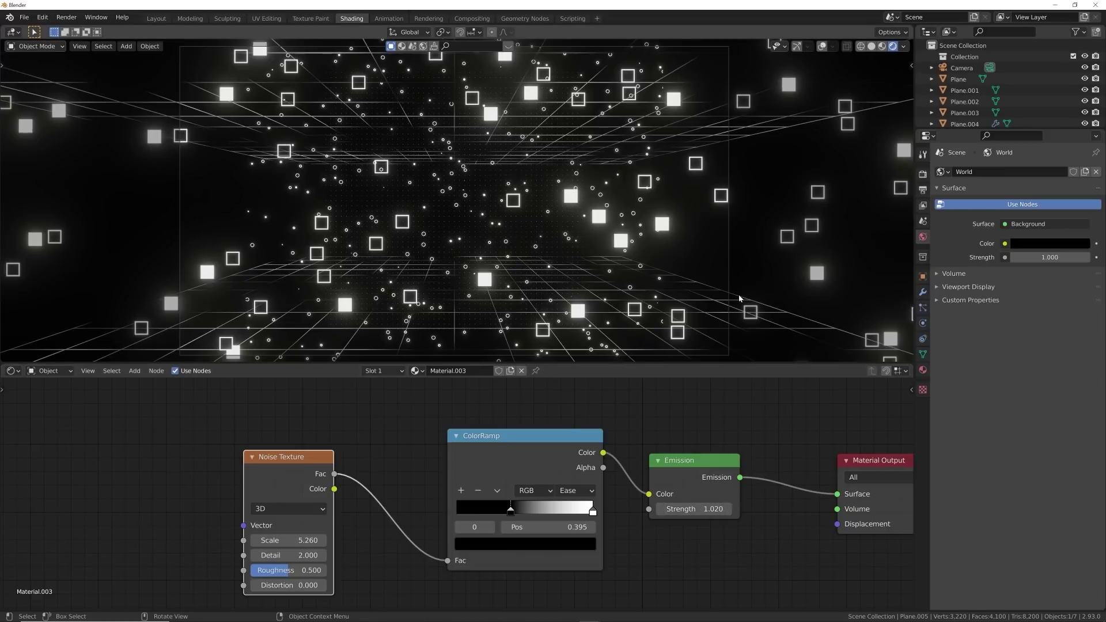
Return to the Layout workspace with overlays, gizmo and Solid shading on, and deselect everything.
left_click(162, 21)
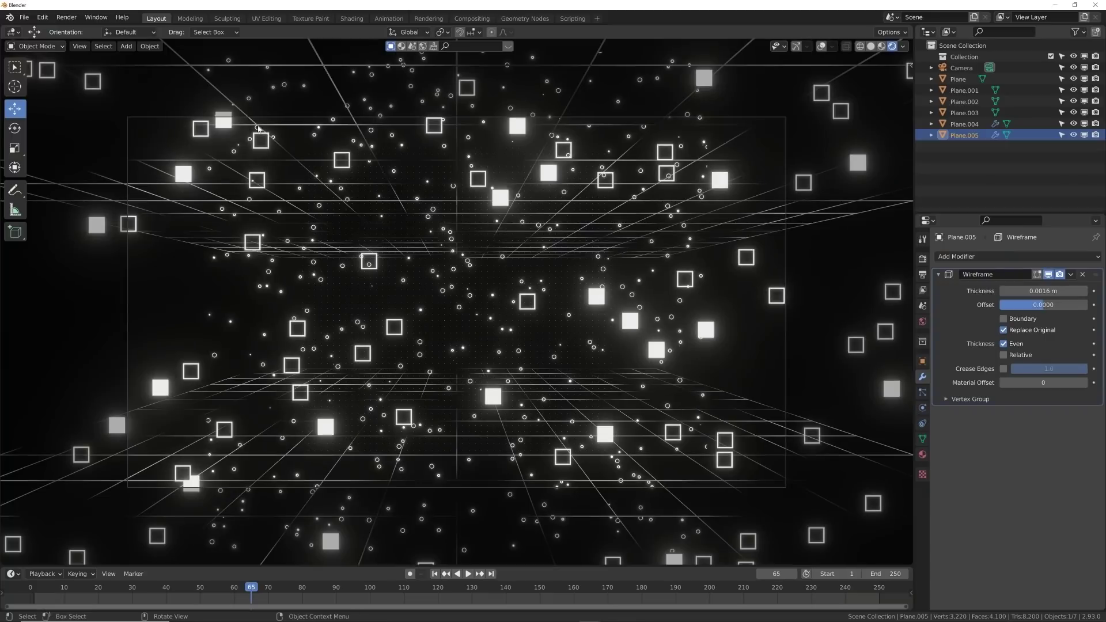
middle_click_drag(582, 294, 514, 363)
scroll(515, 364, "down", 6)
scroll(514, 362, "down", 3)
middle_click_drag(632, 360, 585, 378)
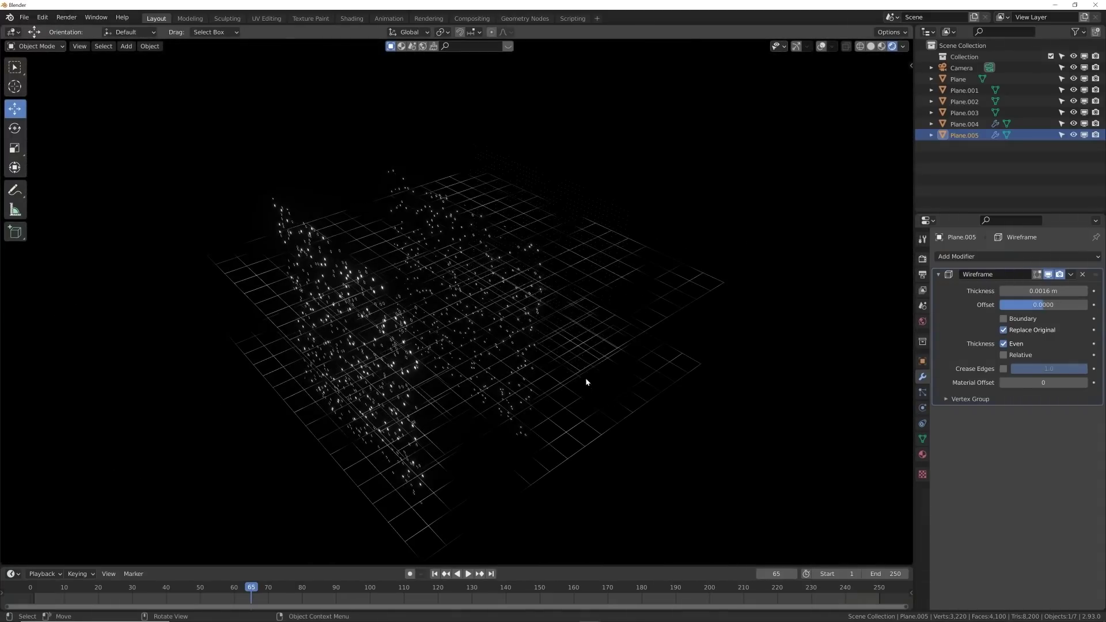
left_click(821, 46)
left_click(796, 46)
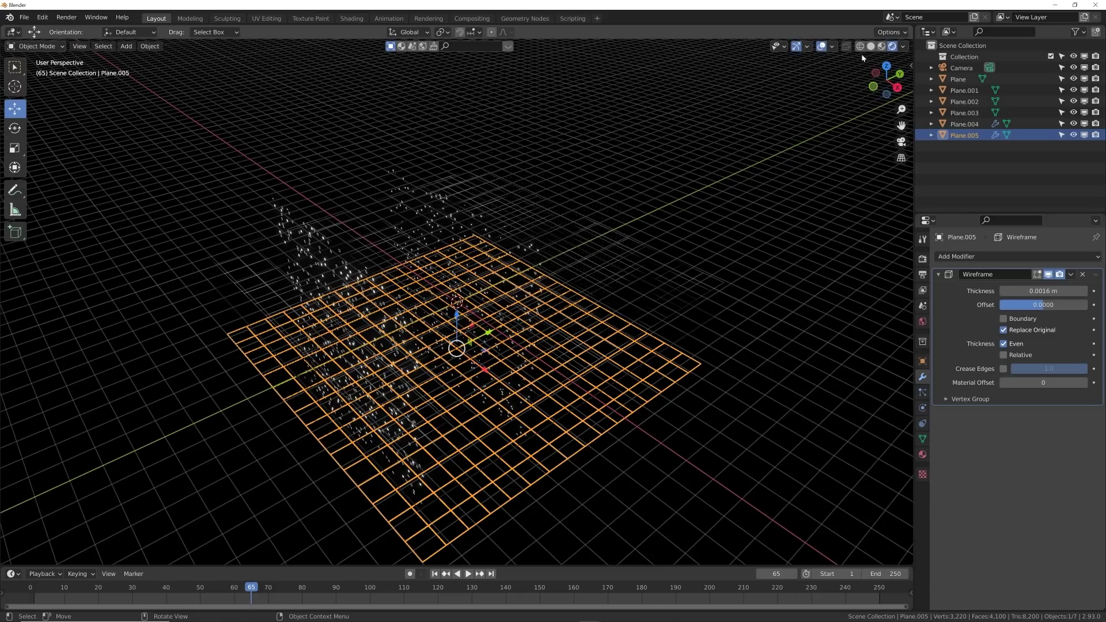
left_click(871, 46)
middle_click_drag(587, 266, 726, 212)
key("alt+a")
Add a cube, scale it by 8, and apply its scale.
key("shift+a")
mouse_move(728, 214)
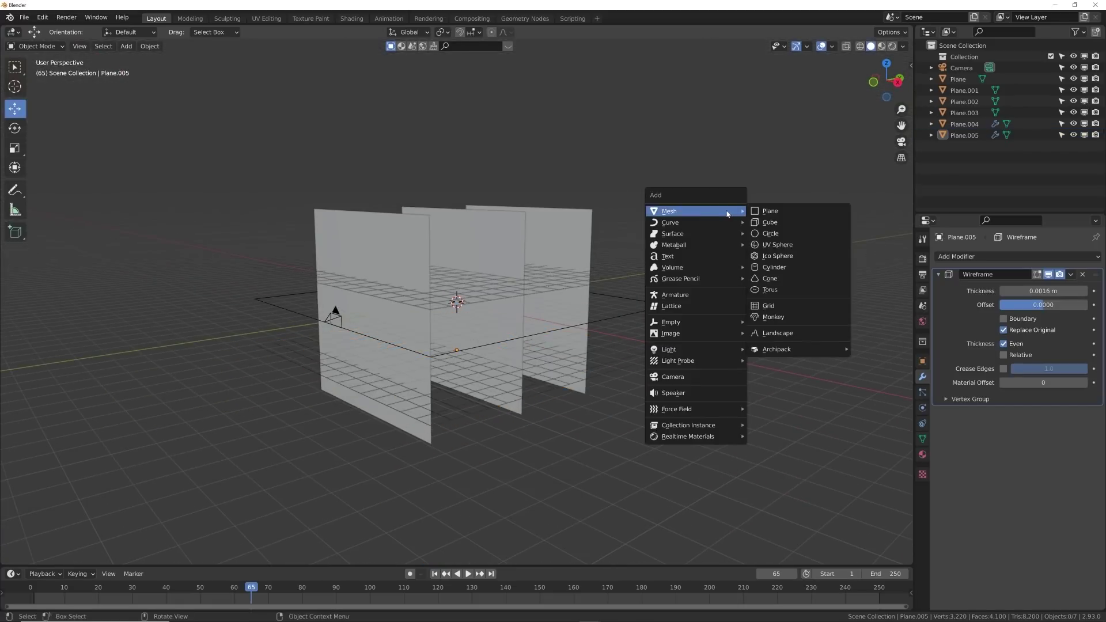
left_click(758, 223)
type("s")
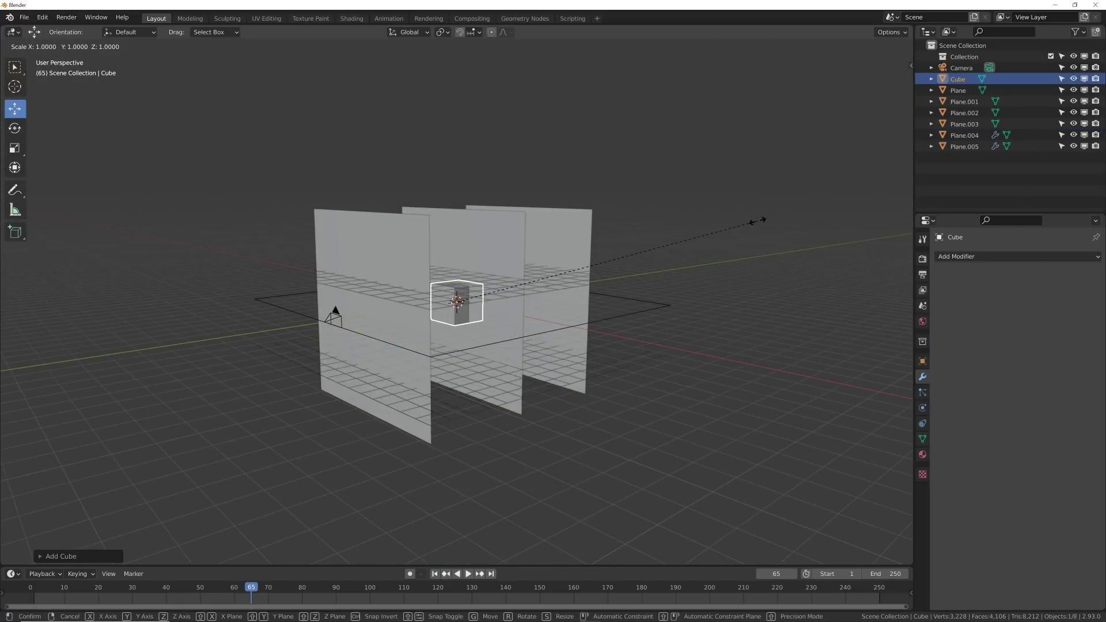
type("8")
key("Return")
key("ctrl+a")
left_click(758, 224)
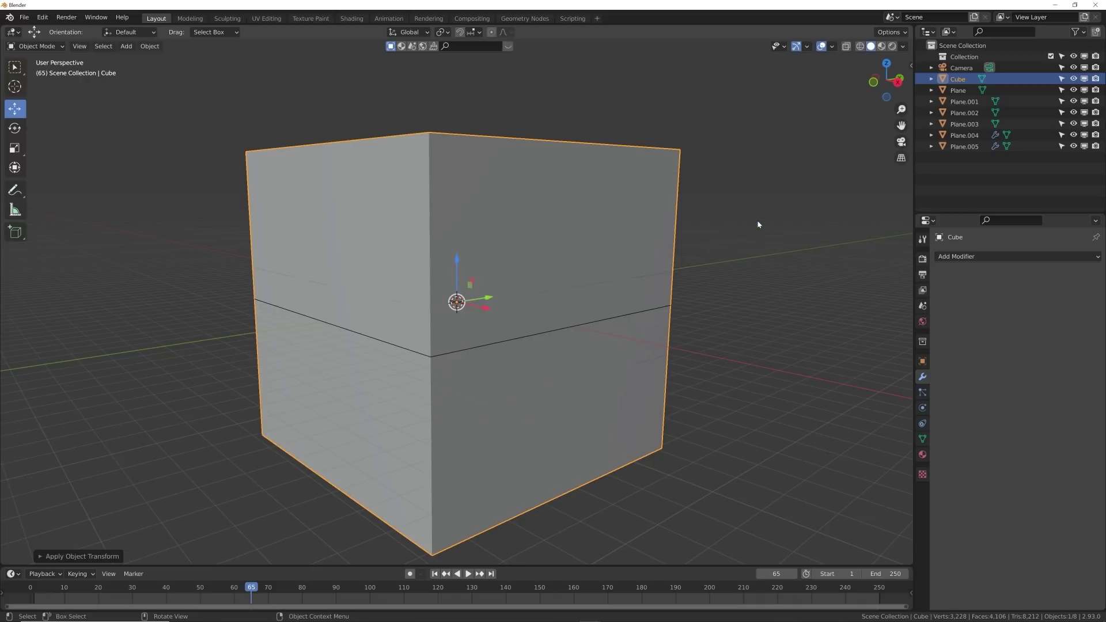
In the Shading workspace, give the Cube a new Material.004 and delete its Principled BSDF.
left_click(351, 19)
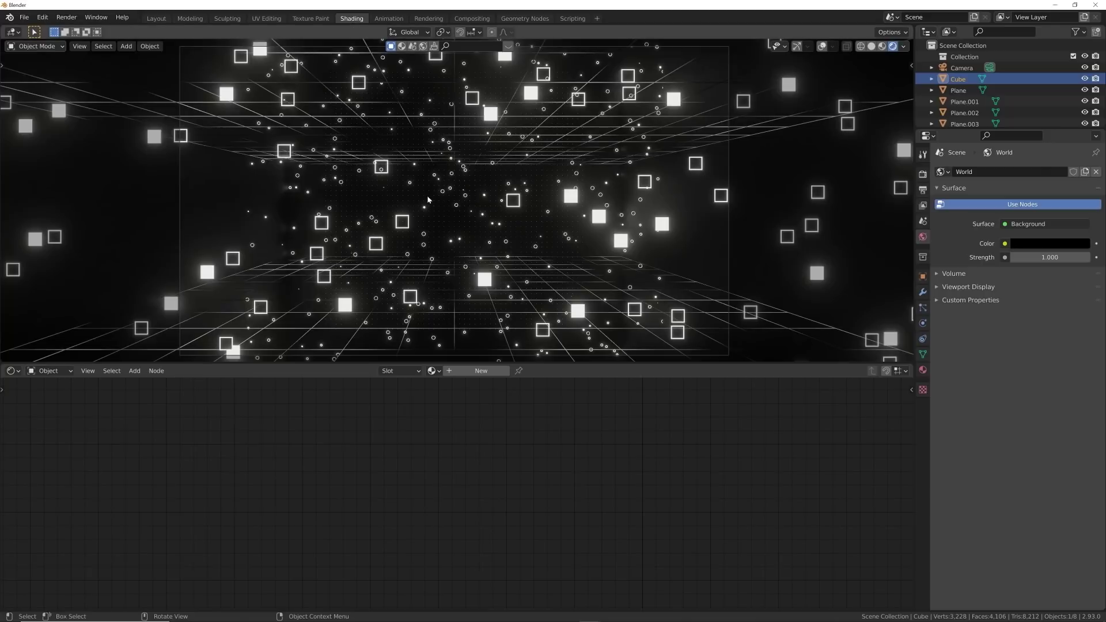
left_click(481, 371)
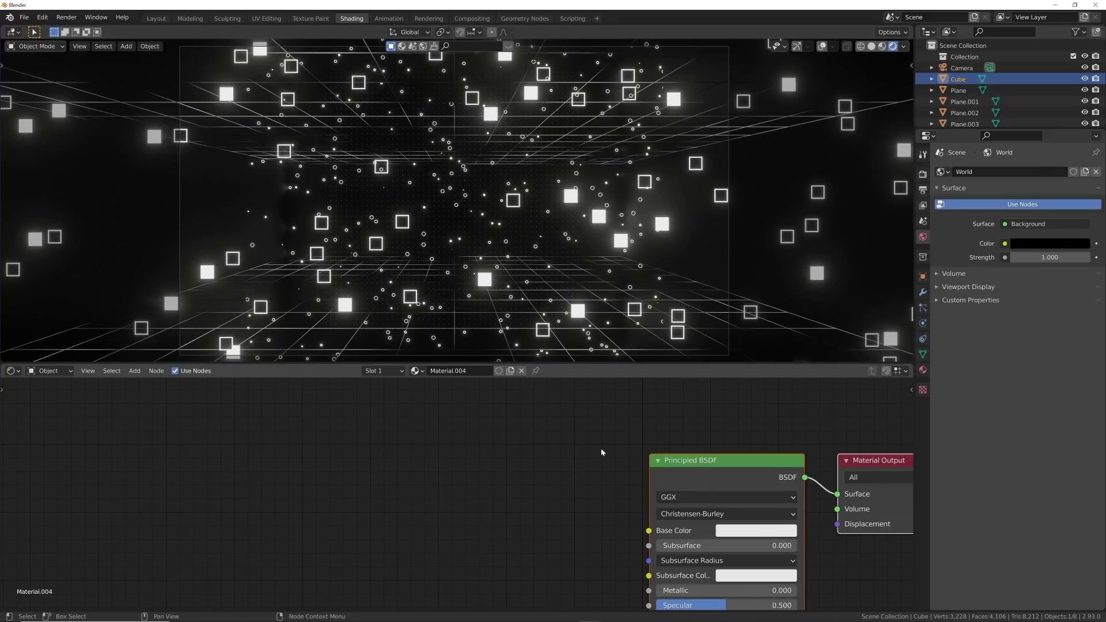
key("x")
Add a Principled Volume wired to the Volume output with Density lowered to 0.230.
key("shift+a")
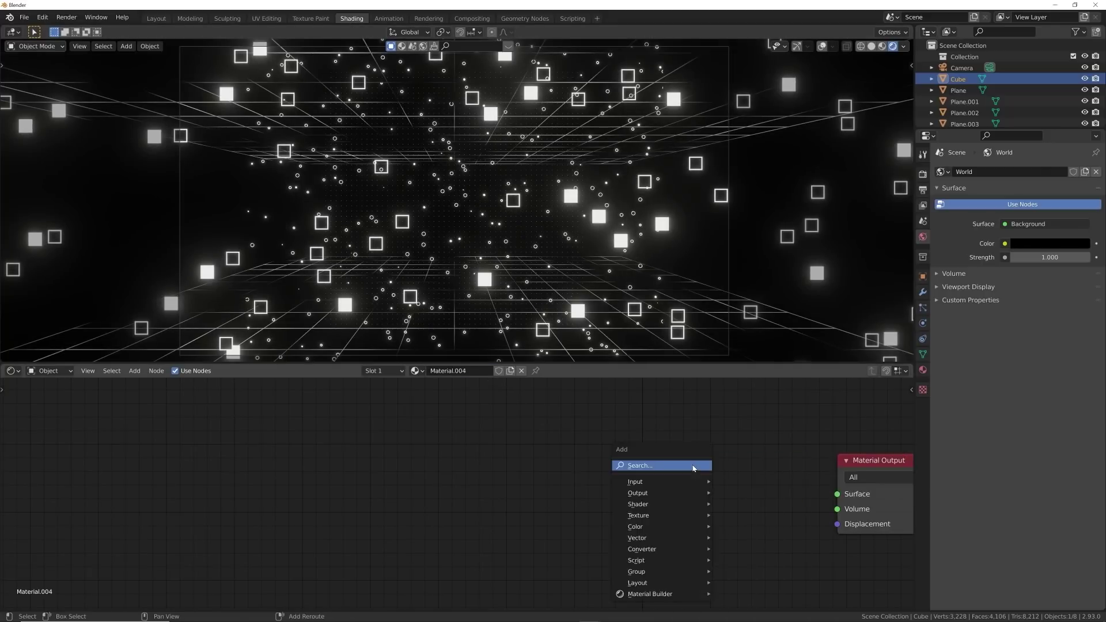
left_click(694, 464)
type("vol")
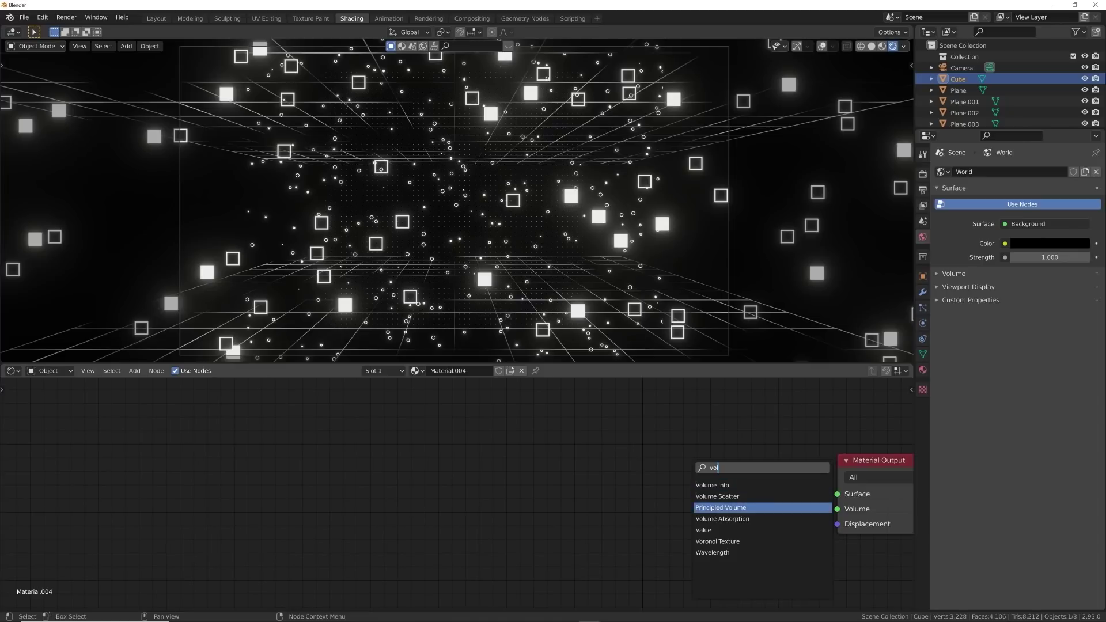
left_click(696, 507)
left_click_drag(801, 485, 838, 509)
middle_click_drag(720, 533, 500, 481)
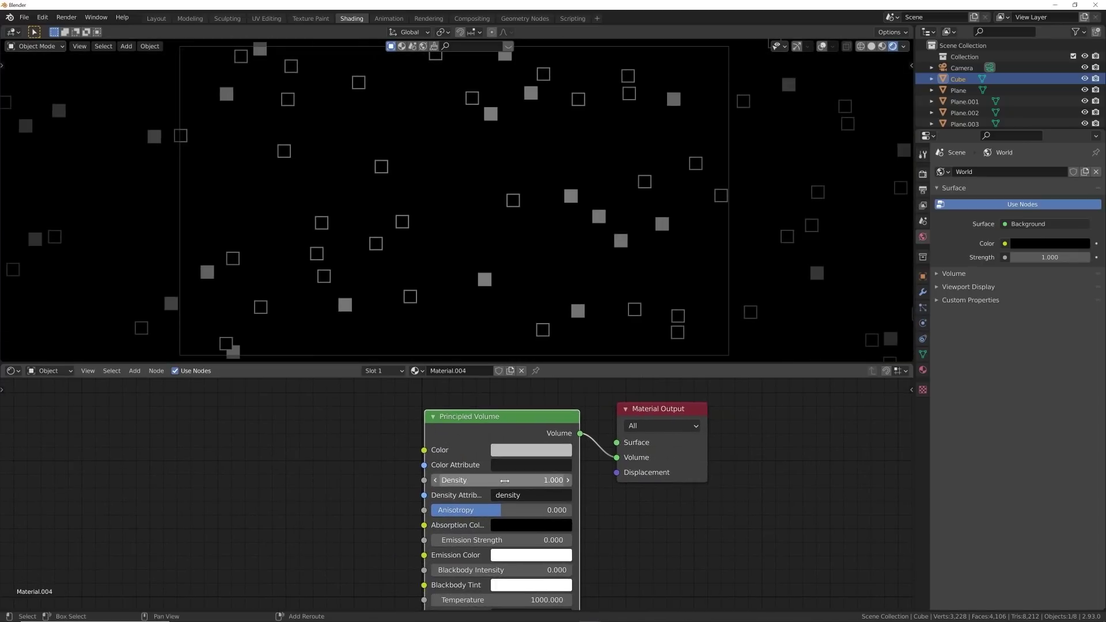
left_click_drag(505, 481, 474, 481)
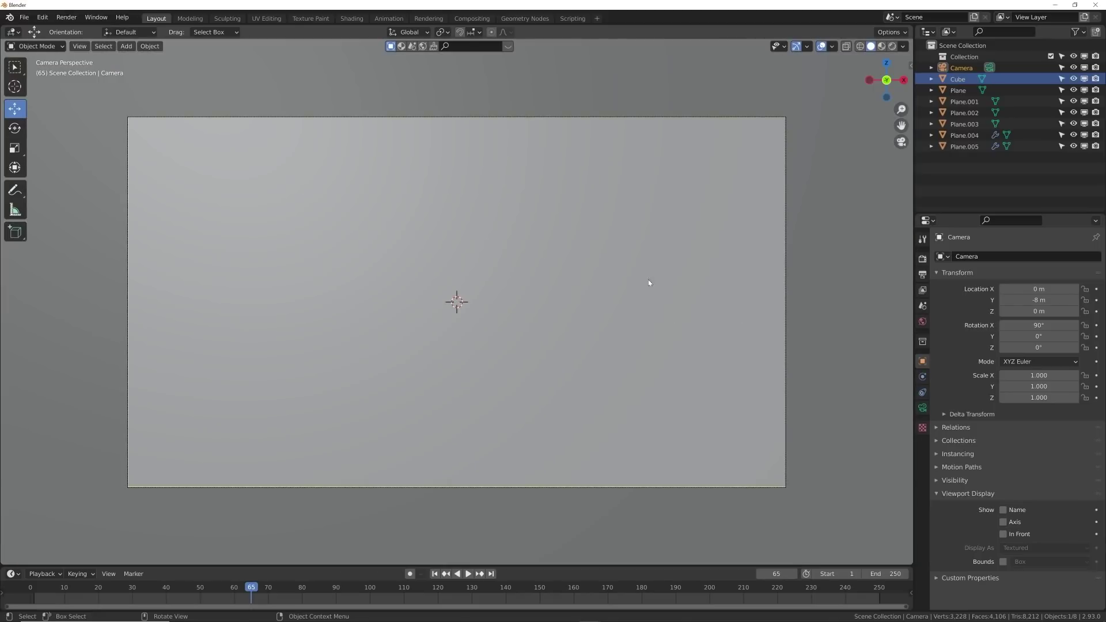
middle_click_drag(649, 283, 485, 342)
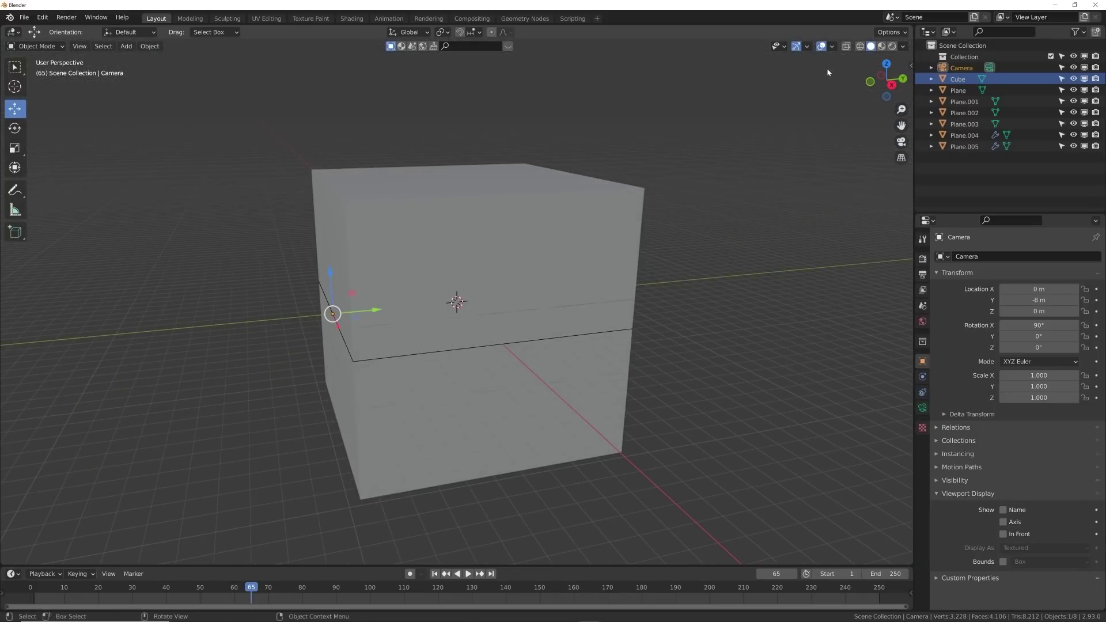
Set the Cube's Viewport Display to Wire so the star planes inside show through.
left_click(594, 224)
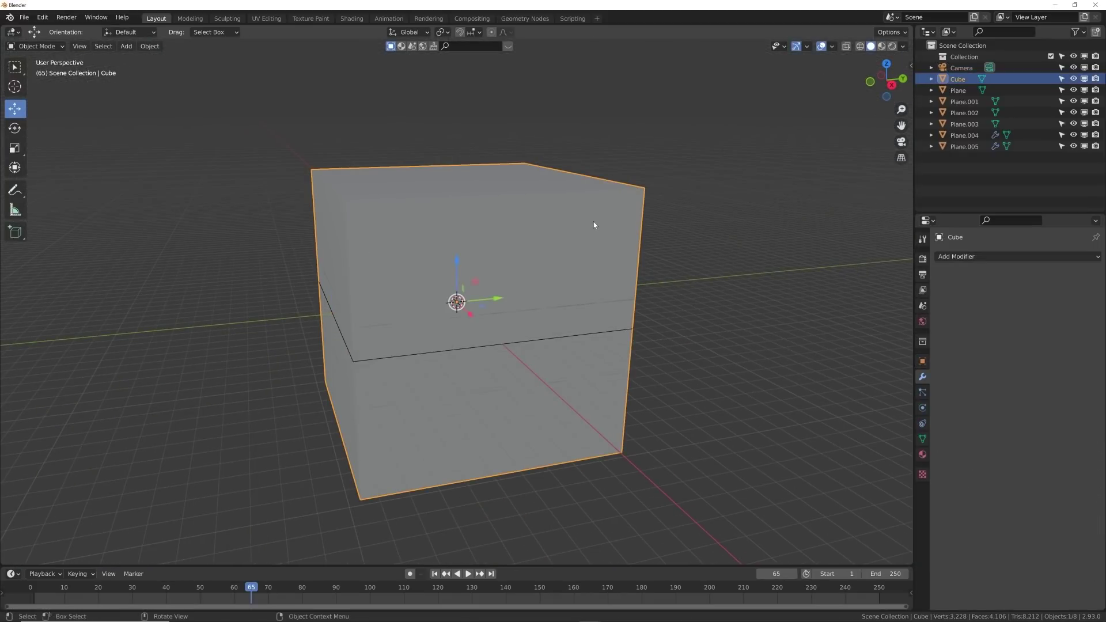
left_click(922, 362)
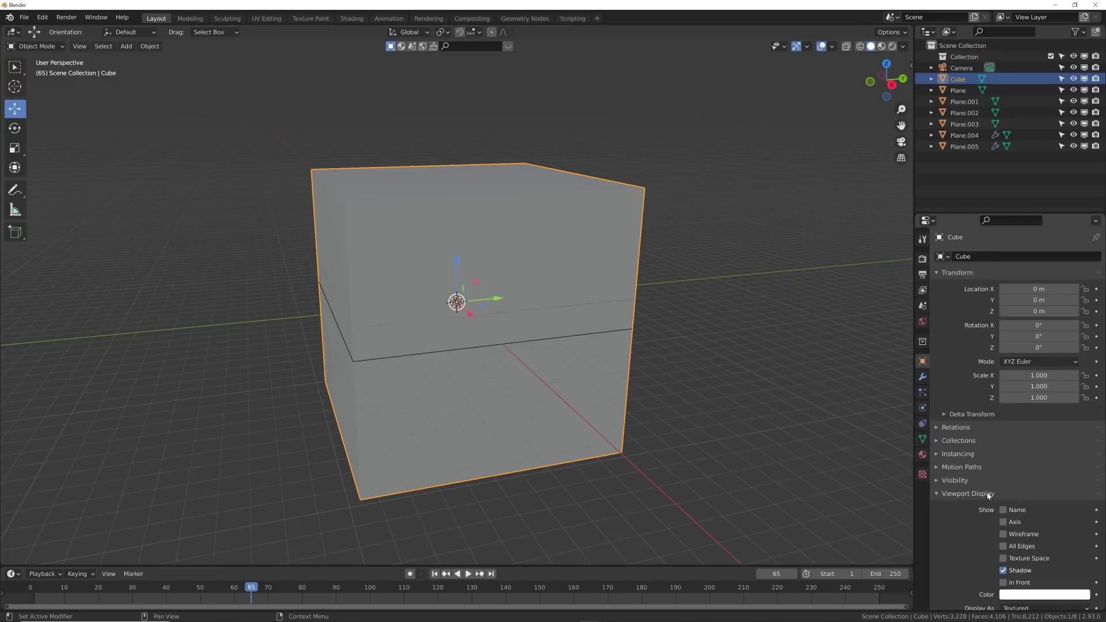
scroll(990, 495, "down", 2)
left_click(1038, 559)
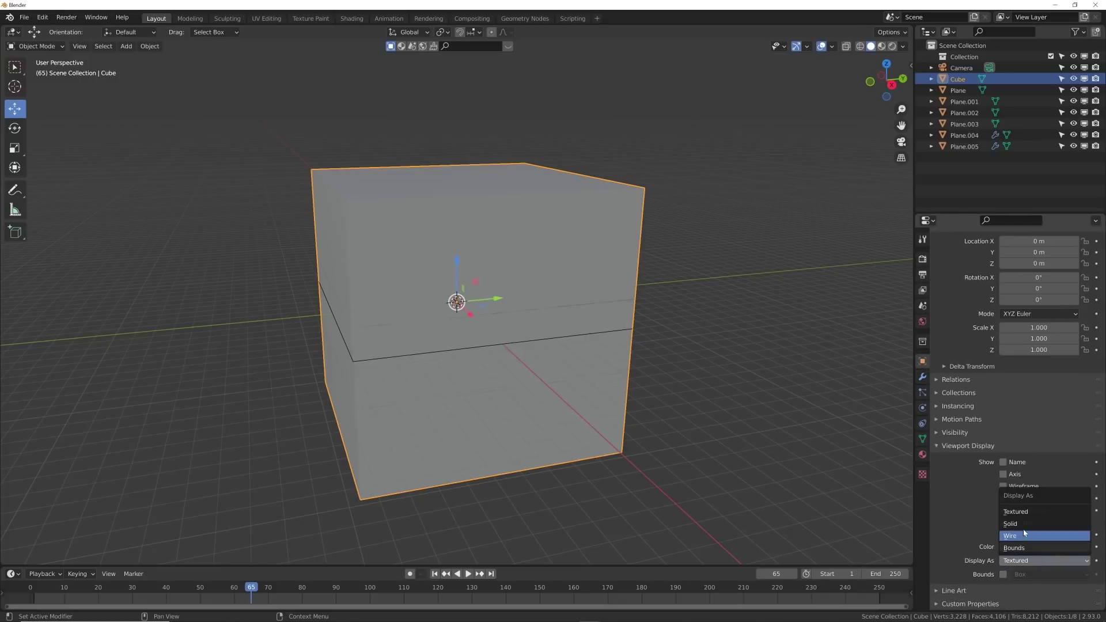
left_click(1023, 537)
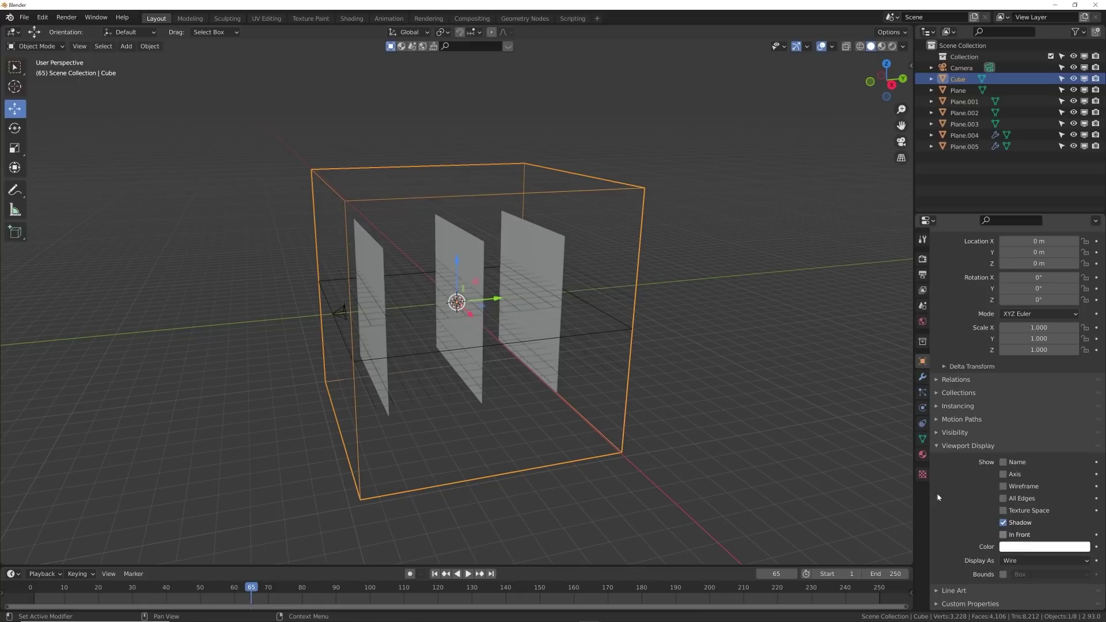
Delete the horizontal floor plane Plane.003.
left_click(603, 332)
key("Delete")
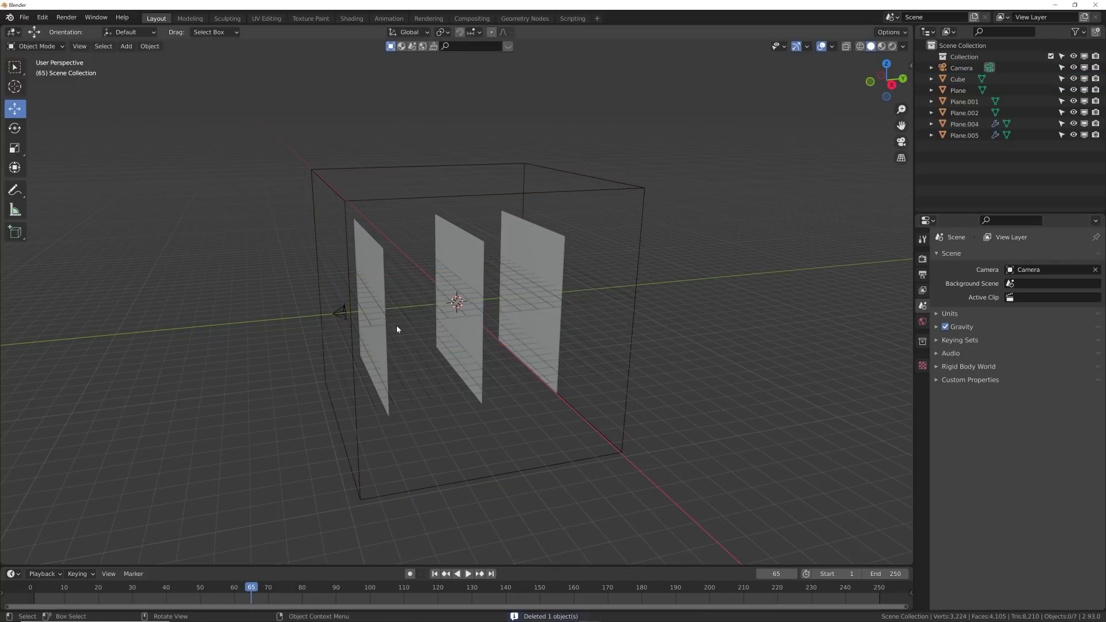
middle_click_drag(397, 325, 590, 326)
Move the Cube and five remaining planes into a new collection named 'loop', then deselect all.
left_click_drag(744, 65, 365, 458)
middle_click_drag(365, 459, 435, 395)
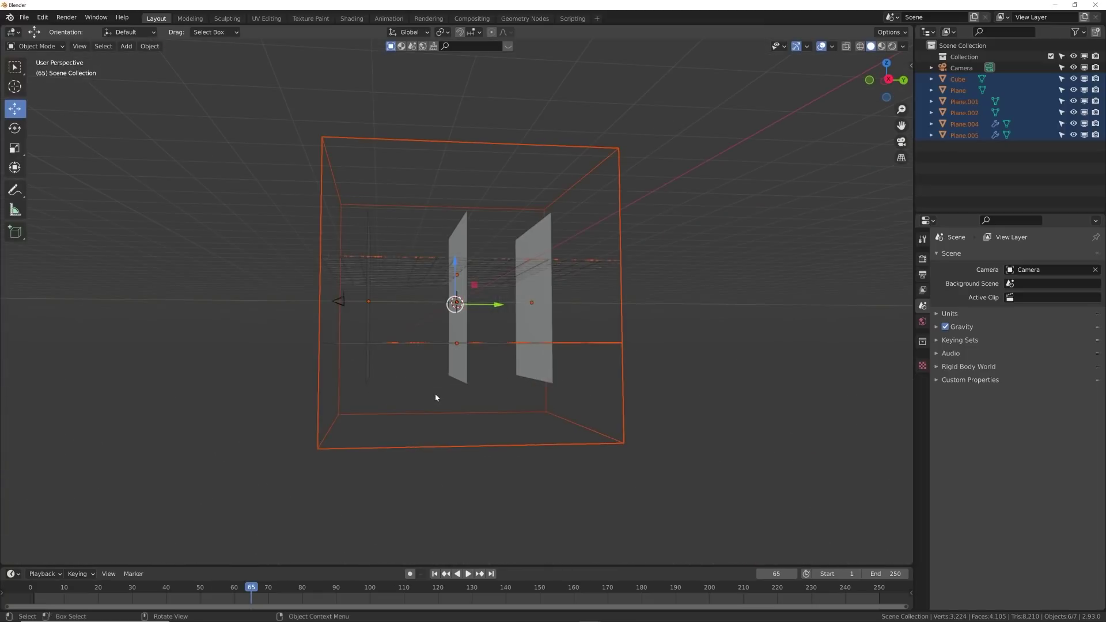
key("m")
left_click(436, 395)
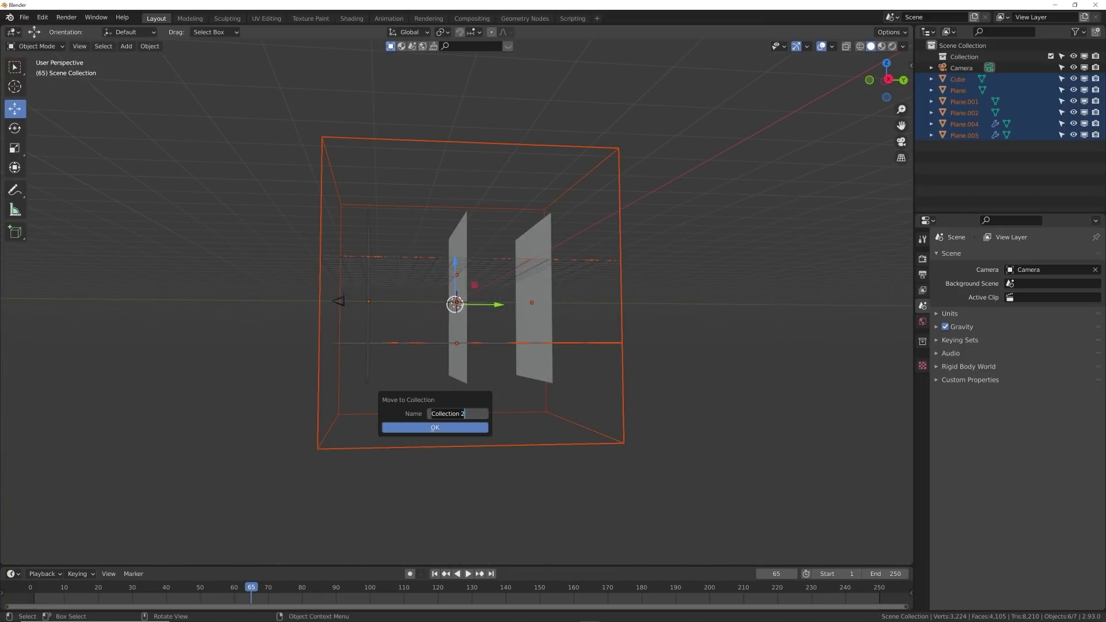
key("Return")
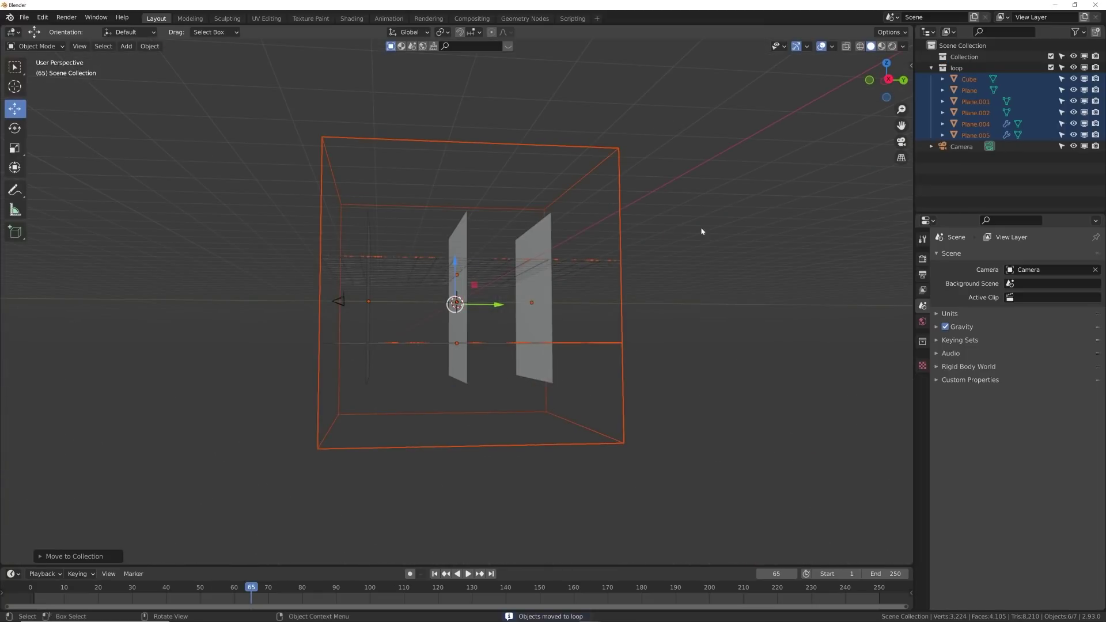
middle_click_drag(751, 257, 734, 274)
key("alt+a")
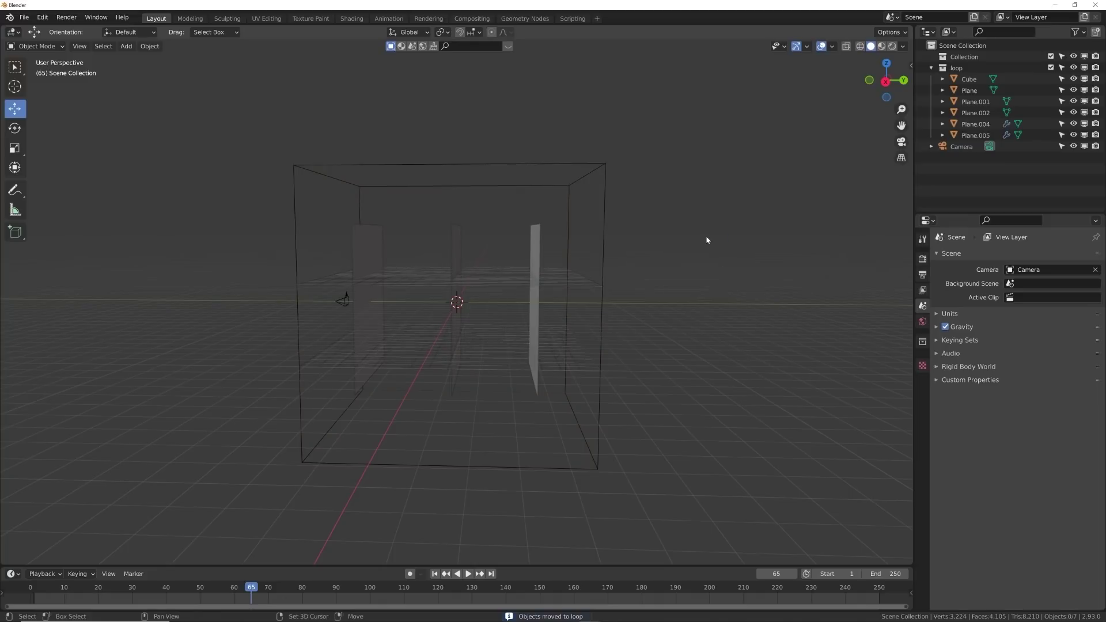
key("shift+a")
Add an instance of the loop collection and slide it to Y 16 m.
mouse_move(669, 451)
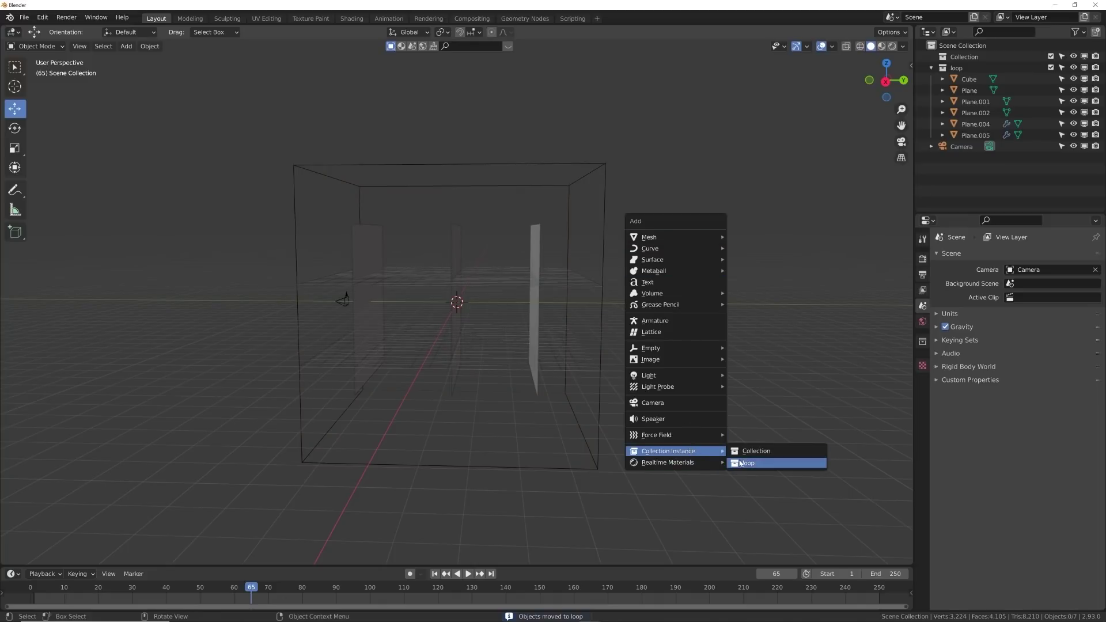
left_click(761, 462)
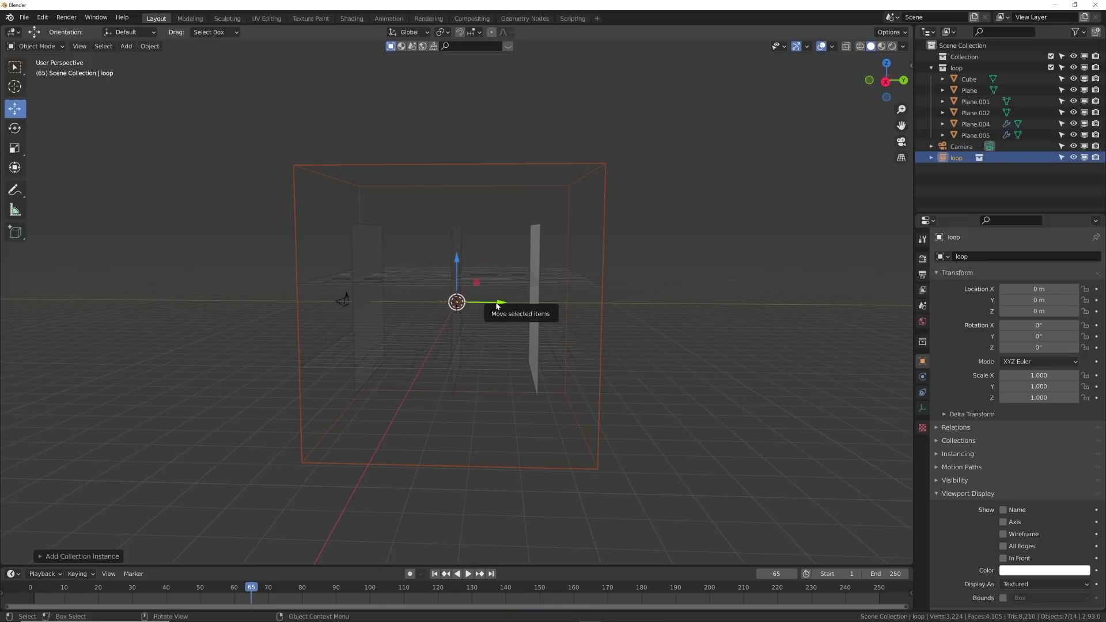
left_click_drag(497, 306, 744, 320)
left_click(470, 446)
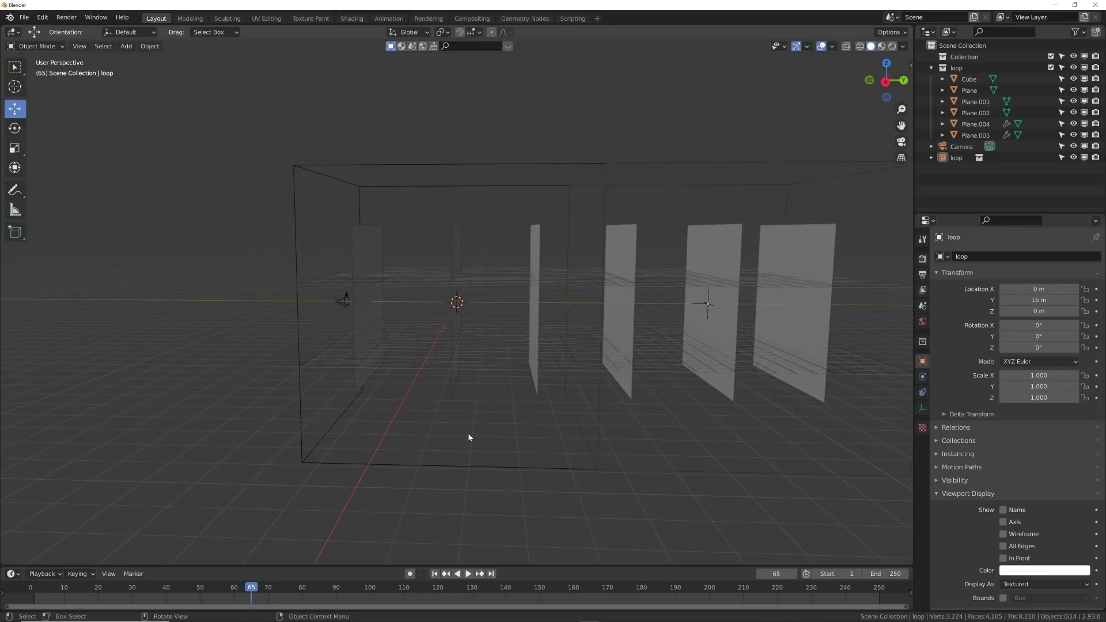
Check the extended tunnel through the camera in Rendered shading, then return to Solid.
key("KP_0")
left_click(893, 47)
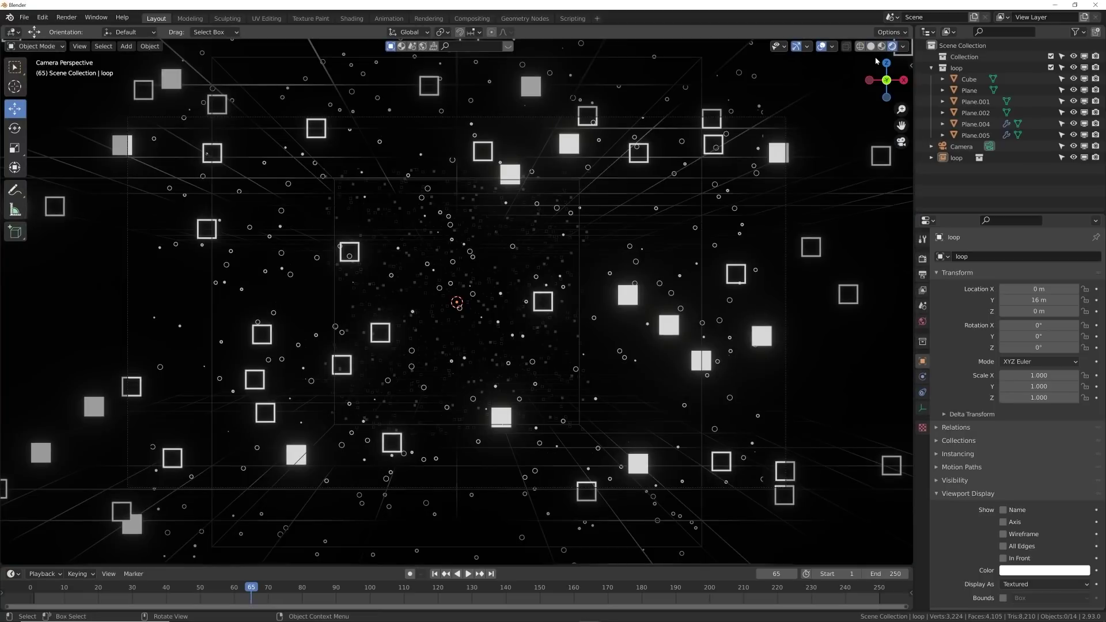
middle_click_drag(791, 70, 511, 310)
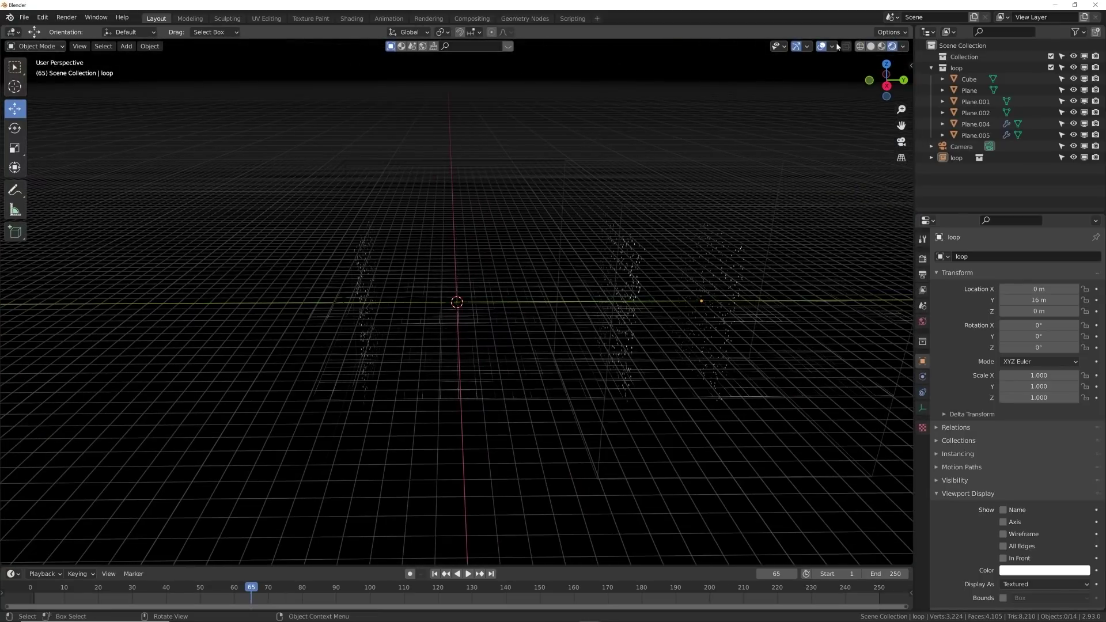
left_click(871, 46)
middle_click_drag(679, 277, 593, 277, "shift")
mouse_move(561, 312)
middle_mouse_down()
mouse_move(552, 285)
mouse_move(523, 322)
middle_mouse_up()
key("shift+a")
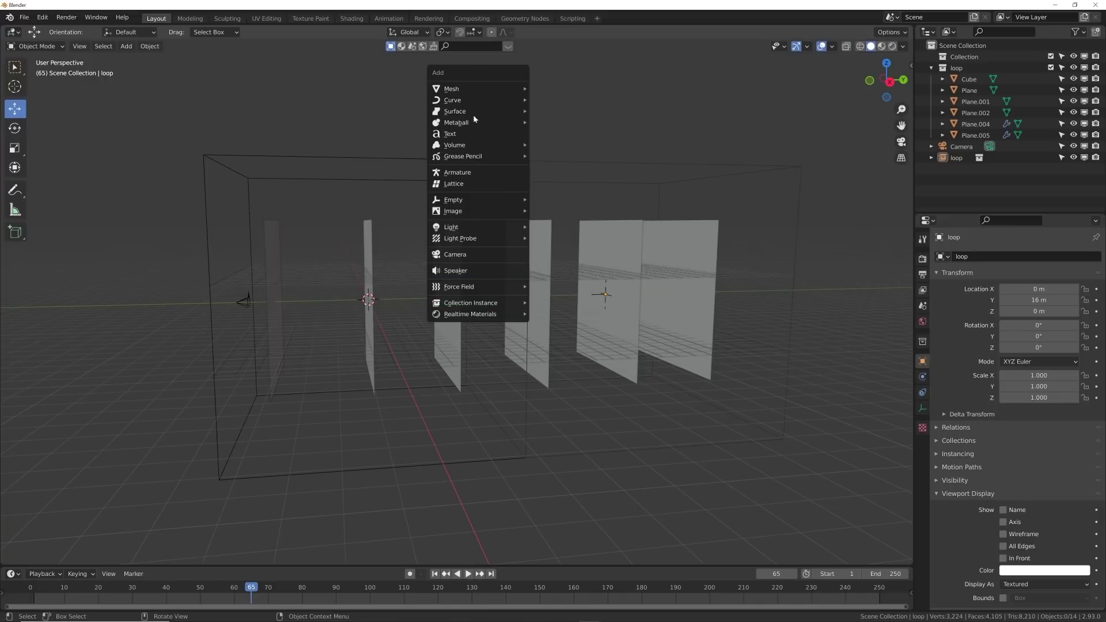
Add a Text object and move it along Y to 8.0302 m.
mouse_move(458, 202)
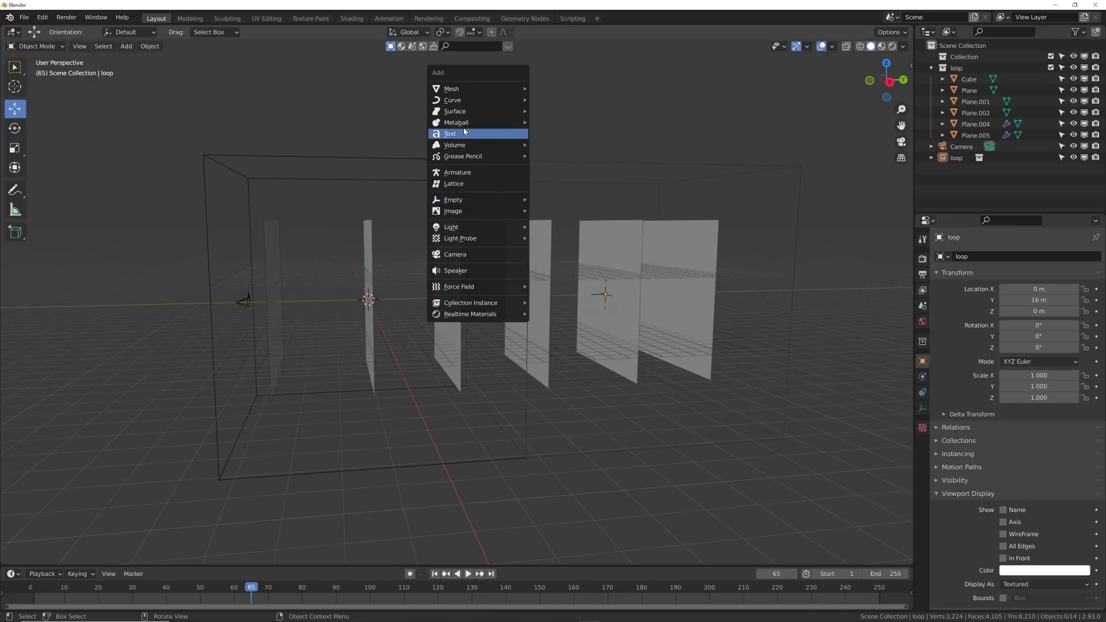
left_click(504, 135)
middle_click_drag(564, 302, 555, 295)
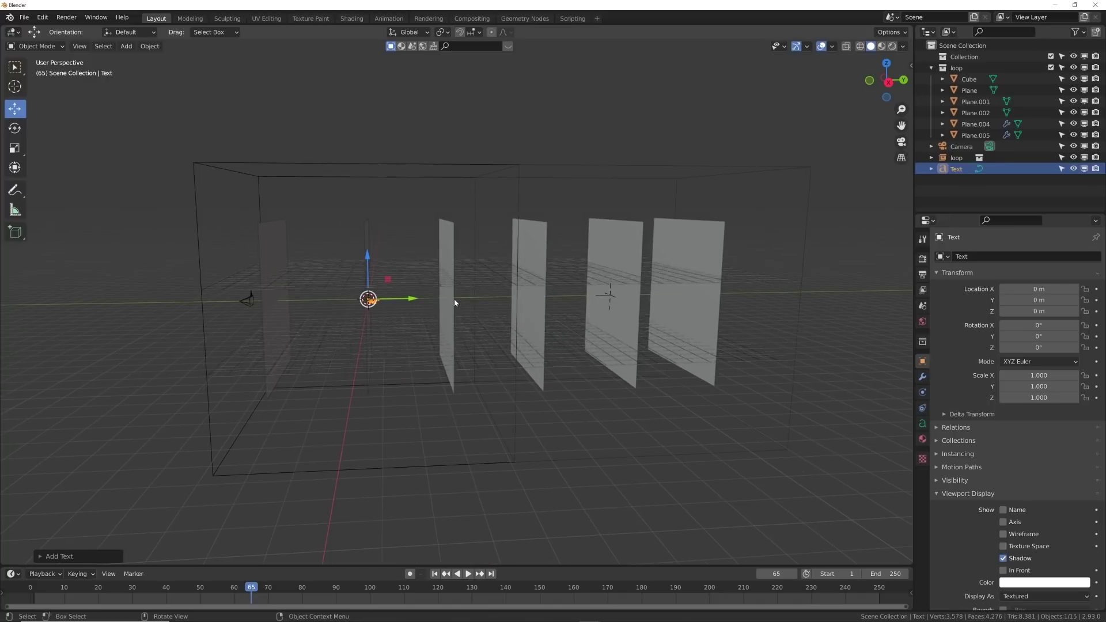
middle_click_drag(454, 299, 444, 292)
key("g")
key("y")
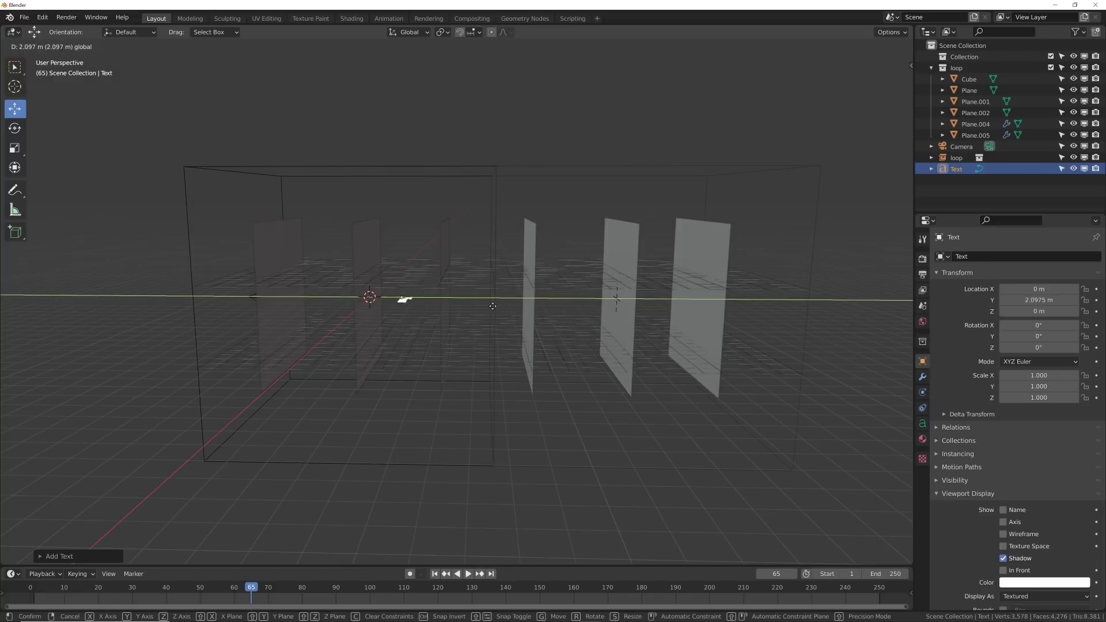
left_click(545, 319)
Rotate the Text 90° around X so it stands upright among the planes.
key("r")
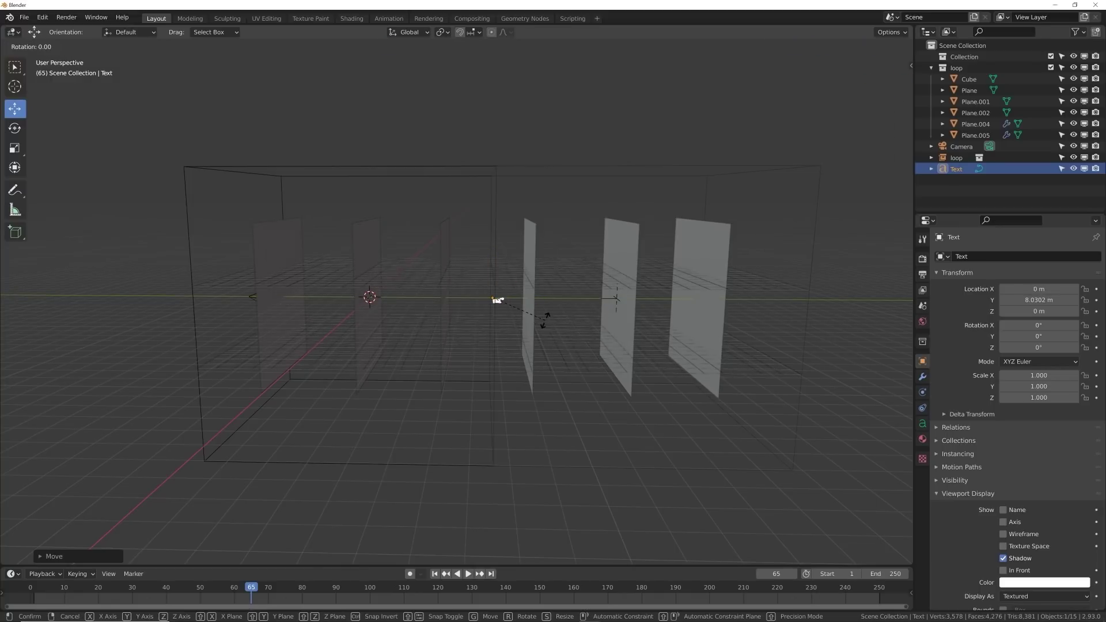
key("x")
key("Return")
scroll(544, 321, "up", 6)
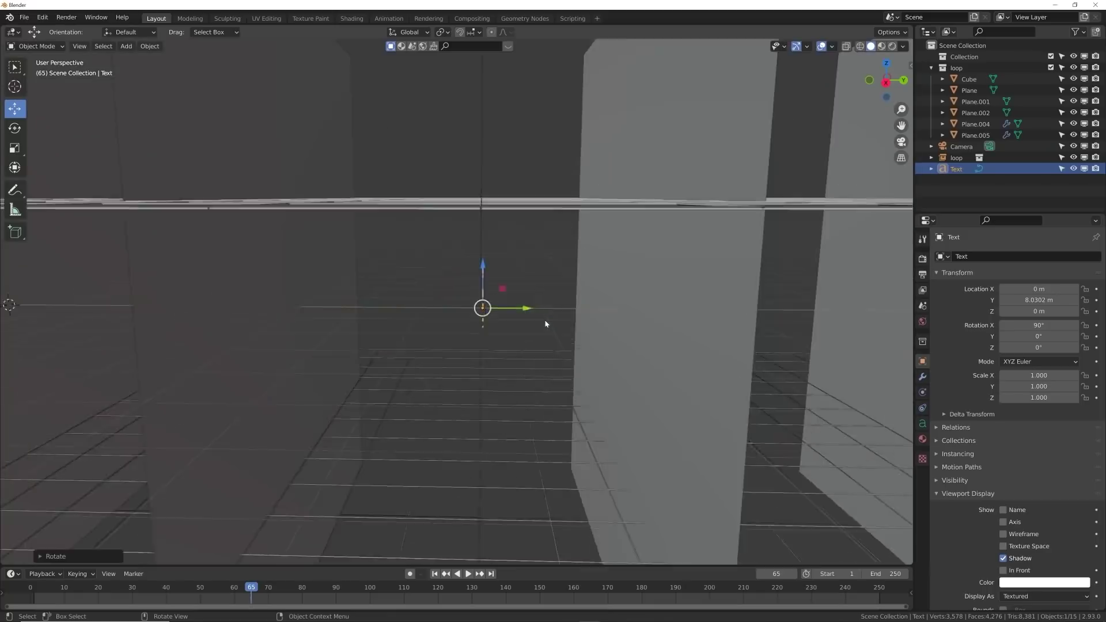
middle_click_drag(543, 321, 462, 340)
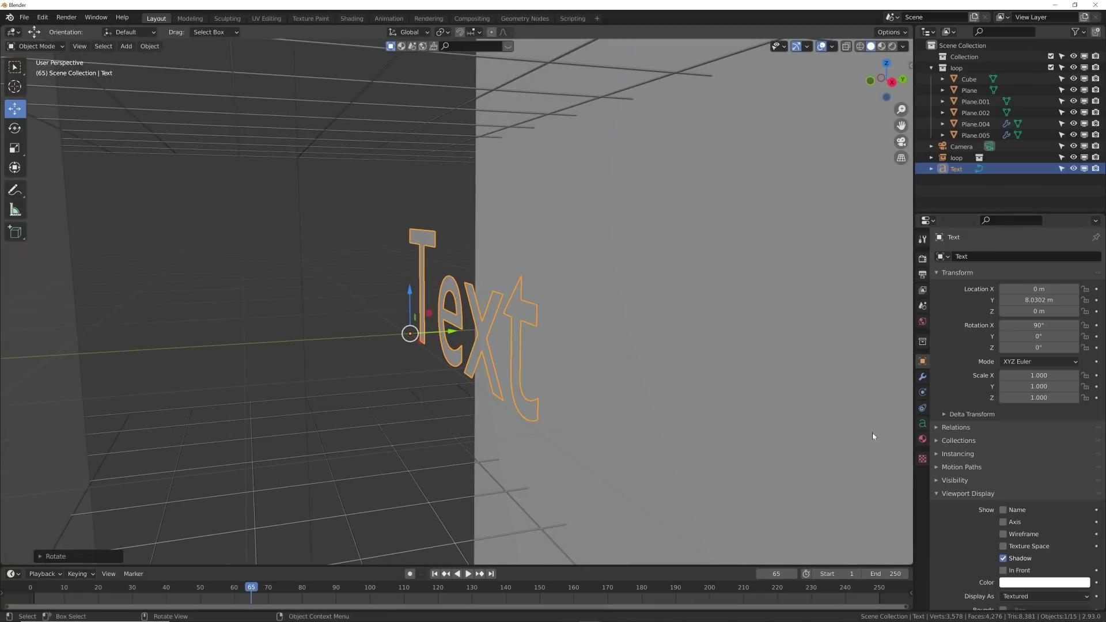
Center the Text horizontally and vertically.
left_click(923, 425)
left_click(1020, 433)
left_click(1019, 448)
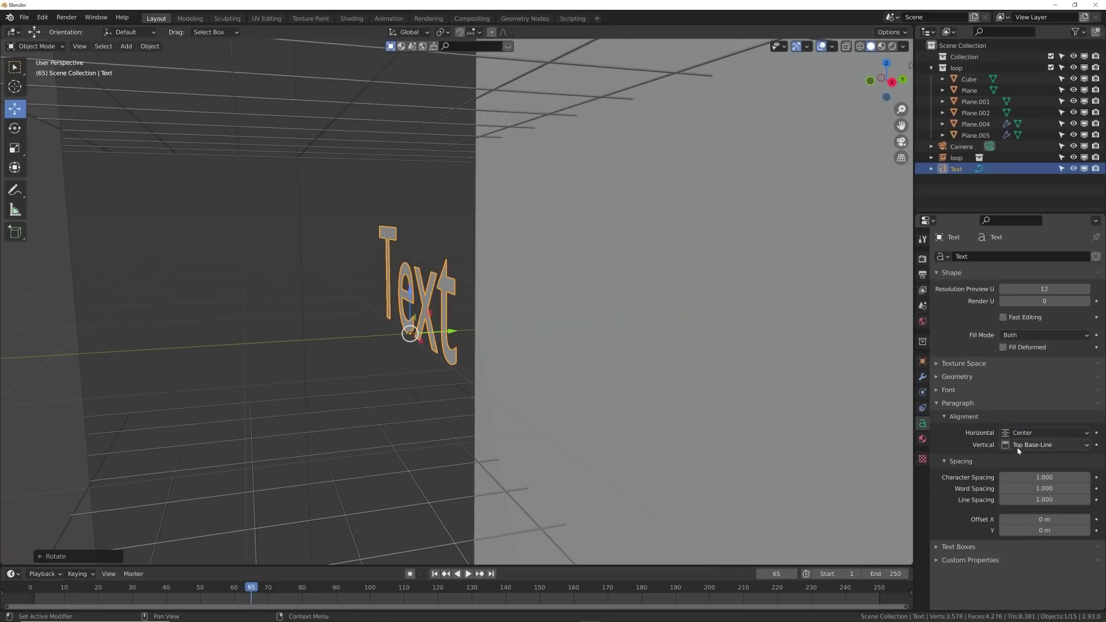
left_click(1018, 448)
left_click(1020, 476)
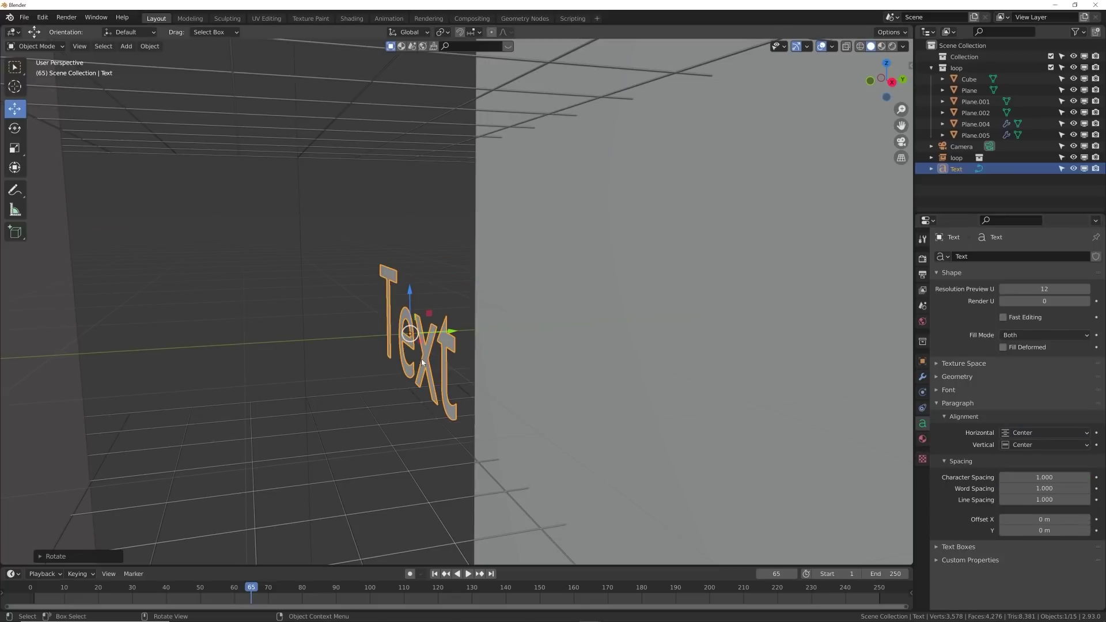
Give the Text a new Material.005 using an Emission shader at Strength 15.
left_click(922, 439)
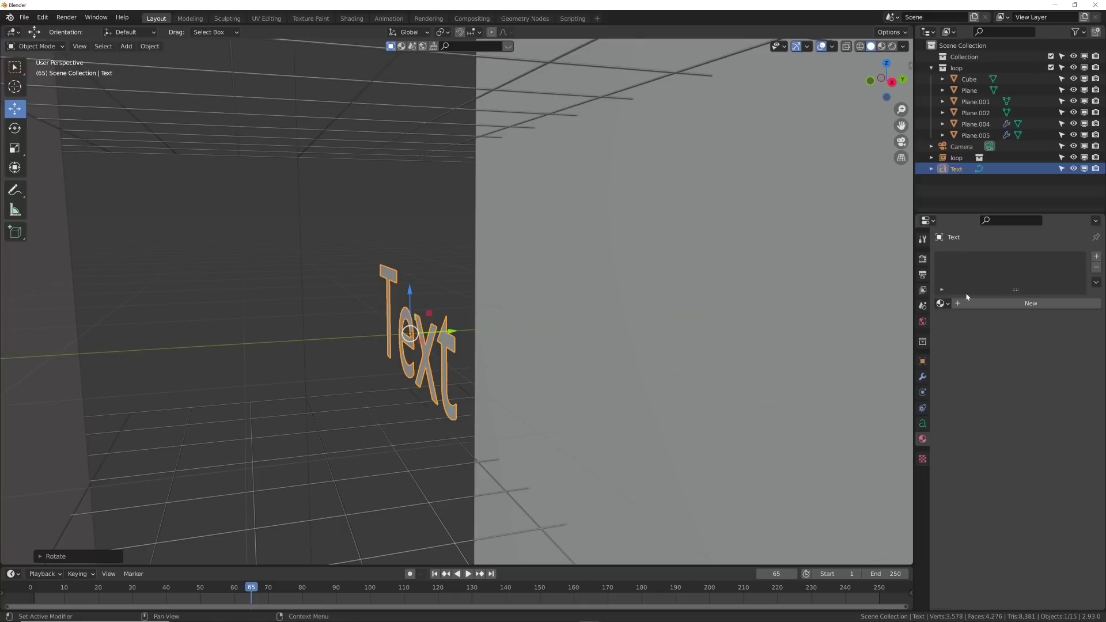
left_click(998, 304)
left_click(1066, 369)
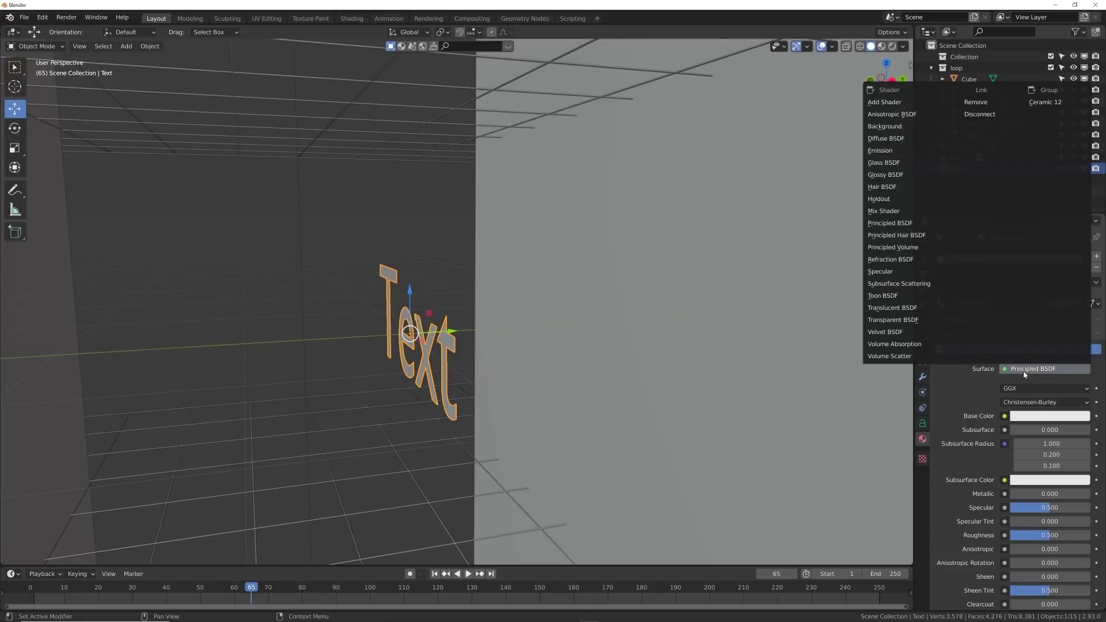
left_click(890, 152)
left_click(1050, 403)
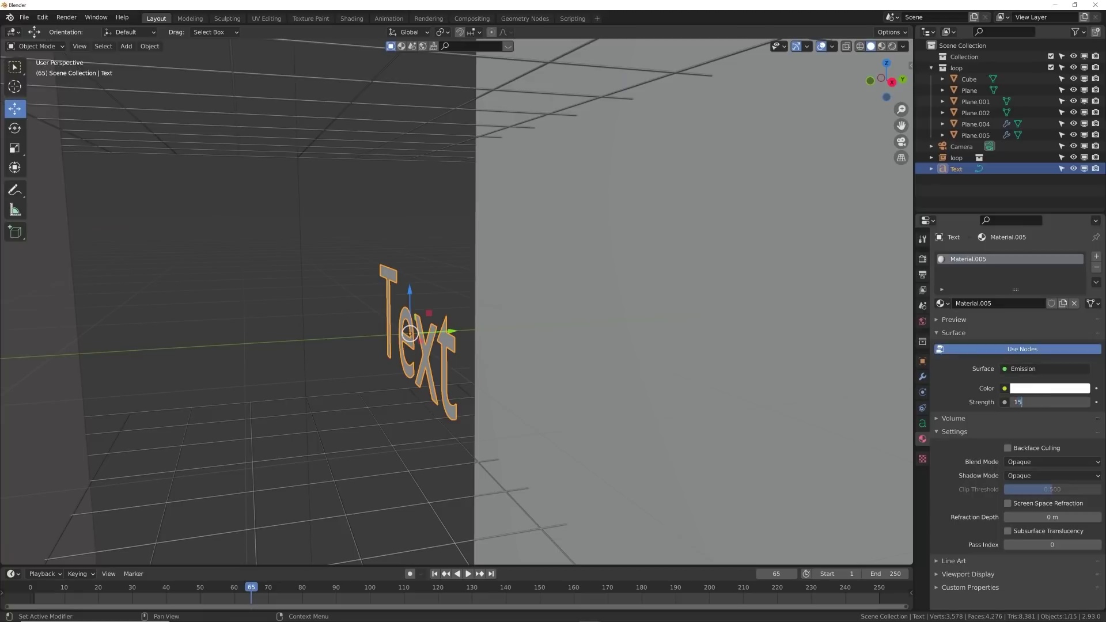
key("Return")
View the scene through the camera in Rendered shading with overlays hidden.
key("KP_0")
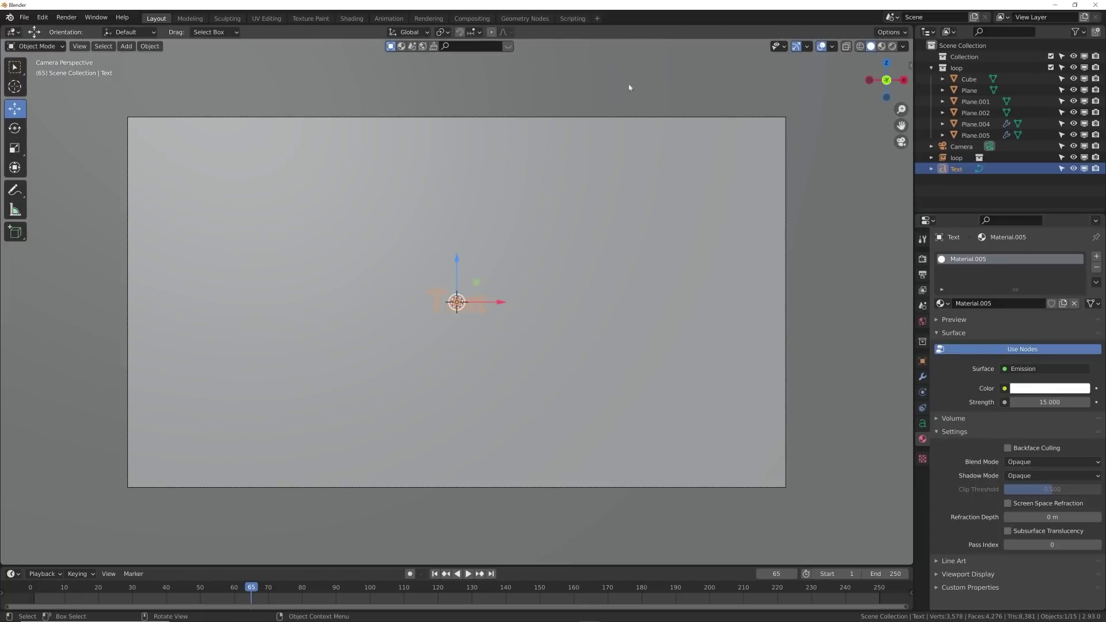
left_click(892, 46)
left_click(820, 47)
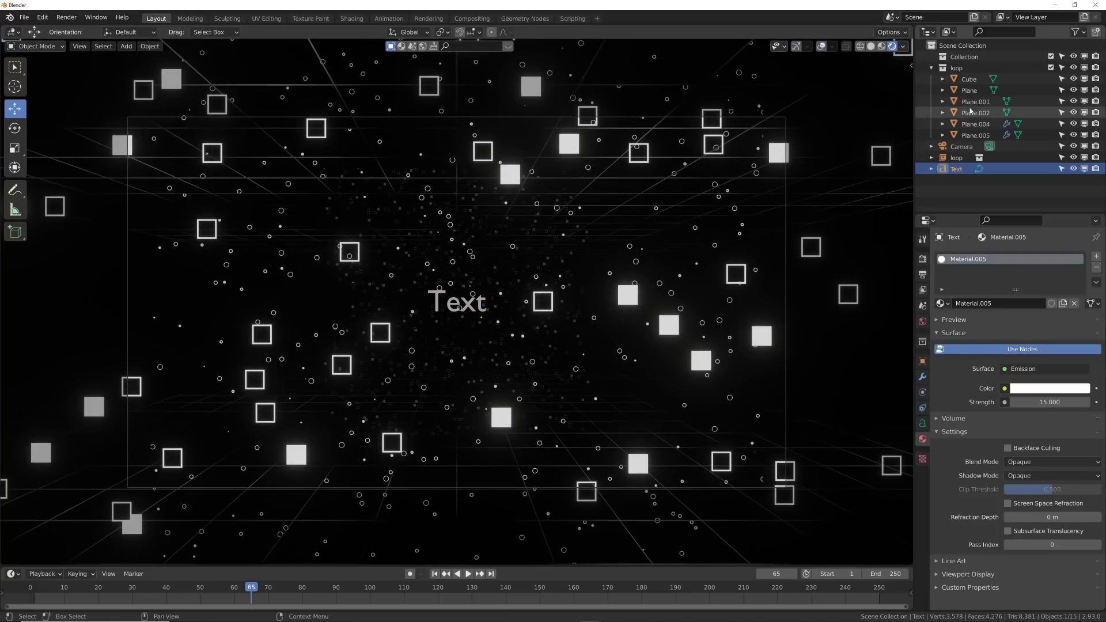
Select the Camera and dolly it along its local Z axis.
left_click(974, 148)
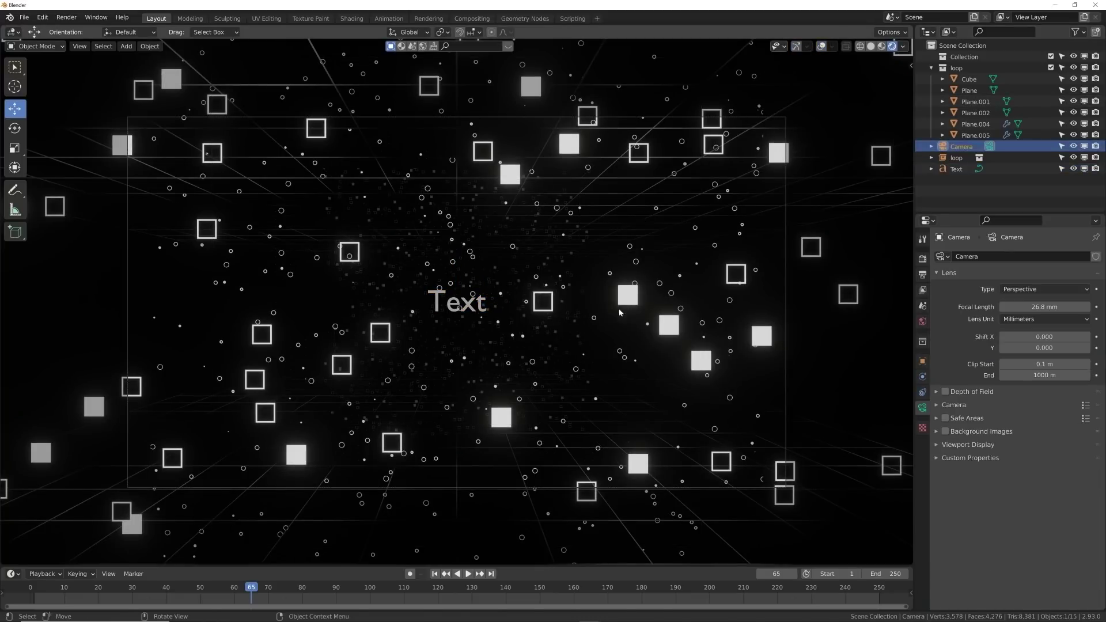
key("g")
key("z")
key("z")
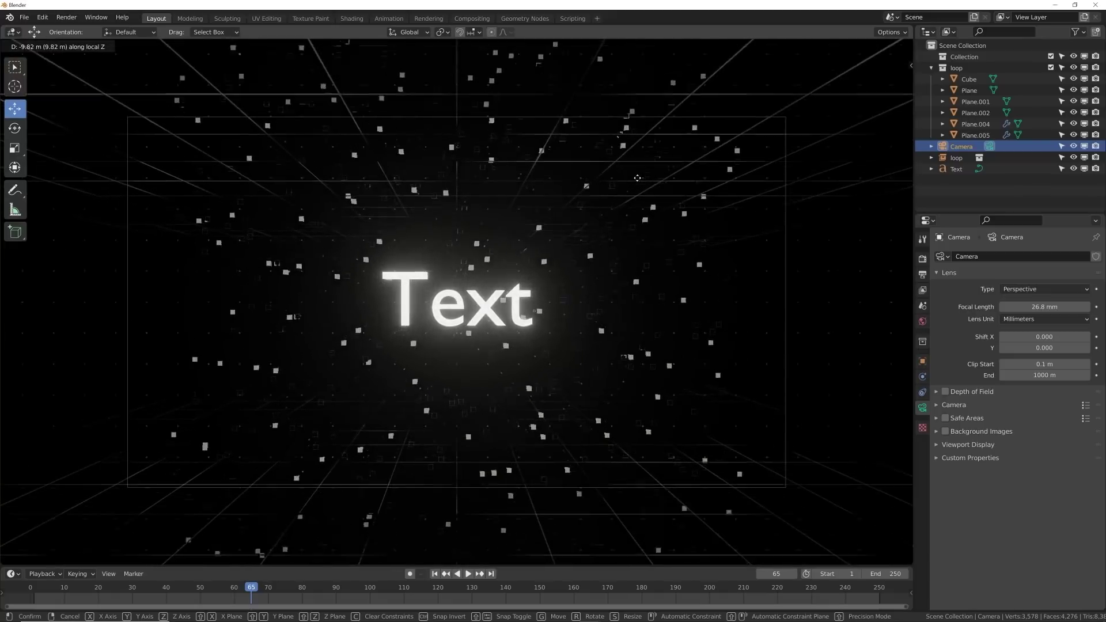
left_click(640, 180)
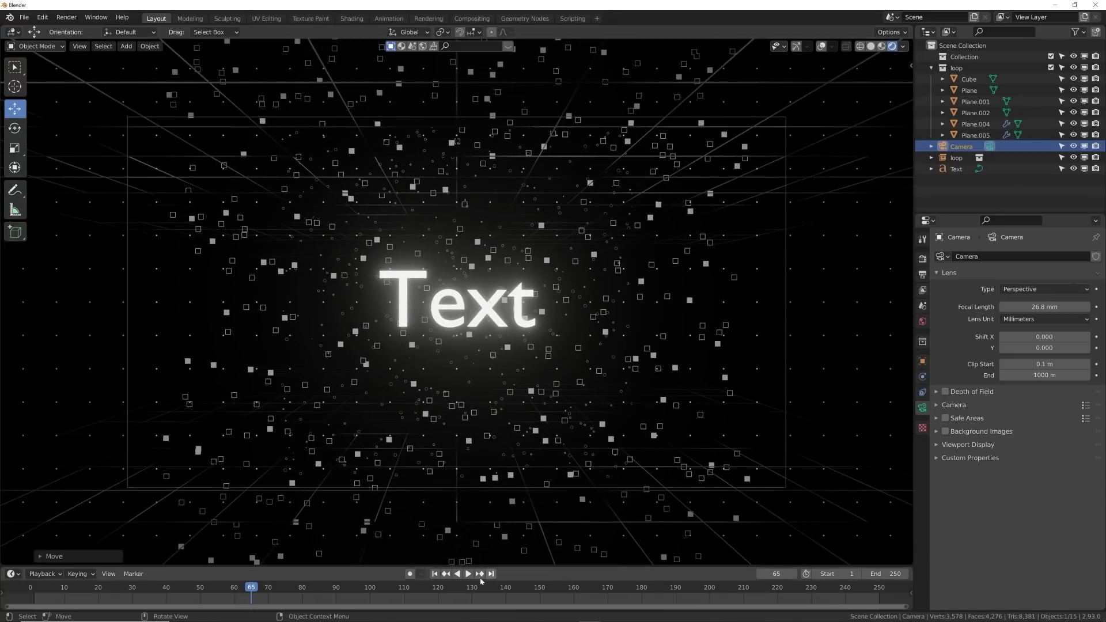
At frame 1, pull the camera about 13.94 m back along its local Z.
key("shift+Left")
key("g")
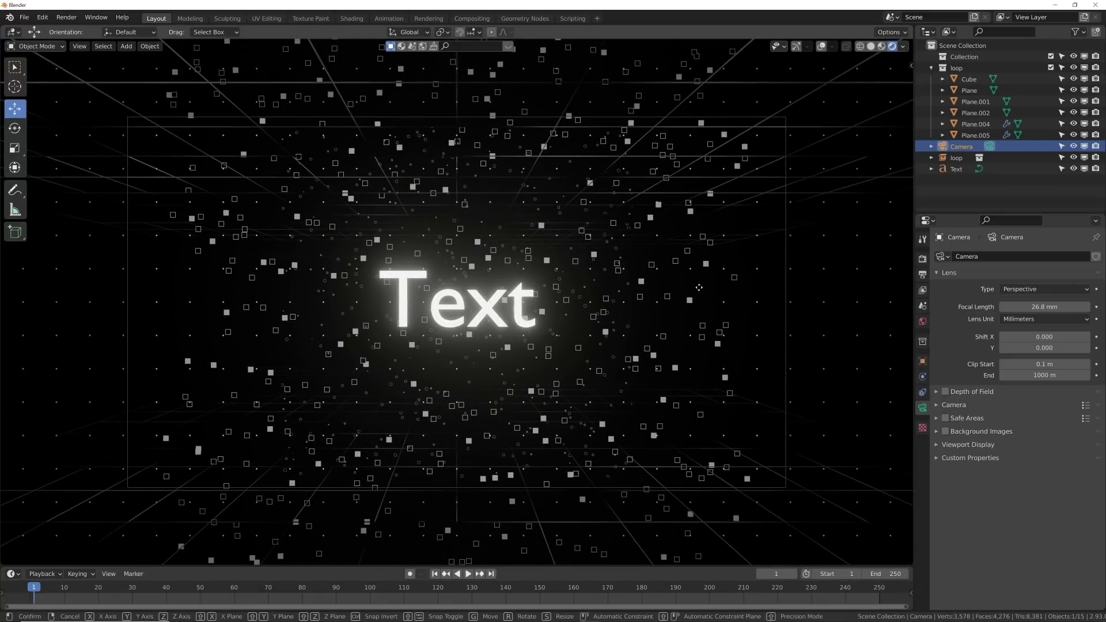
key("z")
key("z")
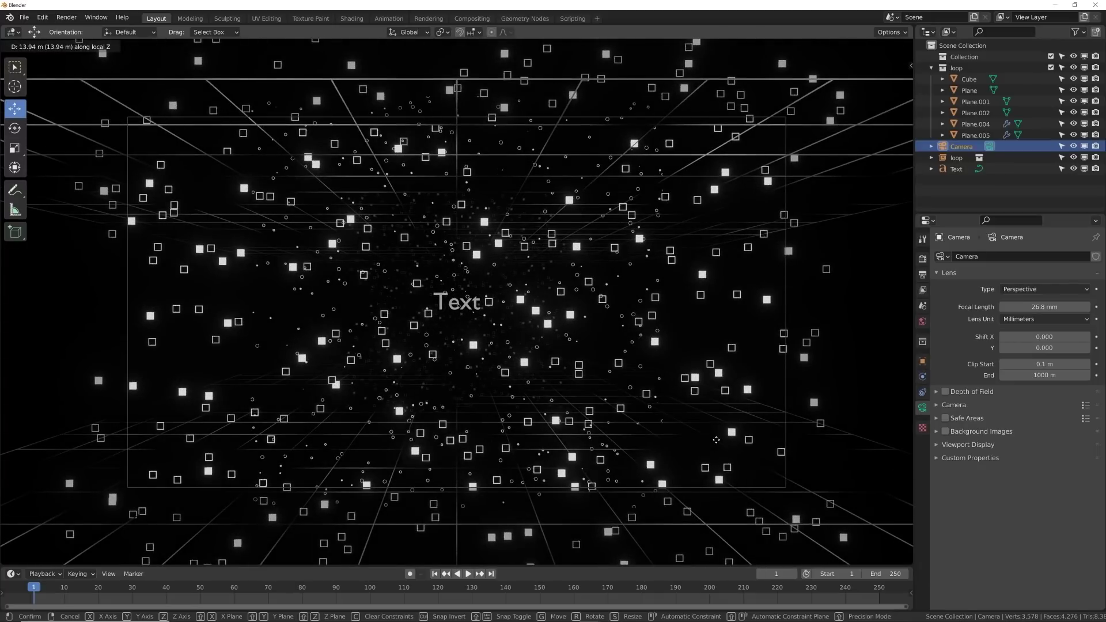
left_click(716, 440)
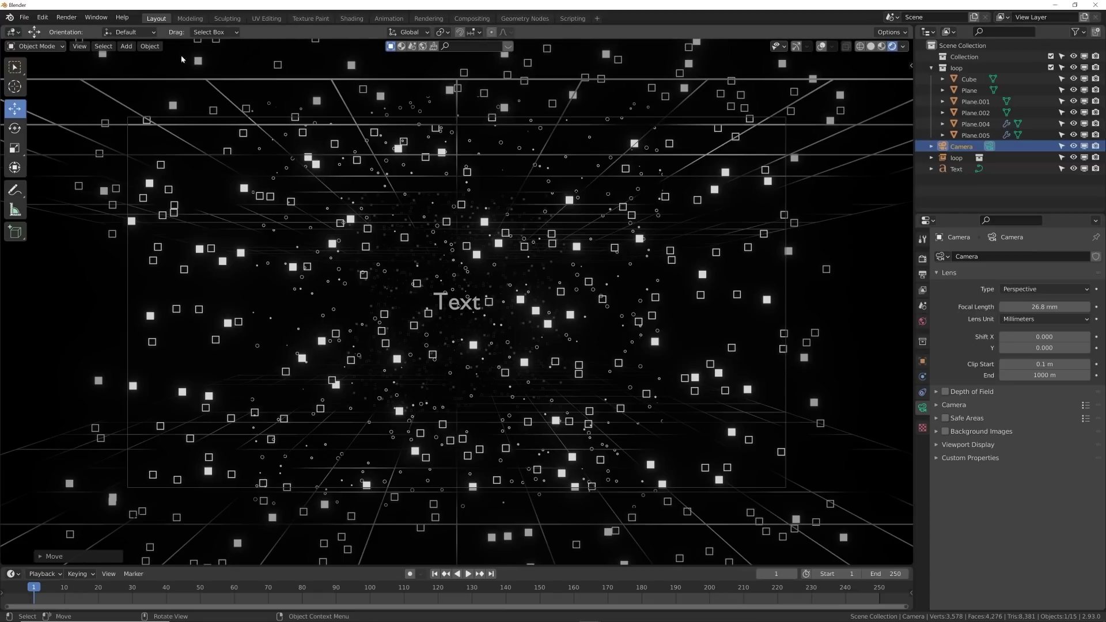
Set the Animation preference Default Interpolation to Bezier and close Preferences.
left_click(43, 17)
left_click(82, 177)
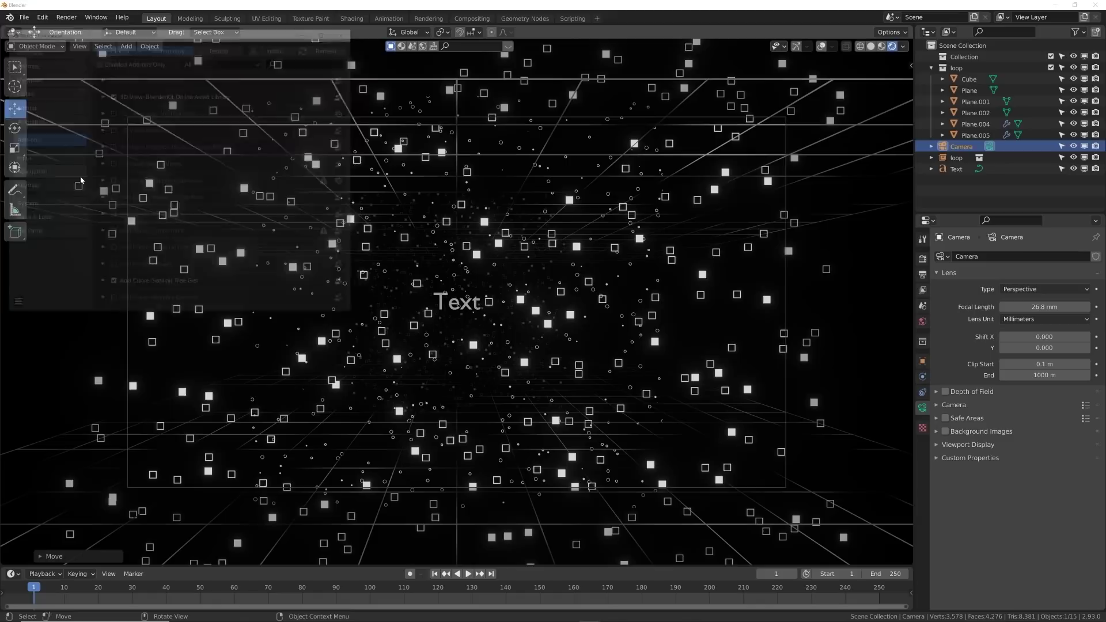
left_click(27, 120)
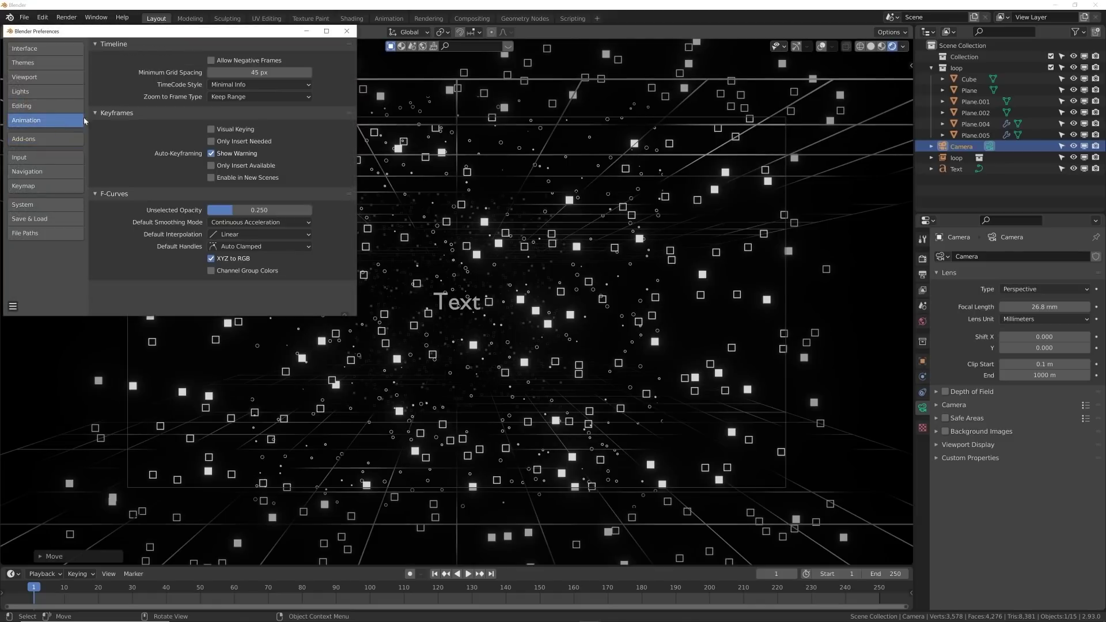
left_click(253, 234)
left_click(162, 177)
left_click(355, 31)
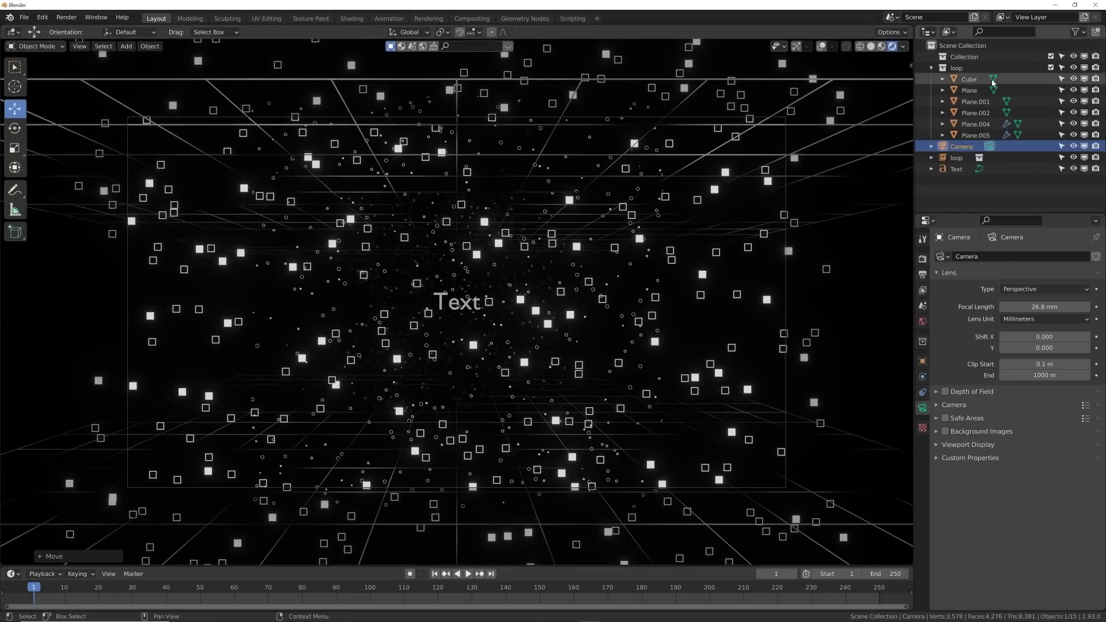
Keyframe camera Location Y at -11.897 m on frame 1 and 2.0715 m on frame 88.
left_click(923, 362)
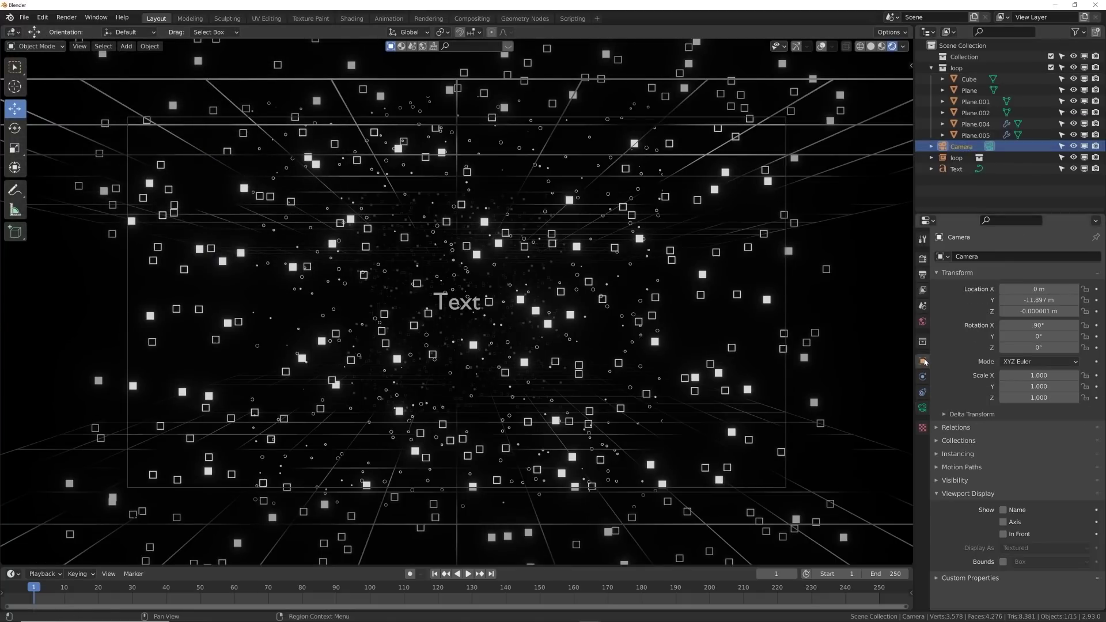
left_click(1097, 300)
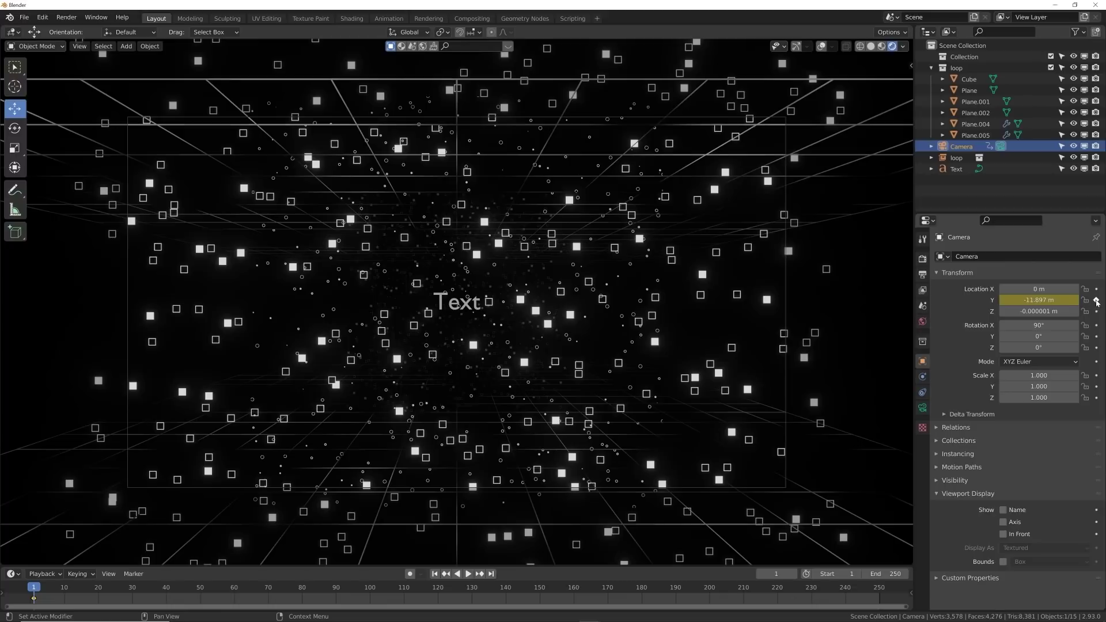
key("space")
key("space")
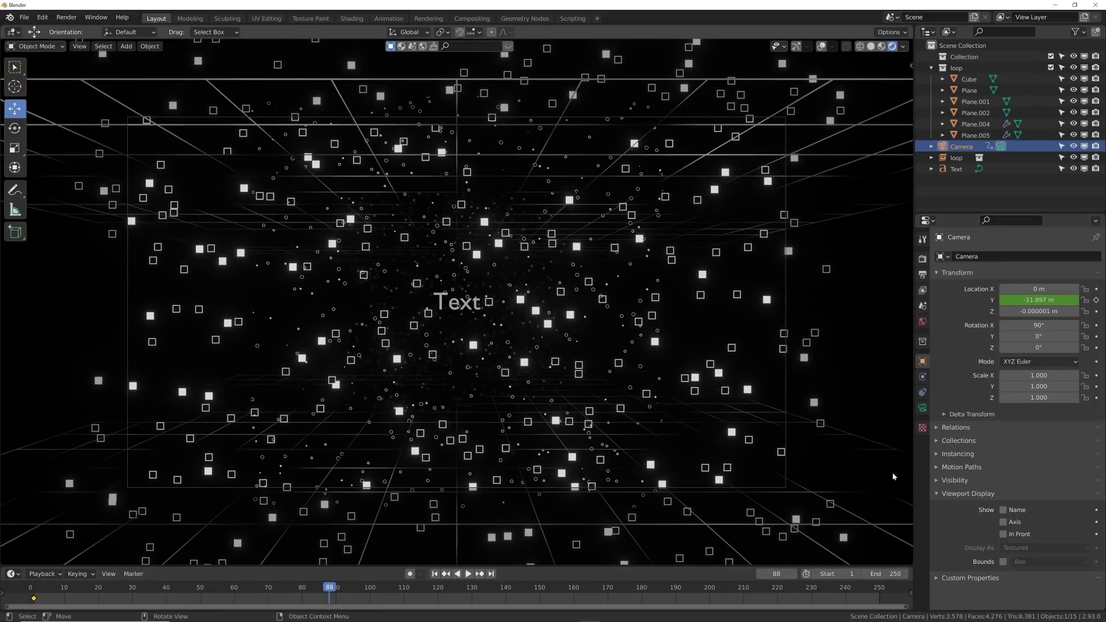
left_click_drag(1062, 299, 1096, 299)
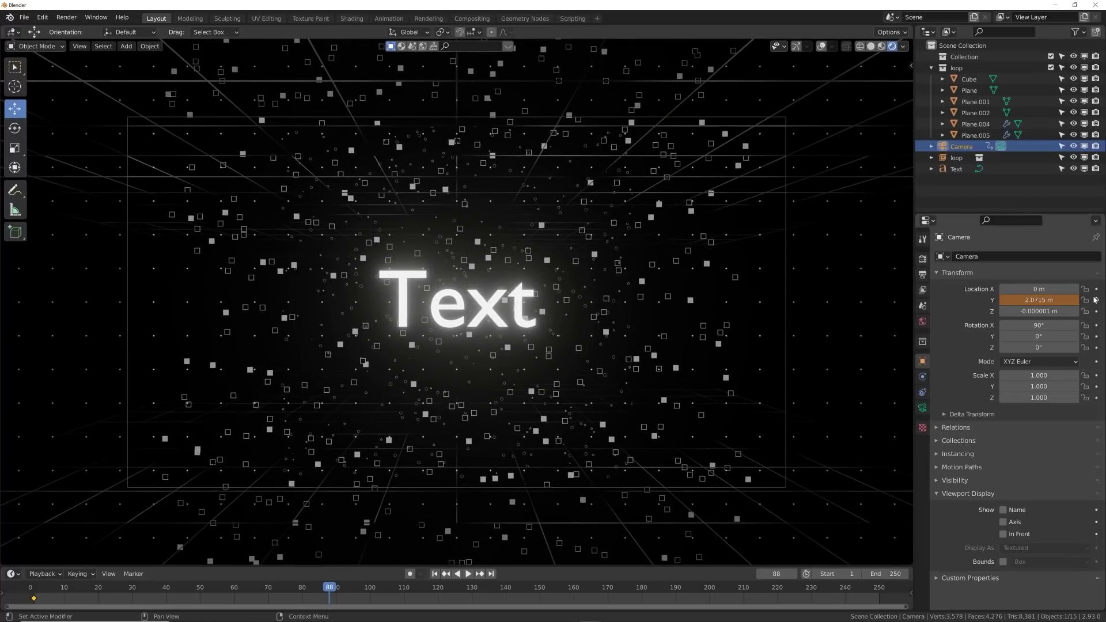
left_click(1096, 300)
Play the camera fly-in back from the start frame.
left_click(435, 574)
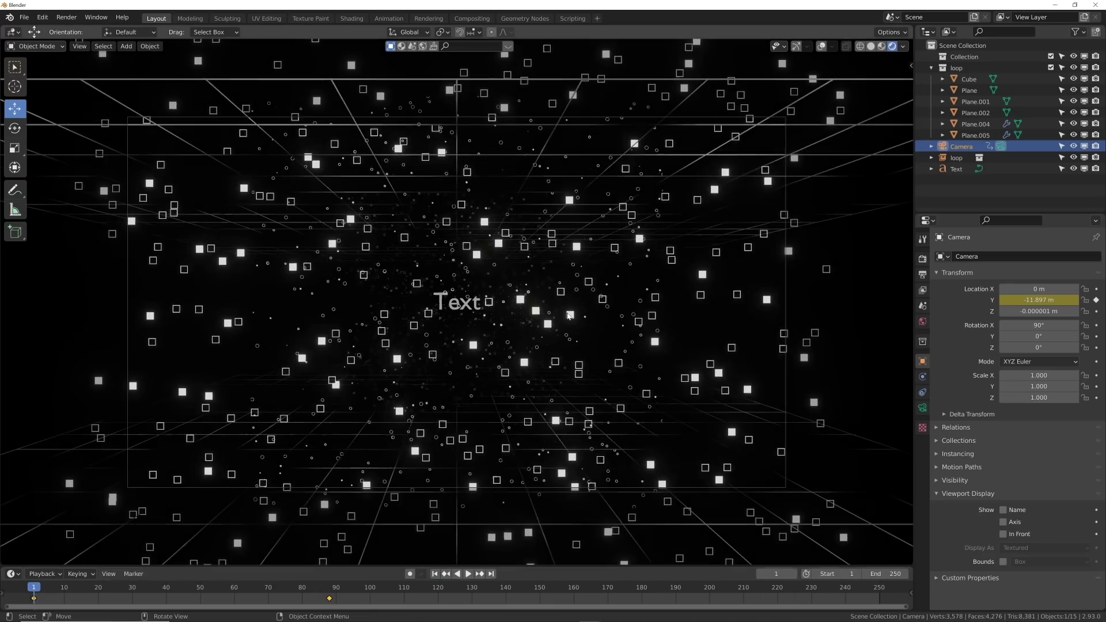
key("space")
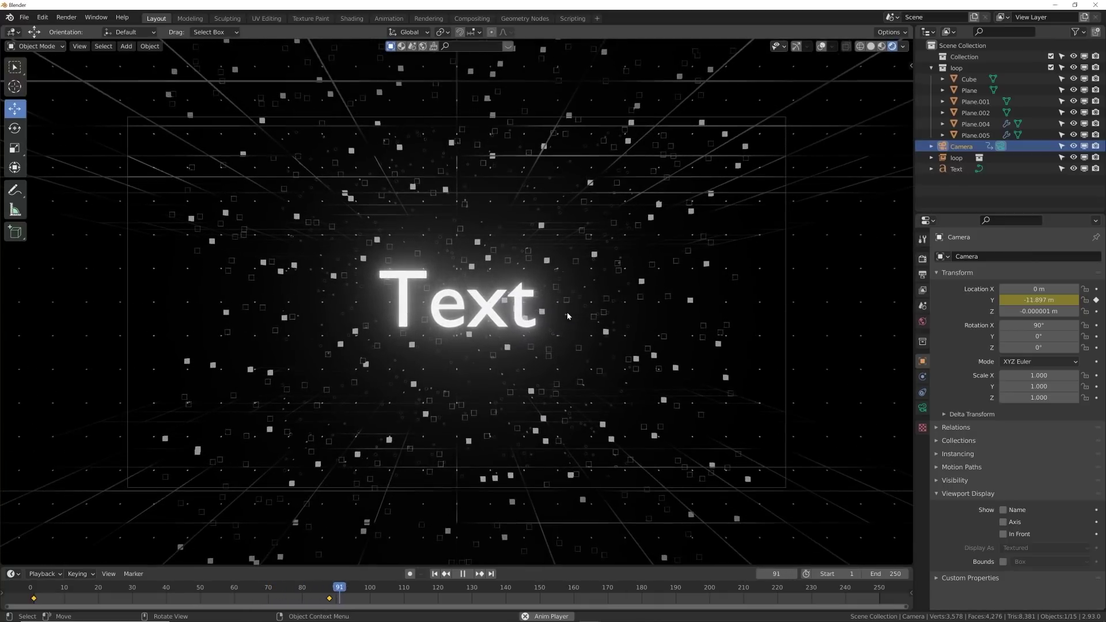
key("space")
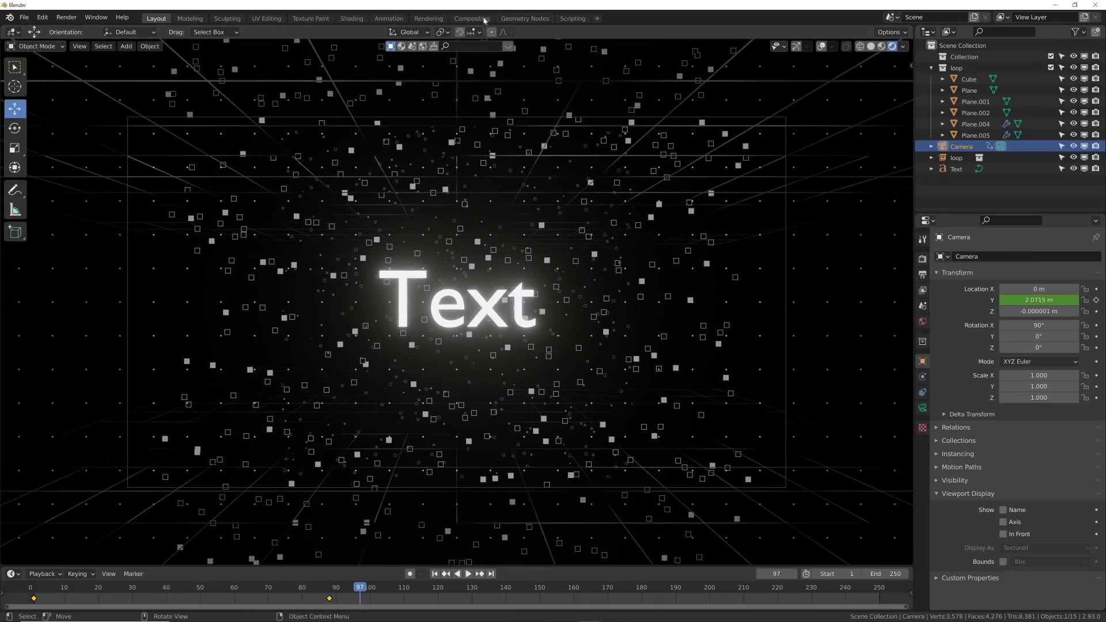
In the Animation workspace, show the camera view in a widened, Rendered-shaded right viewport.
left_click(389, 19)
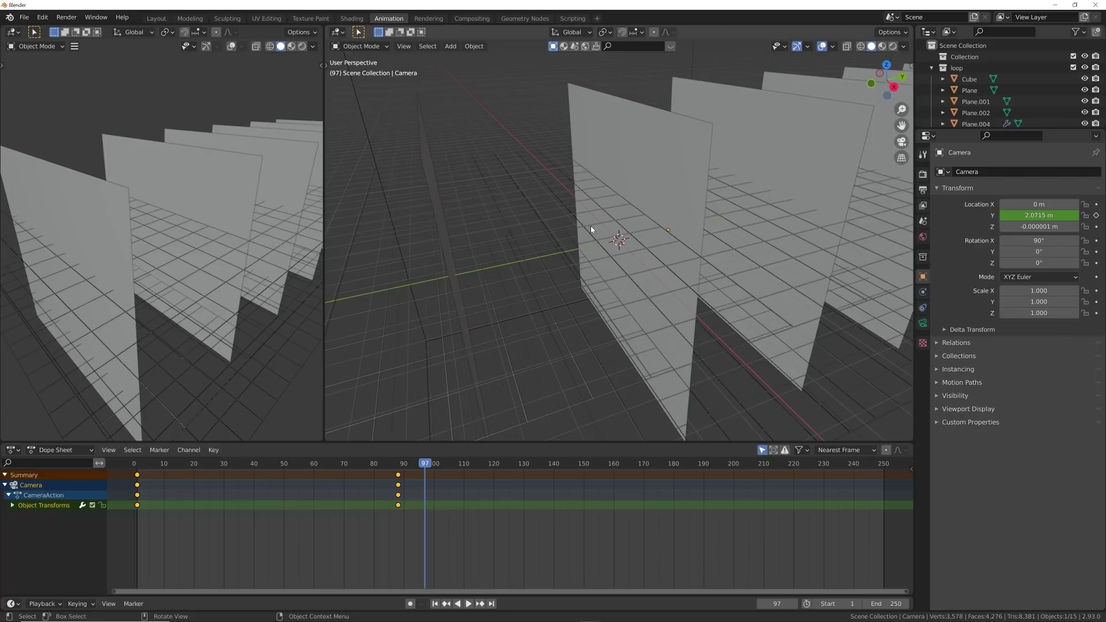
key("KP_0")
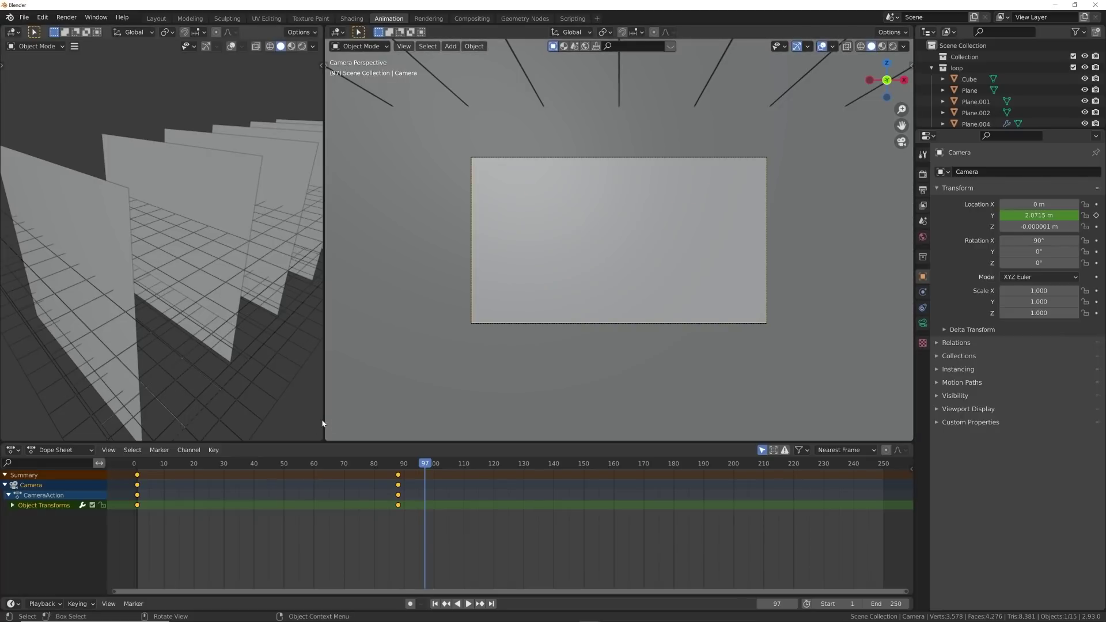
left_click_drag(325, 424, 451, 425)
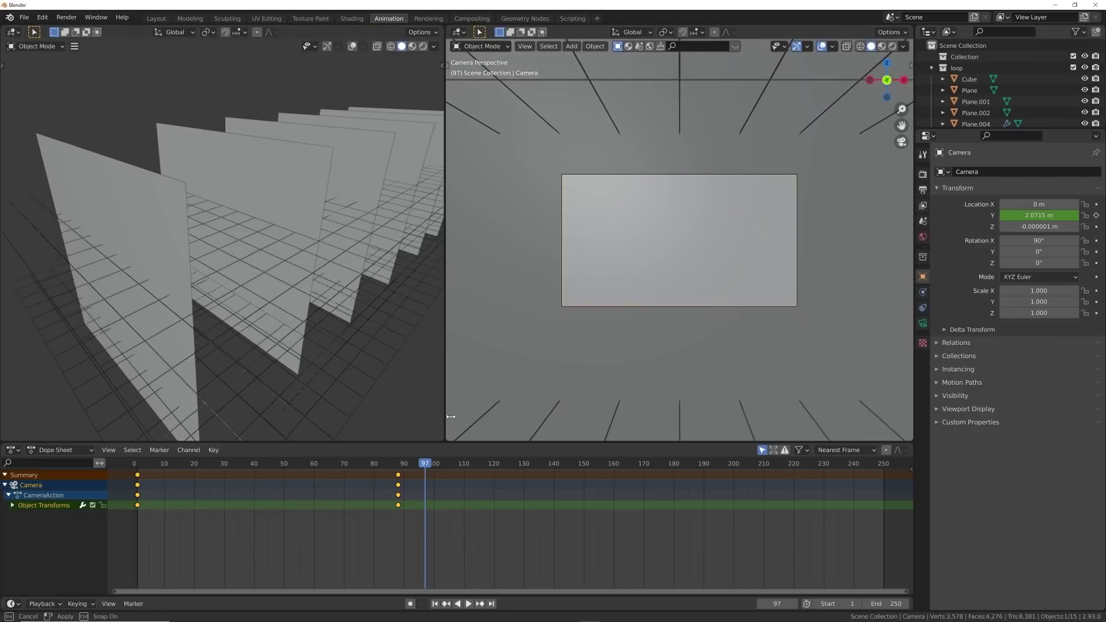
left_click(893, 46)
left_click(14, 32)
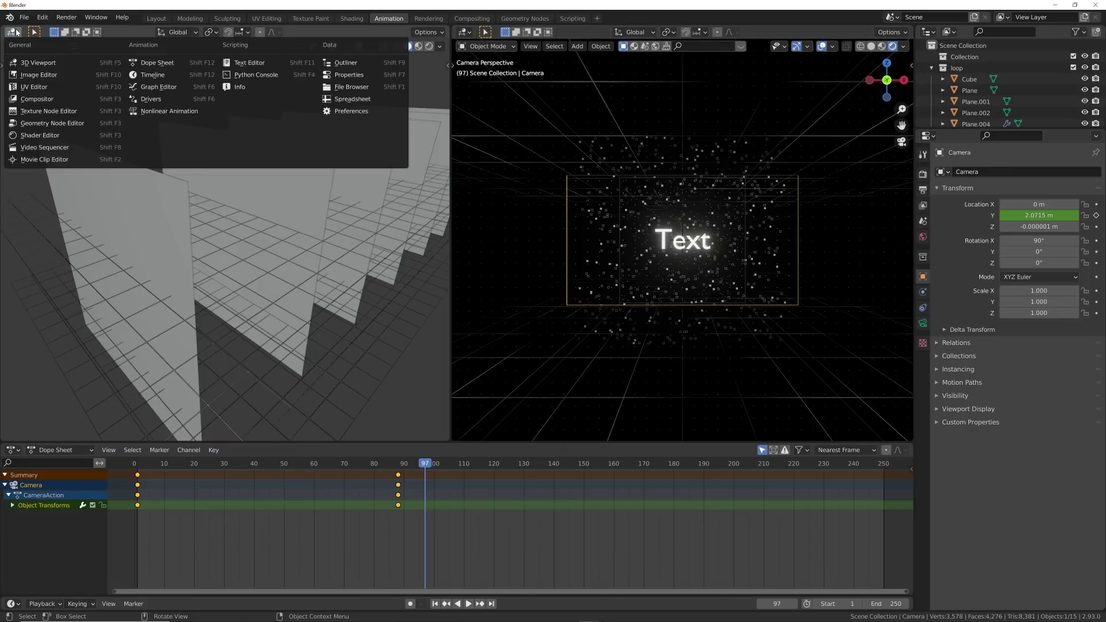
In the Graph Editor, stretch the upper keyframe's left handle on the camera Y curve so the camera eases in.
left_click(145, 87)
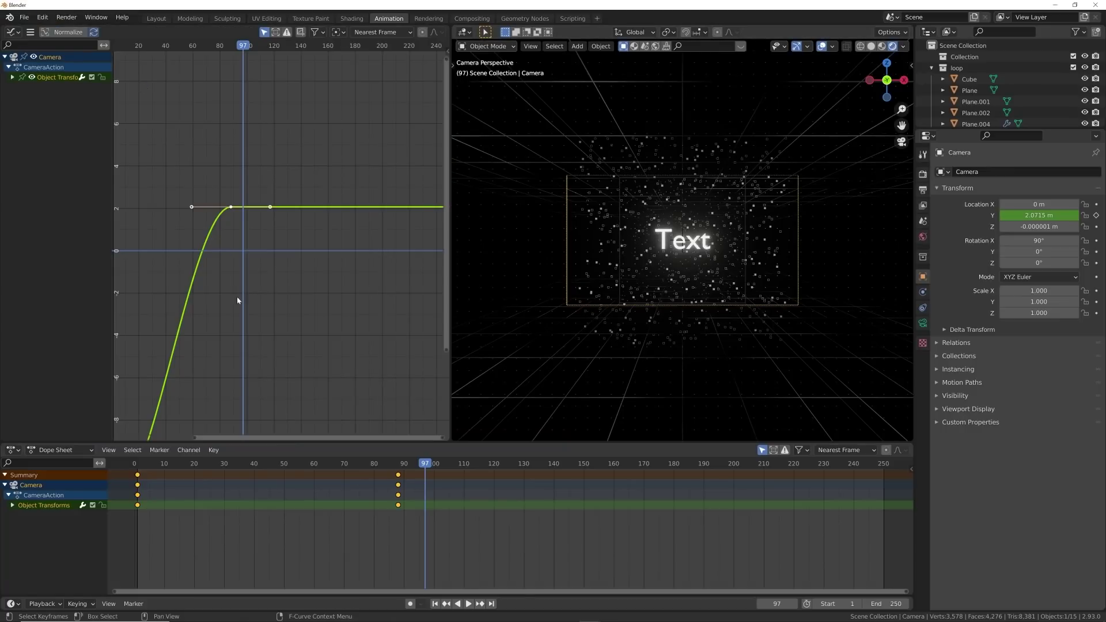
middle_click_drag(247, 327, 255, 233)
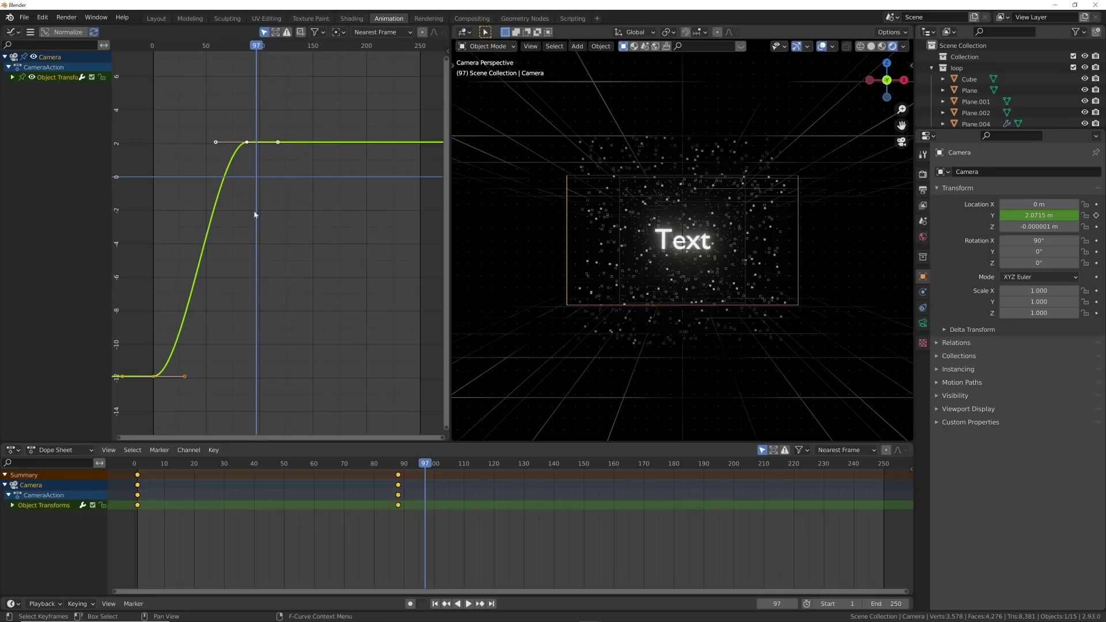
left_click(216, 143)
left_click_drag(217, 143, 136, 141)
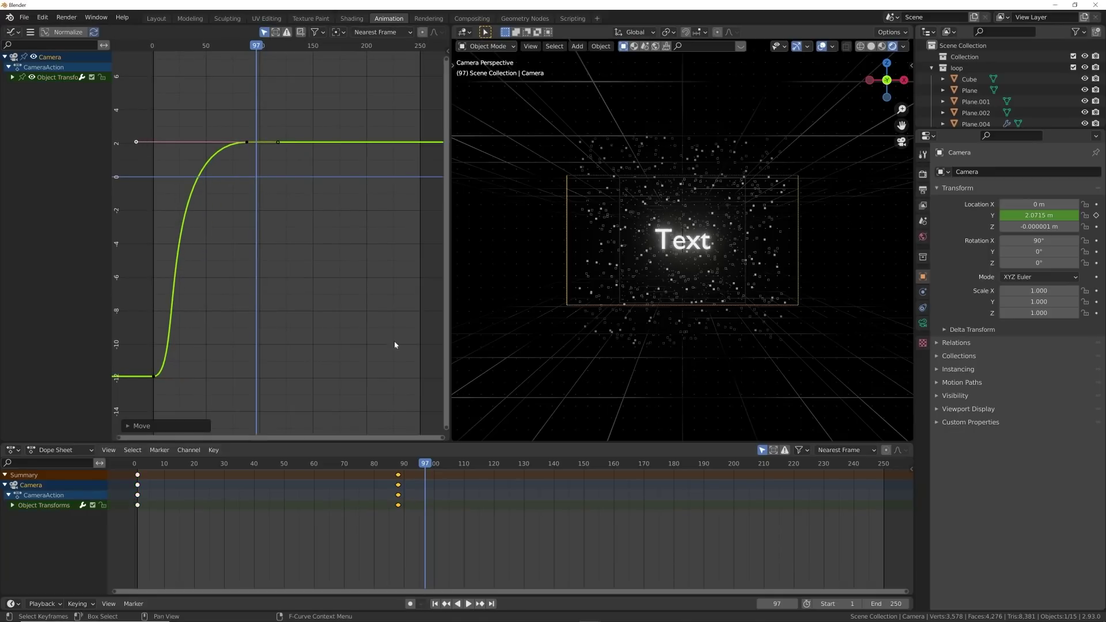
Preview the eased camera fly-in from frame 1 several times, then return to the Layout workspace.
left_click(435, 604)
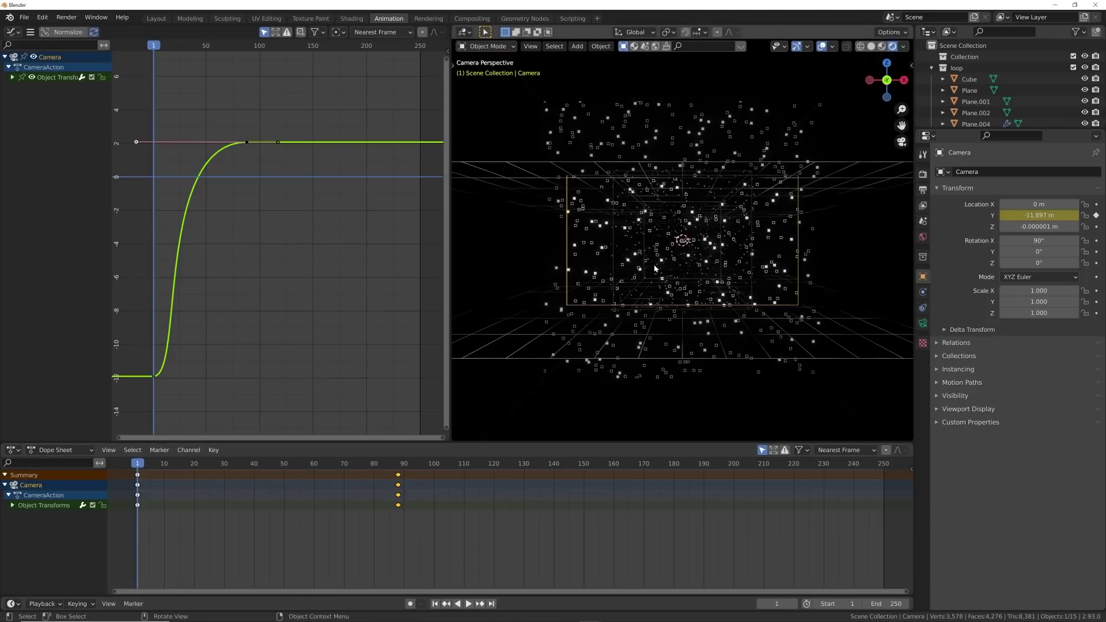
key("space")
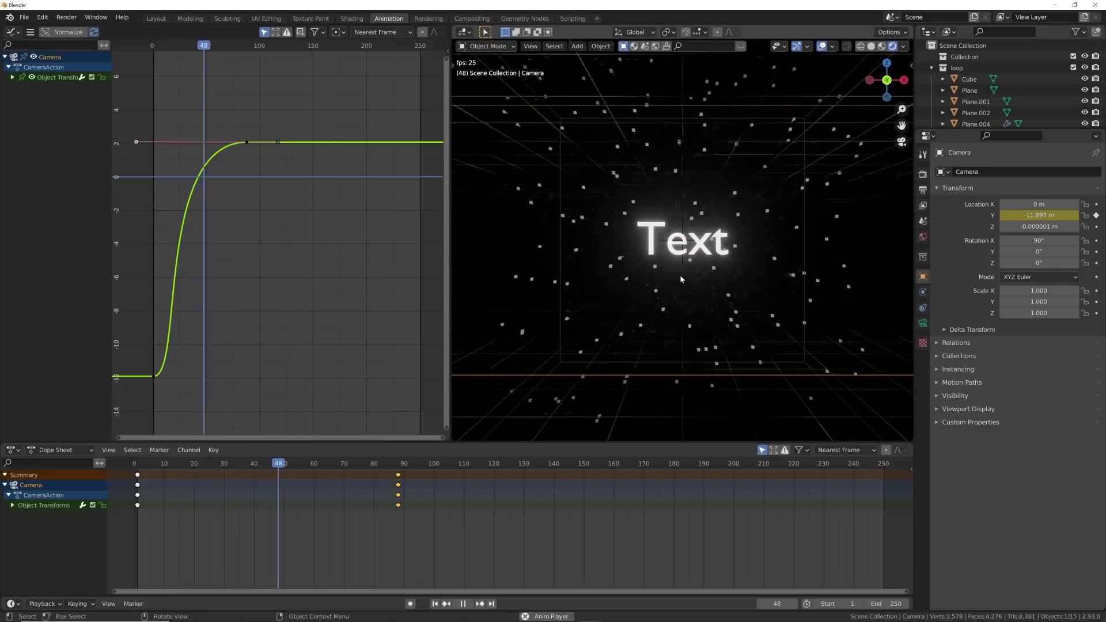
key("space")
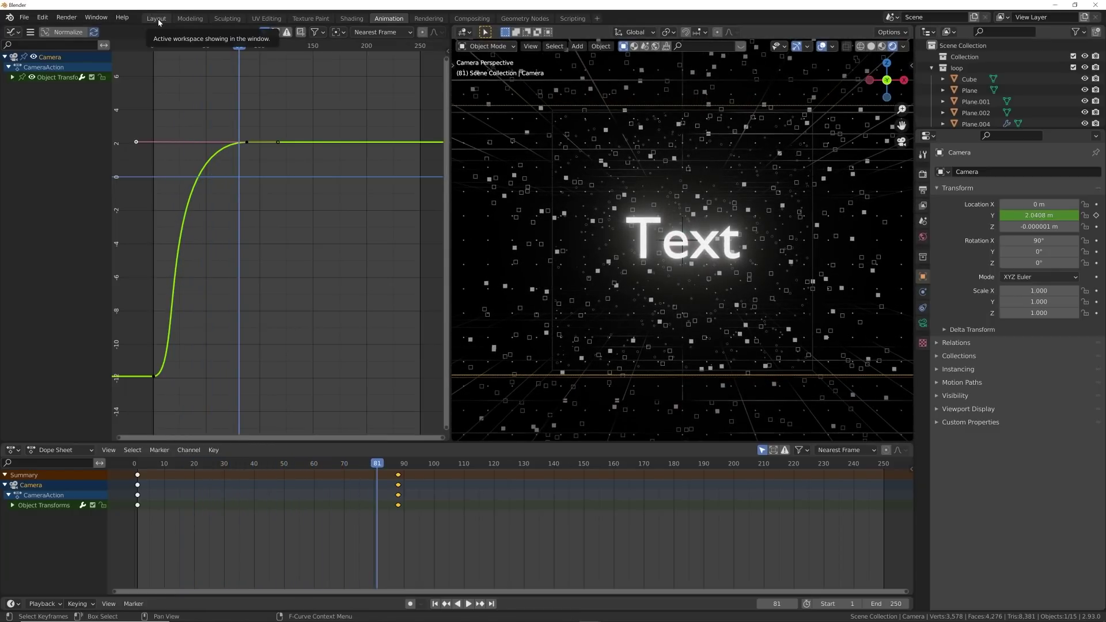
left_click(435, 604)
key("space")
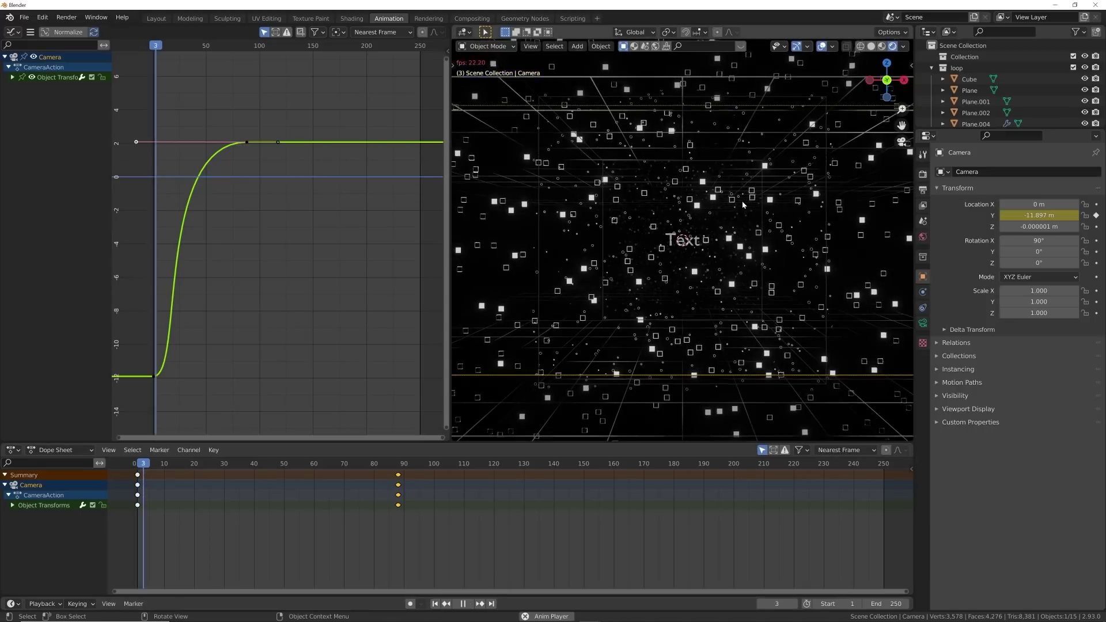
key("space")
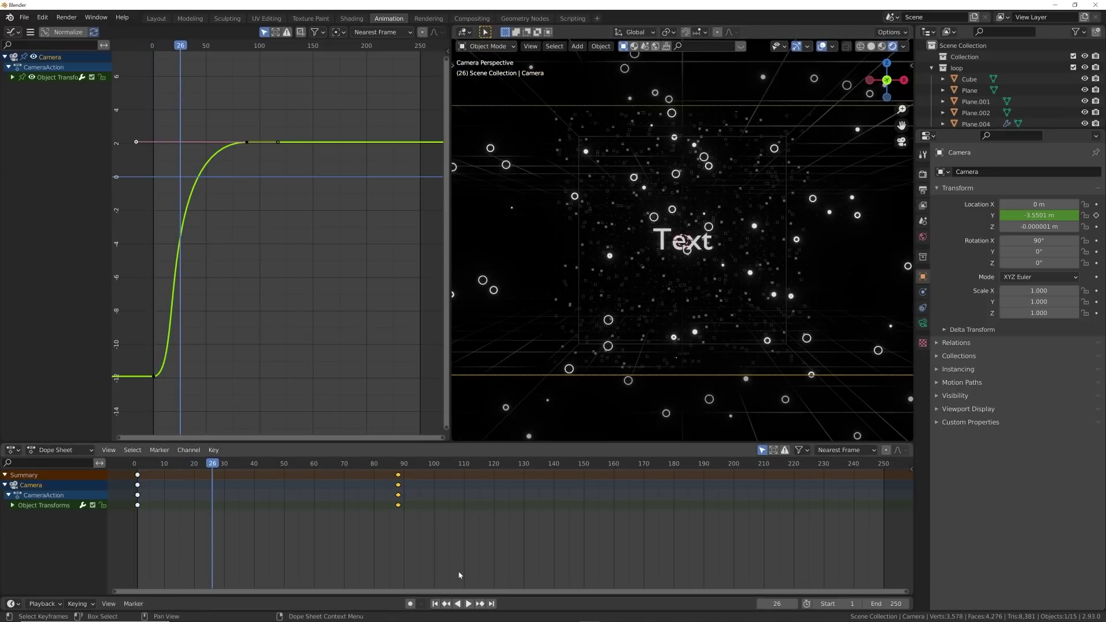
left_click(436, 604)
key("space")
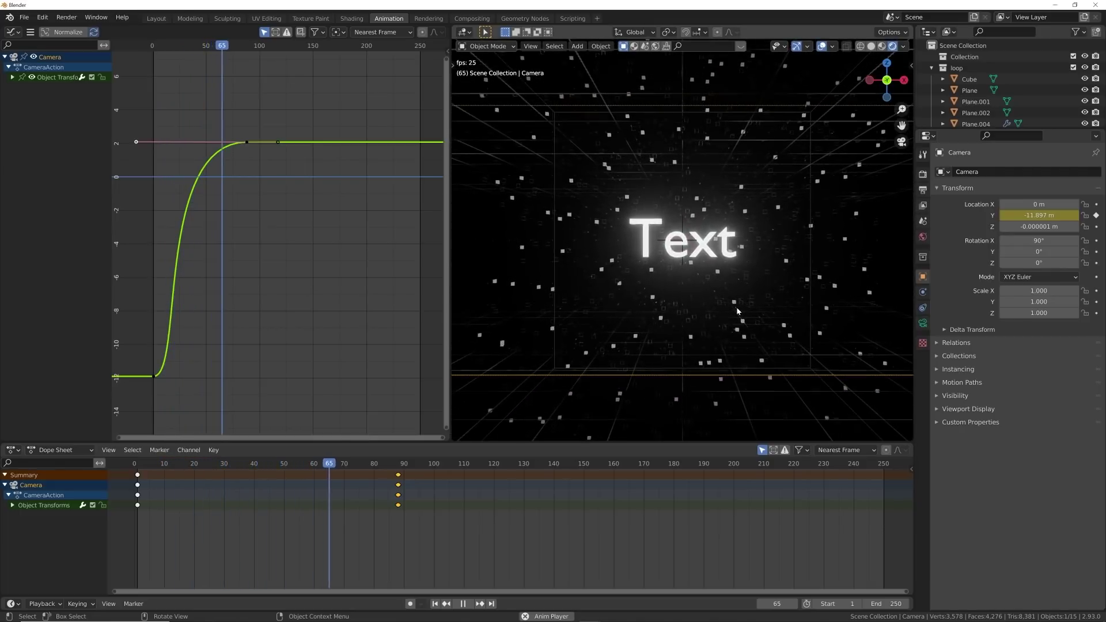
key("space")
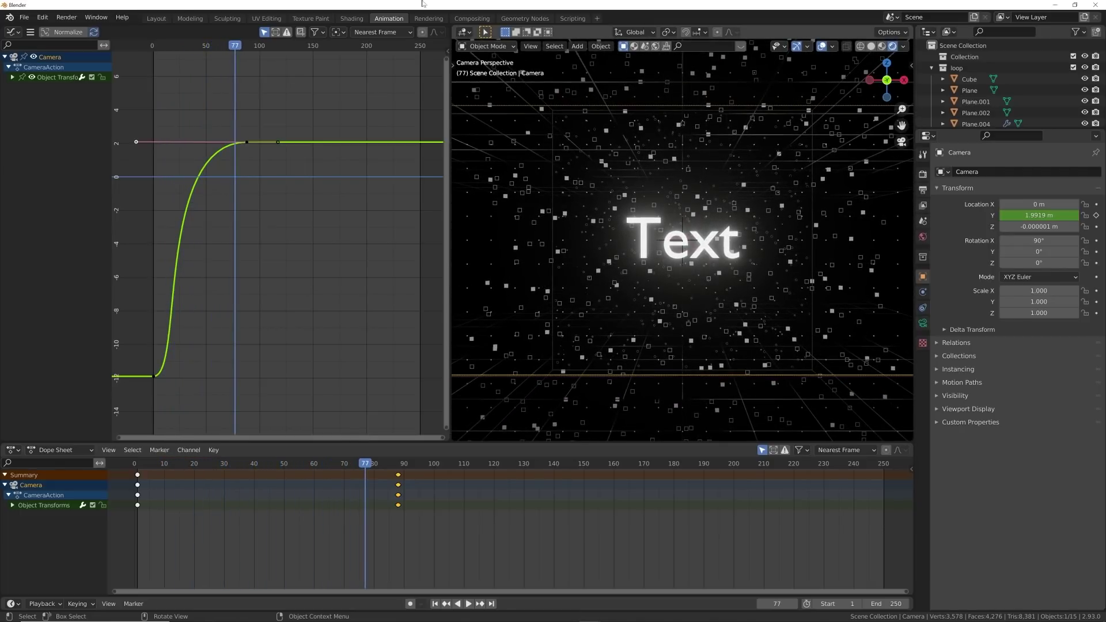
left_click(156, 18)
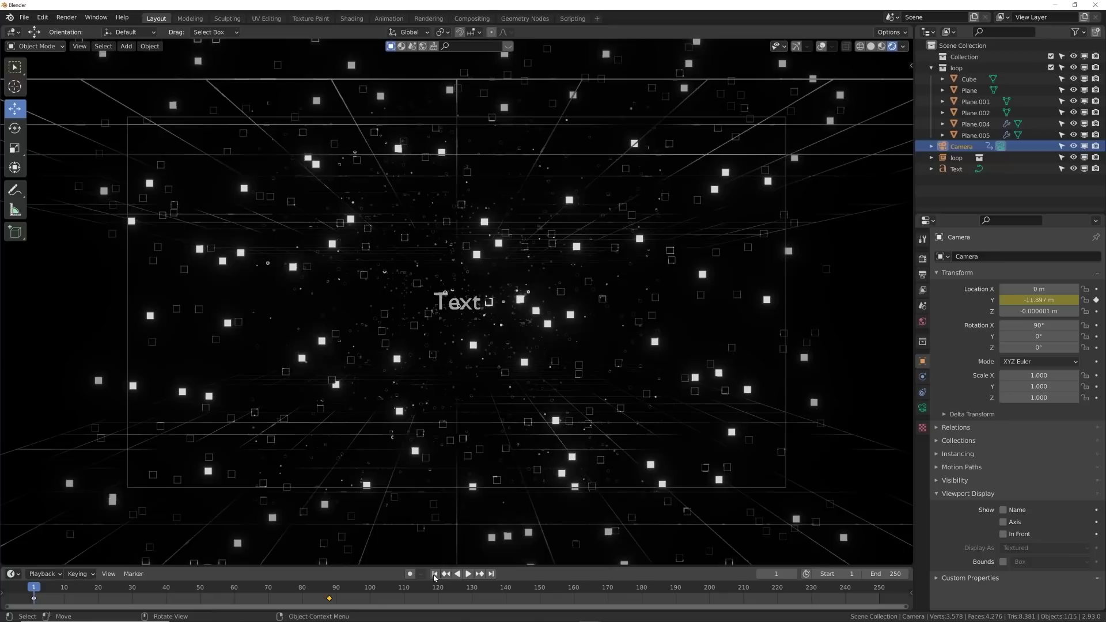
Select the Cube and, in the Shading workspace, raise its Principled Volume density from 0.230 to 0.360.
key("shift+Left")
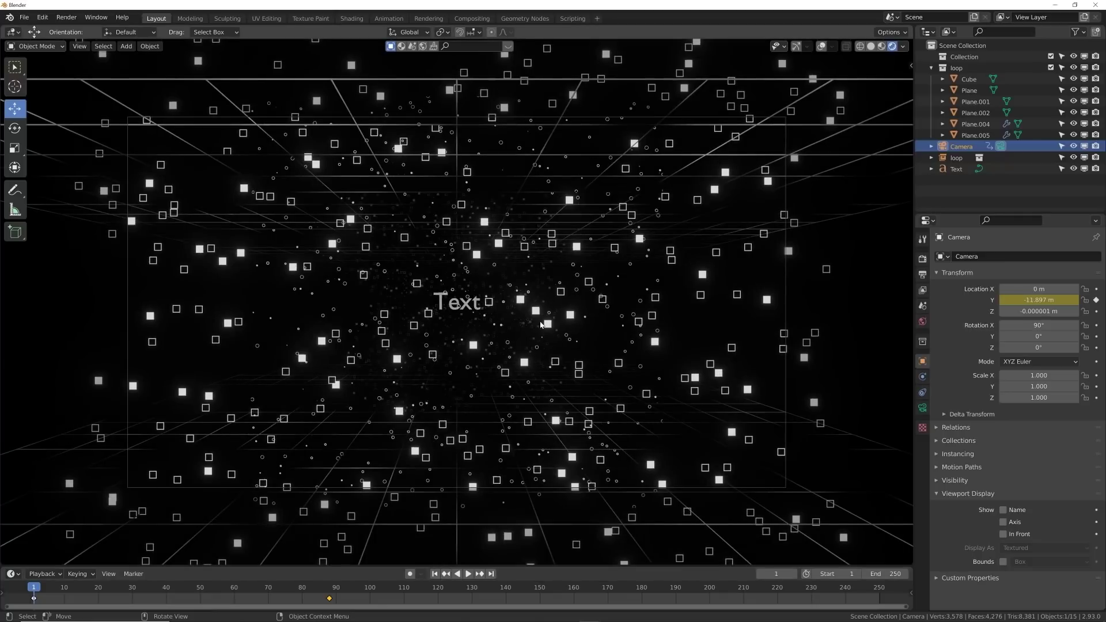
left_click(973, 82)
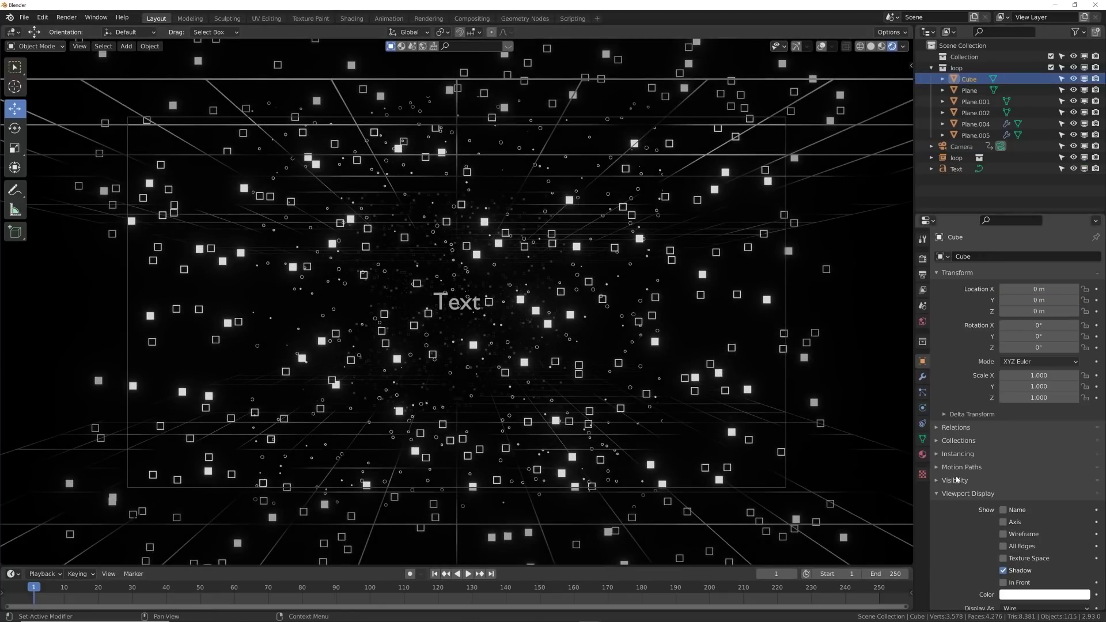
left_click(352, 19)
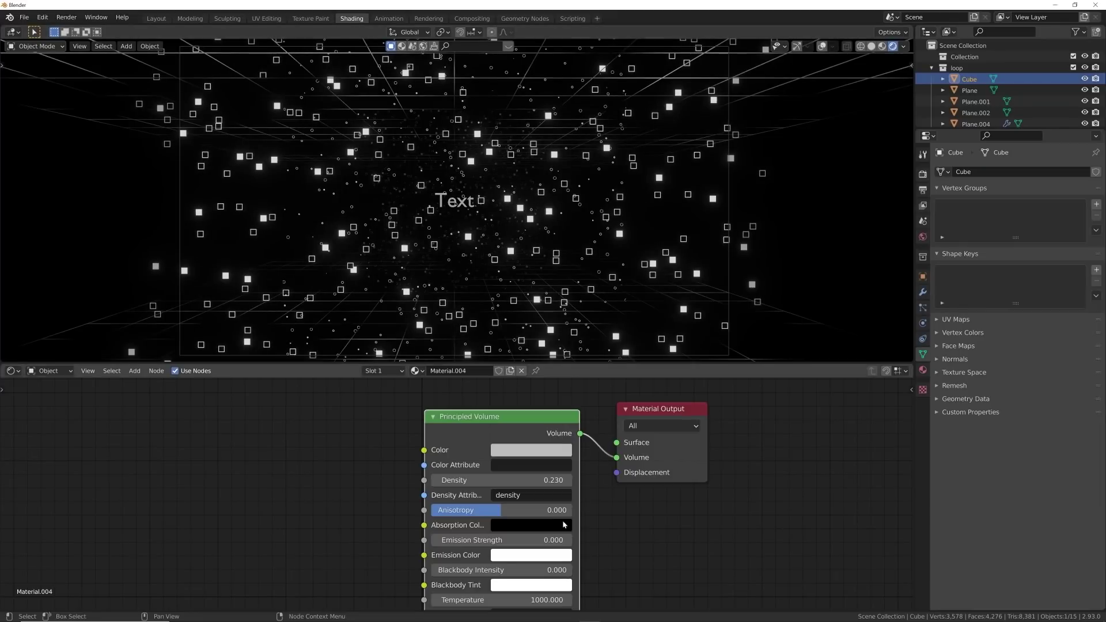
left_click_drag(518, 480, 533, 480)
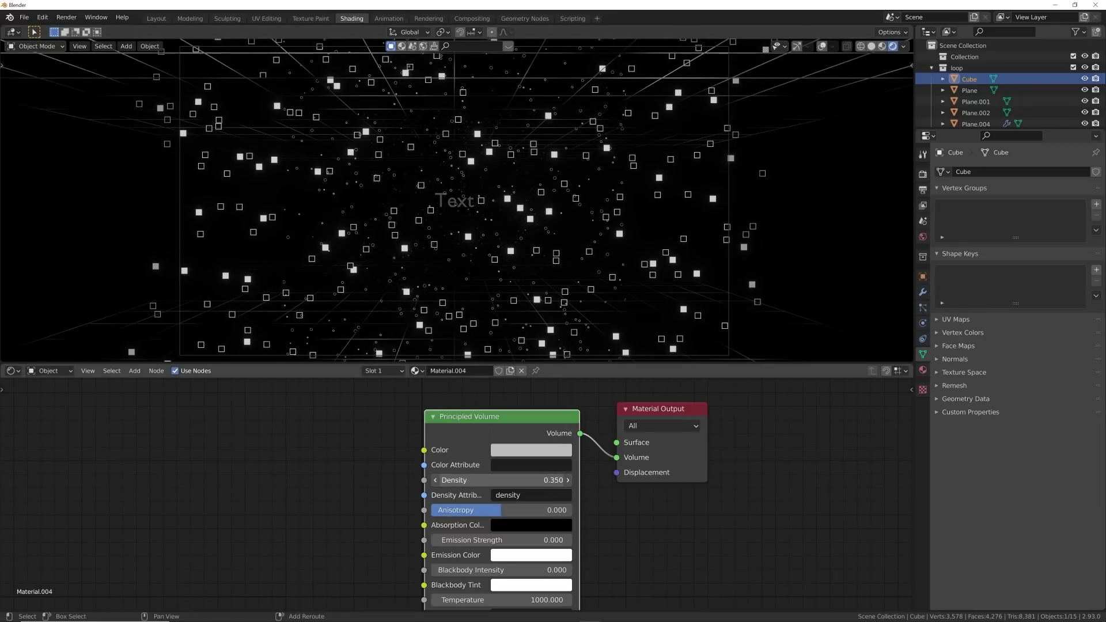
Preview the thicker haze, then split a new editor area above the node editor.
key("space")
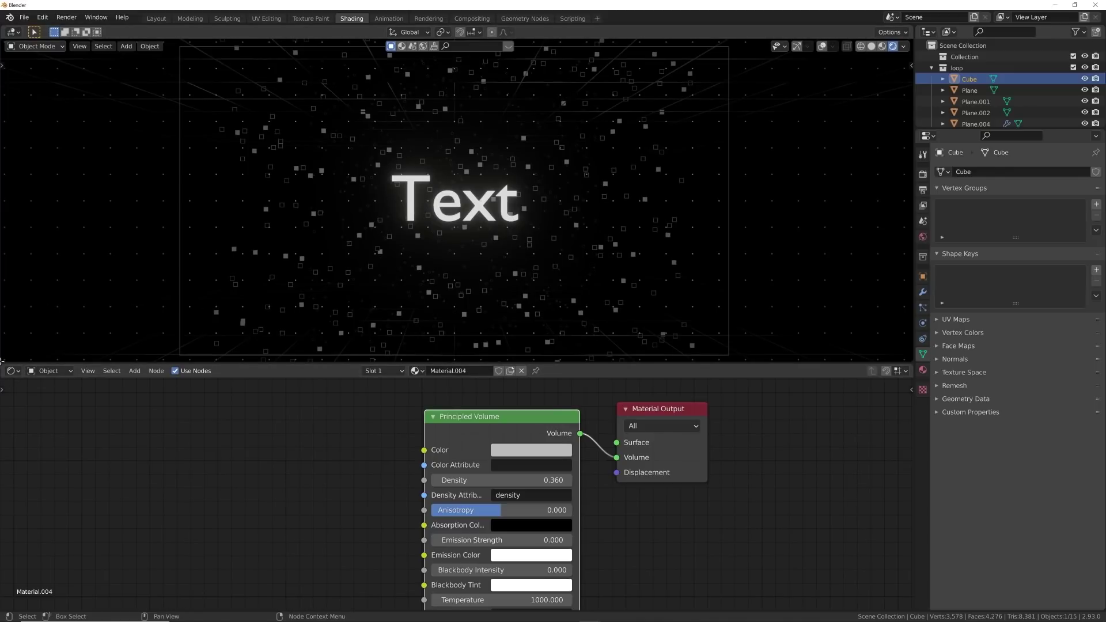
left_click_drag(4, 352, 4, 298)
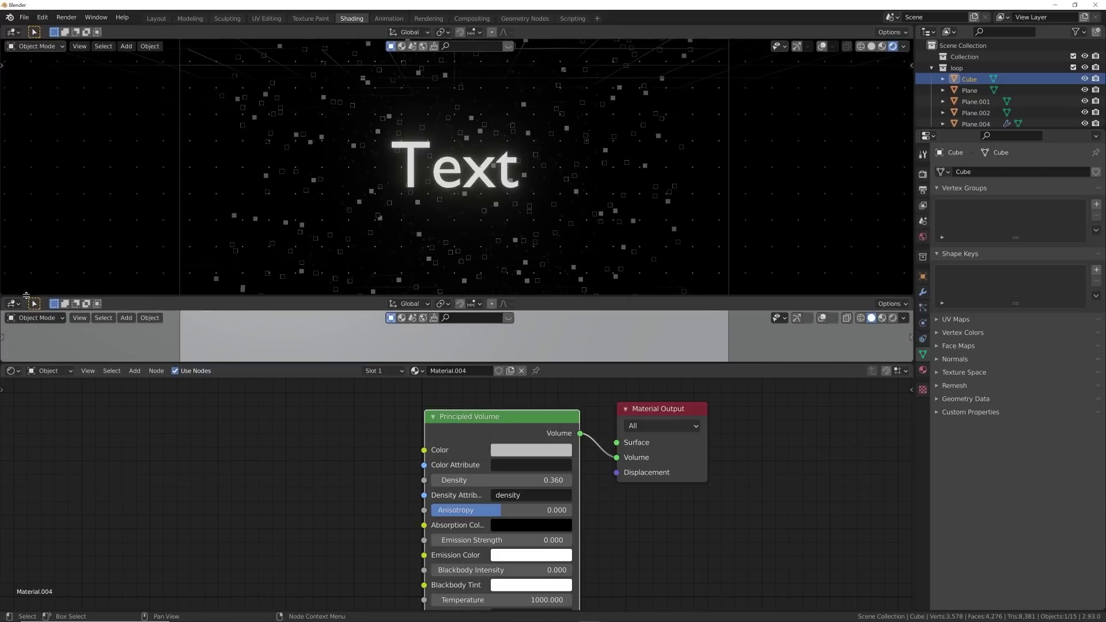
left_click(16, 306)
Make the new area a Timeline at frame 1 and unhide the Plane object.
left_click(154, 346)
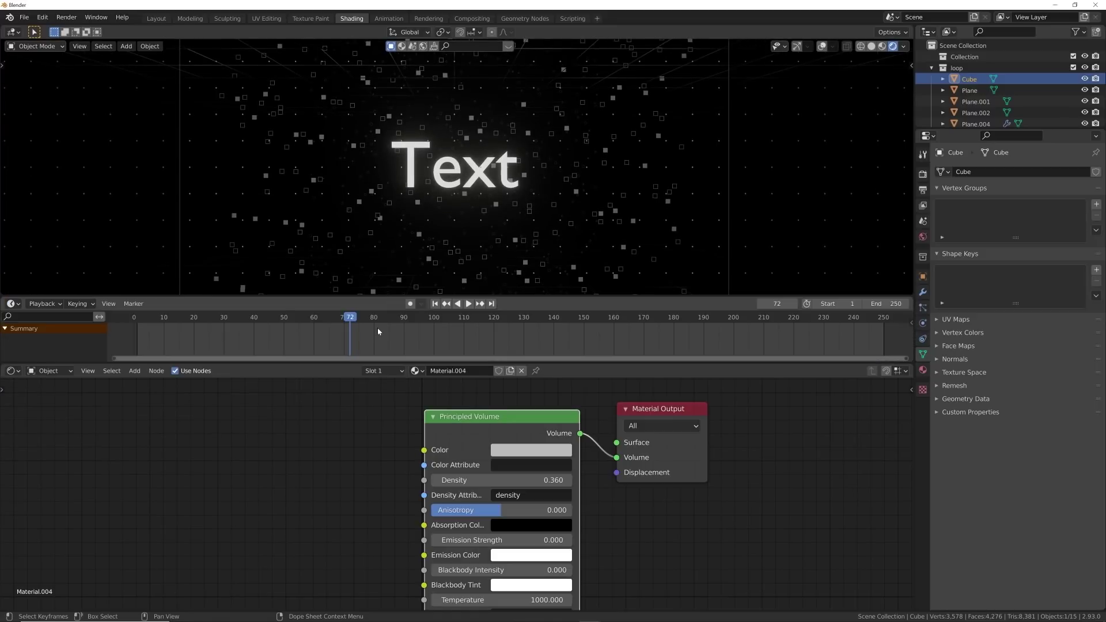
left_click(434, 304)
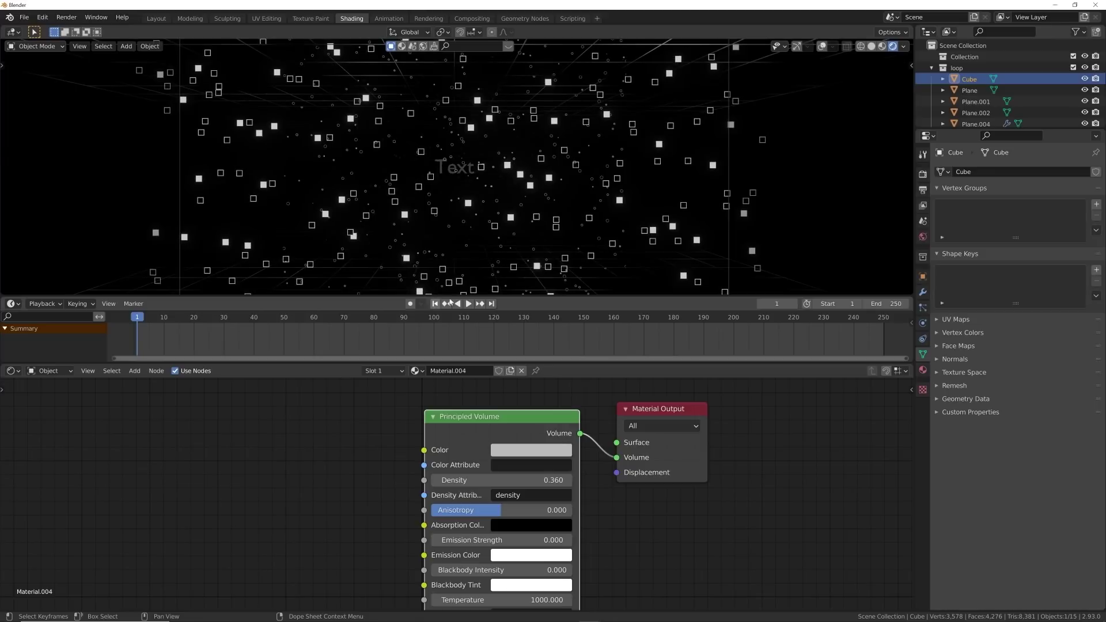
left_click(982, 93)
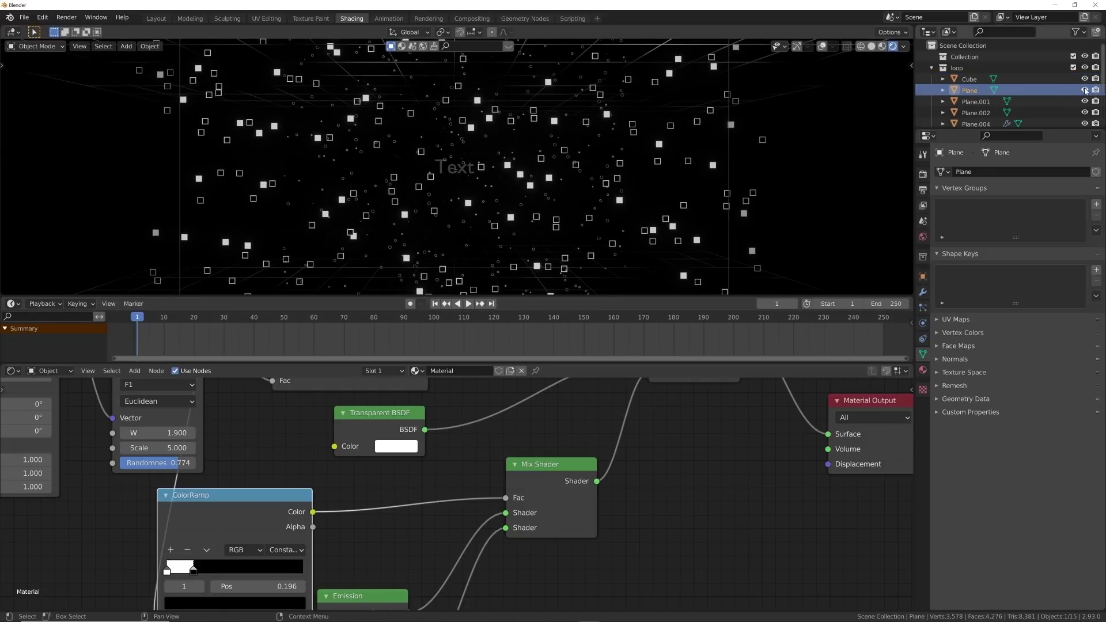
left_click(1085, 90)
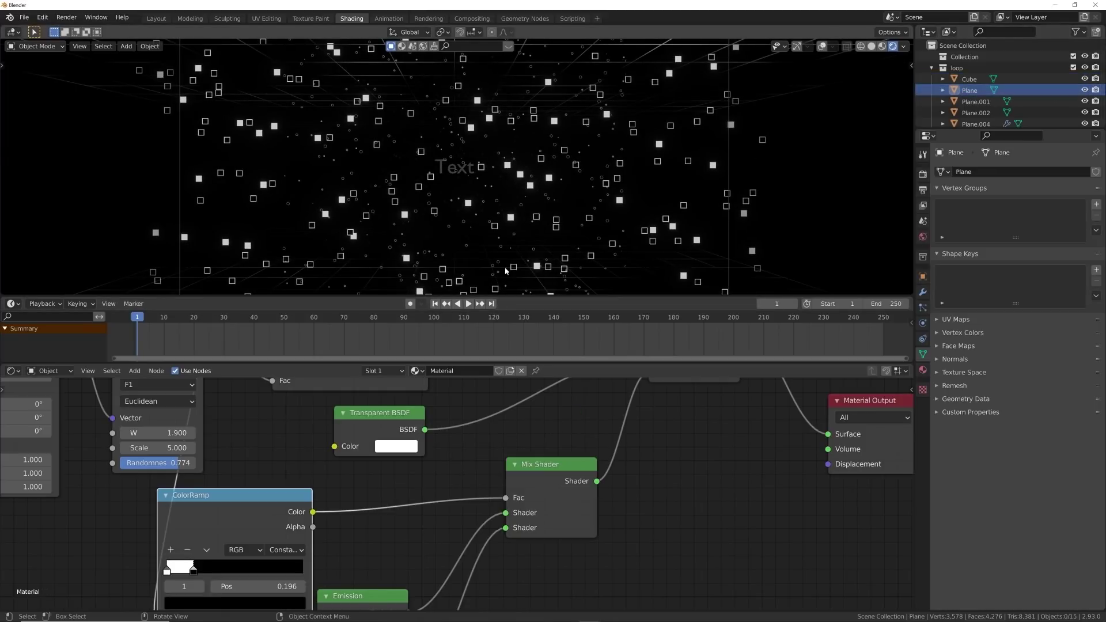
scroll(487, 256, "up", 8)
scroll(487, 251, "down", 6)
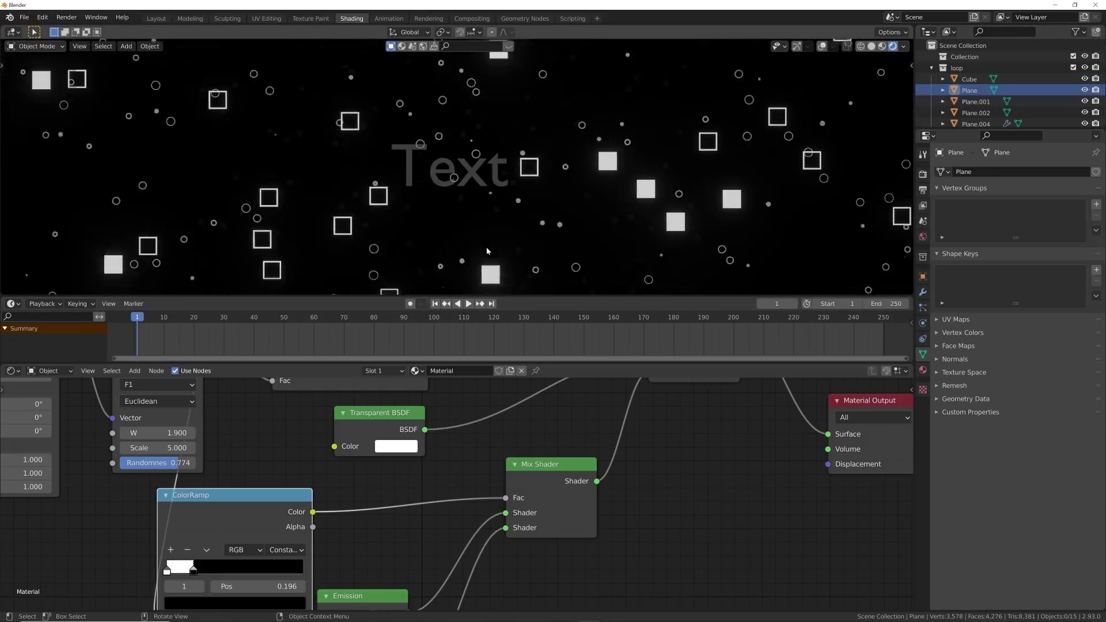
Briefly play the animation and pan the node editor to the Plane's Voronoi texture node.
key("space")
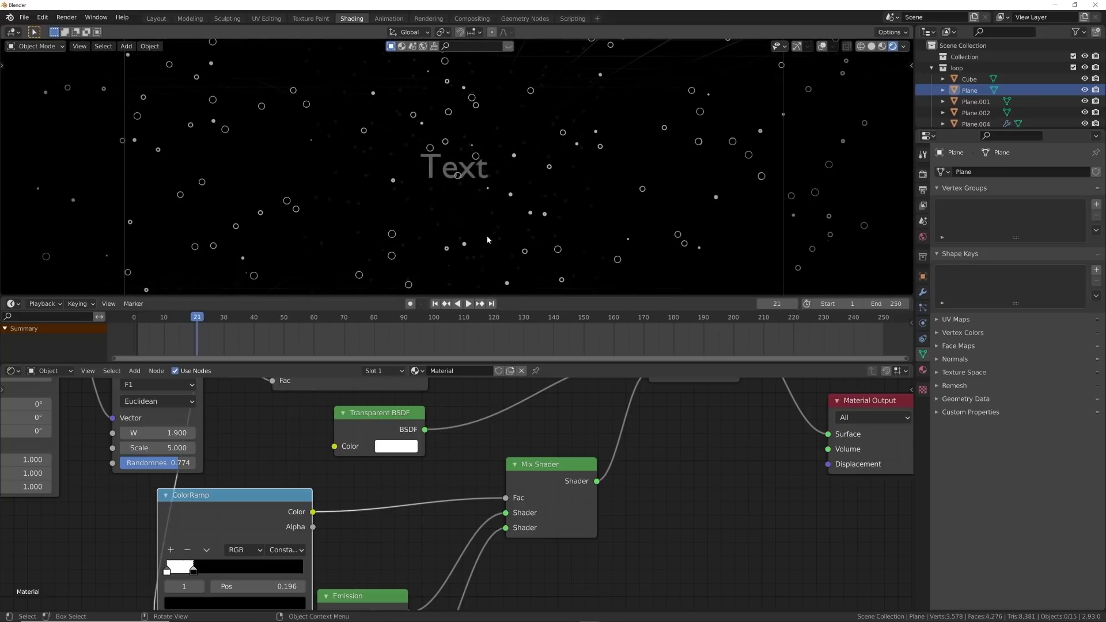
key("space")
scroll(490, 171, "down", 3)
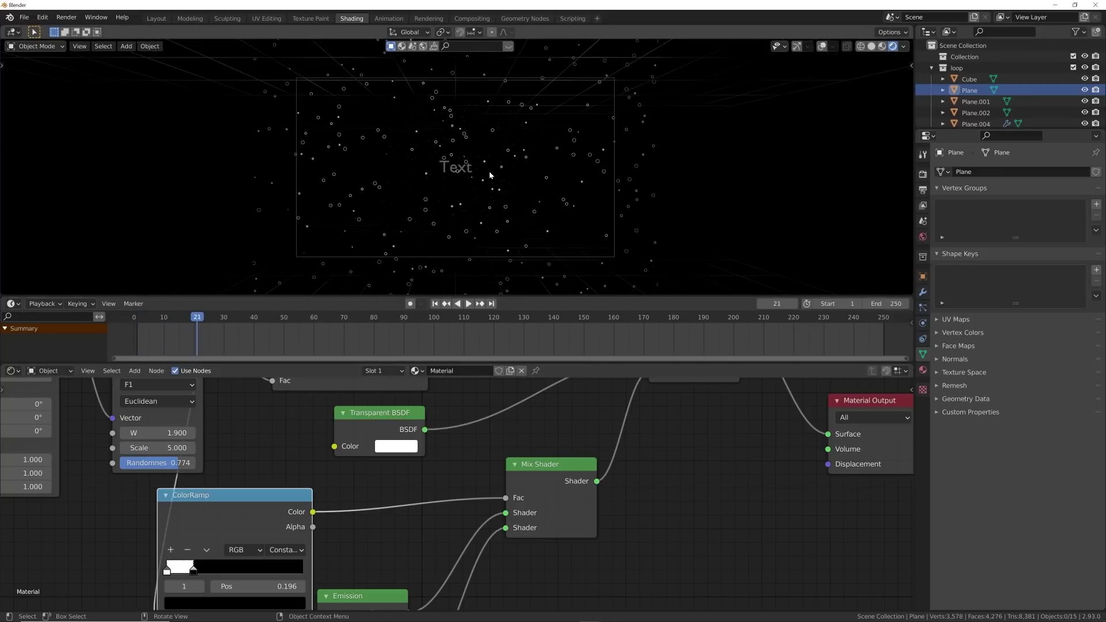
middle_click_drag(348, 497, 487, 501)
scroll(487, 502, "down", 4)
middle_click_drag(417, 460, 412, 522)
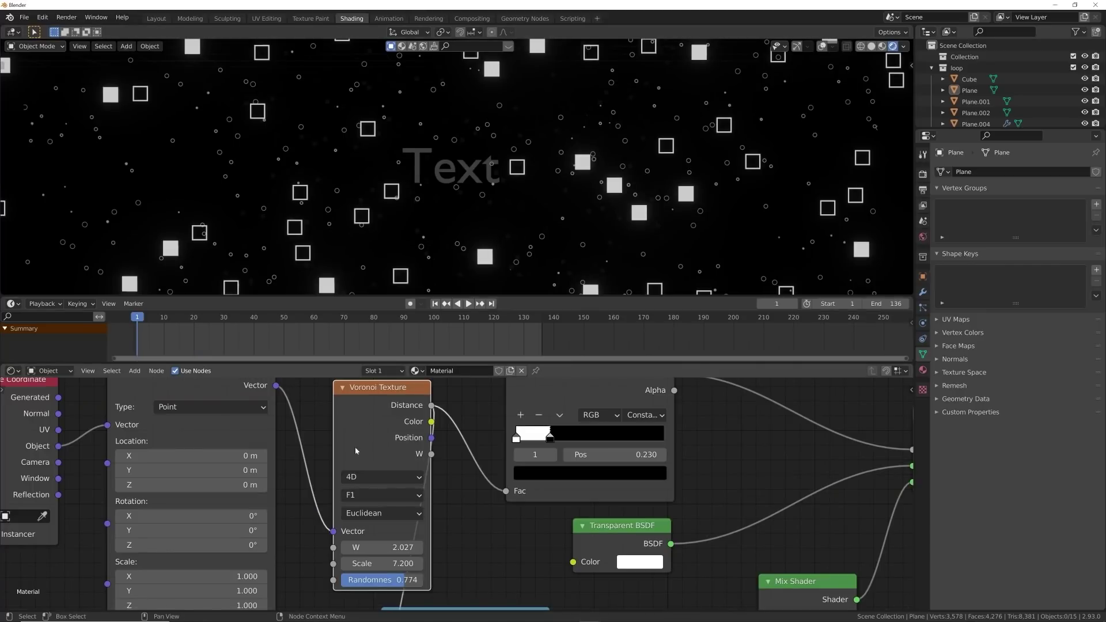
Set Default Interpolation to Linear in Preferences, then bring up the Voronoi W value's keyframe options.
left_click(45, 17)
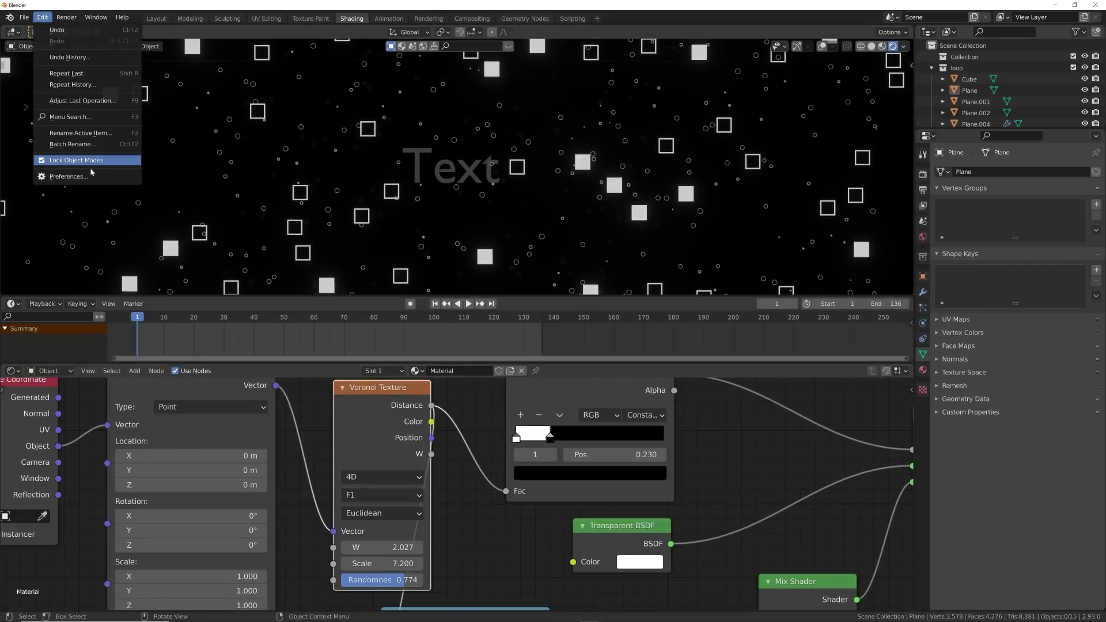
left_click(63, 173)
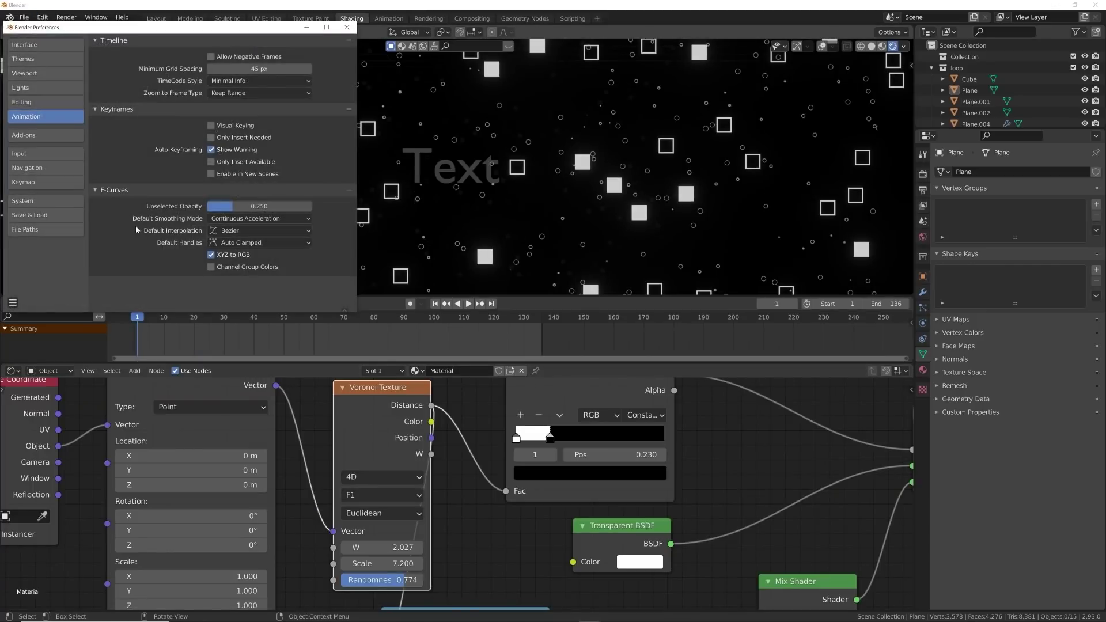
left_click(266, 236)
left_click(147, 167)
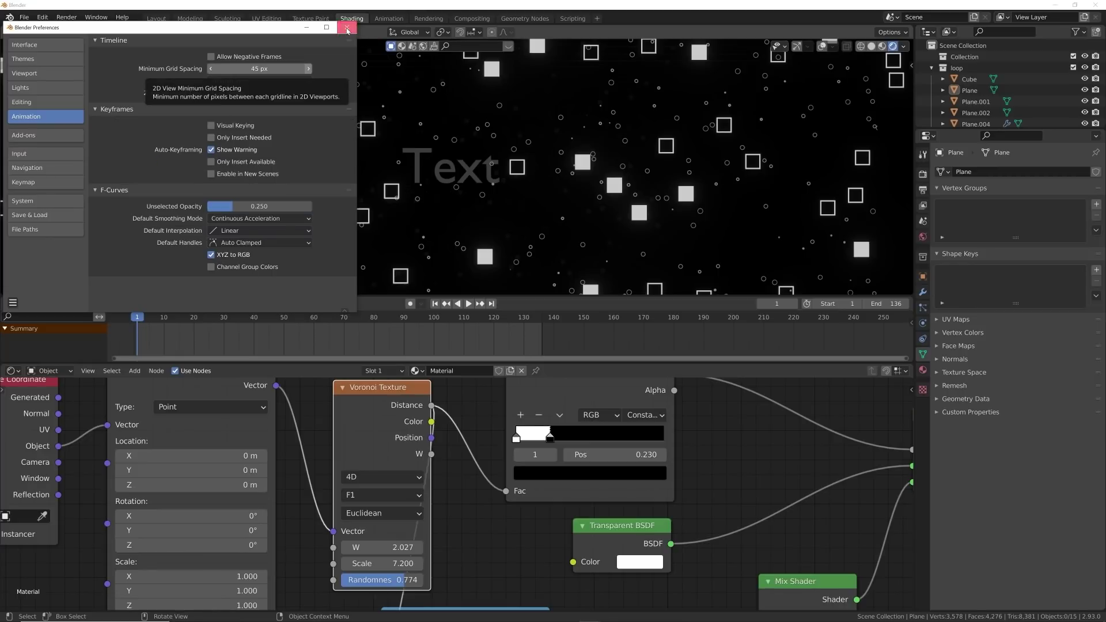
left_click(348, 30)
right_click(381, 548)
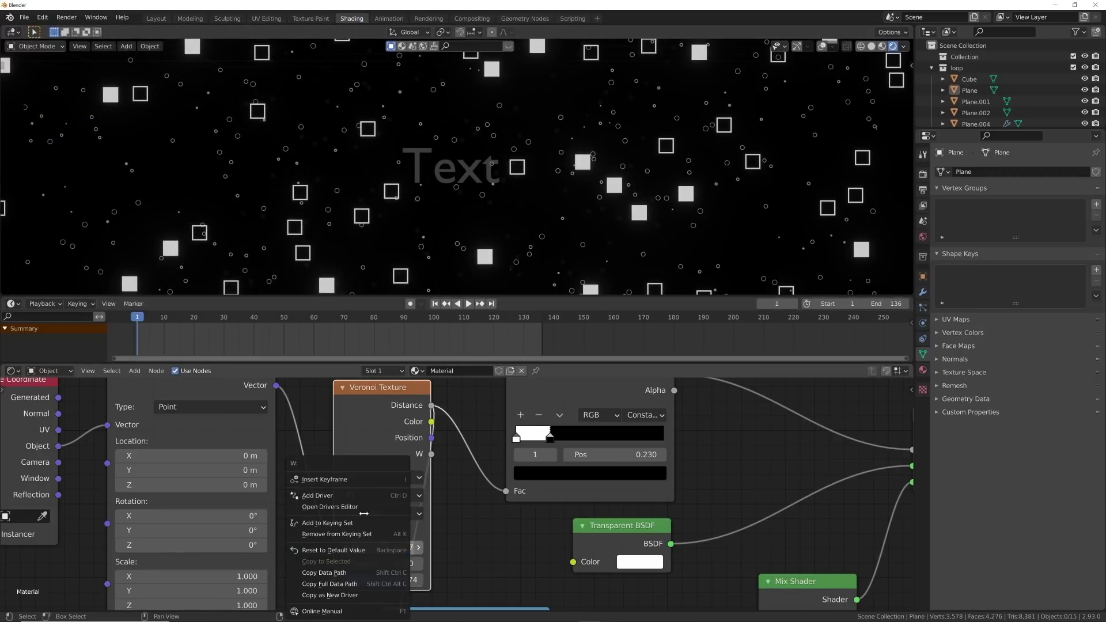
Keyframe the Voronoi W value of 2.027 at frame 1, then jump to end frame 136.
left_click(333, 479)
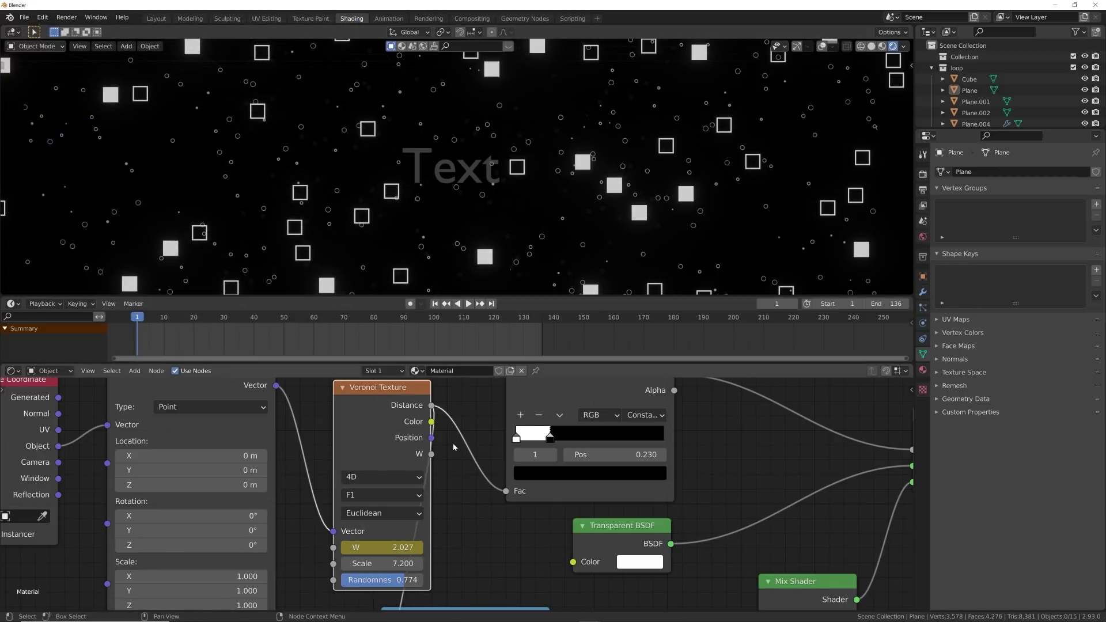
left_click(493, 304)
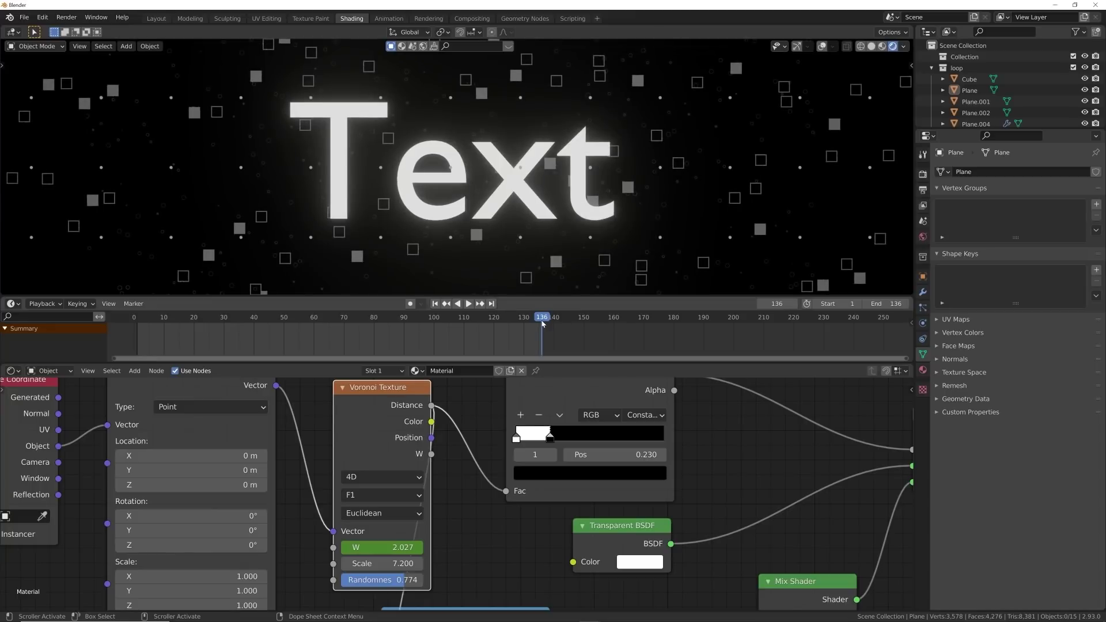
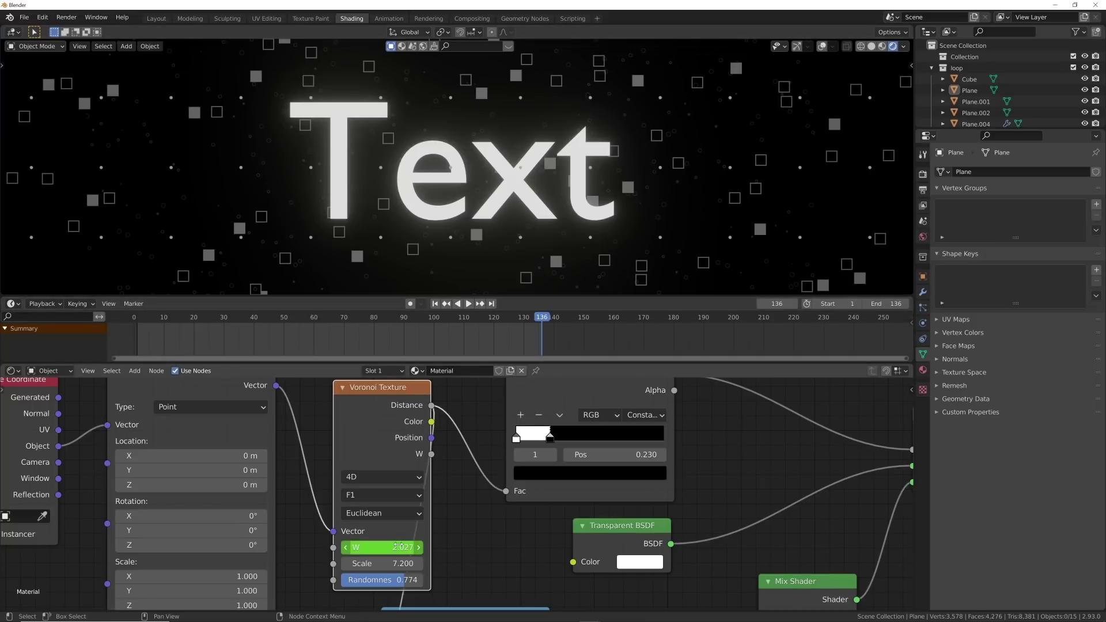
Raise the first plane's Voronoi W to 2.457 and keyframe it on frame 136.
left_click_drag(391, 547, 404, 547, "shift")
scroll(518, 269, "down", 10)
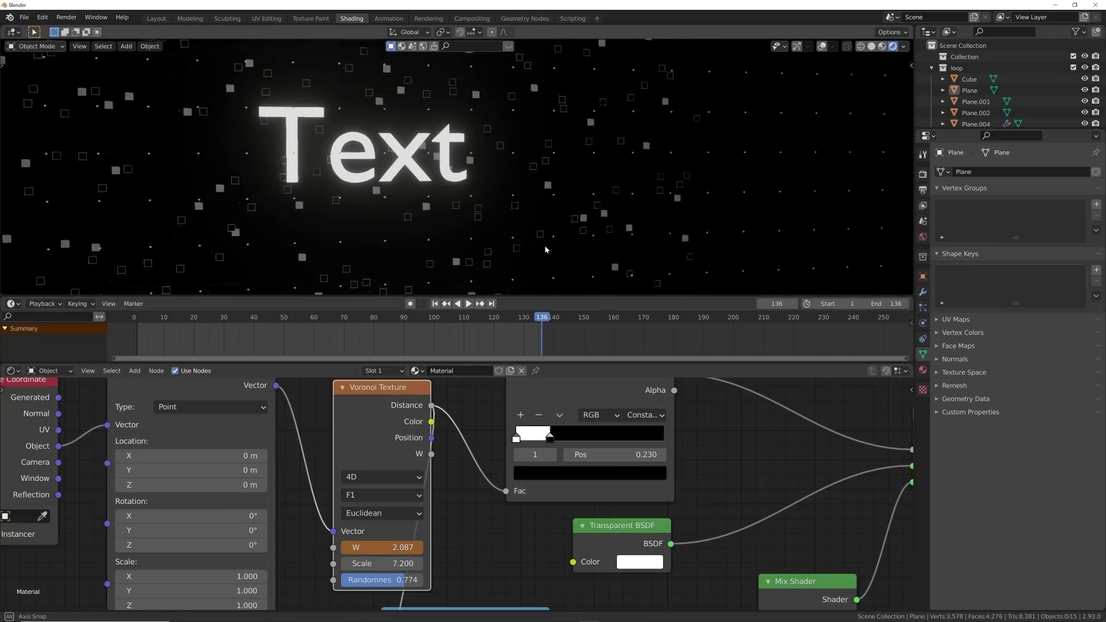
scroll(529, 253, "up", 10)
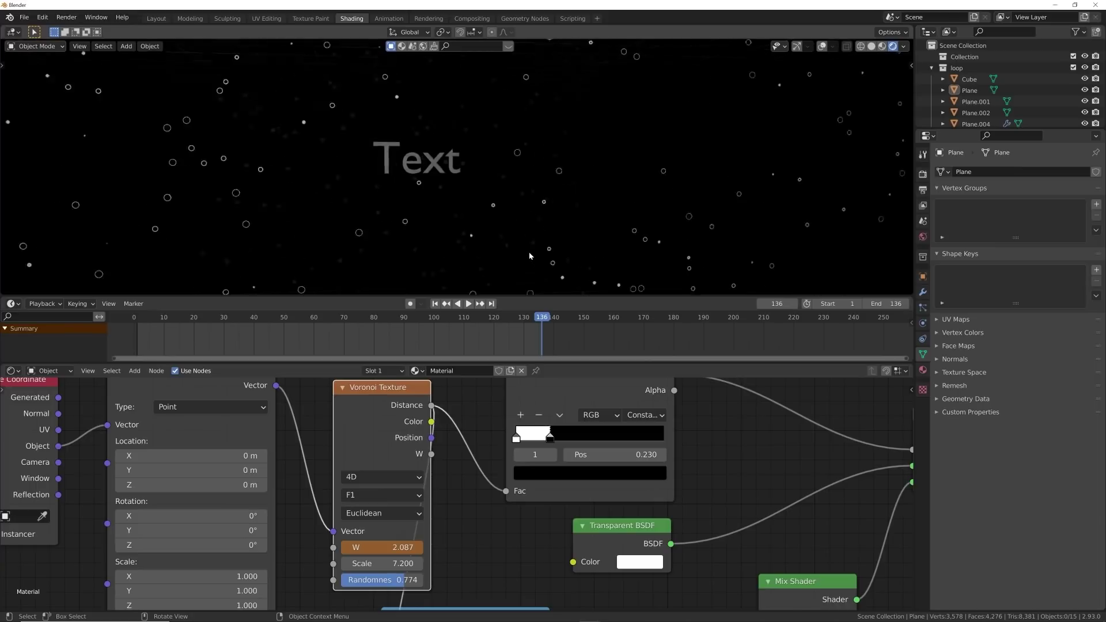
left_click_drag(390, 542, 455, 542, "shift")
right_click(355, 547)
left_click(349, 493)
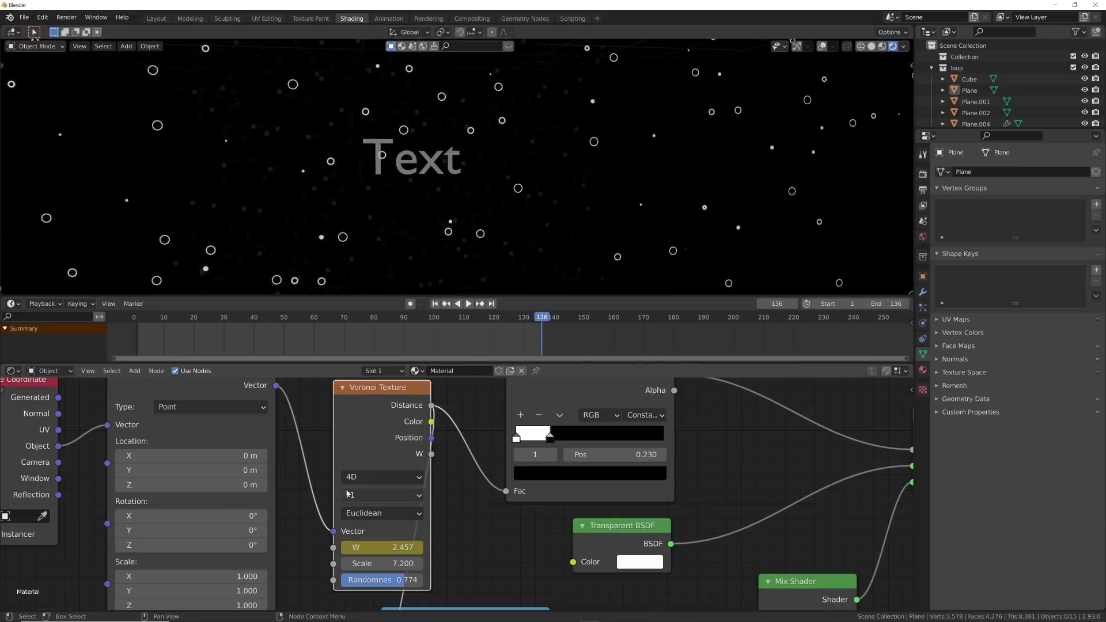
Replay the animation from frame 1, then select Plane.001 to show its material.
left_click(435, 303)
key("space")
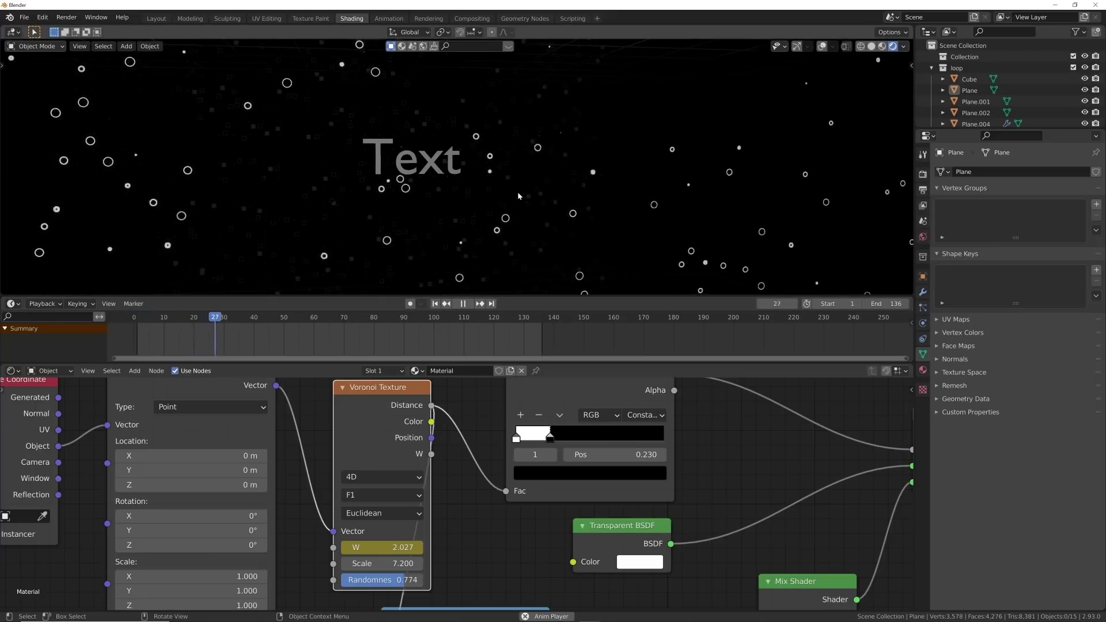
key("space")
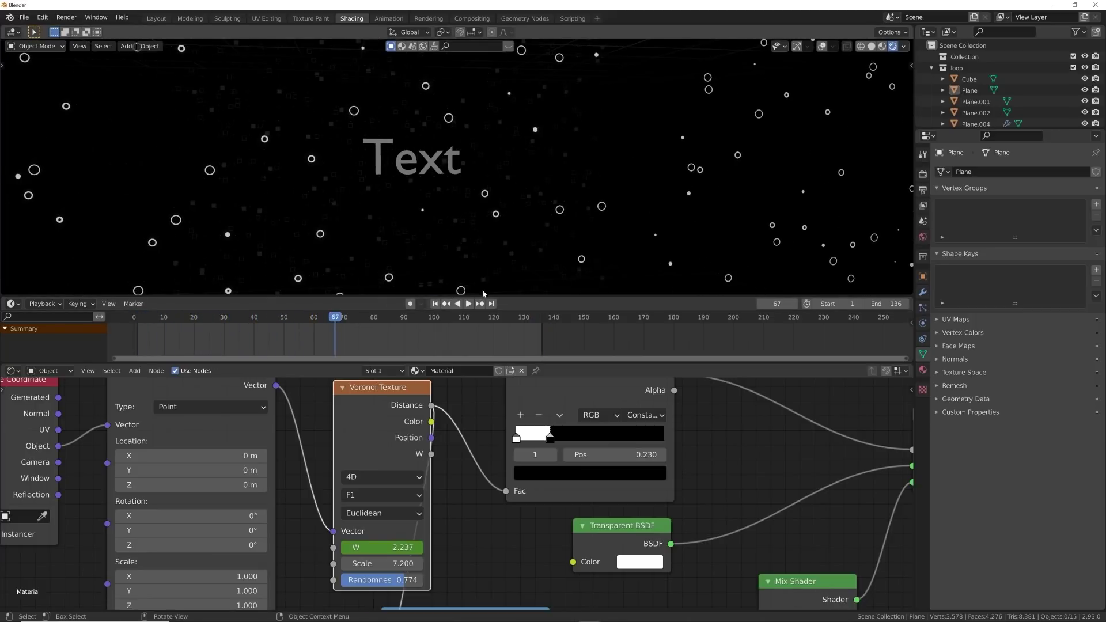
left_click(988, 102)
scroll(641, 207, "down", 4)
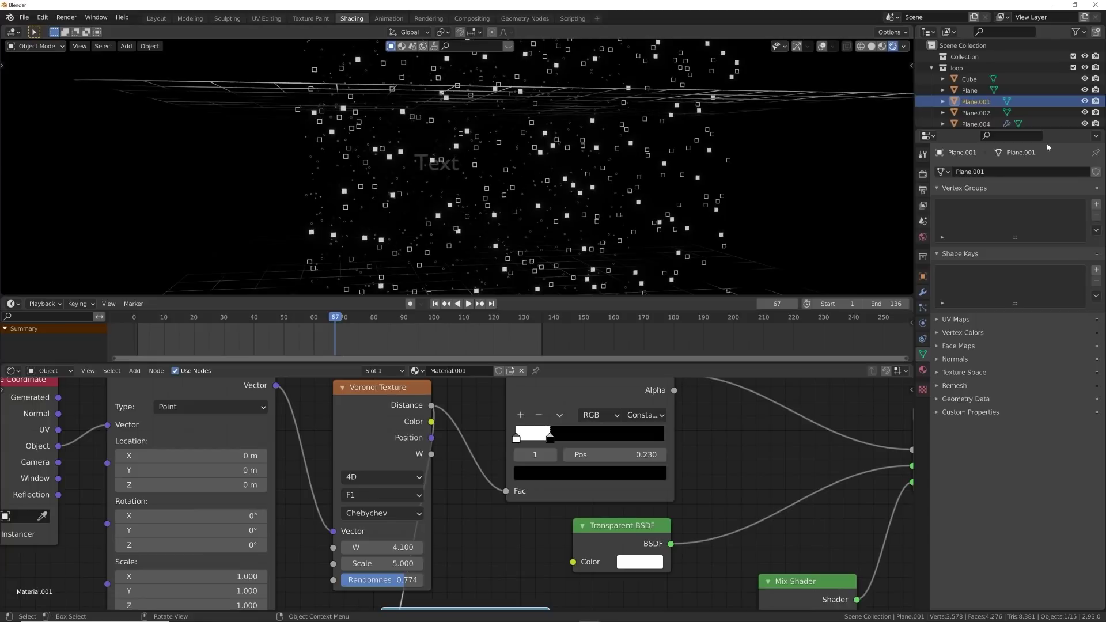
Toggle Plane.001's visibility and raise its Voronoi Scale to 6.010.
left_click(1086, 101)
left_click(1085, 101)
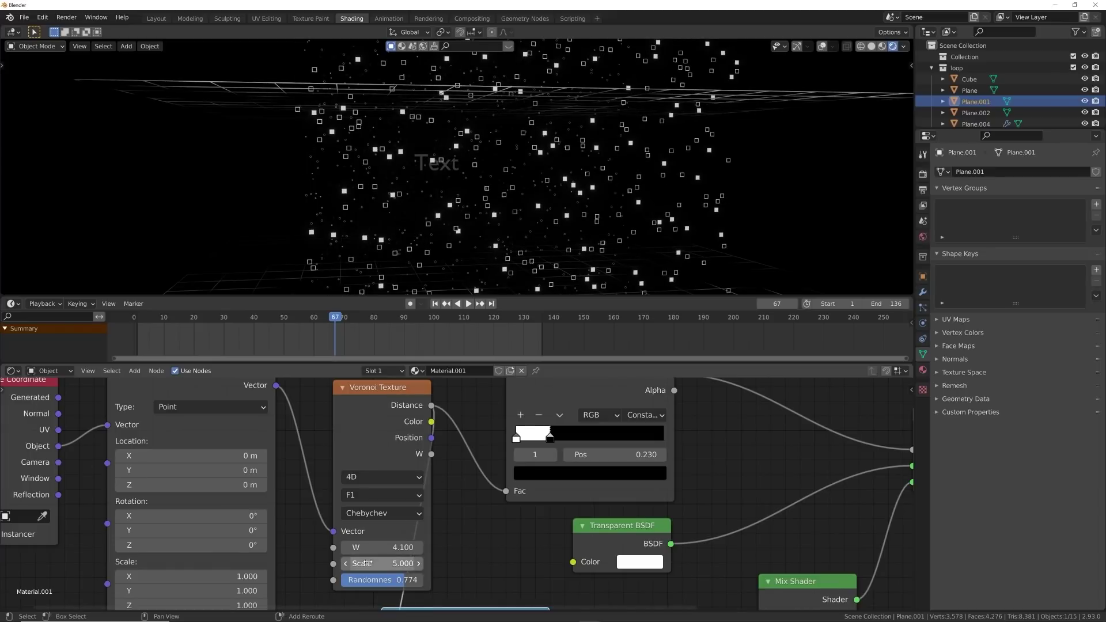
left_click_drag(381, 564, 400, 563)
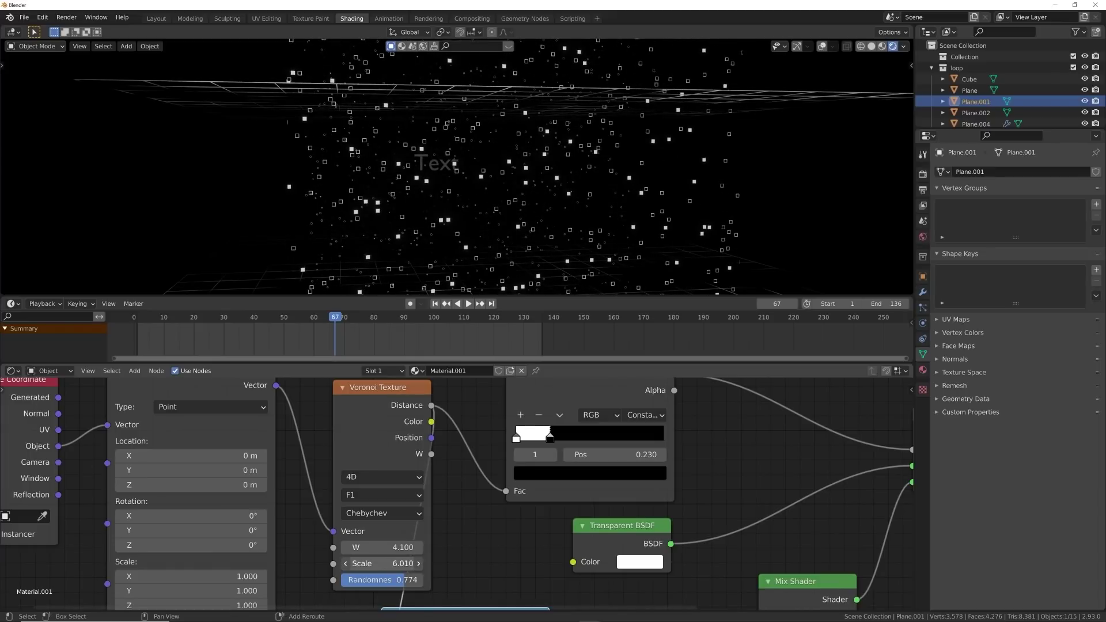
middle_click_drag(548, 203, 530, 201)
scroll(531, 200, "up", 4)
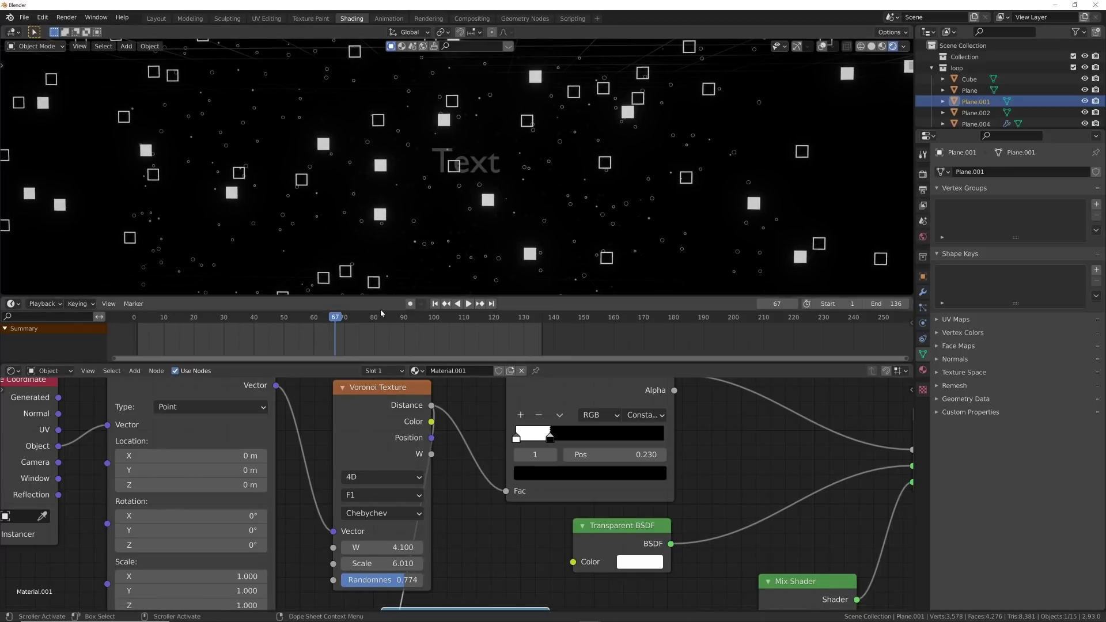
Keyframe Plane.001's Voronoi W at 4.100 on frame 1 and a higher value on frame 136.
right_click(377, 547)
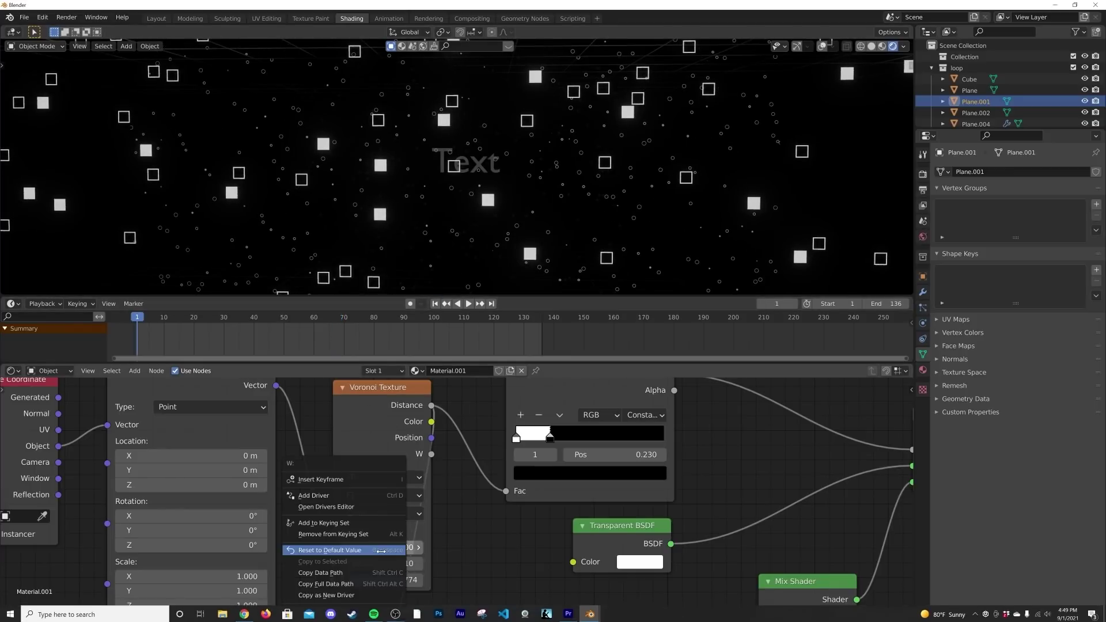
left_click(333, 480)
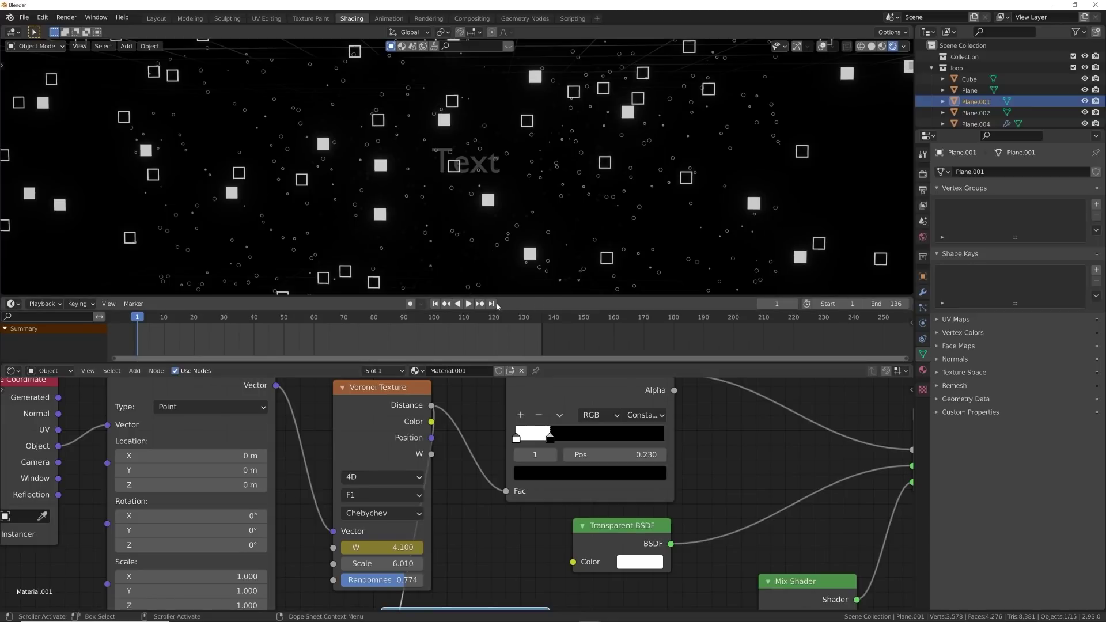
left_click_drag(380, 548, 427, 547)
right_click(380, 547)
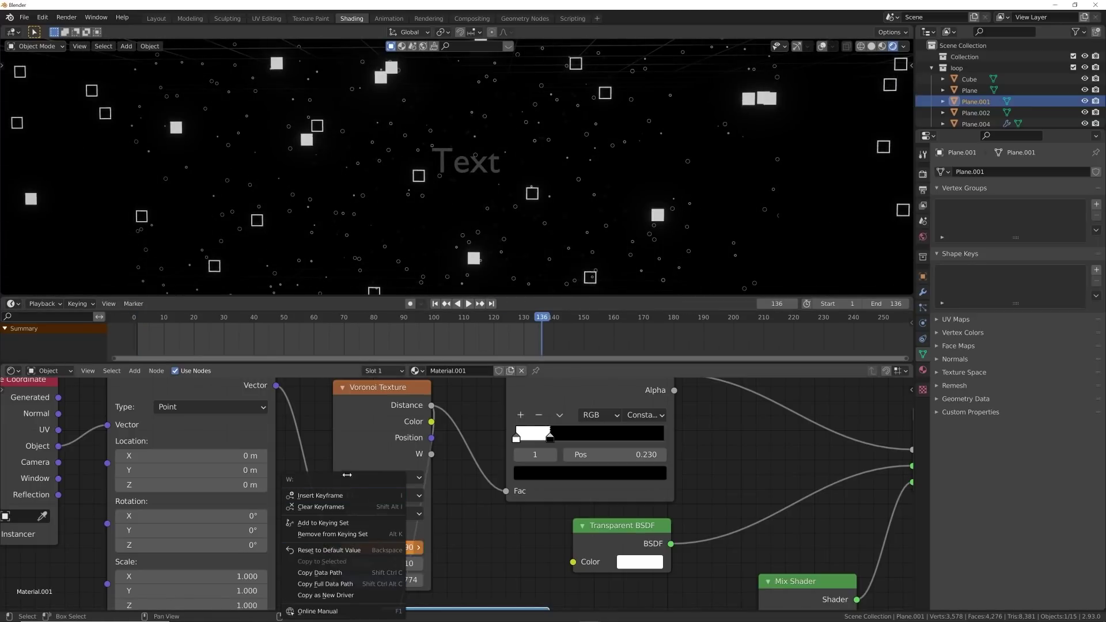
left_click(343, 495)
left_click(468, 304)
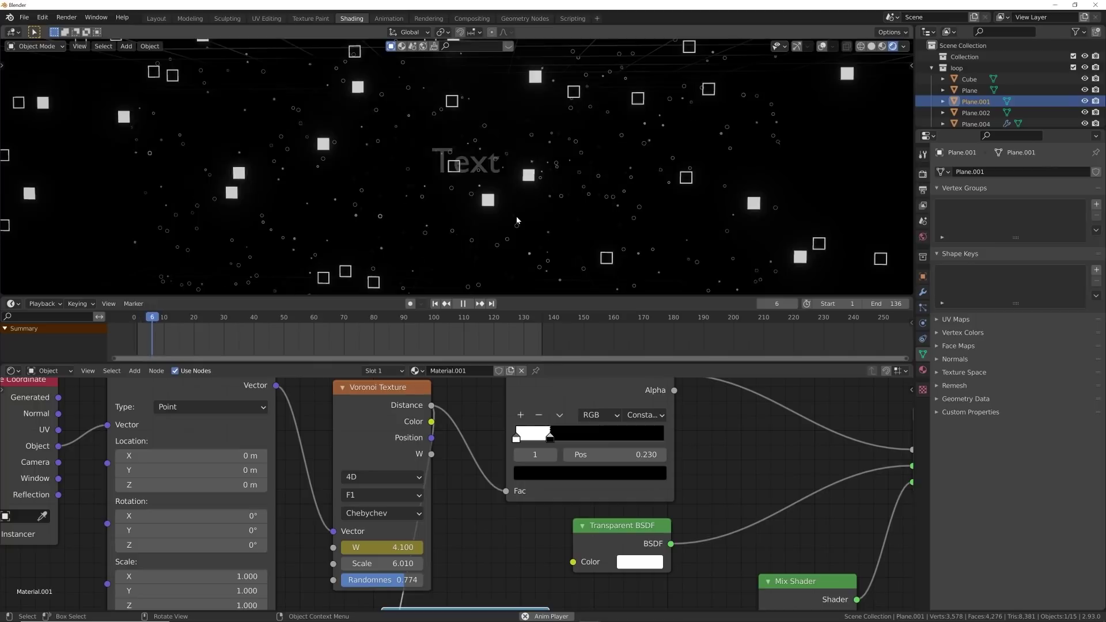
key("space")
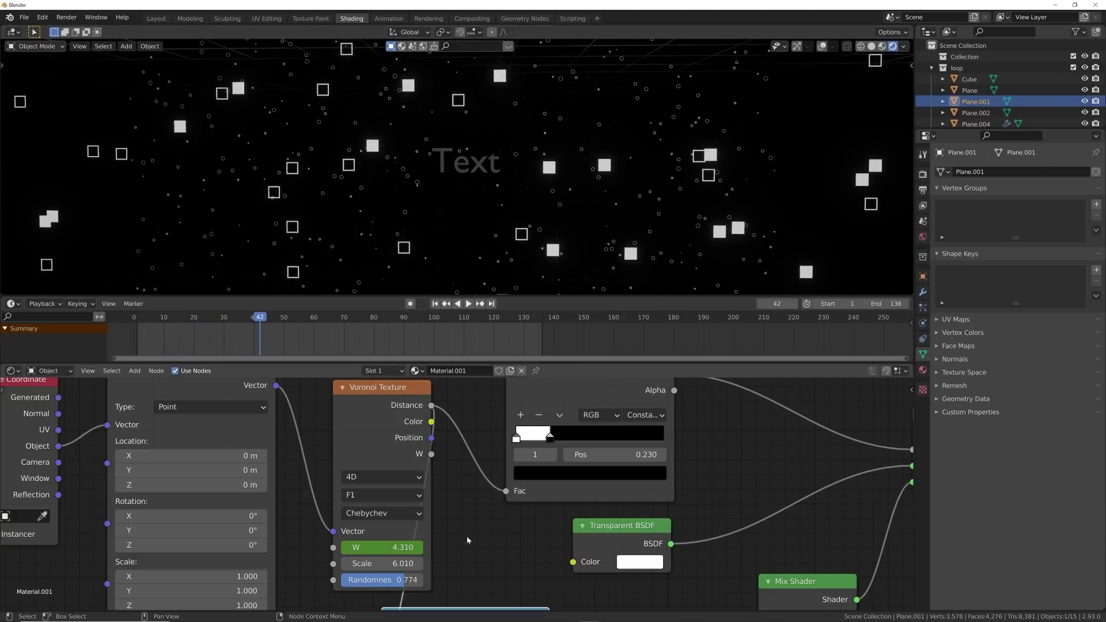
Lower W on frame 136 to 3.750, re-keyframe it, and replay from frame 1.
left_click(540, 318)
left_click_drag(382, 548, 338, 548)
right_click(399, 548)
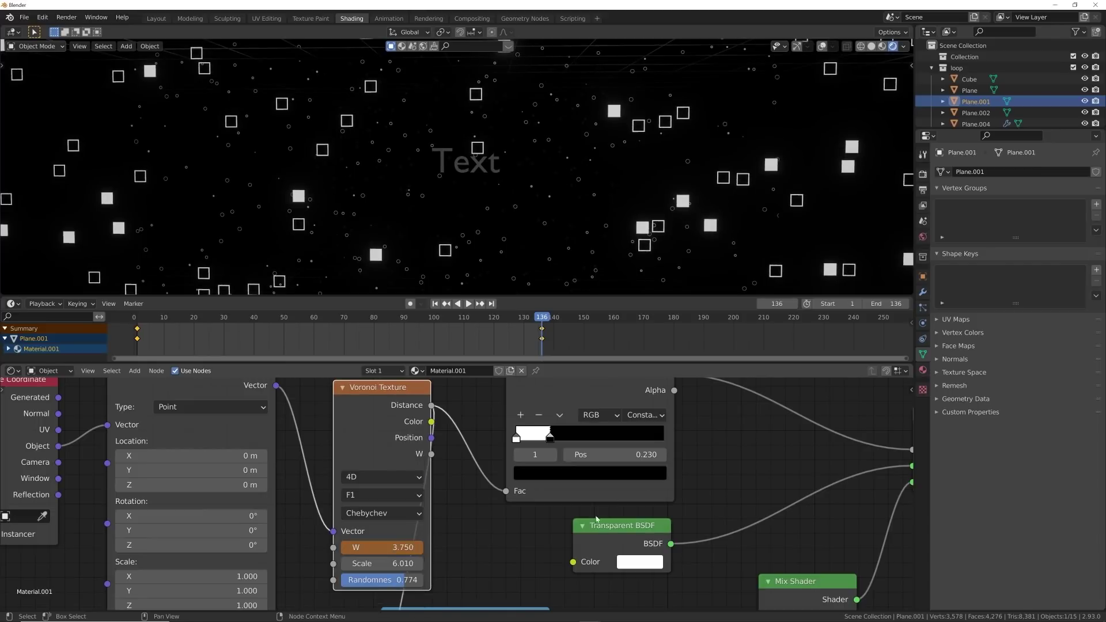
right_click(398, 548)
left_click(375, 479)
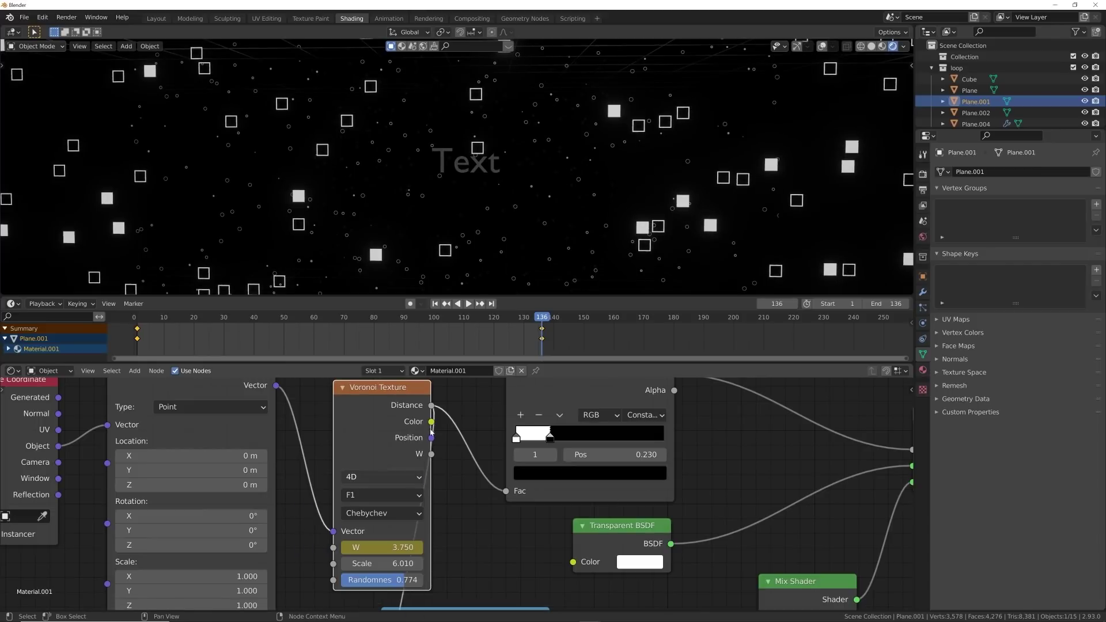
left_click(435, 306)
key("space")
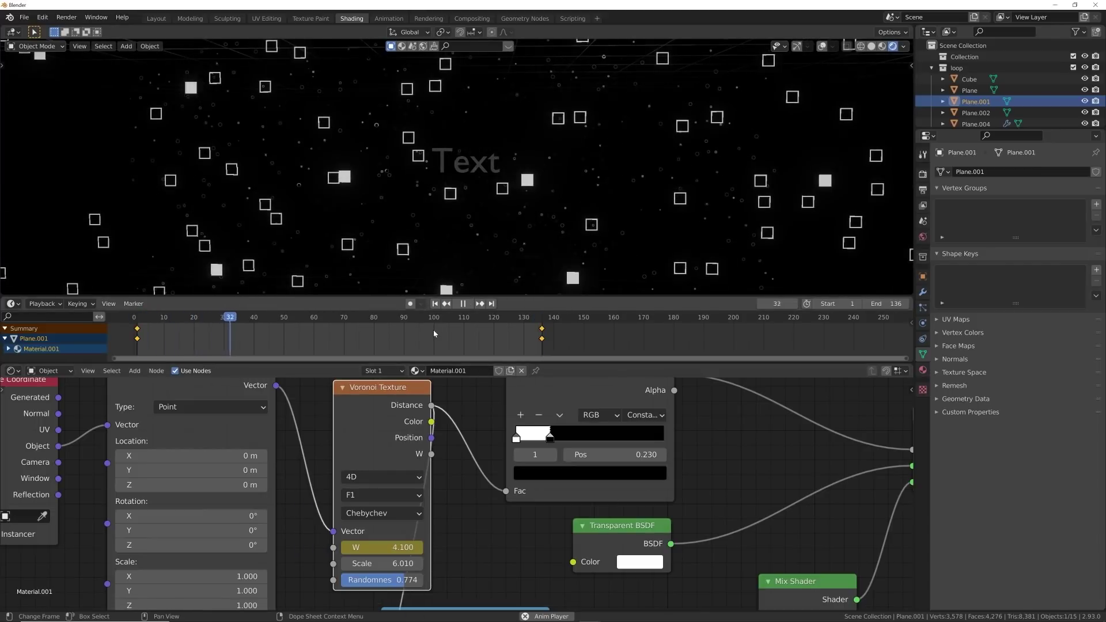
key("space")
Preview the looping particles from the side, then through the camera (Numpad 0) from frame 1.
middle_click_drag(494, 210, 450, 211)
key("space")
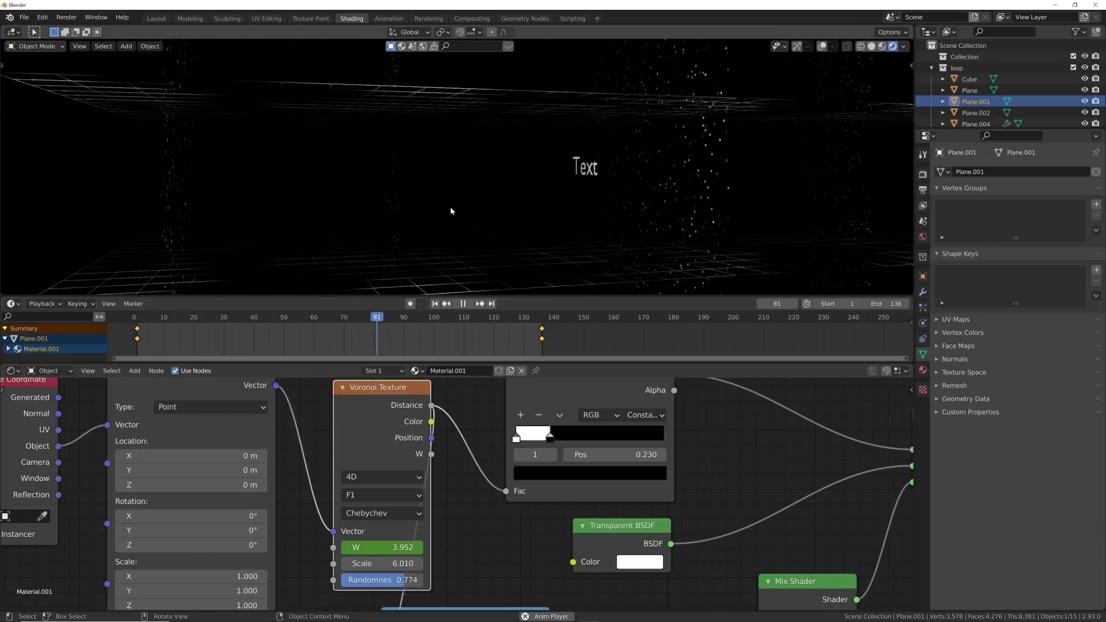
key("space")
key("KP_0")
left_click(435, 303)
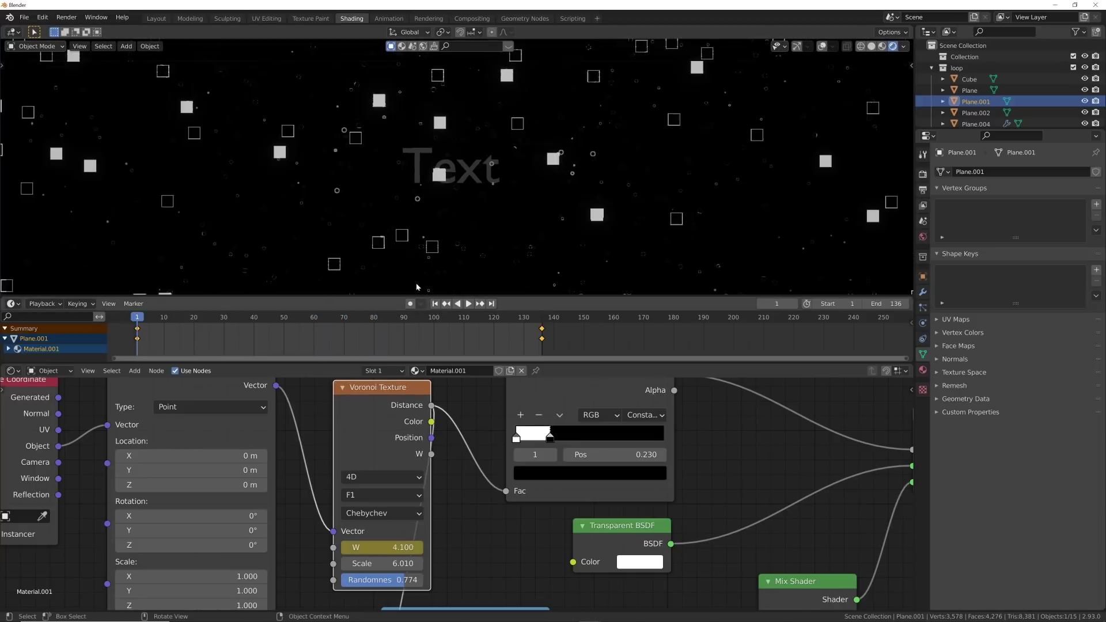
scroll(355, 167, "down", 5)
key("space")
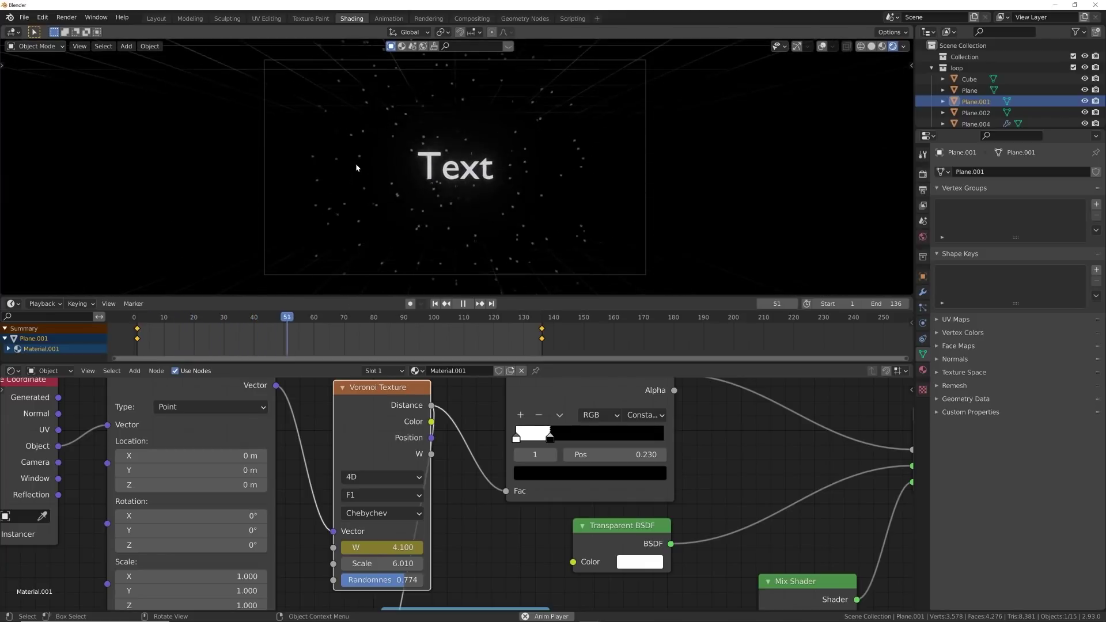
key("space")
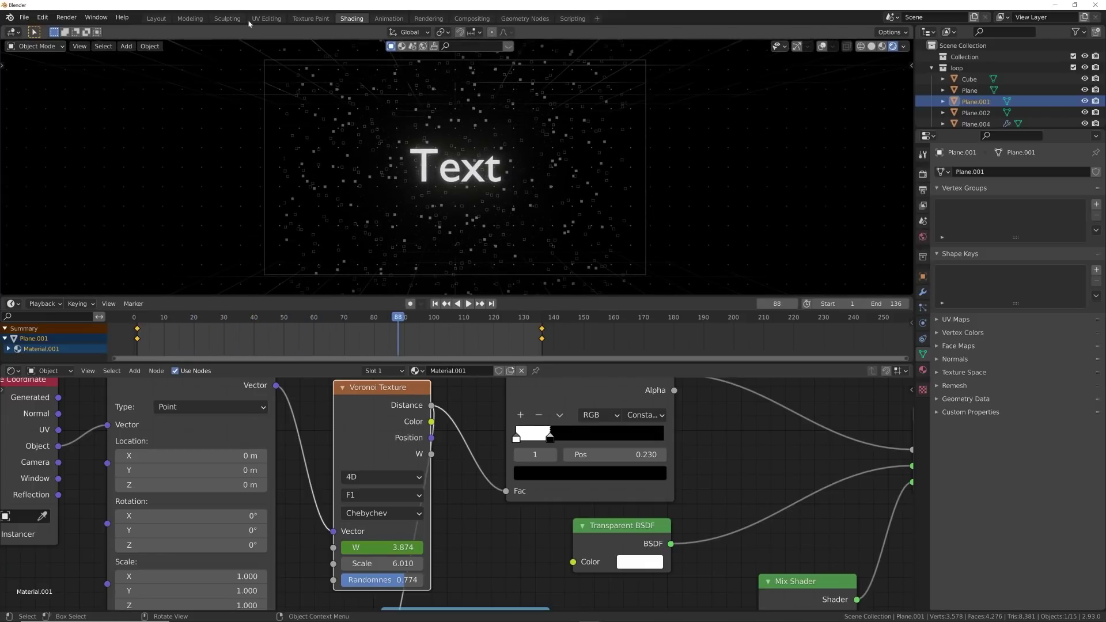
scroll(242, 86, "up", 4)
scroll(978, 118, "down", 3)
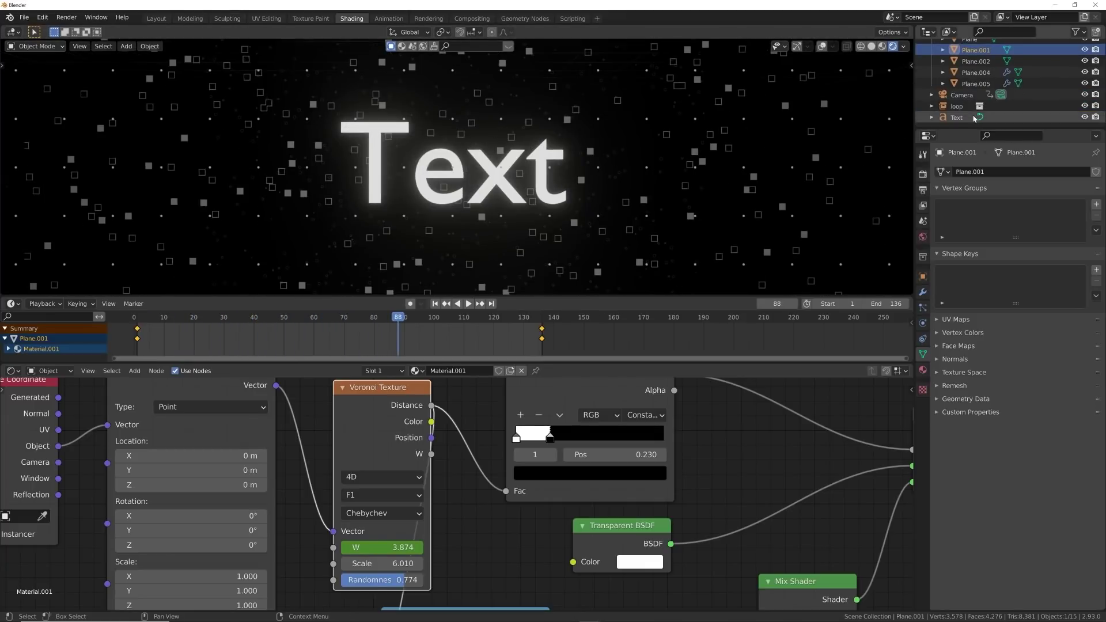
Replace the Text object's placeholder word with capital 'ZOOM' in Edit Mode.
left_click(975, 119)
key("Tab")
scroll(573, 180, "up", 3)
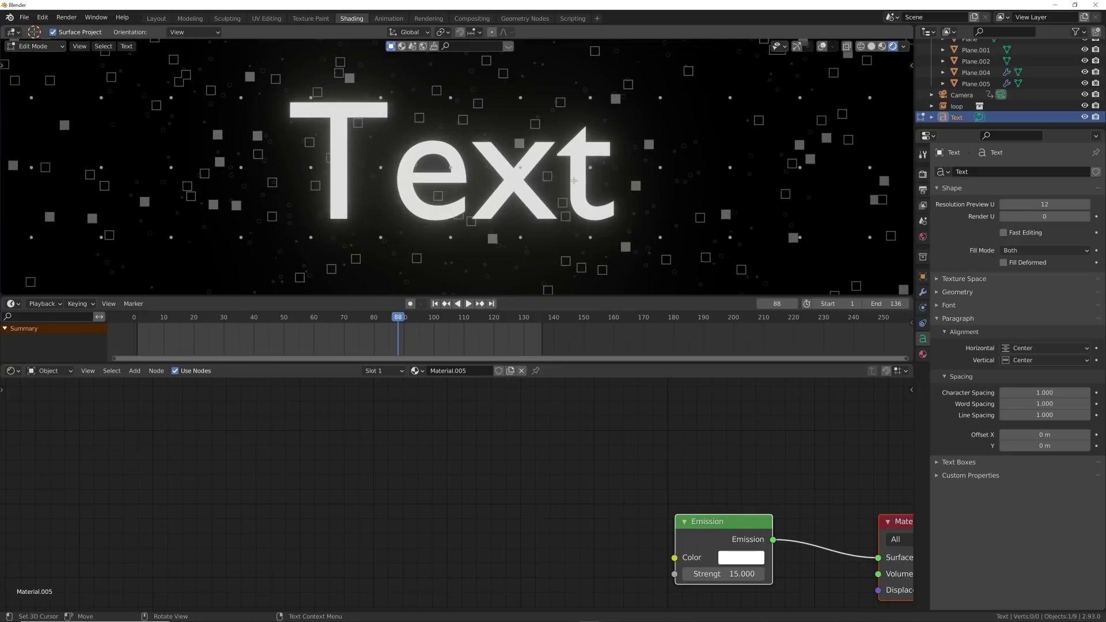
key("BackSpace")
key("BackSpace")
key("BackSpace")
key("BackSpace")
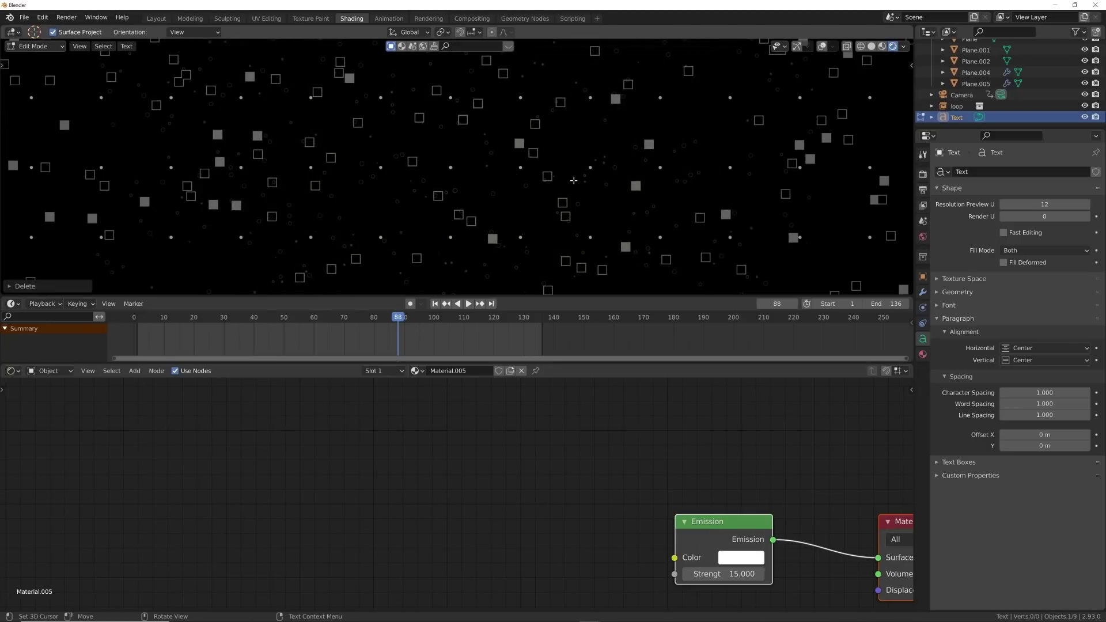
type("zoom")
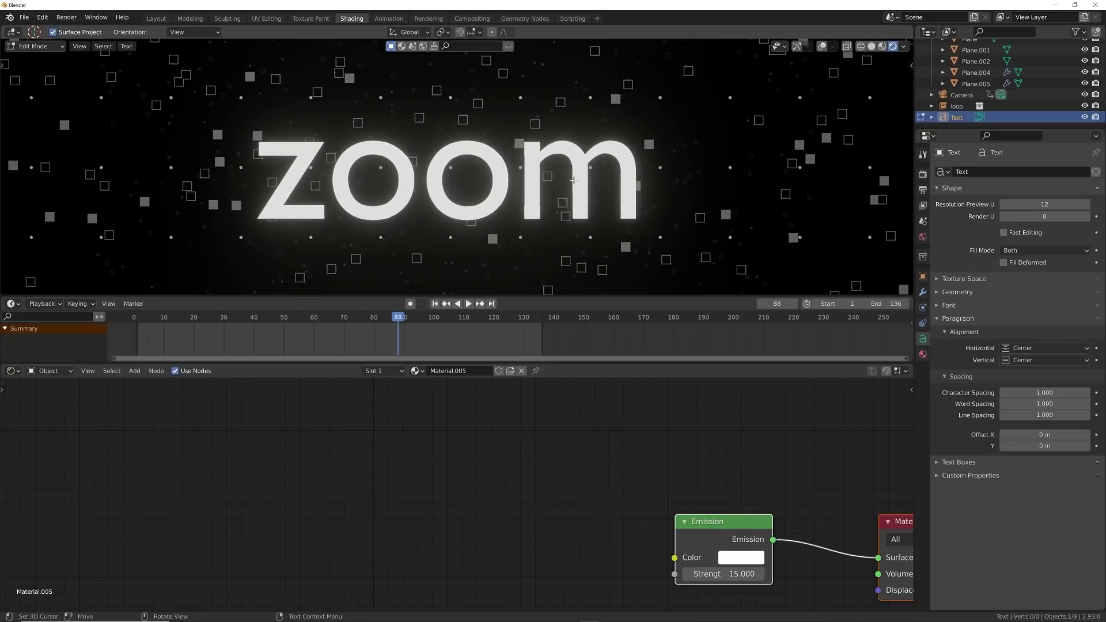
key("BackSpace")
key("BackSpace")
key("BackSpace")
key("BackSpace")
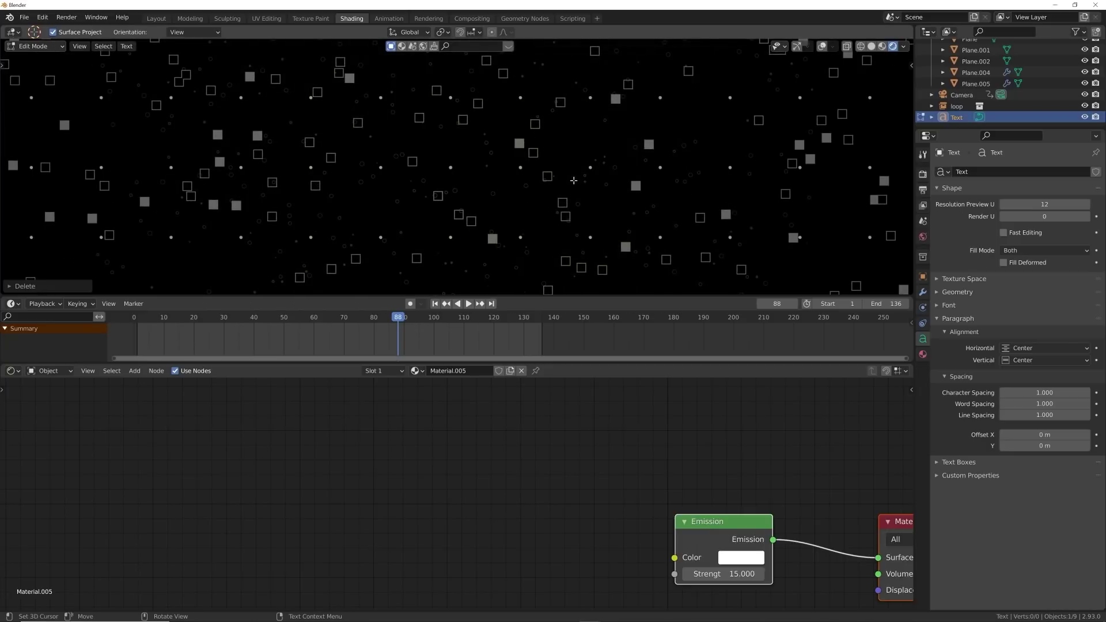
type("ZOOM")
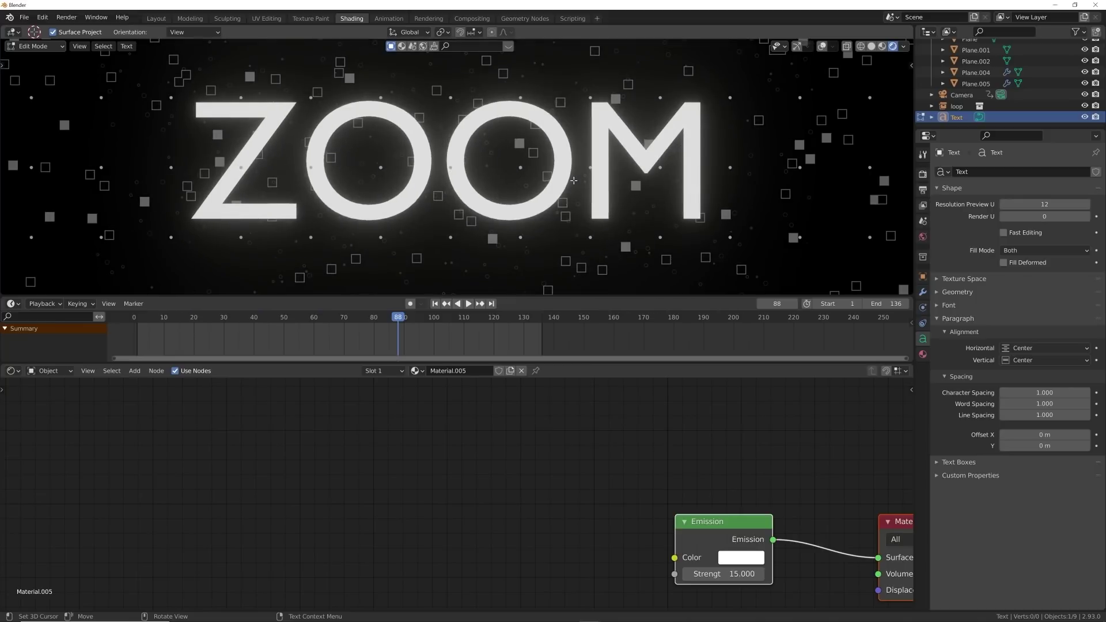
key("Tab")
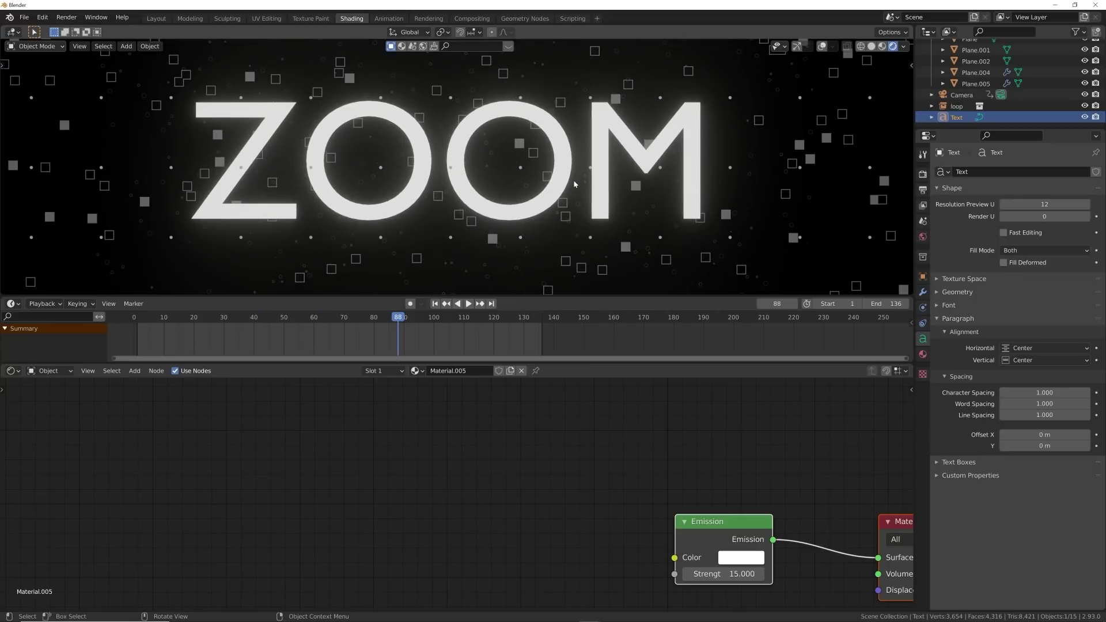
Set the text's Regular font to Autobahn, after first trying Anurati-Regular.
left_click(948, 306)
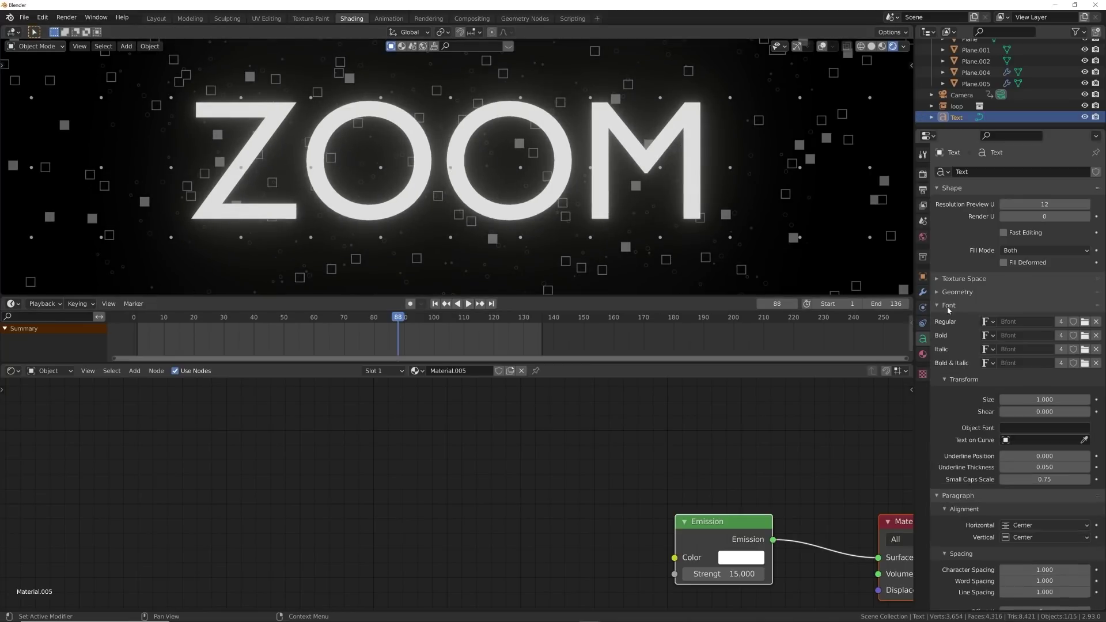
left_click(1087, 323)
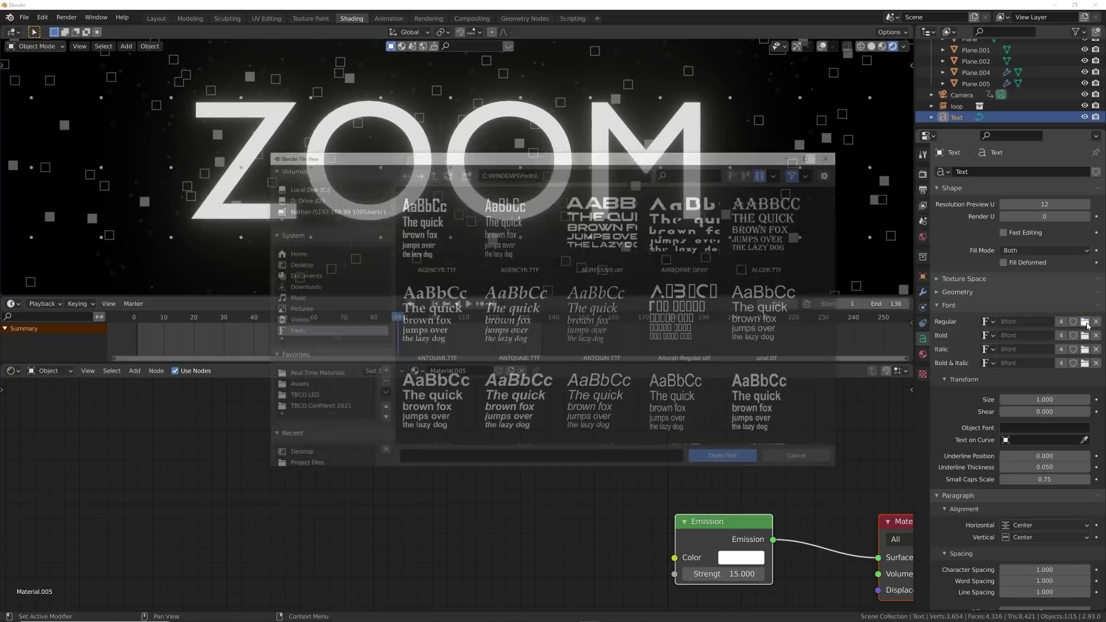
double_click(651, 330)
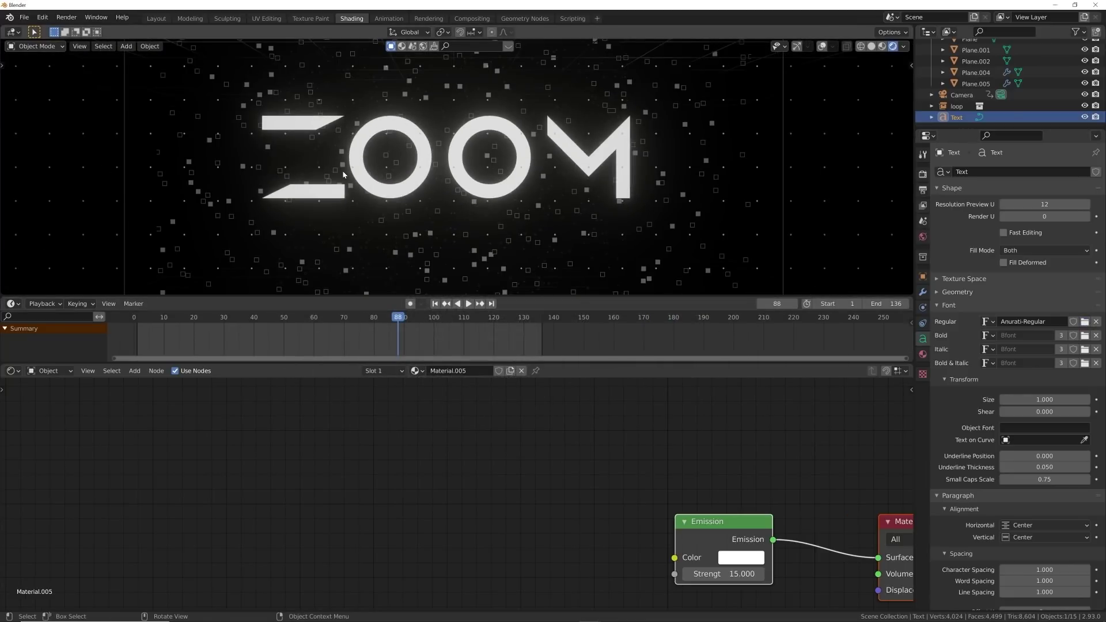
left_click(1086, 323)
scroll(555, 338, "down", 5)
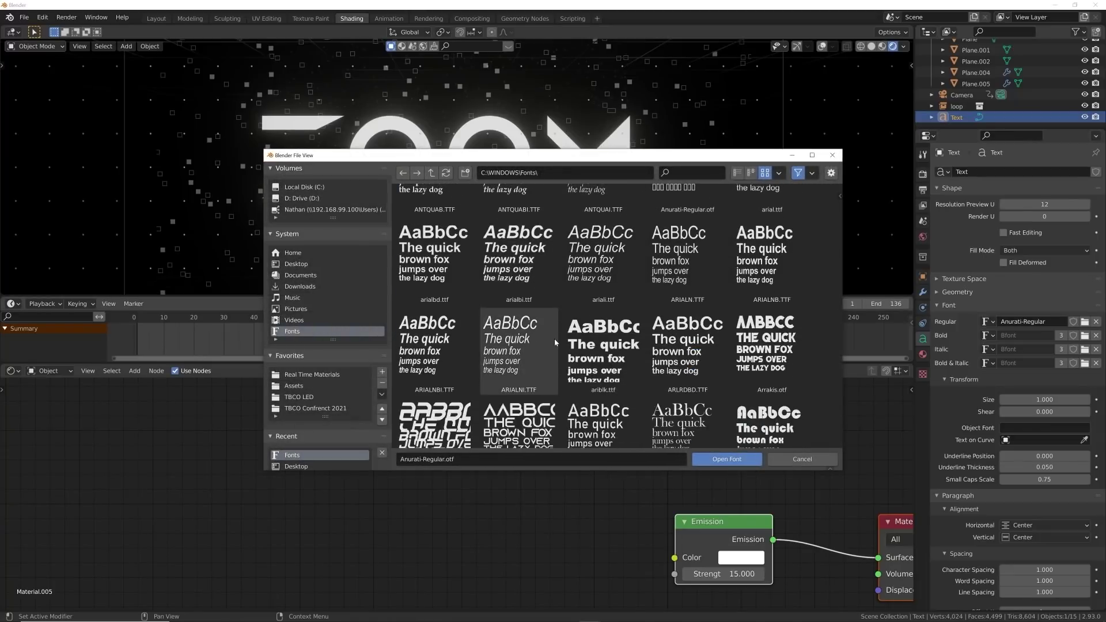
scroll(556, 343, "down", 2)
double_click(472, 344)
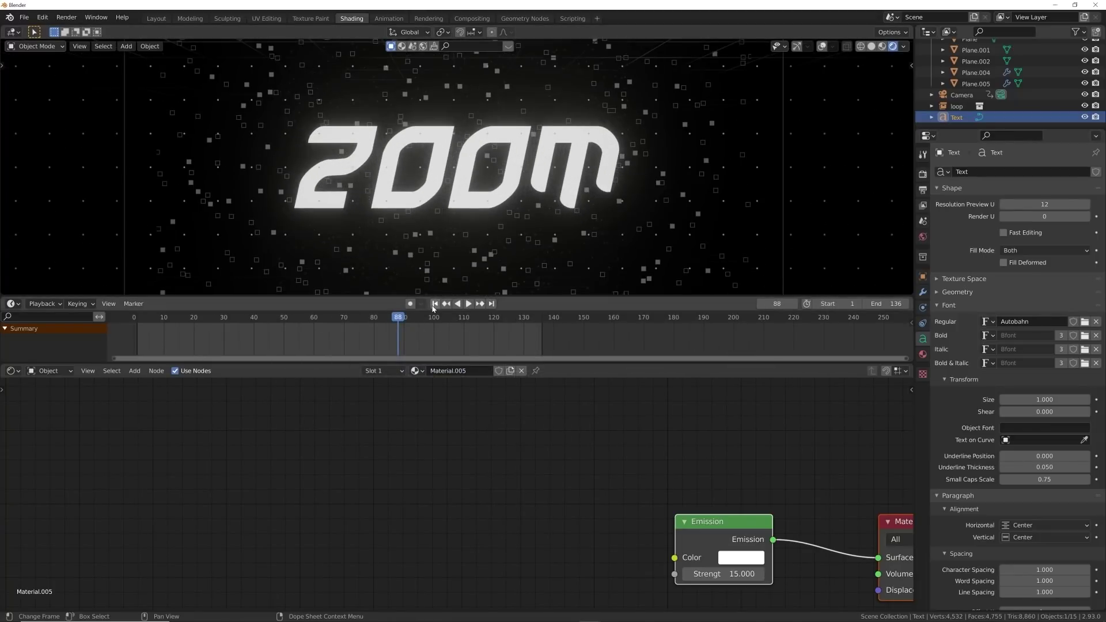
Play the animation from frame 1 and stop it at frame 81.
left_click(435, 303)
key("space")
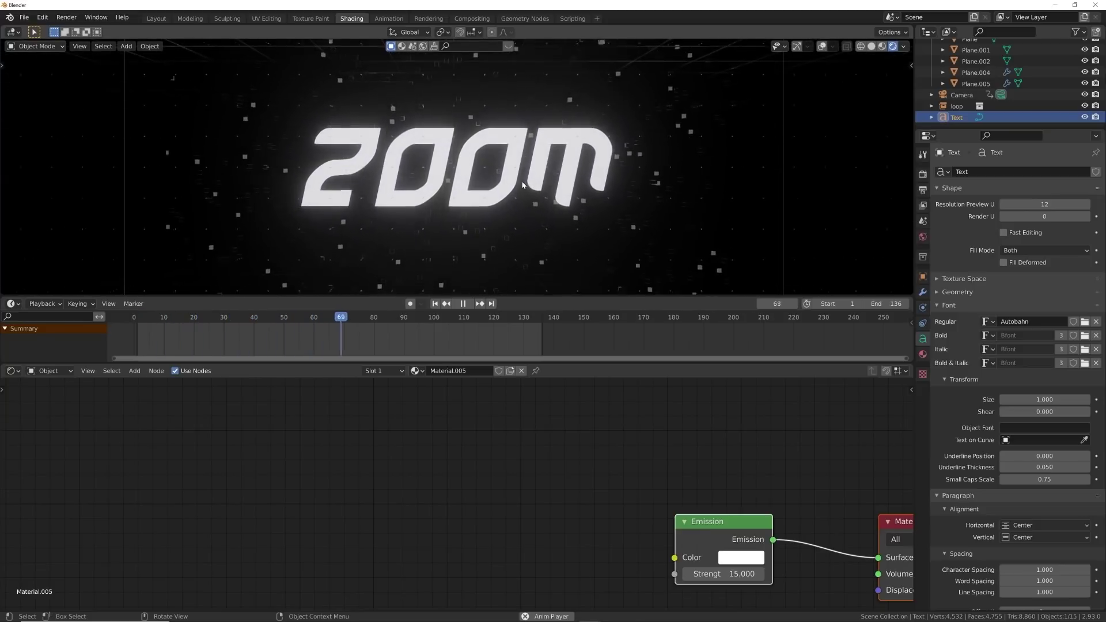
key("space")
In the Layout workspace, show overlays and solid shading and orbit out to the plane stack.
left_click(156, 18)
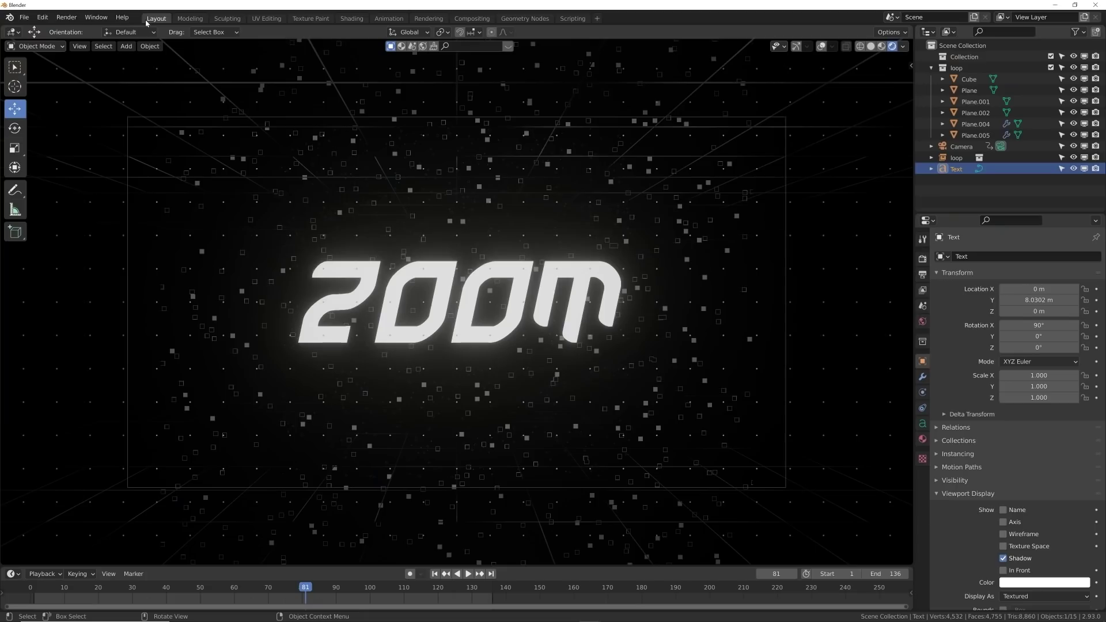
middle_click_drag(536, 332, 536, 366)
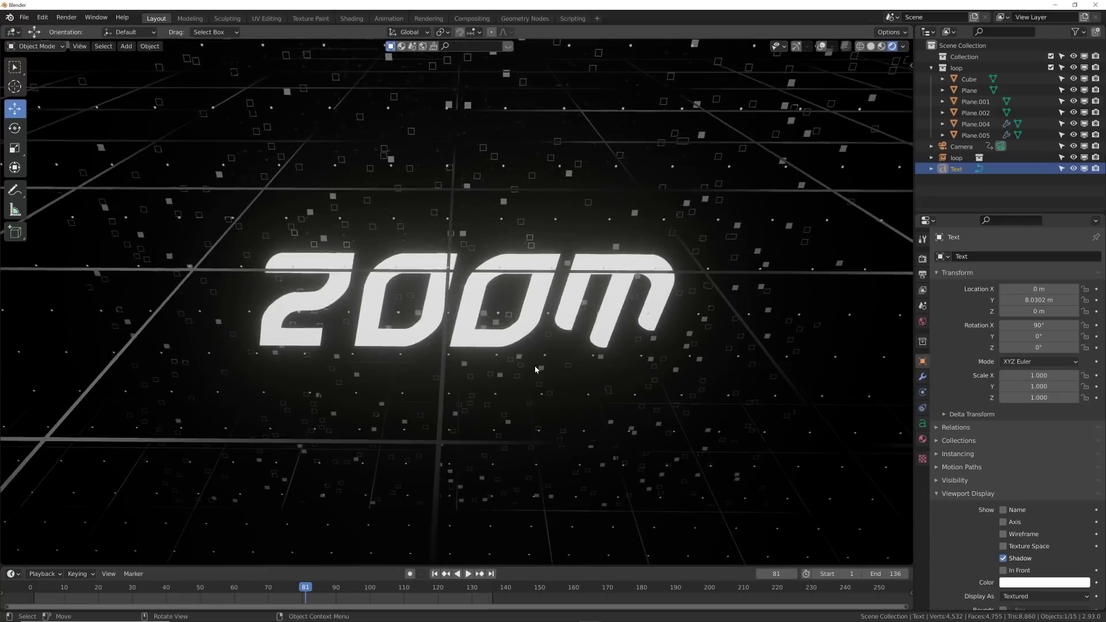
scroll(535, 366, "down", 4)
left_click(822, 47)
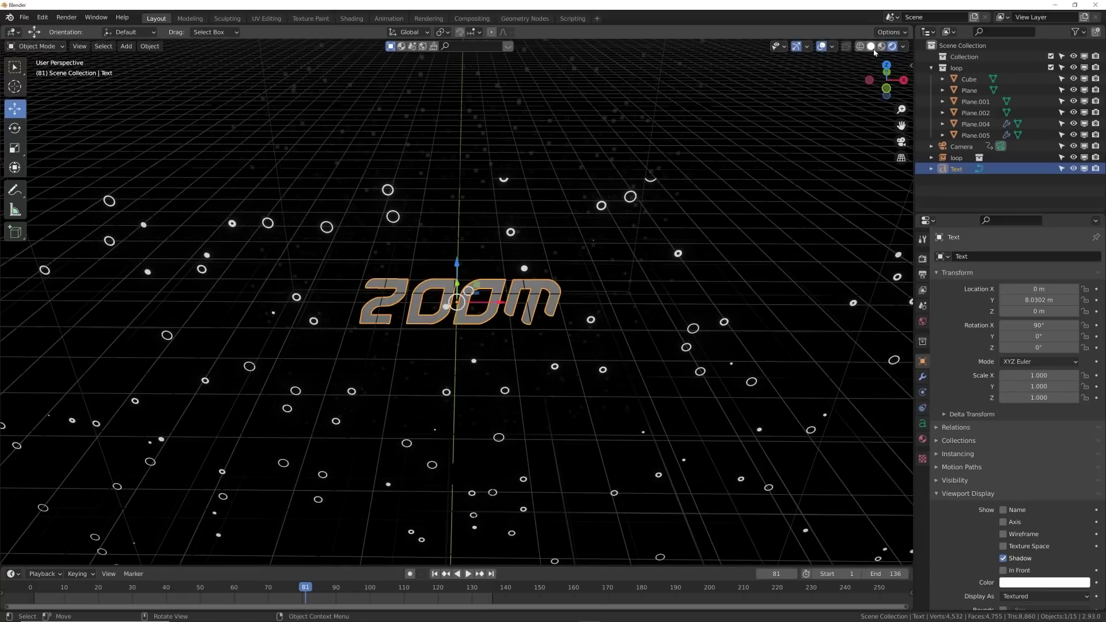
left_click(871, 46)
scroll(536, 324, "down", 5)
mouse_move(588, 338)
middle_mouse_down()
mouse_move(535, 354)
mouse_move(561, 237)
middle_mouse_up()
Make linked duplicates of loop: loop.001 slid along X, loop.002 slid along Y.
left_click(561, 237)
key("alt+d")
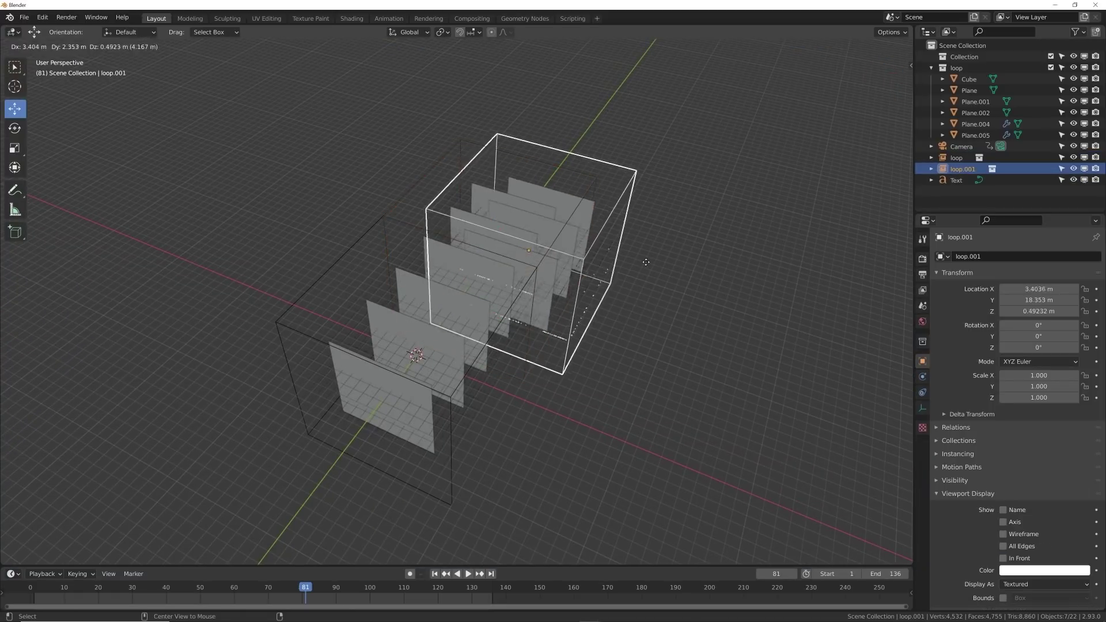
key("Escape")
left_click_drag(537, 273, 669, 356)
scroll(670, 357, "down", 2)
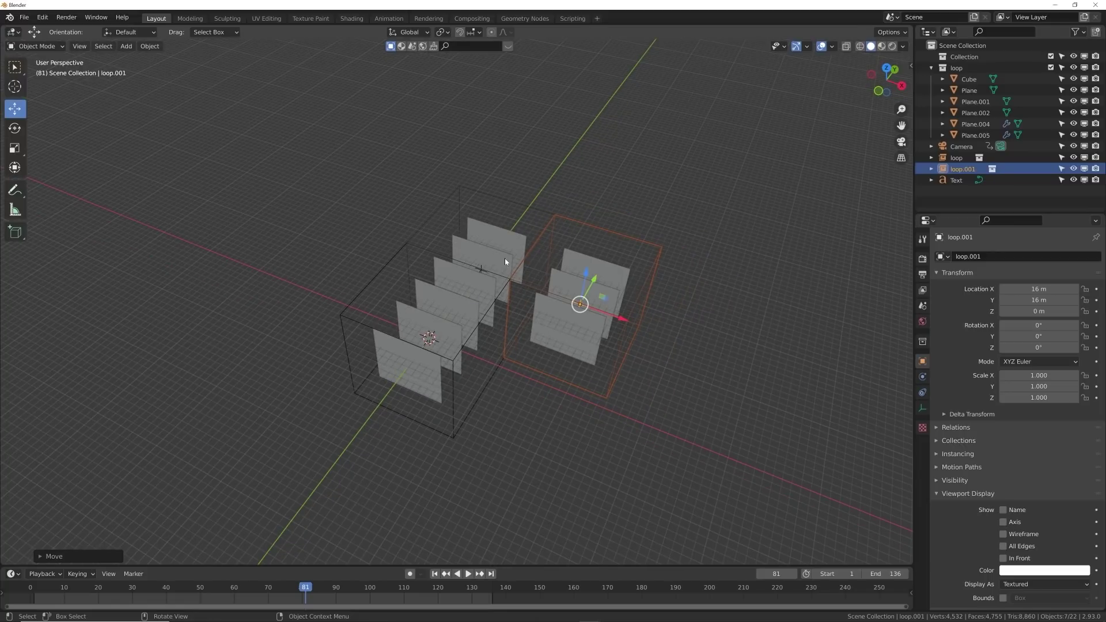
left_click(498, 227)
key("alt+d")
right_click(515, 243)
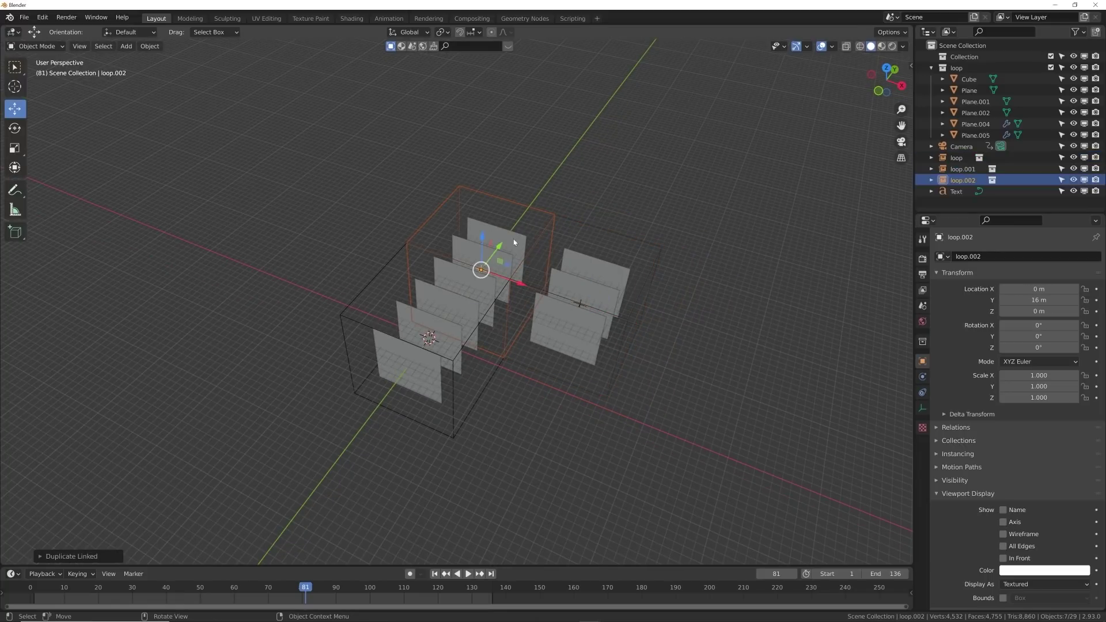
left_click_drag(504, 244, 483, 380)
middle_click_drag(483, 381, 537, 350)
Add linked duplicates loop.003 along Y and loop.004 at Y −16 m.
key("alt+d")
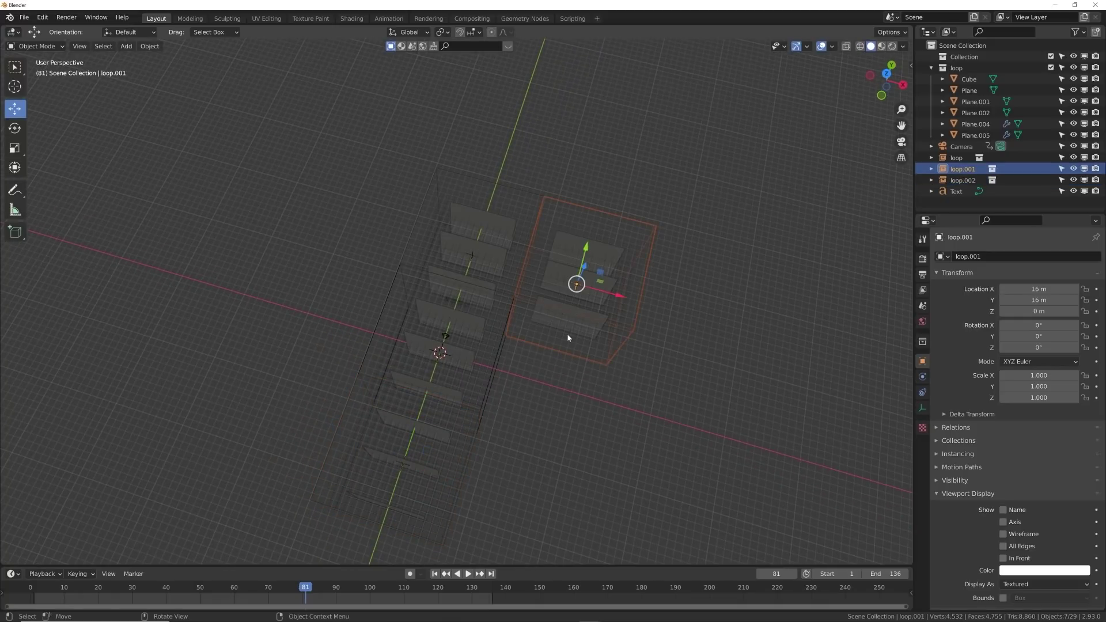
left_click(579, 337)
left_click_drag(613, 242, 570, 369)
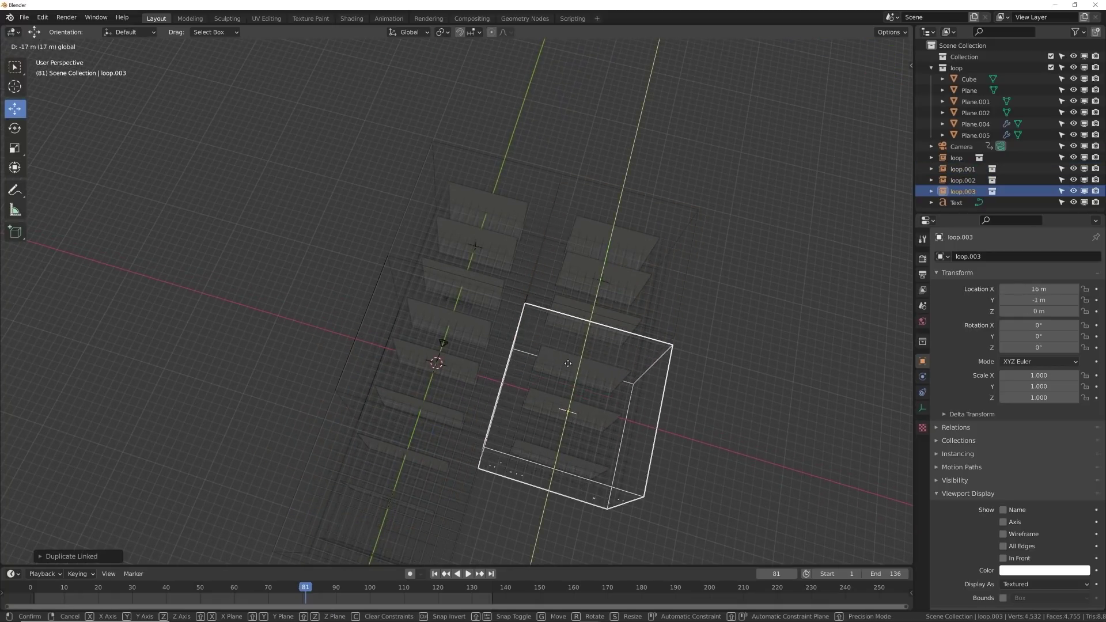
left_click(565, 359)
middle_click_drag(564, 358, 547, 313)
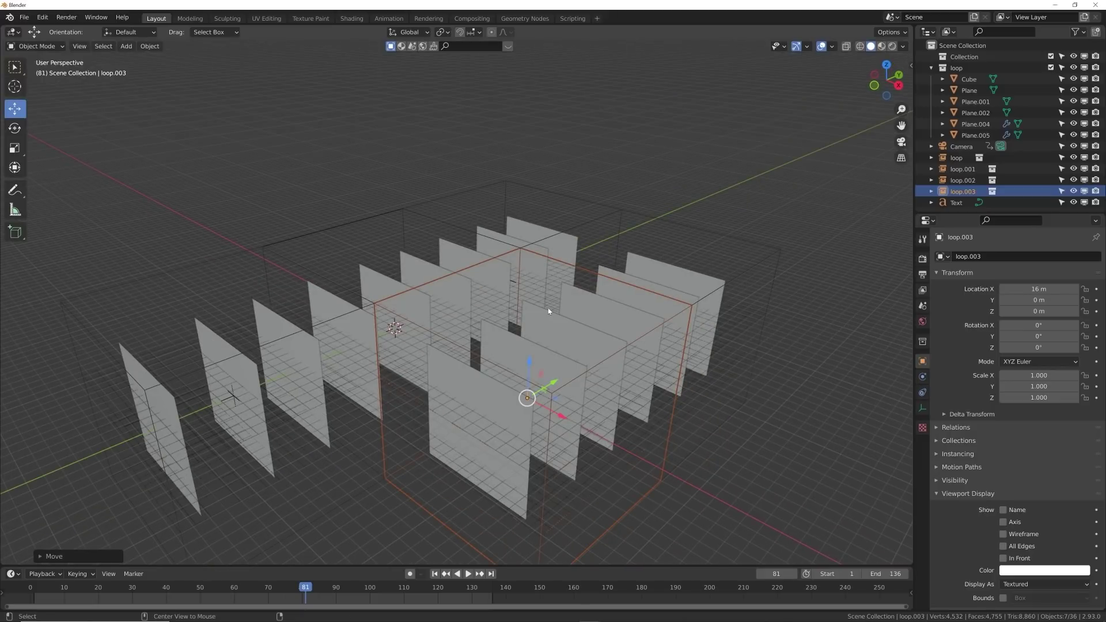
key("alt+d")
right_click(589, 321)
left_click_drag(546, 388, 373, 491, "ctrl")
middle_click_drag(745, 373, 763, 433)
scroll(763, 432, "down", 3)
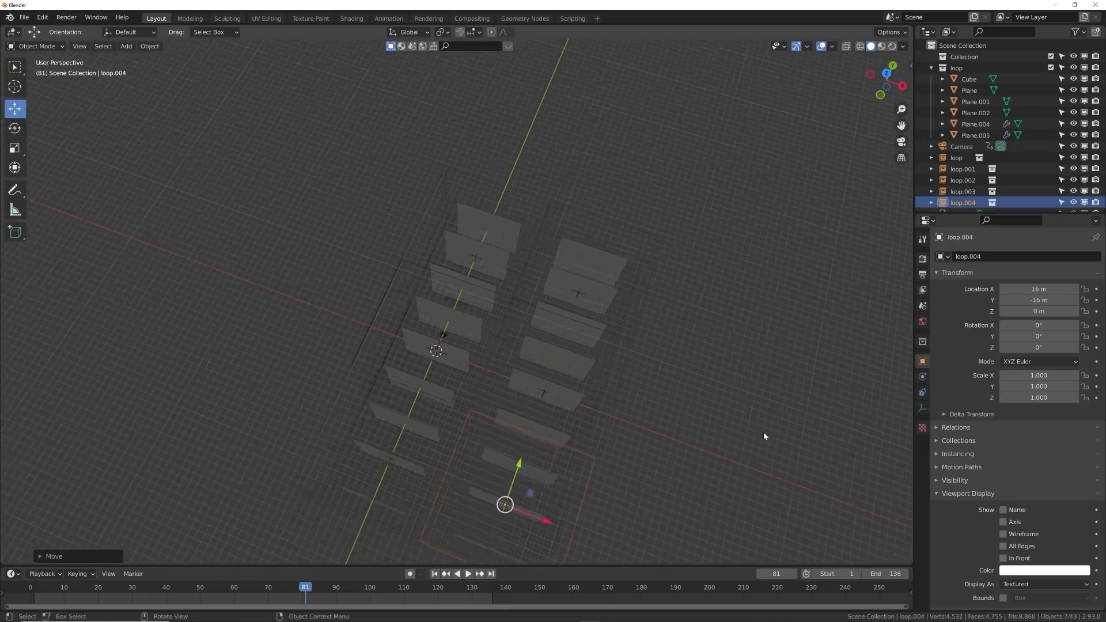
Duplicate the right column of loop copies to X −16 m and view through the camera.
left_click_drag(711, 268, 569, 446)
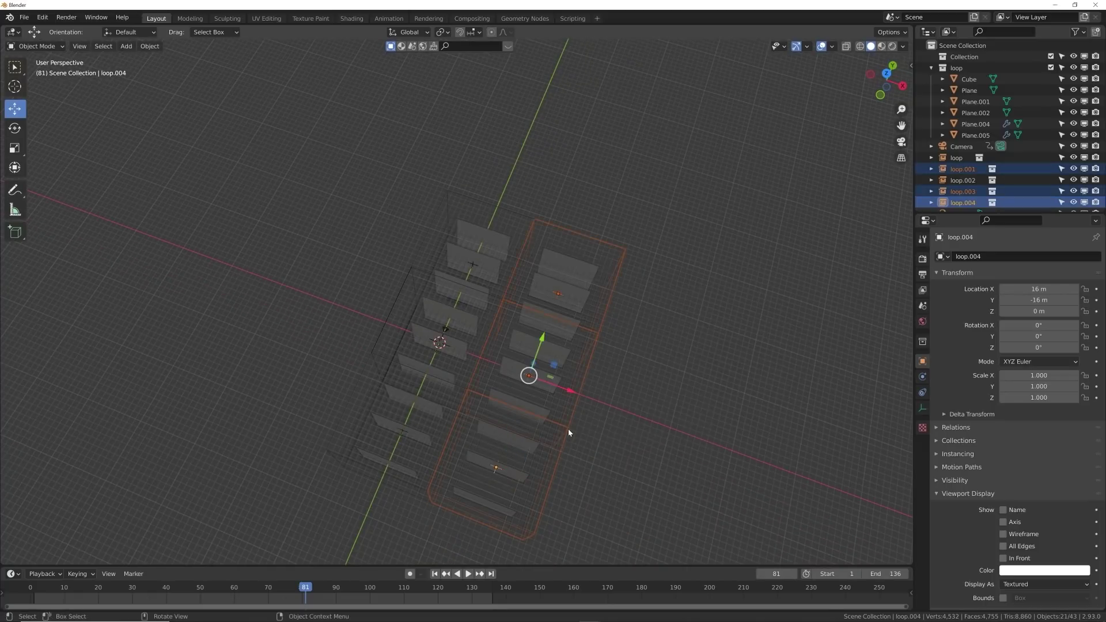
middle_click_drag(568, 428, 596, 416)
key("shift+d")
right_click(618, 395)
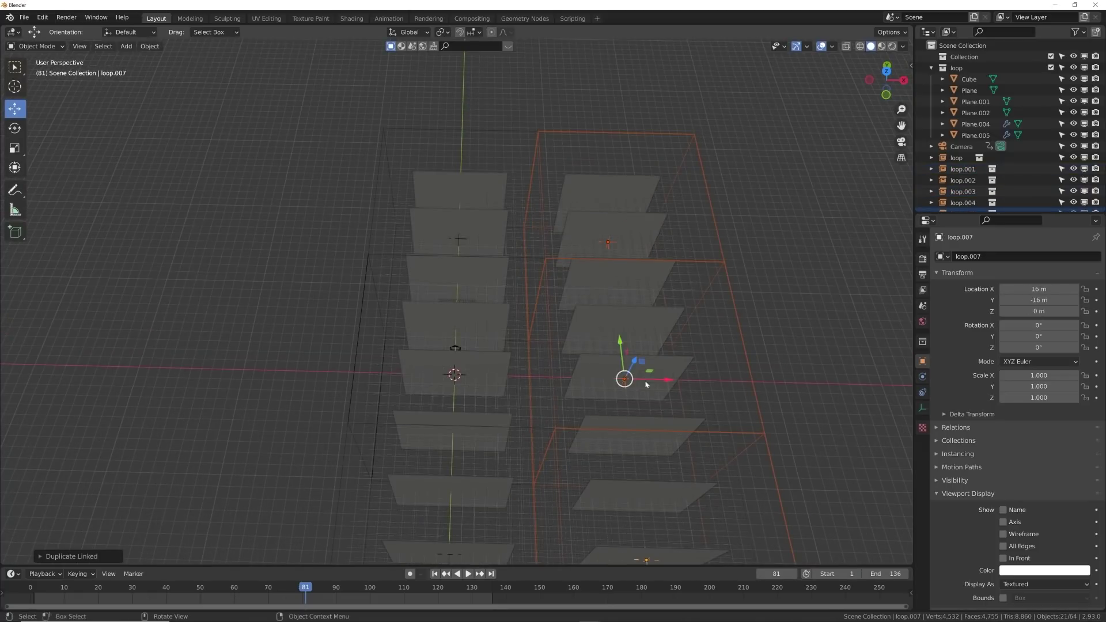
left_click_drag(658, 383, 326, 399, "ctrl")
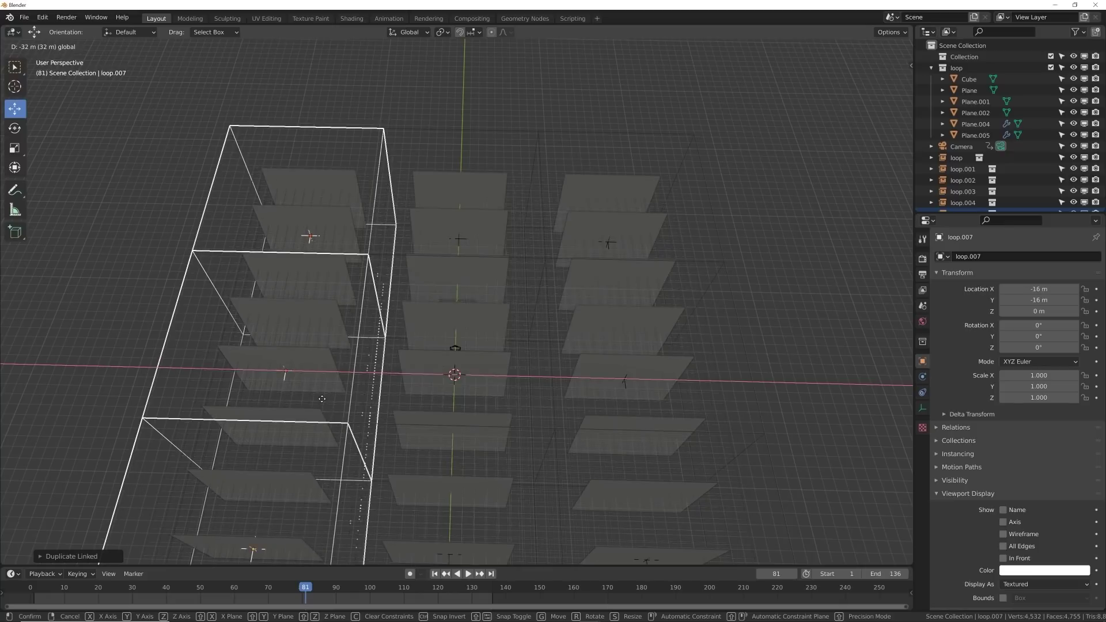
left_click(321, 398)
key("KP_0")
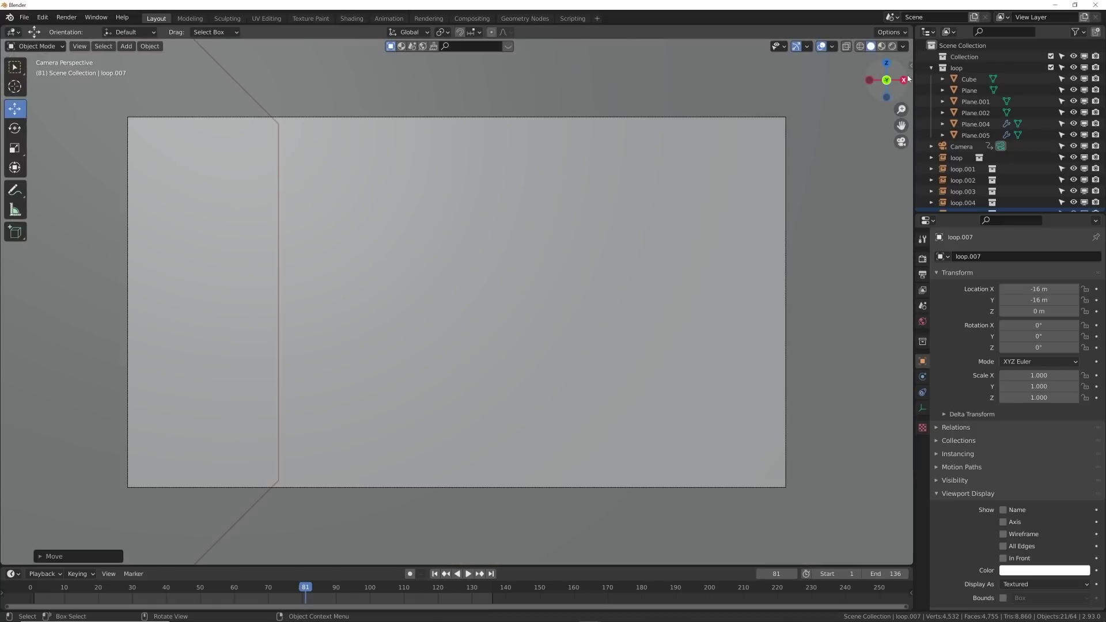
Show the camera view in Rendered shading without gizmos or overlays, playing from frame 1.
left_click(893, 47)
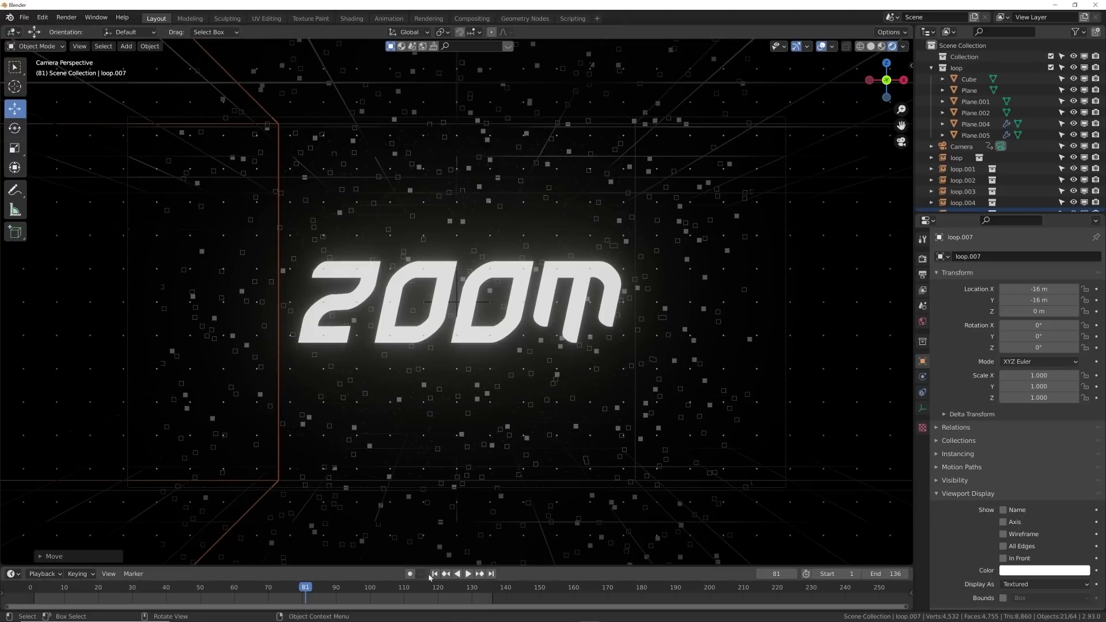
left_click(797, 50)
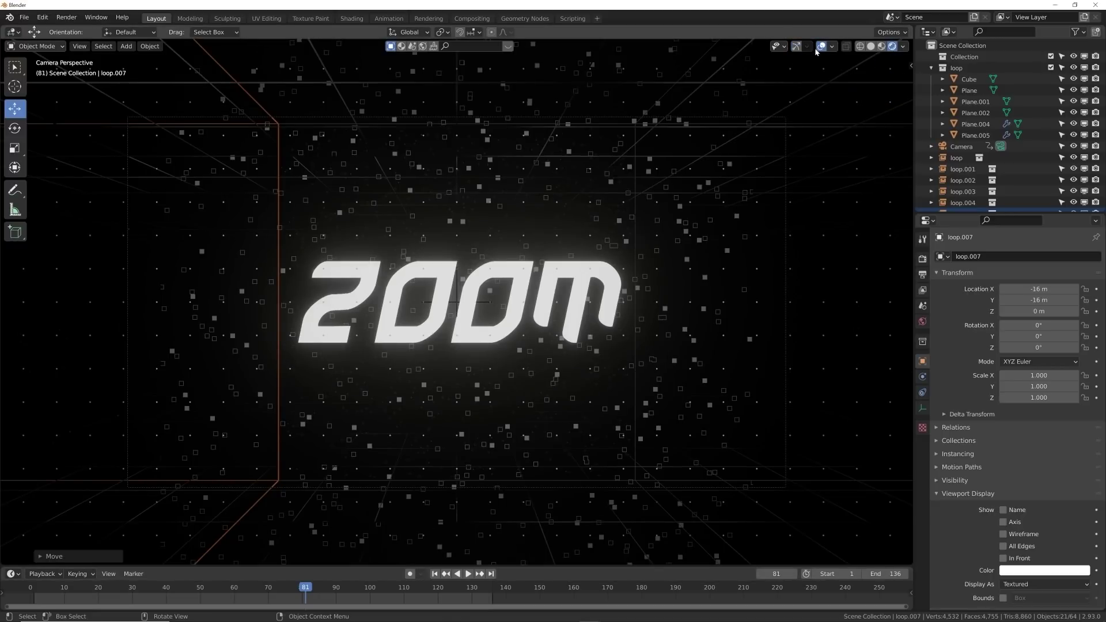
left_click(671, 289)
left_click(435, 574)
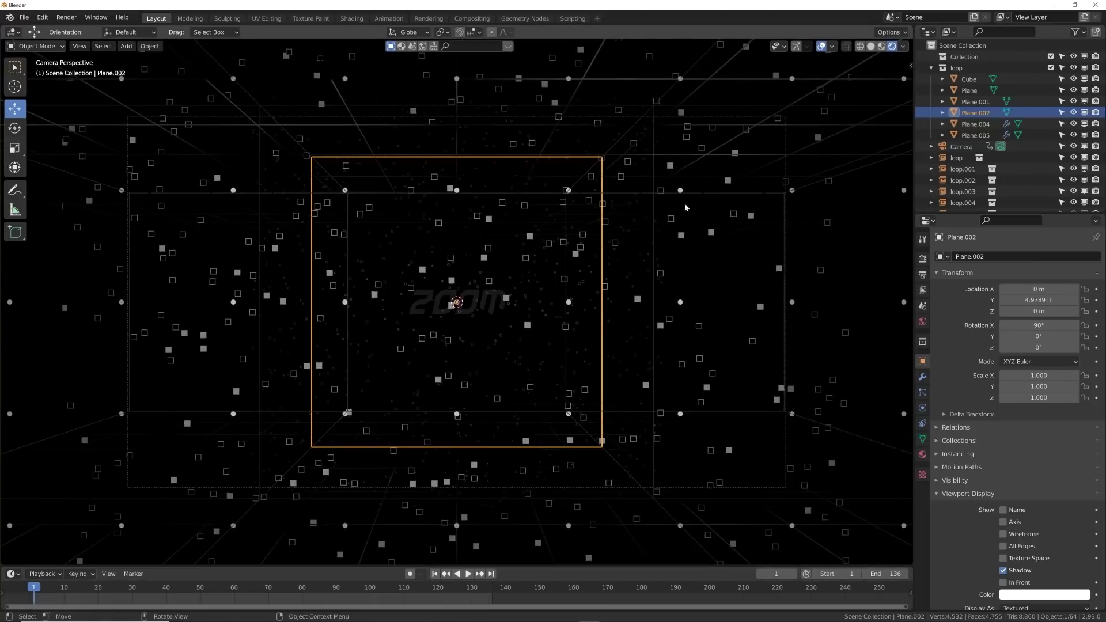
left_click(821, 47)
key("space")
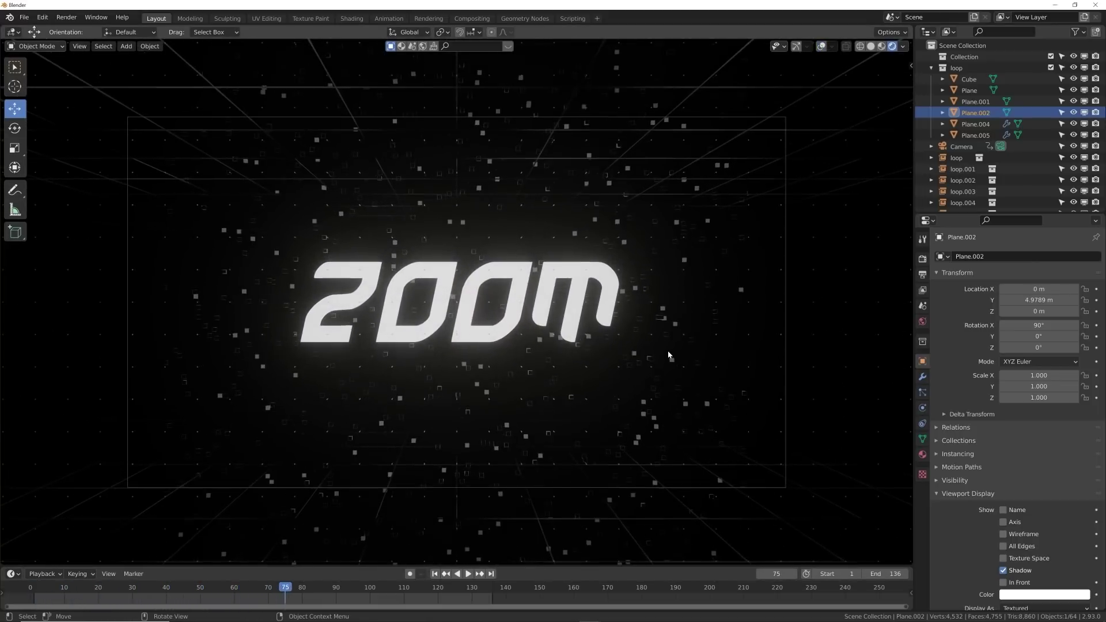
Scale Plane.001 up to about 1.6 and Plane.002 to 1.590.
middle_click_drag(684, 276, 674, 321)
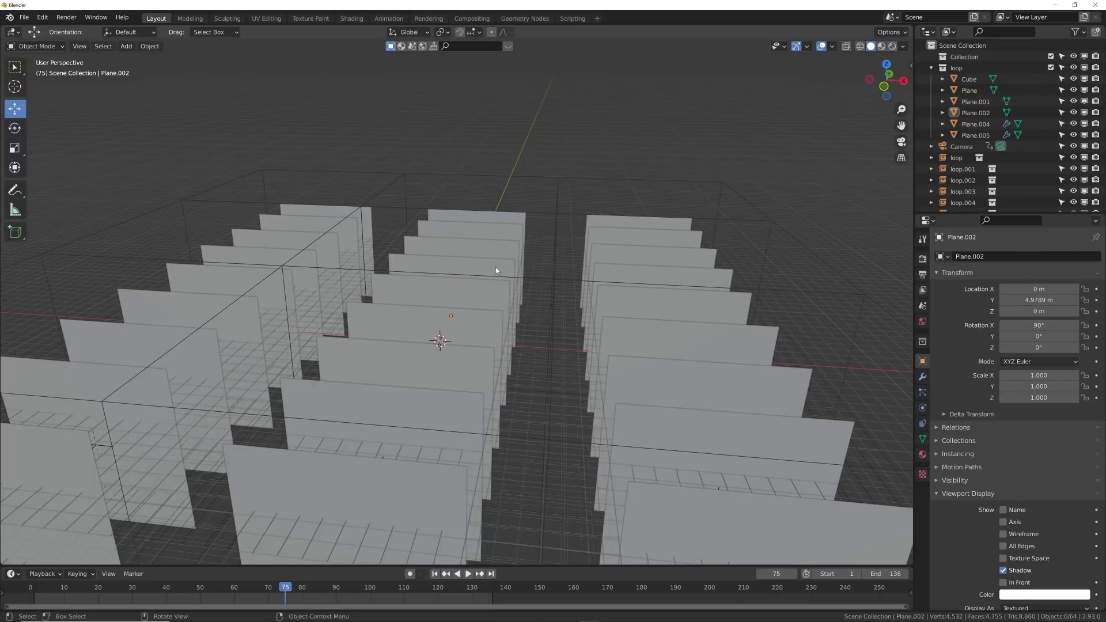
left_click(975, 101)
middle_click_drag(615, 218, 593, 409)
key("s")
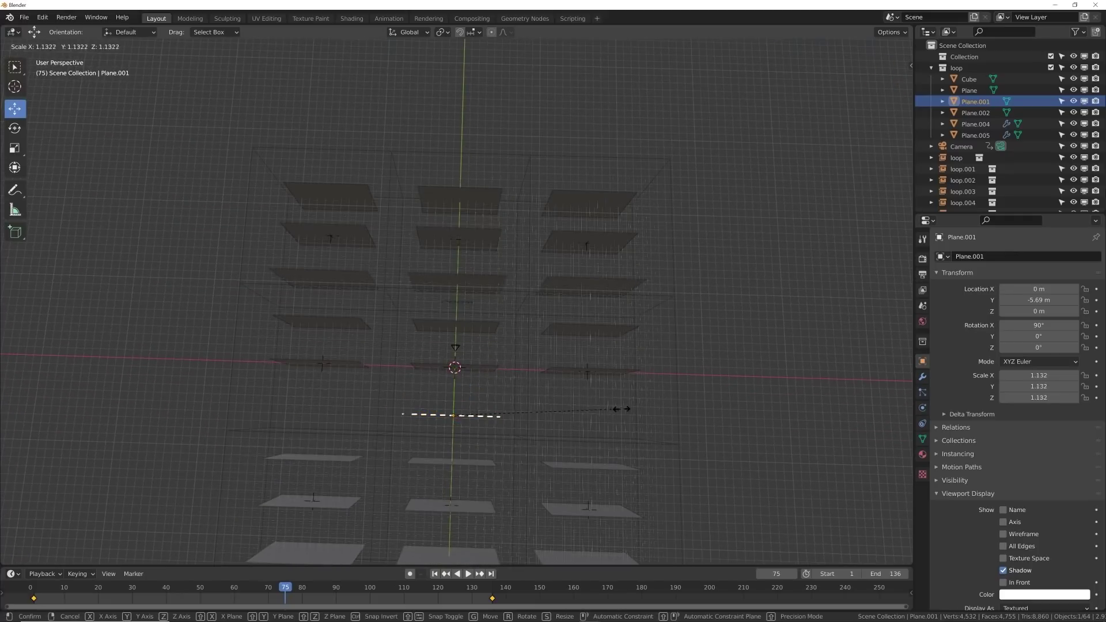
left_click(691, 412)
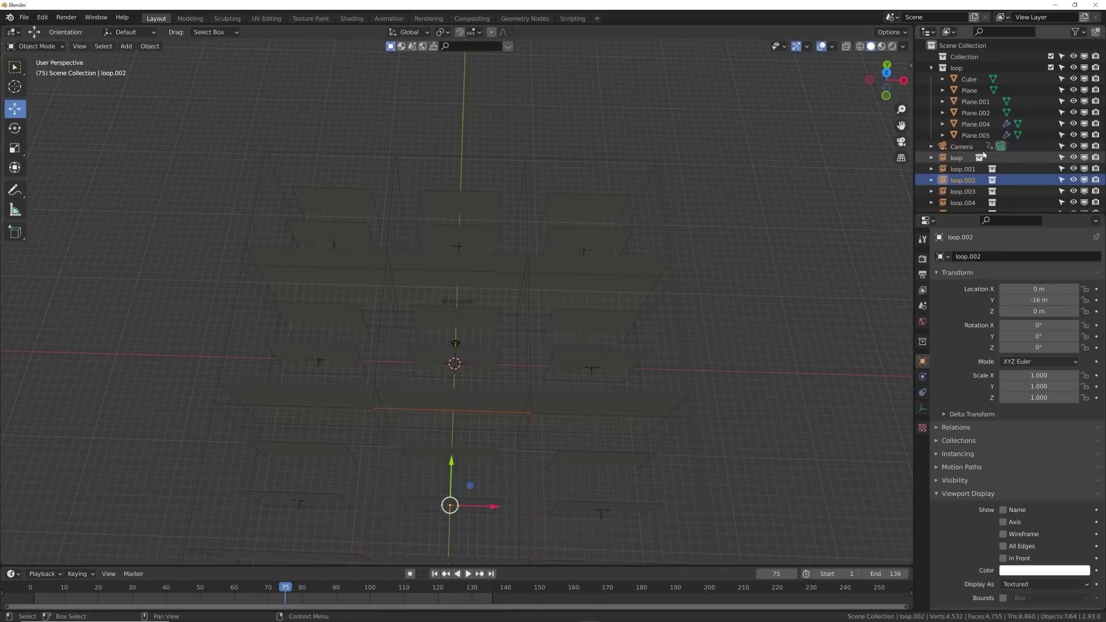
left_click(975, 106)
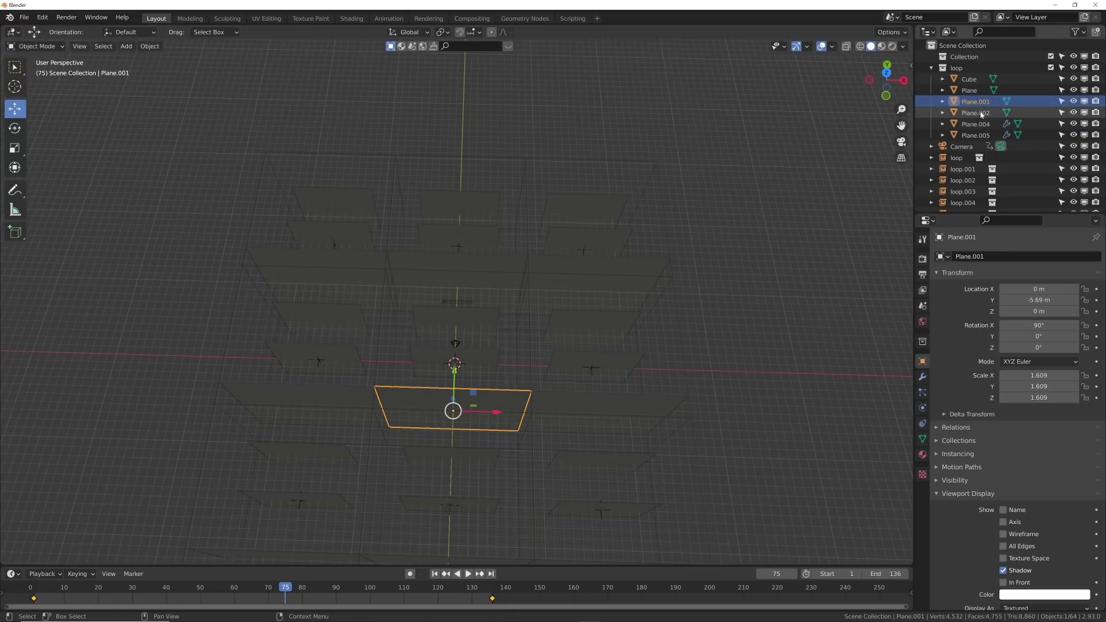
left_click(982, 113)
key("s")
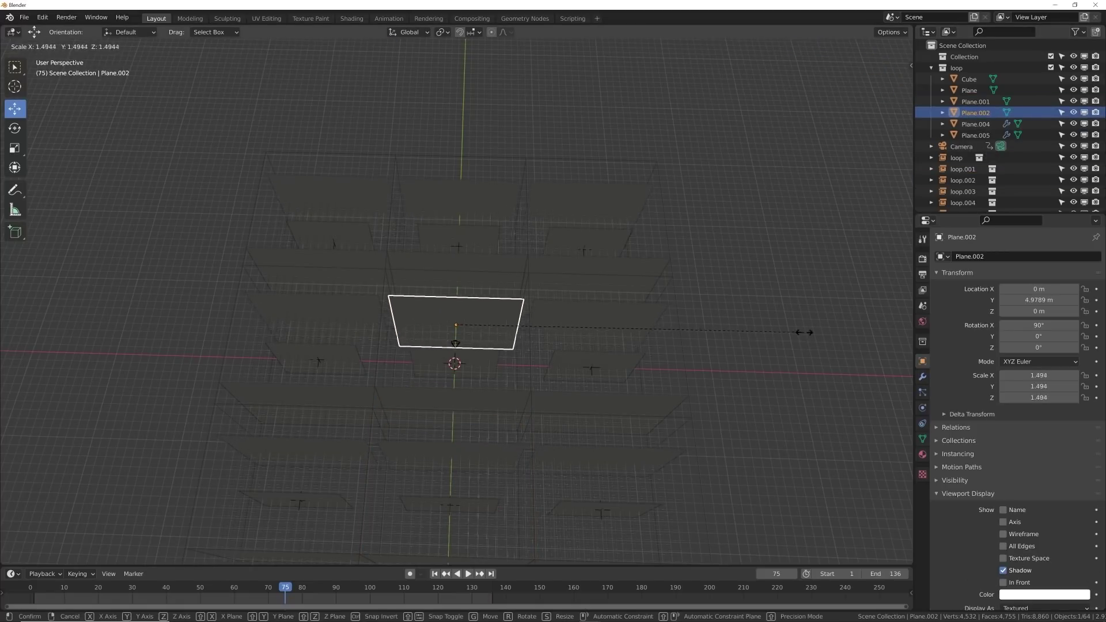
left_click(826, 333)
Inspect Plane.005 and Plane.004, then scale Plane to 1.592.
scroll(620, 348, "up", 4)
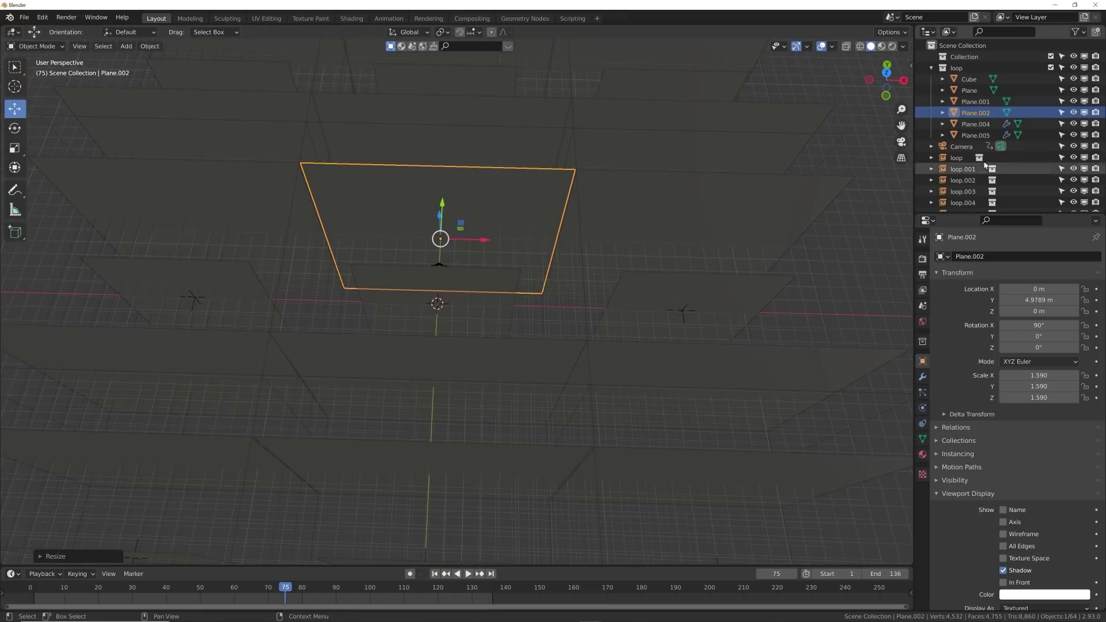
left_click(971, 137)
left_click(974, 124)
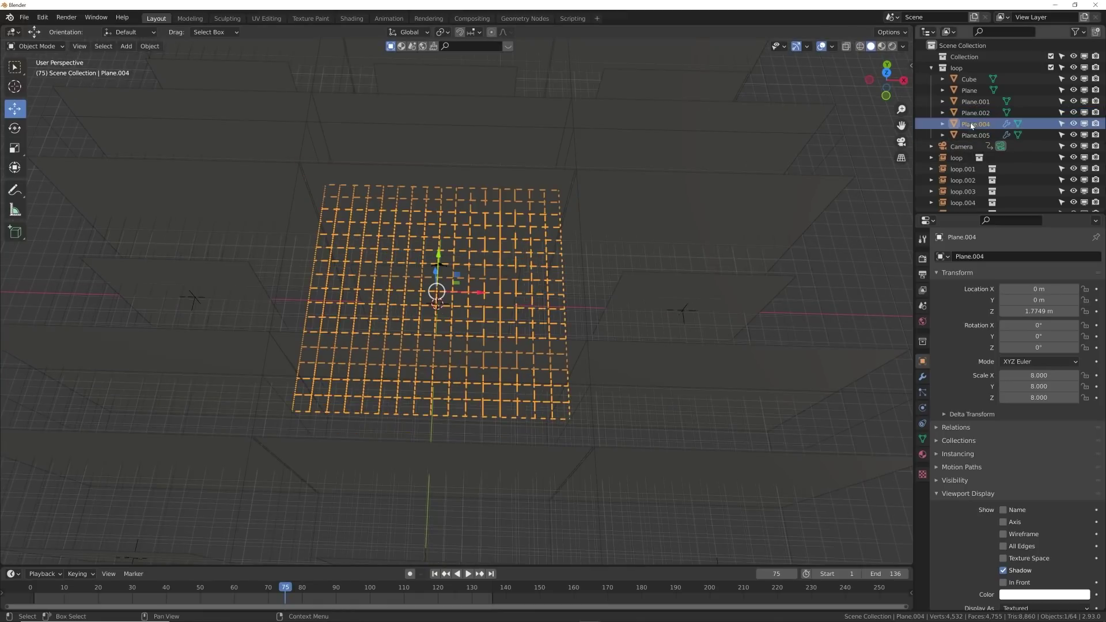
left_click(971, 91)
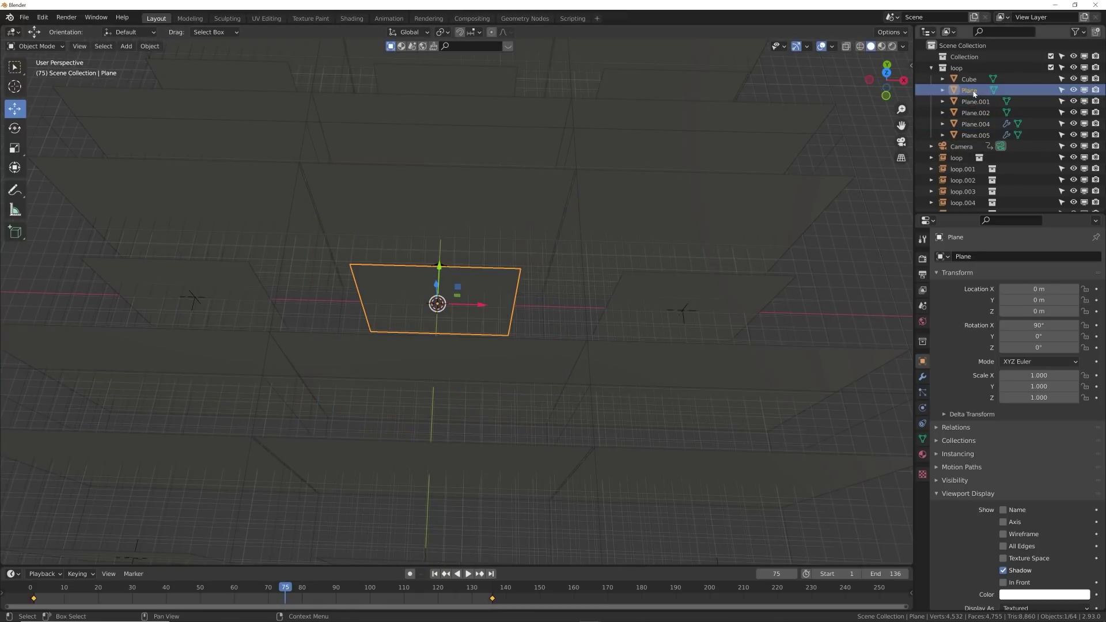
key("s")
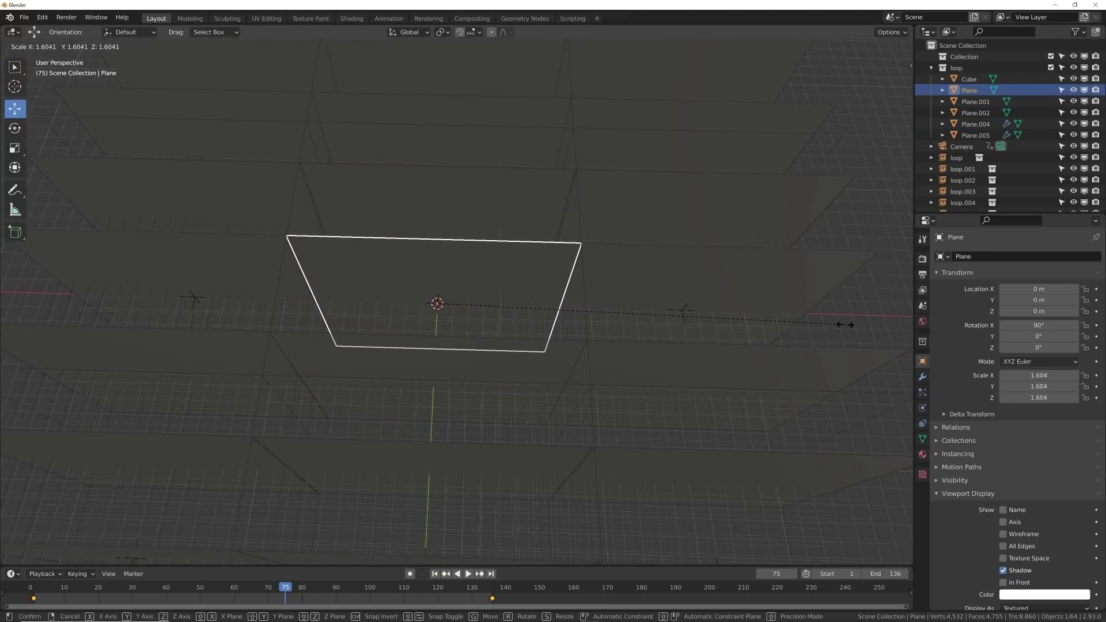
left_click(842, 324)
Play the rendered camera view without overlays from frame 1, stopping past frame 90.
key("KP_0")
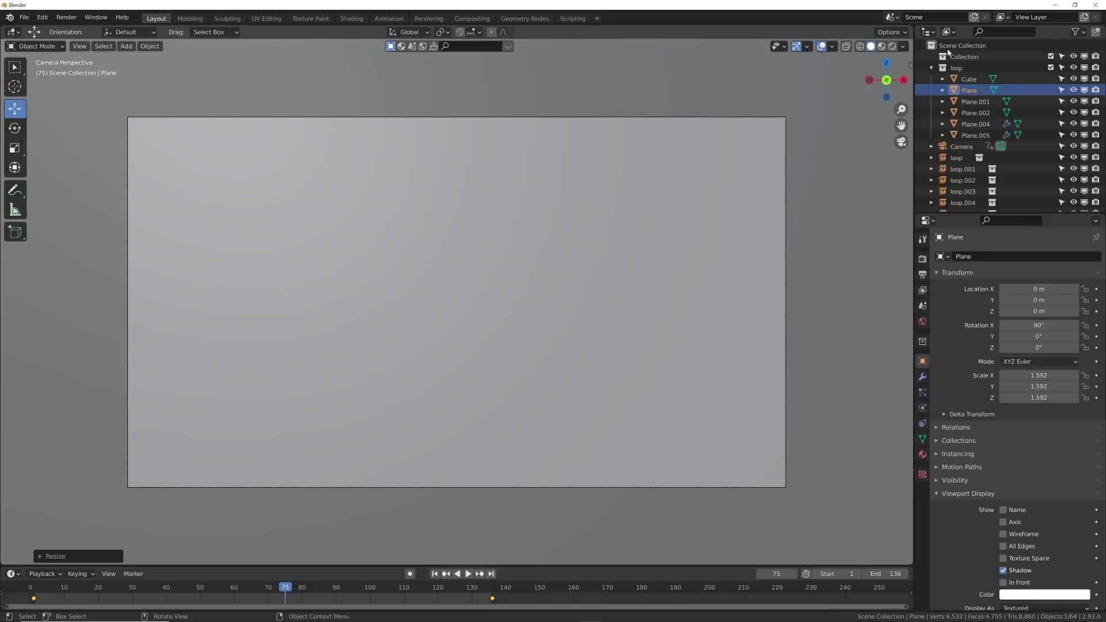
left_click(893, 46)
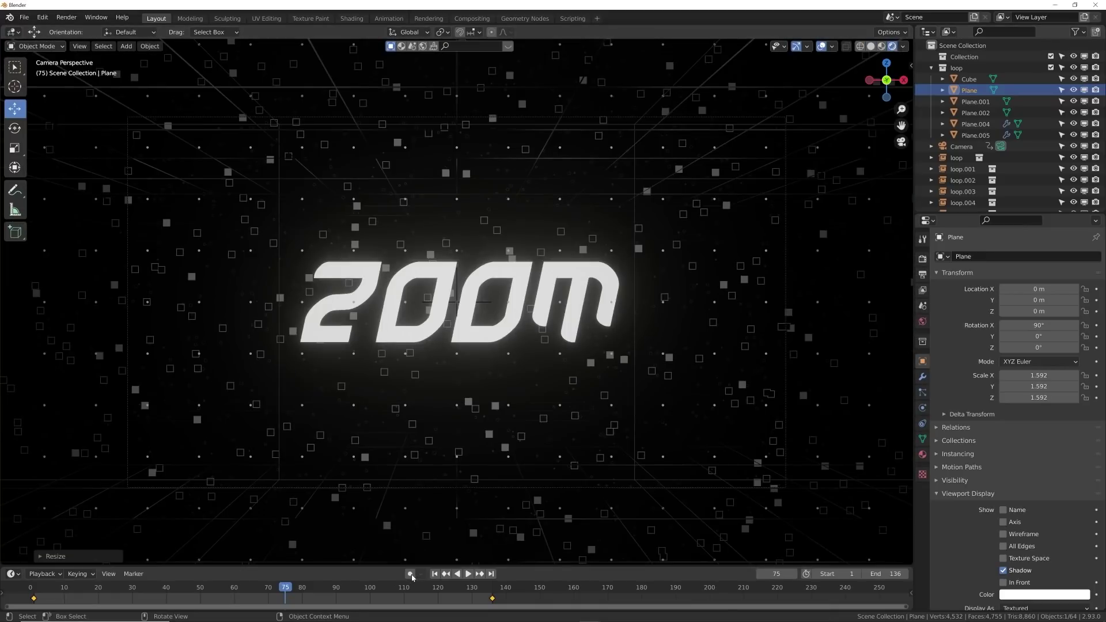
left_click(435, 574)
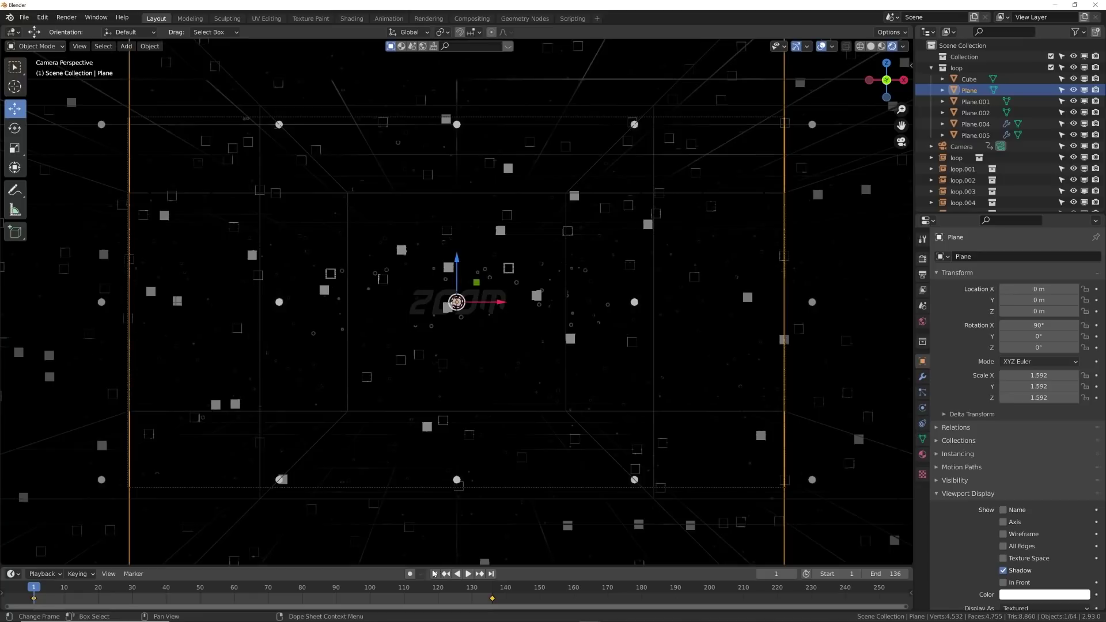
left_click(820, 47)
scroll(598, 255, "up", 1)
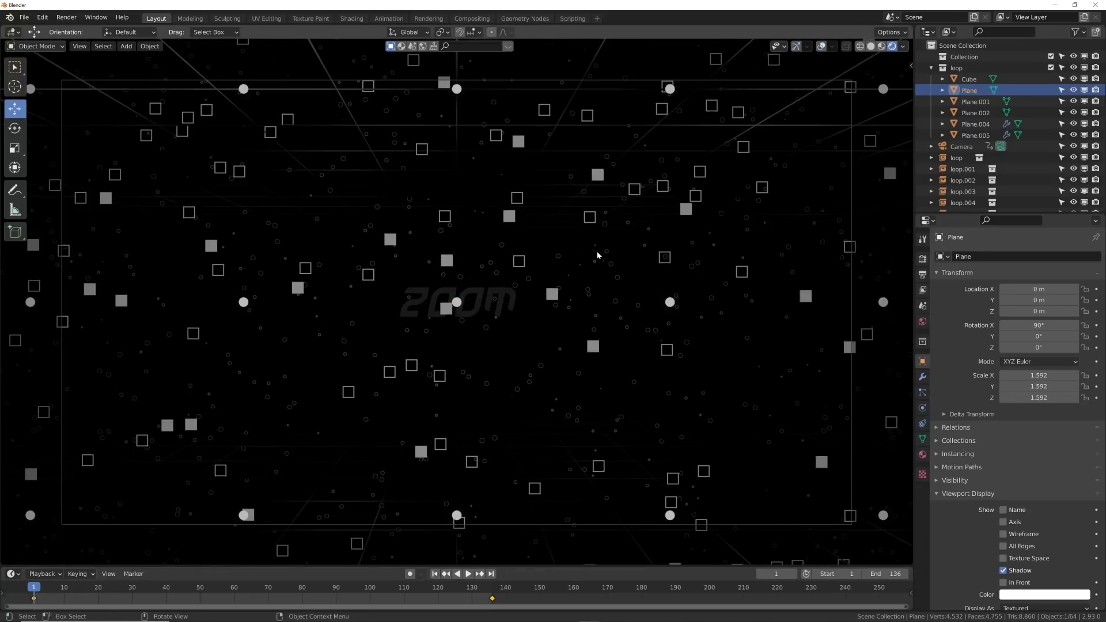
key("space")
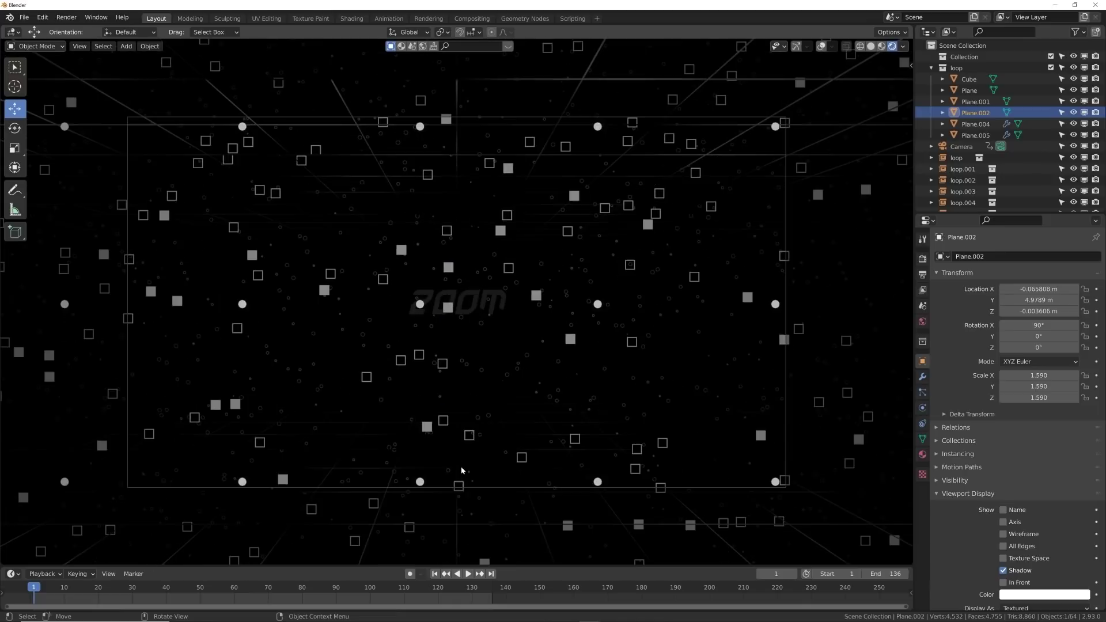
key("space")
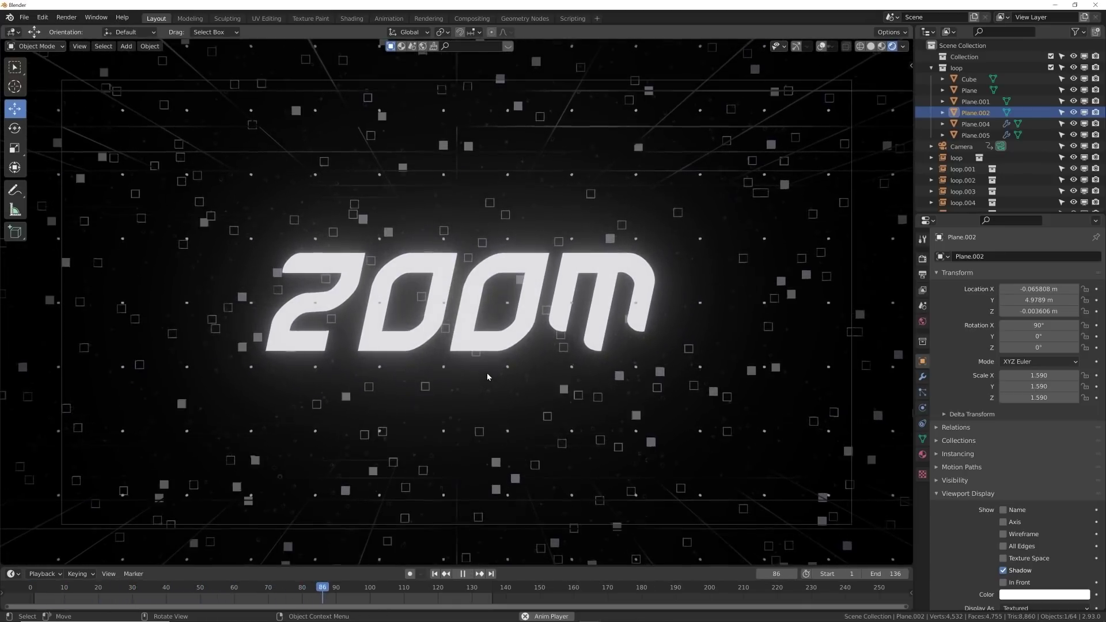
key("space")
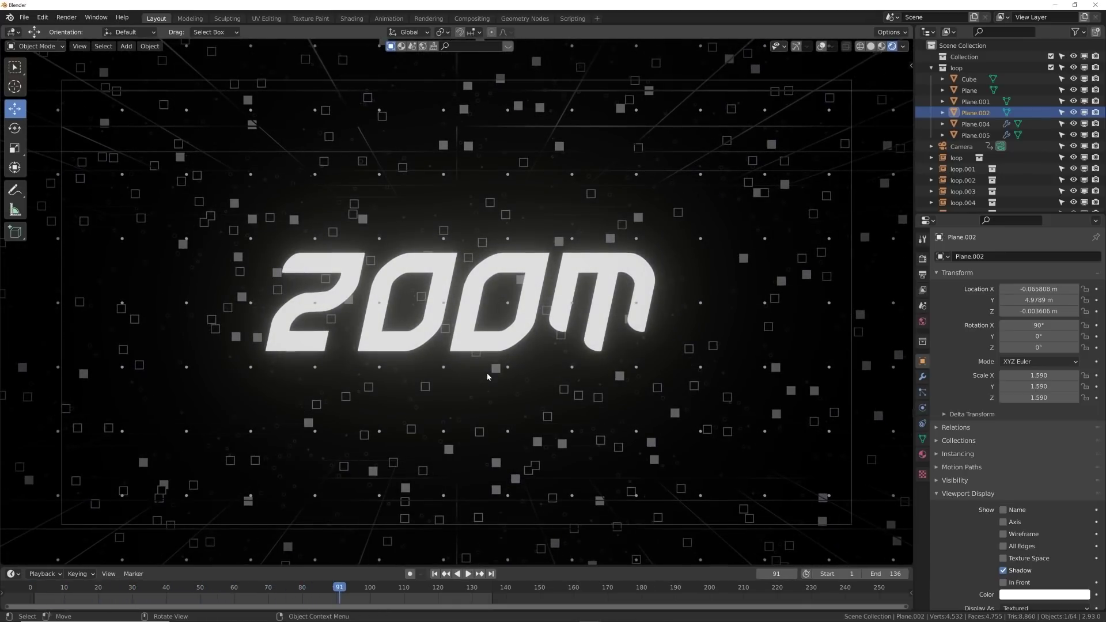